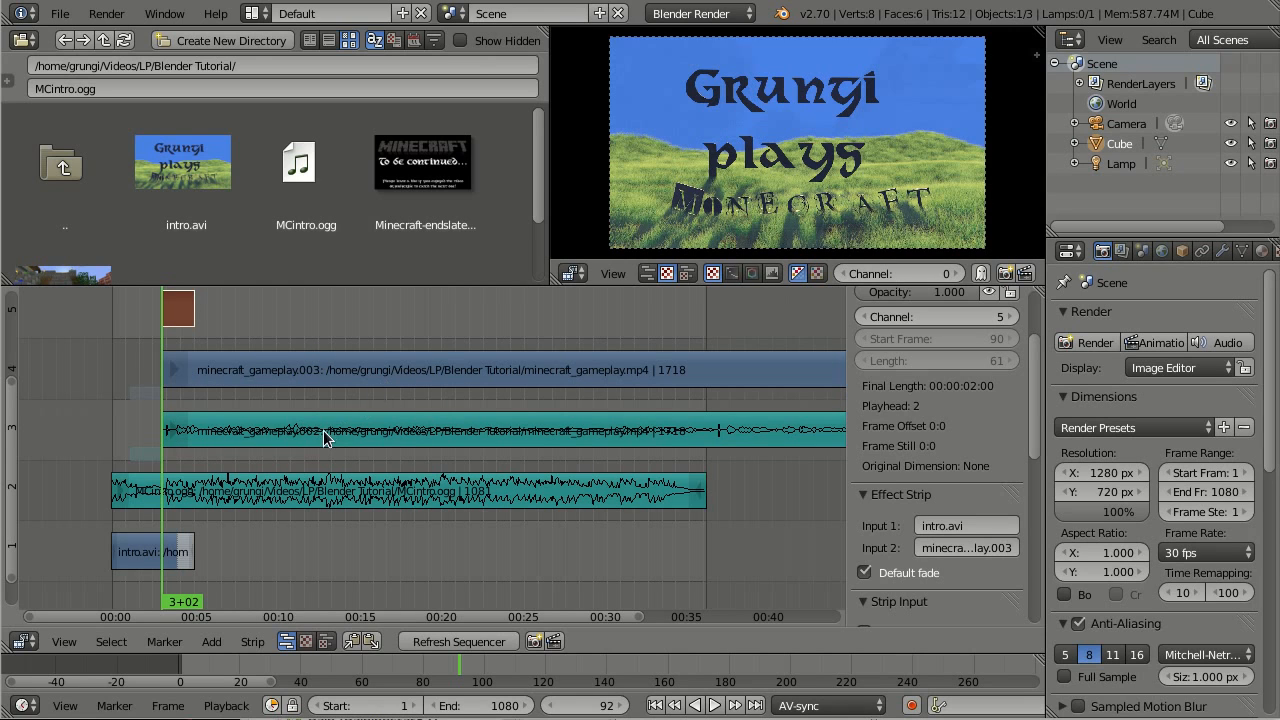
Play back the Gamma Cross transition between the intro and the Minecraft gameplay clip
middle_click_drag(387, 392, 457, 385)
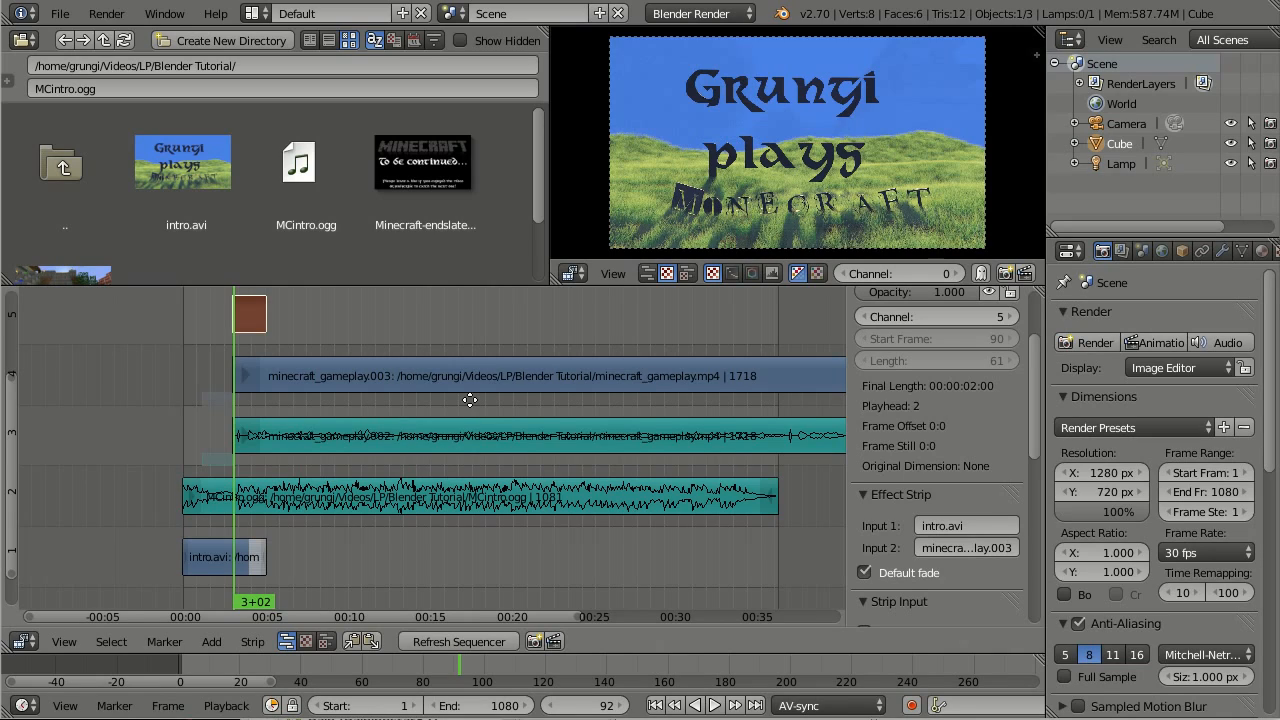
middle_click_drag(469, 400, 394, 398)
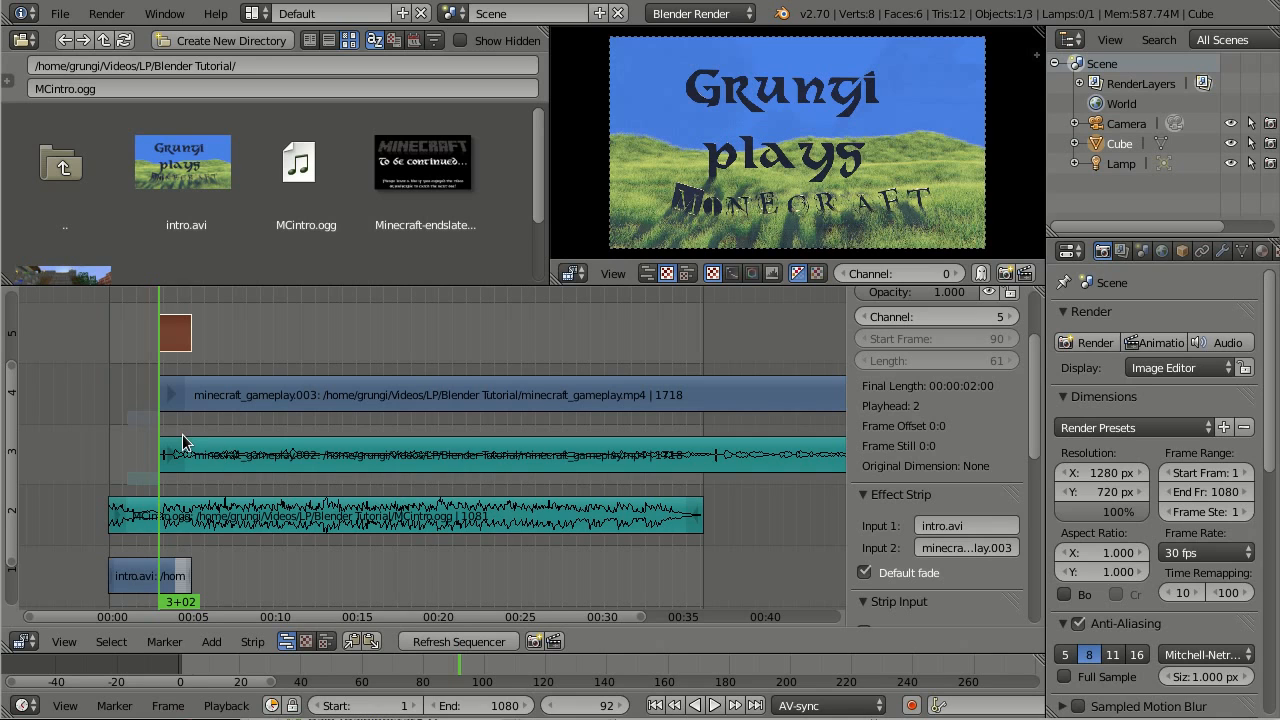
key("alt+a")
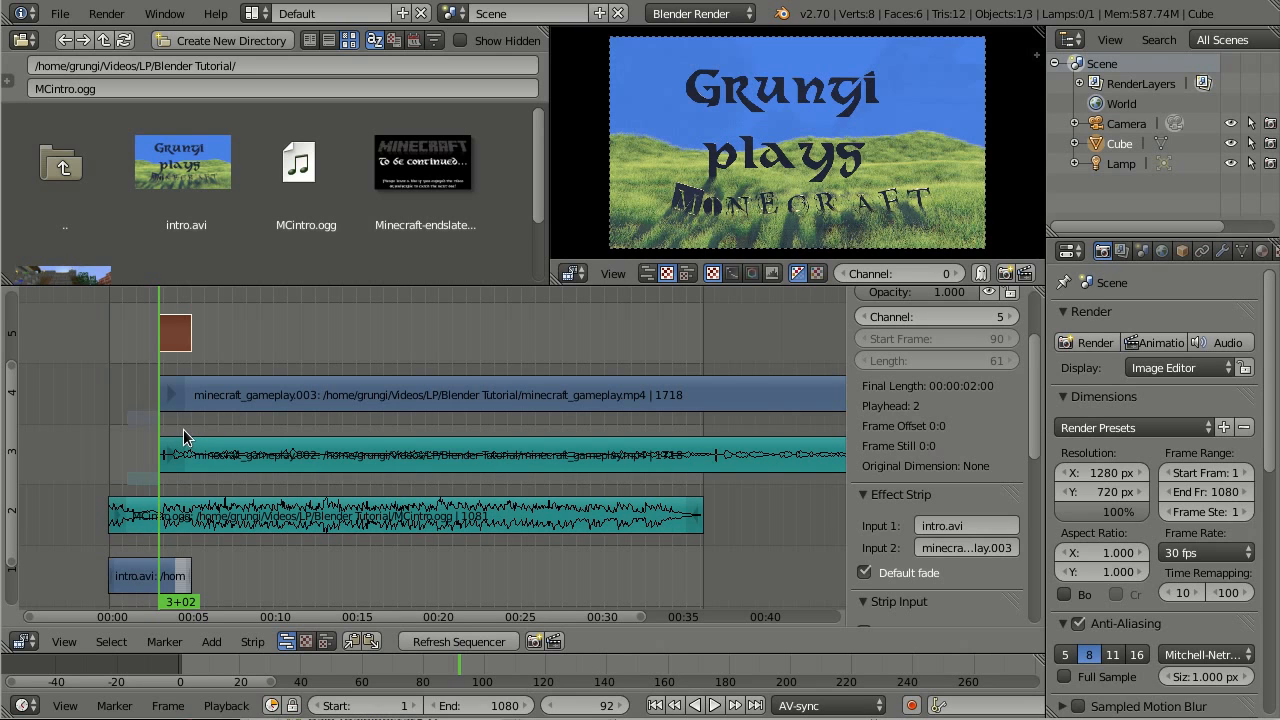
Enable audio scrubbing in the playback options, leaving audio unmuted
left_click(252, 641)
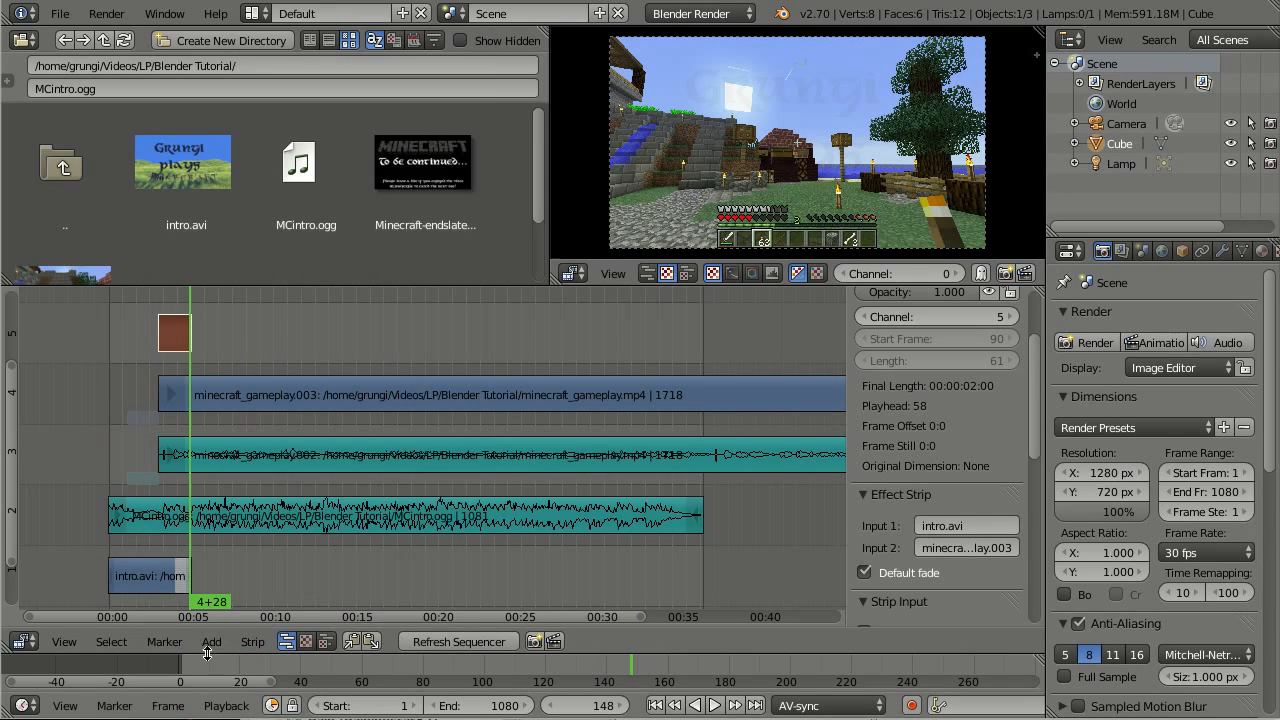
left_click(211, 644)
left_click(164, 641)
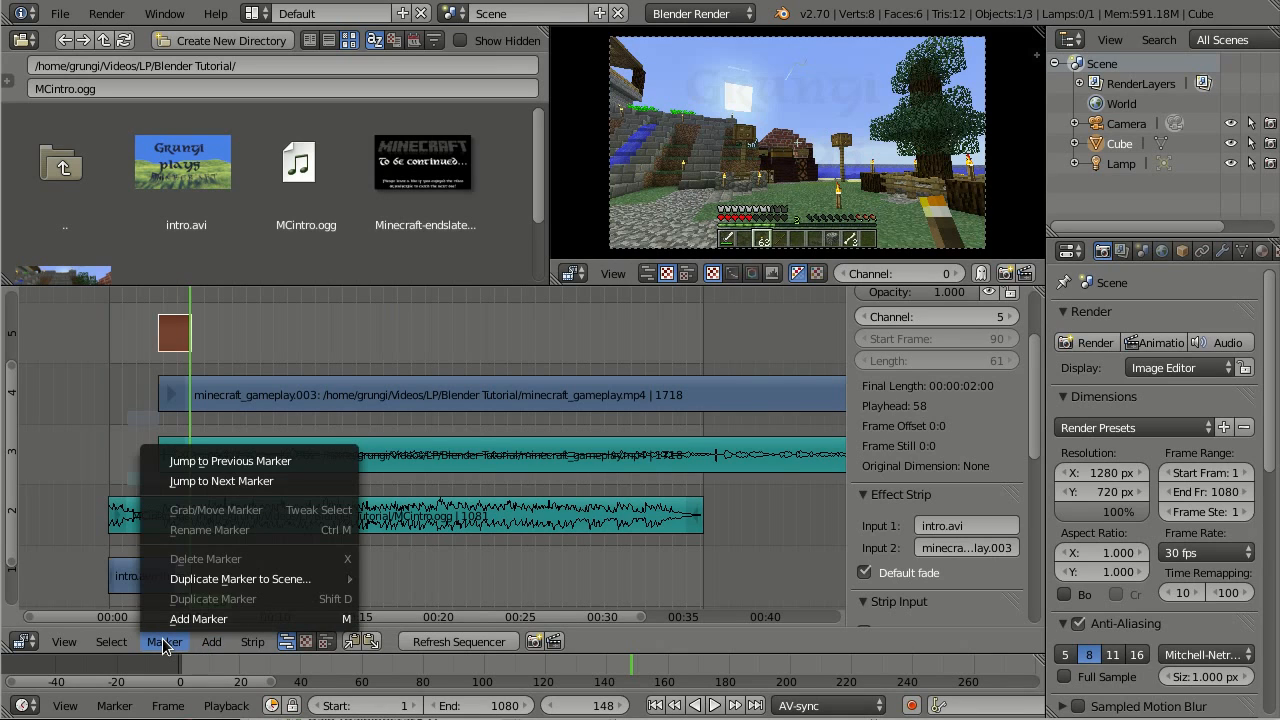
left_click(230, 707)
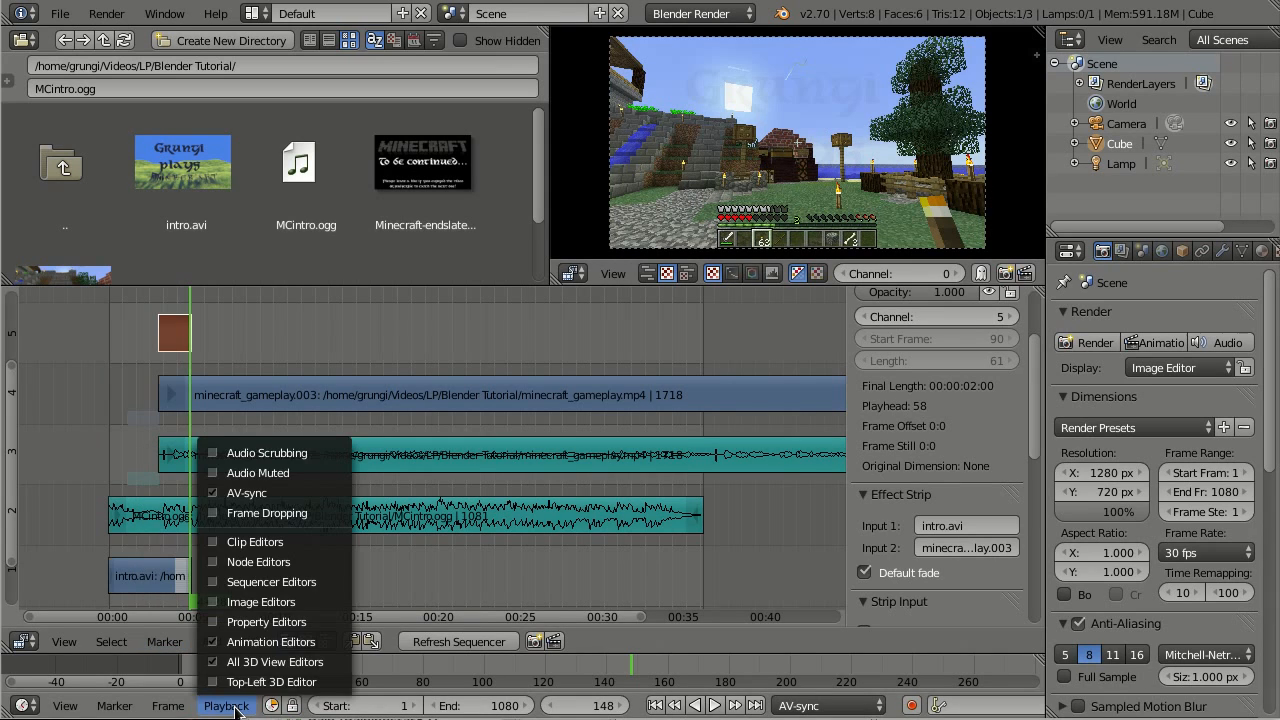
left_click(248, 466)
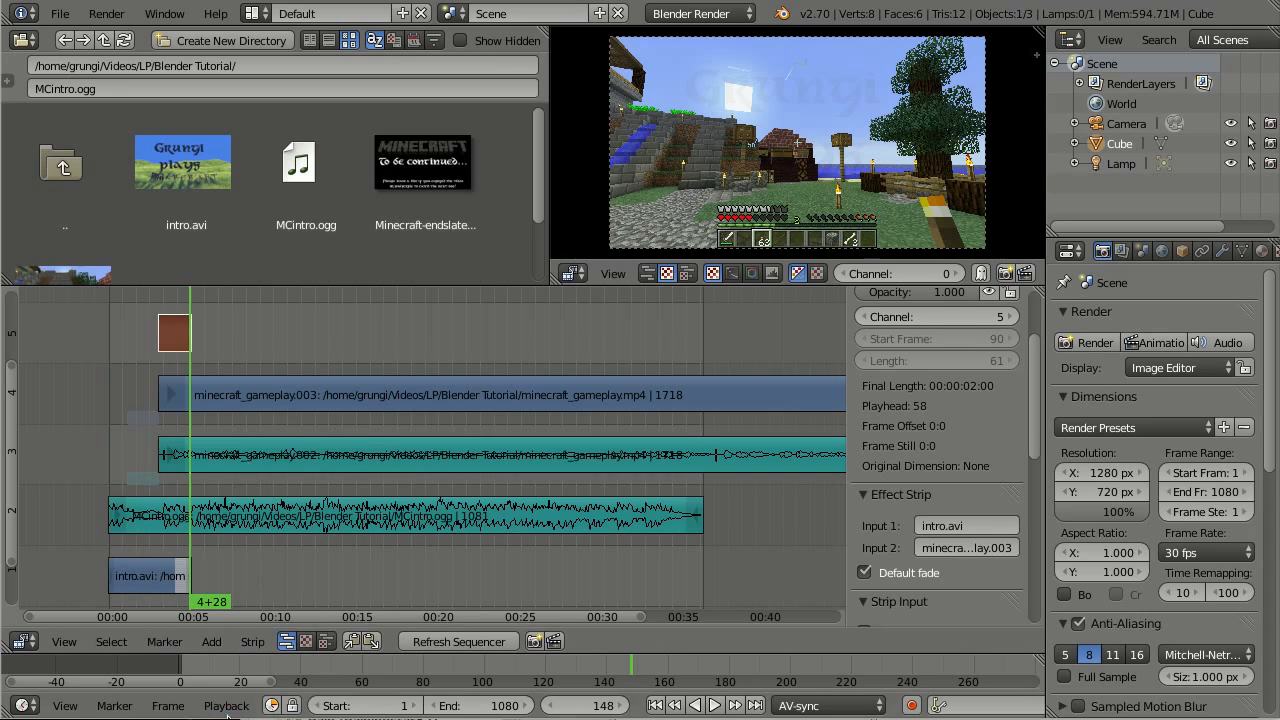
left_click(228, 712)
left_click(246, 472)
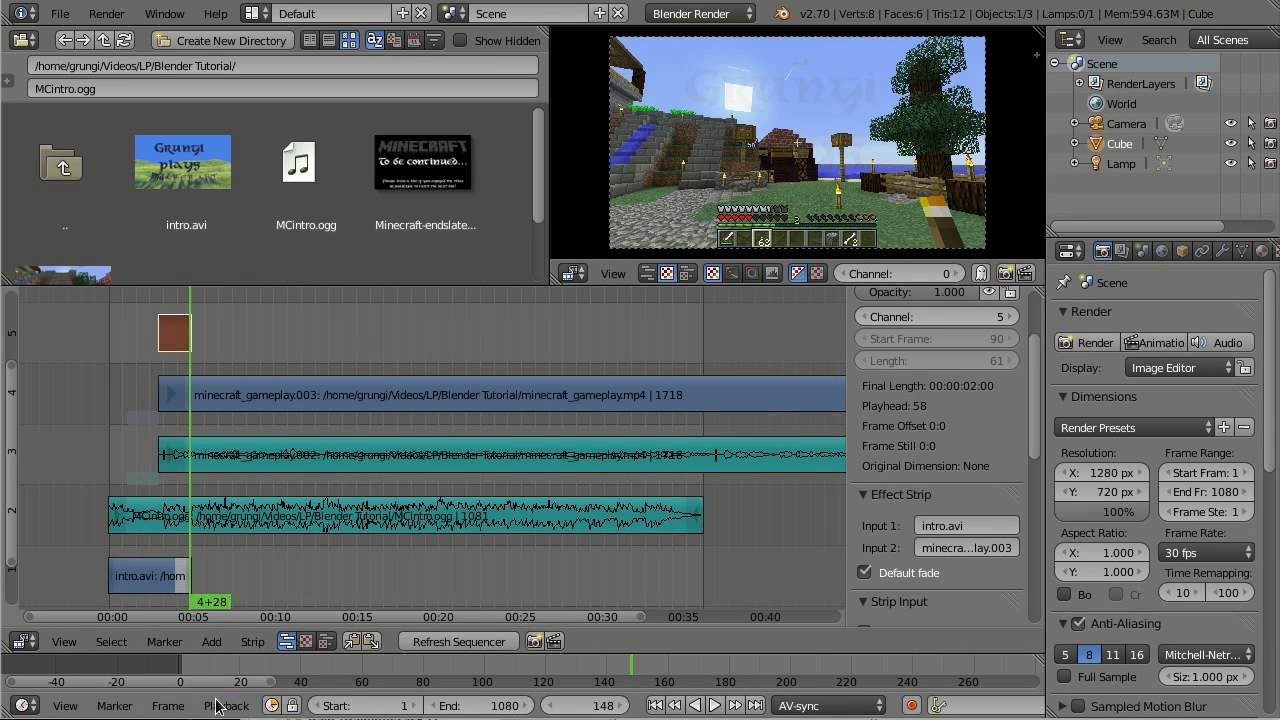
left_click(220, 706)
left_click(252, 450)
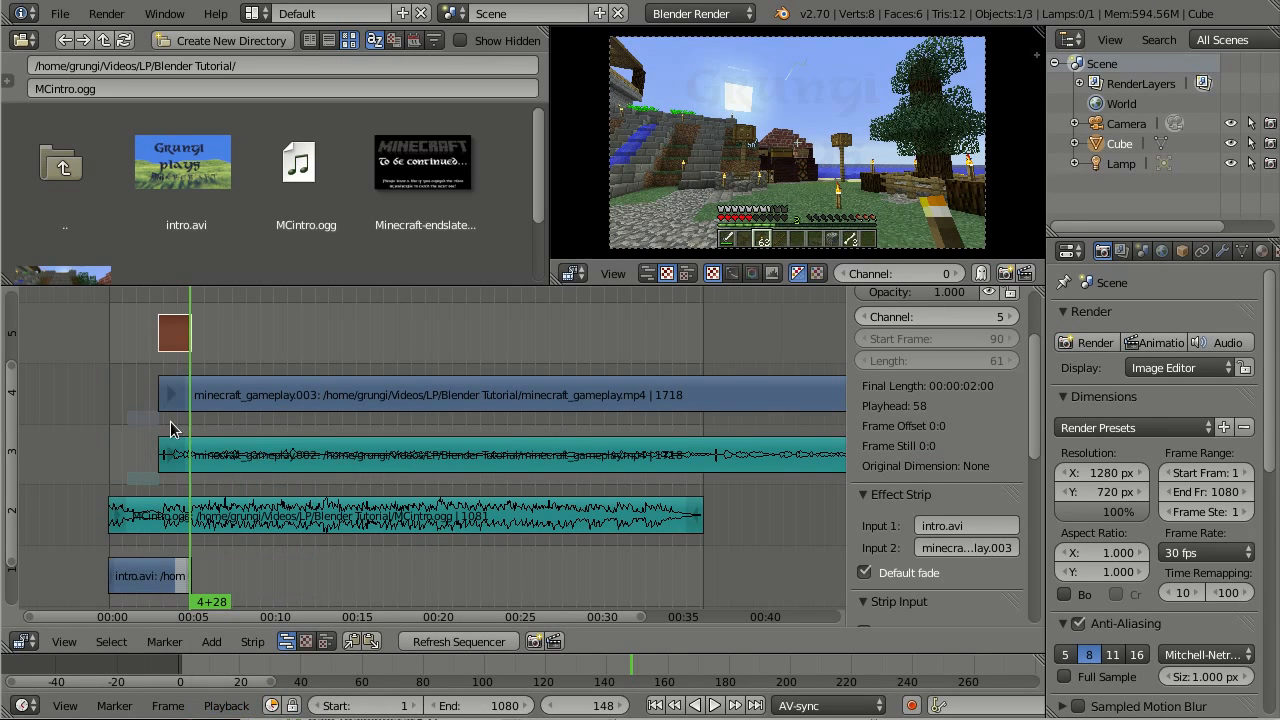
Scrub through the gameplay clip and return the playhead to 5+02 at the end of the transition
left_click_drag(170, 422, 248, 427)
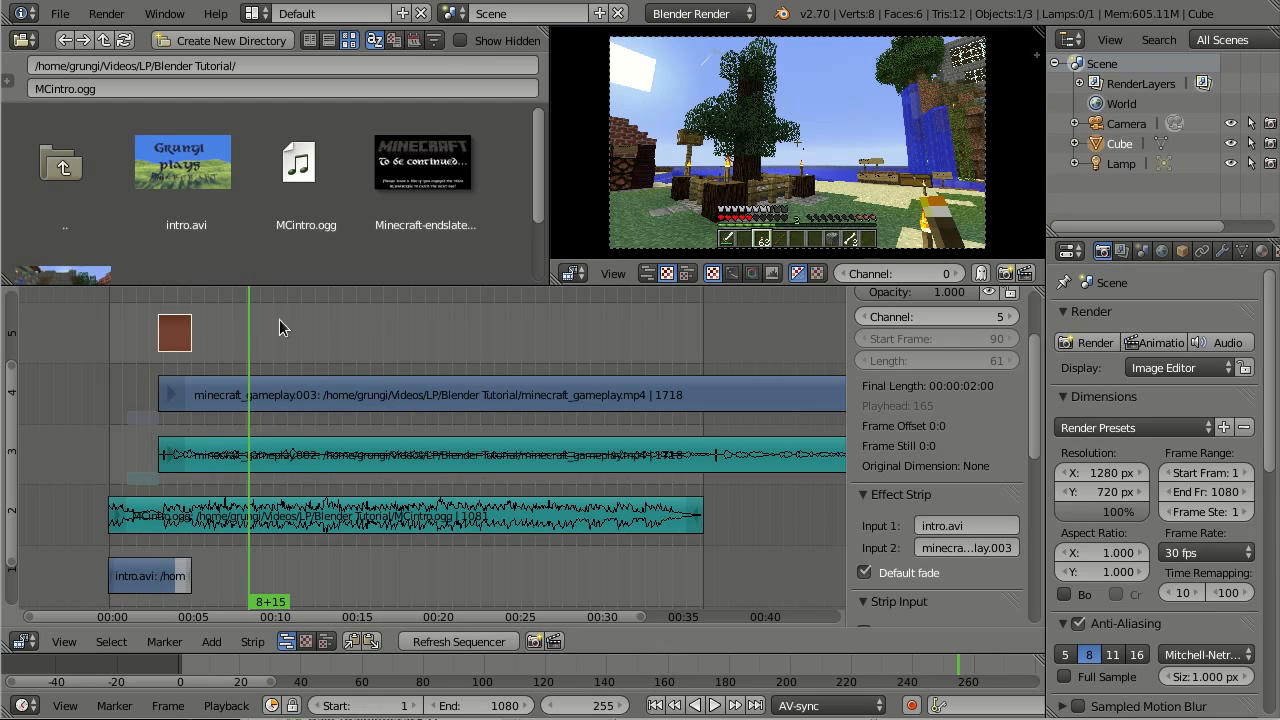
left_click(192, 346)
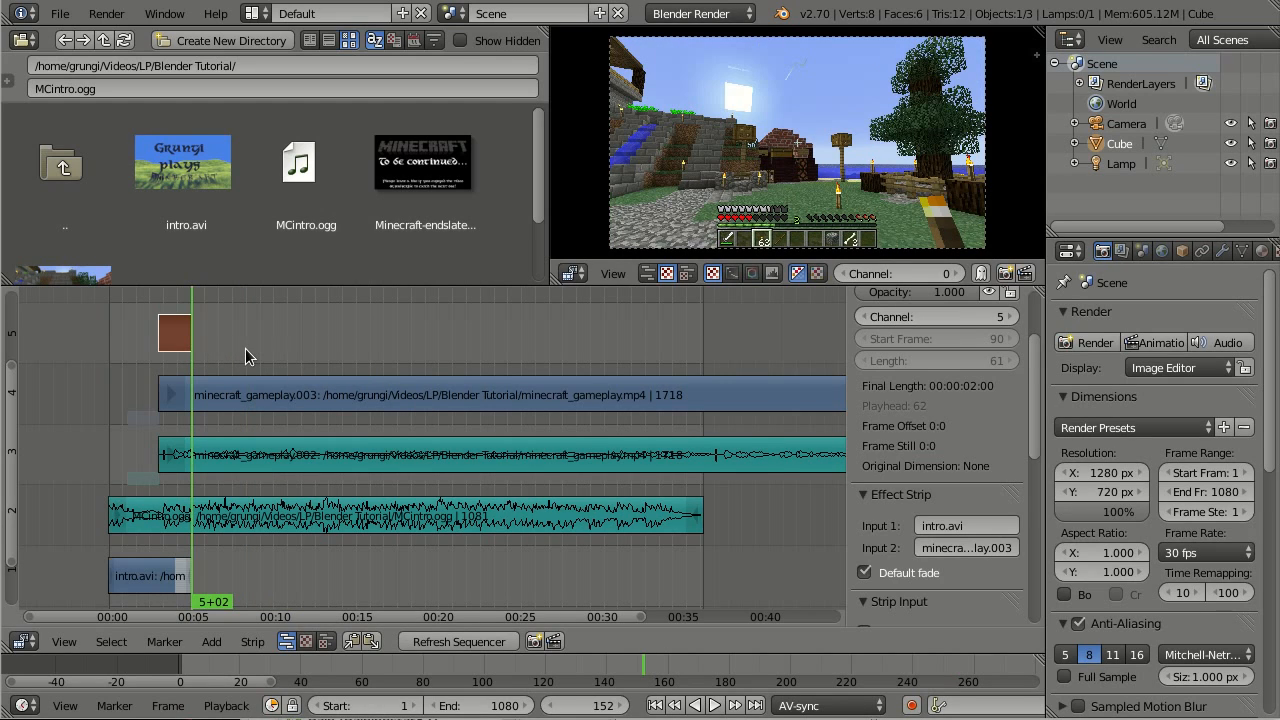
middle_click_drag(279, 350, 408, 356)
scroll(407, 372, "down", 2)
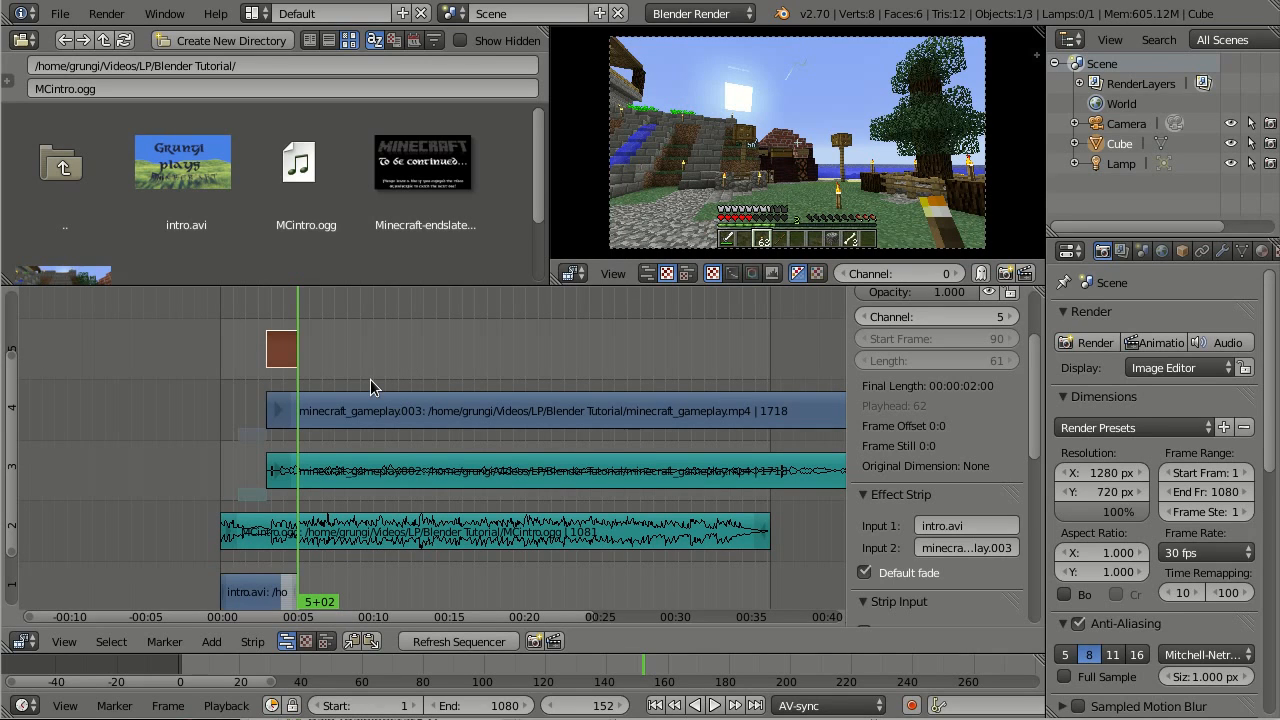
Move the playhead to 4+10 inside the Gamma Cross strip and change that strip's effect type to Wipe
right_click(268, 345)
left_click(285, 327)
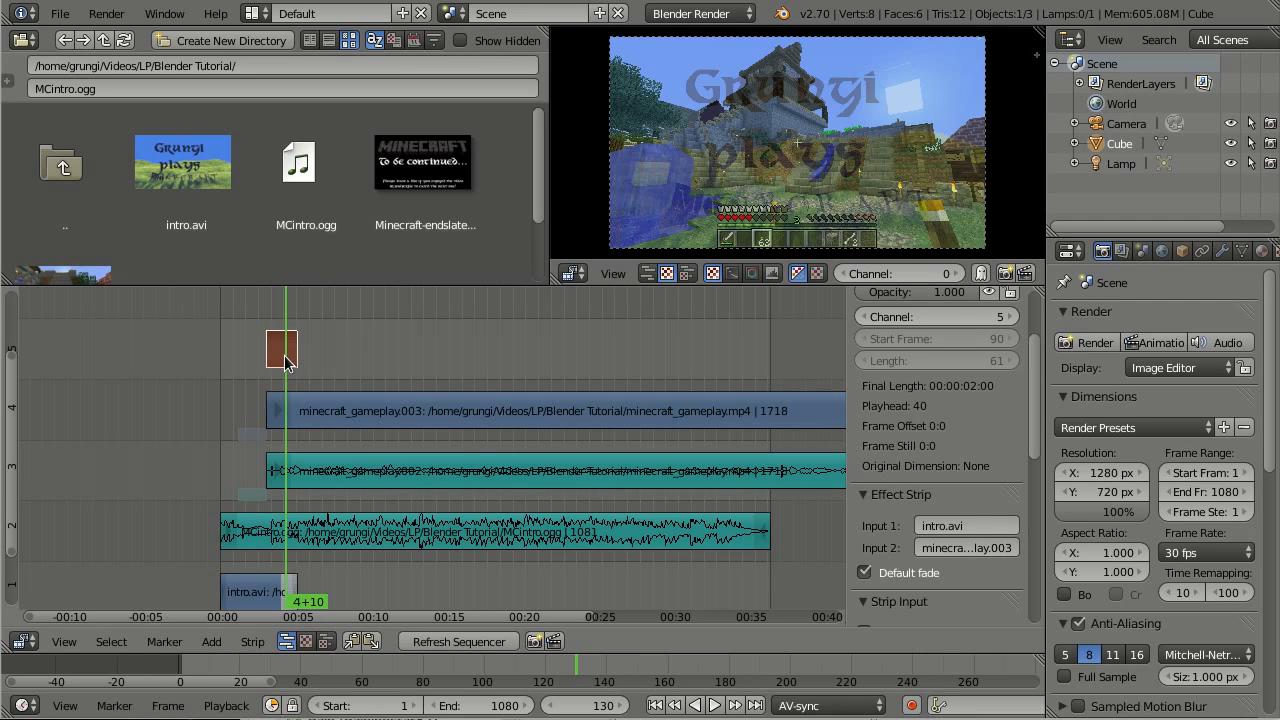
scroll(906, 485, "up", 3)
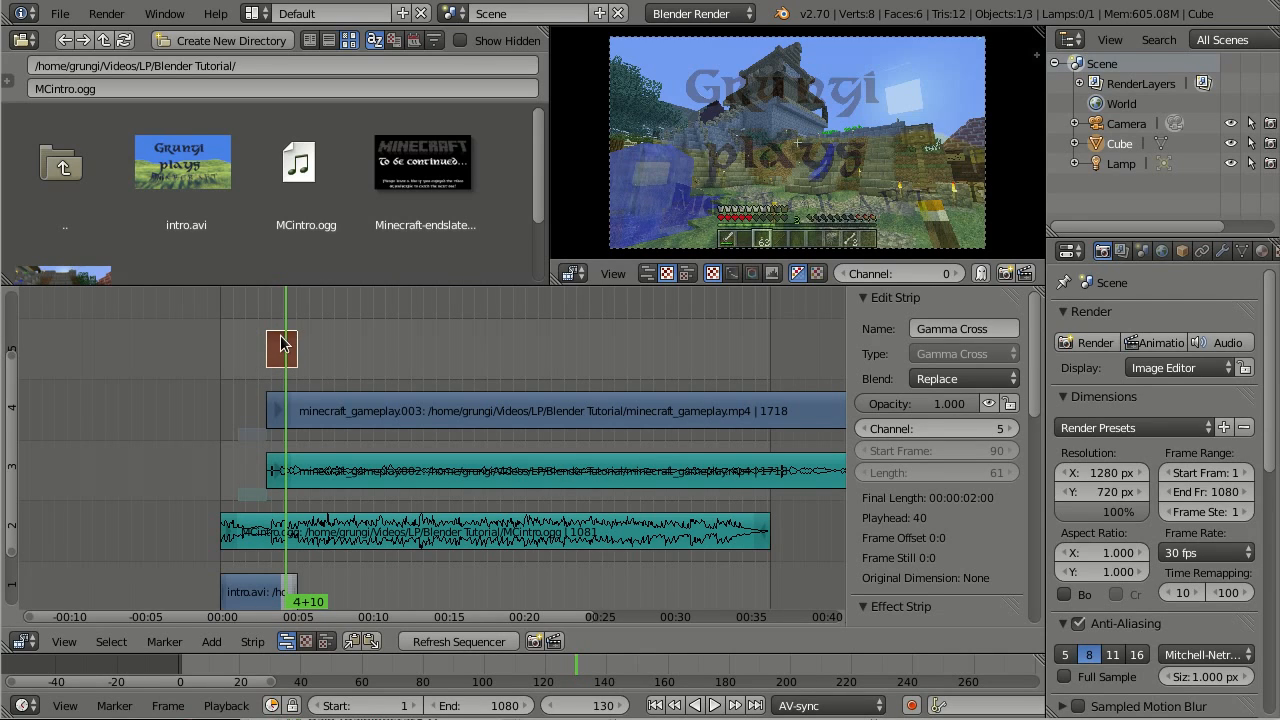
key("c")
mouse_move(312, 366)
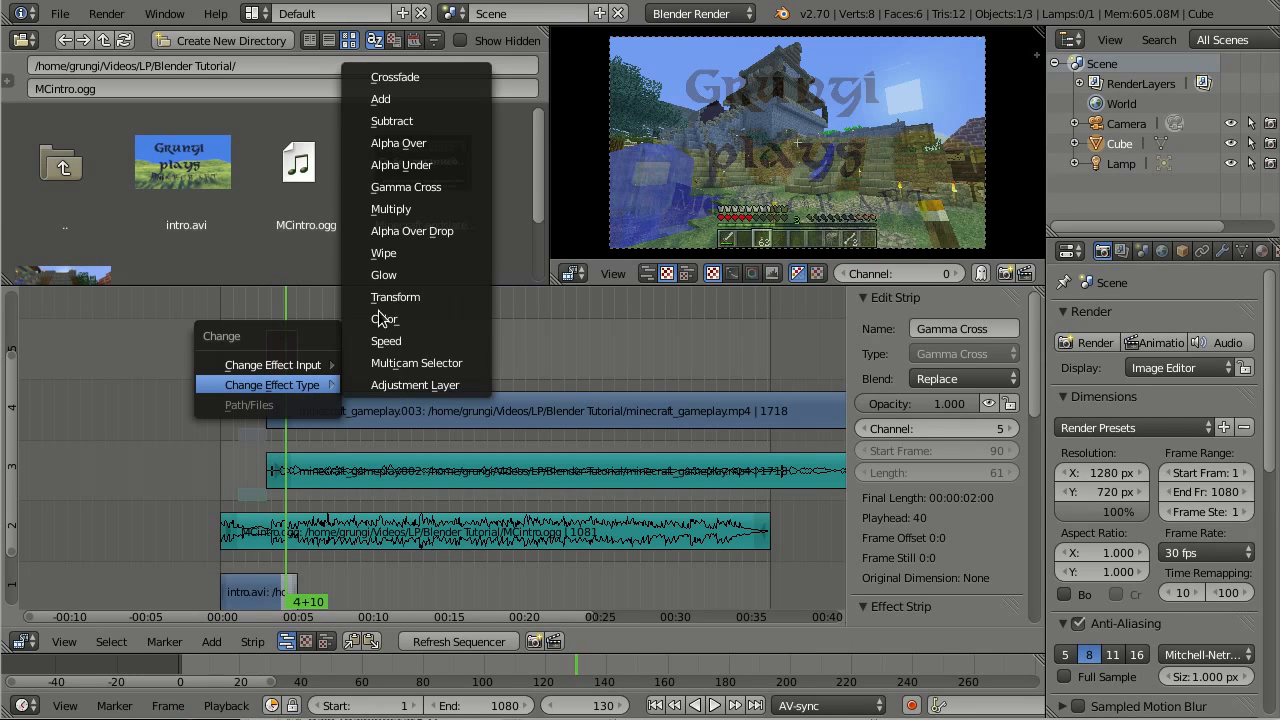
left_click(424, 257)
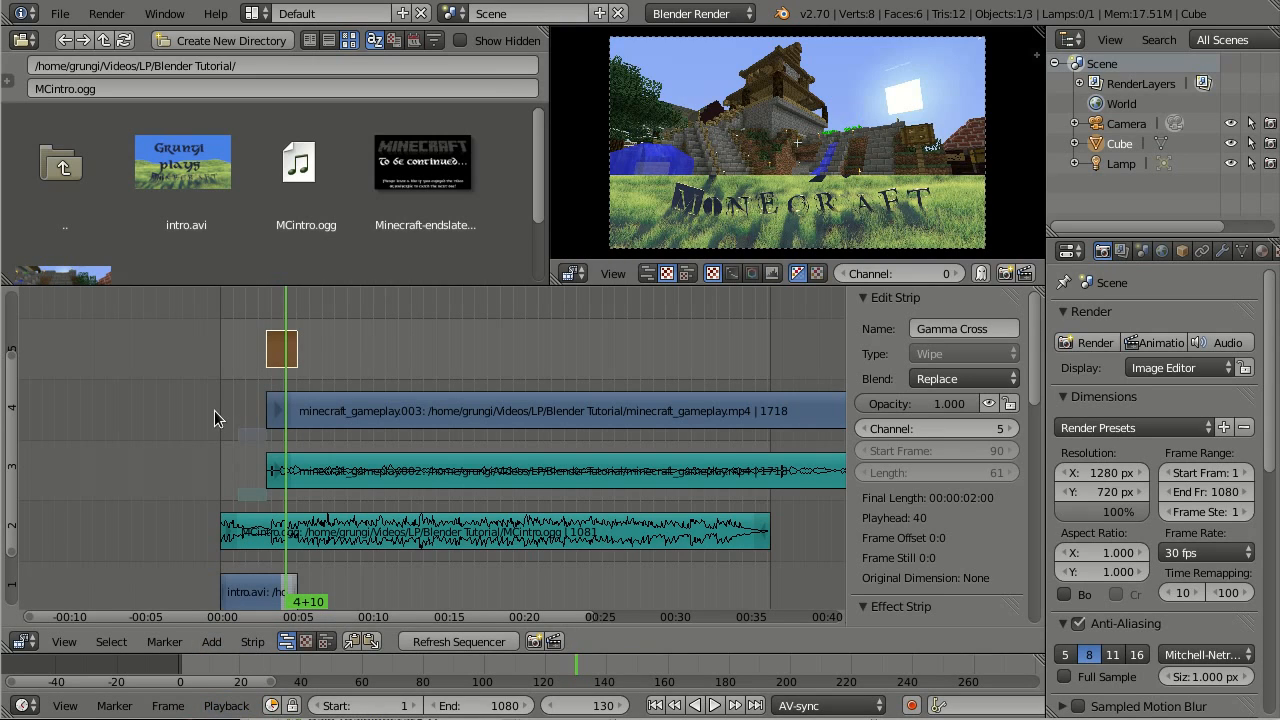
Step back one frame to 4+09 and disable audio scrubbing in the playback options
key("Left")
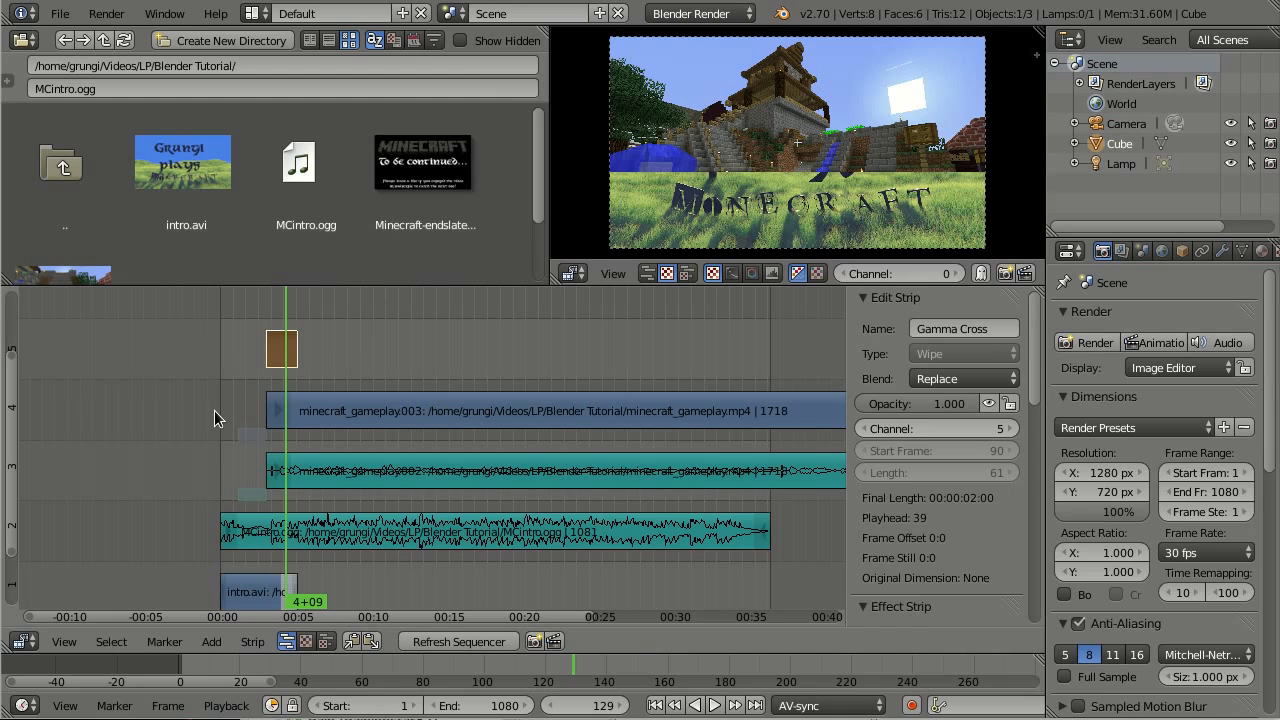
left_click(226, 705)
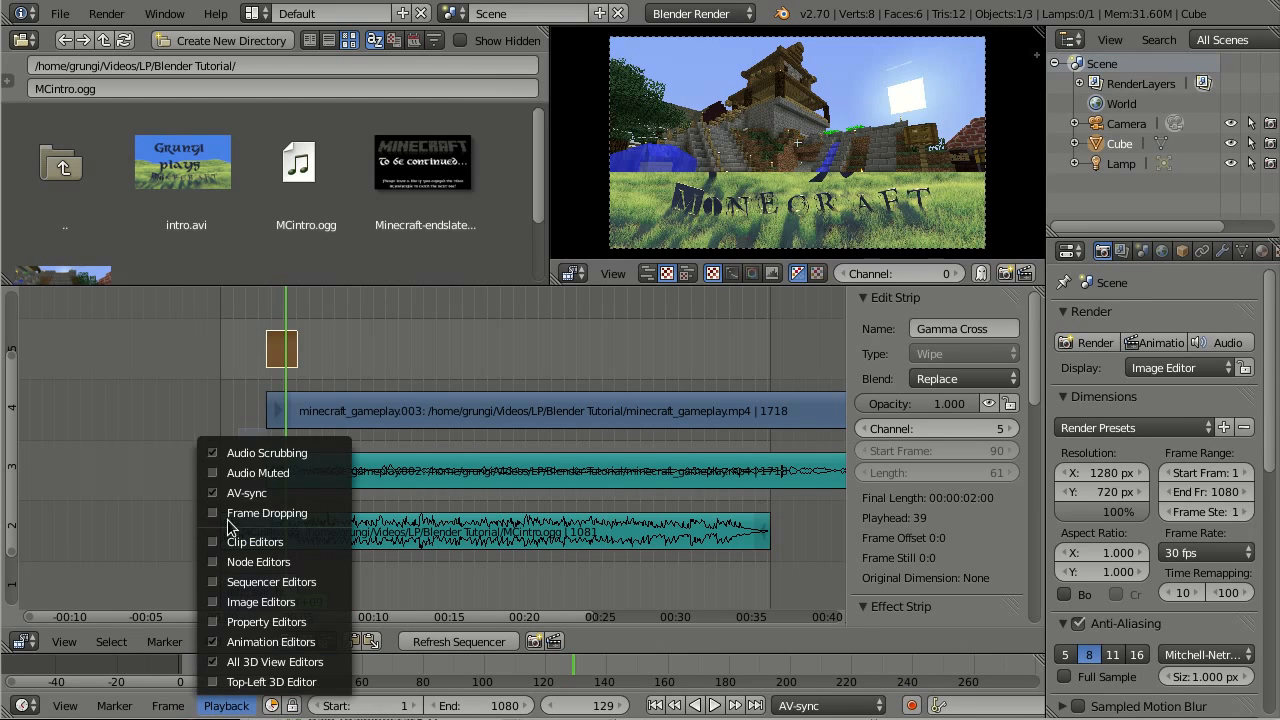
left_click(234, 453)
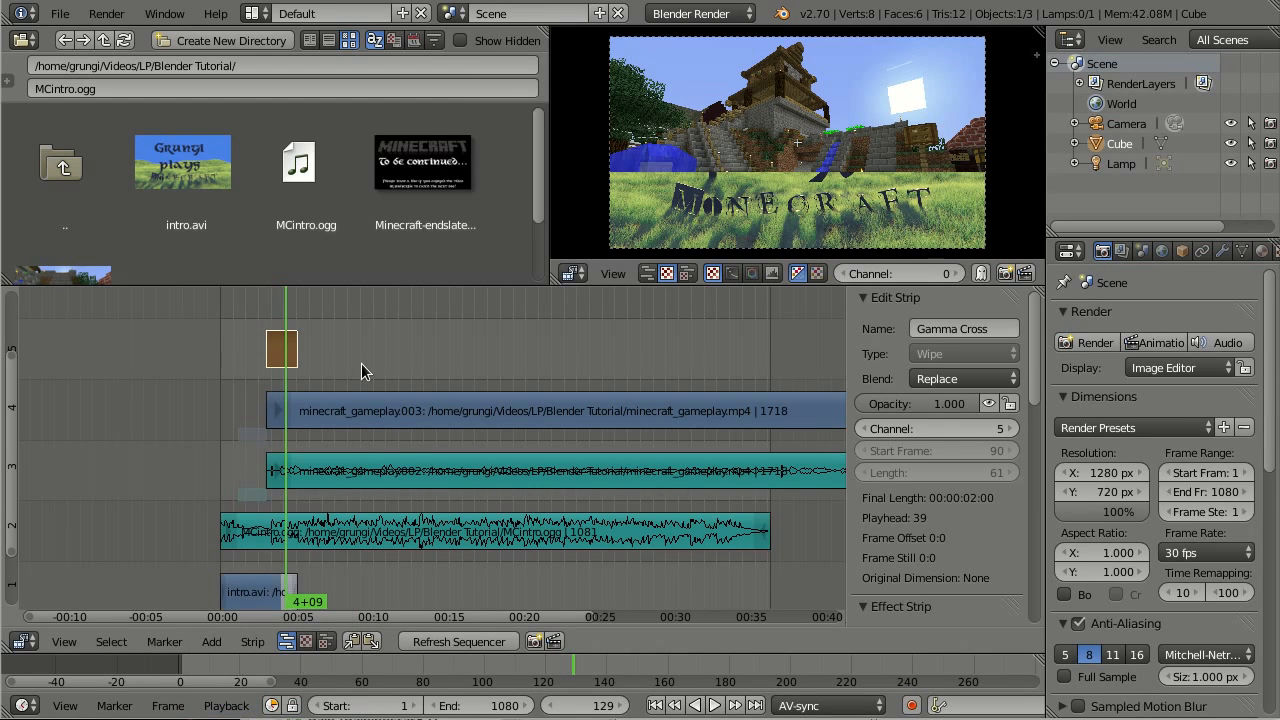
Step back frame by frame through the wipe to frame 110, play it, and scrub back to frame 124
key("Left")
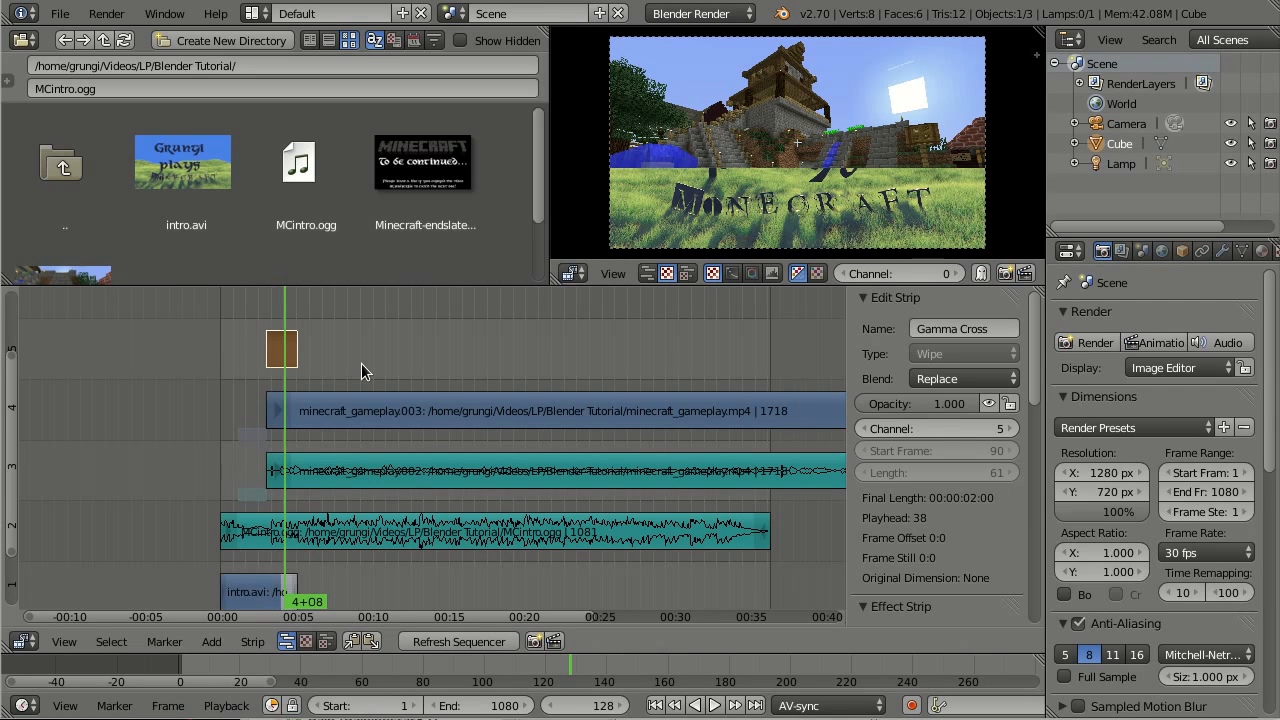
key("Left")
key("Left")
key("Left")
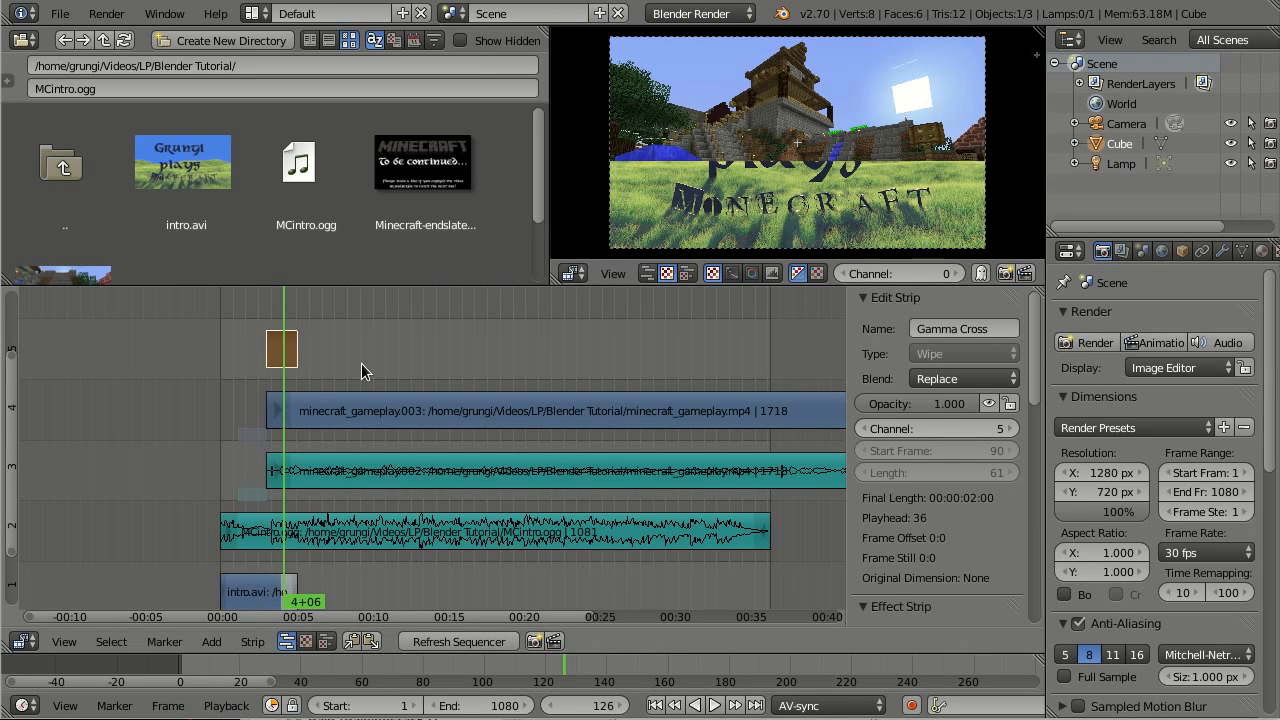
key("Left")
key("Left")
key("Left")
key("Left")
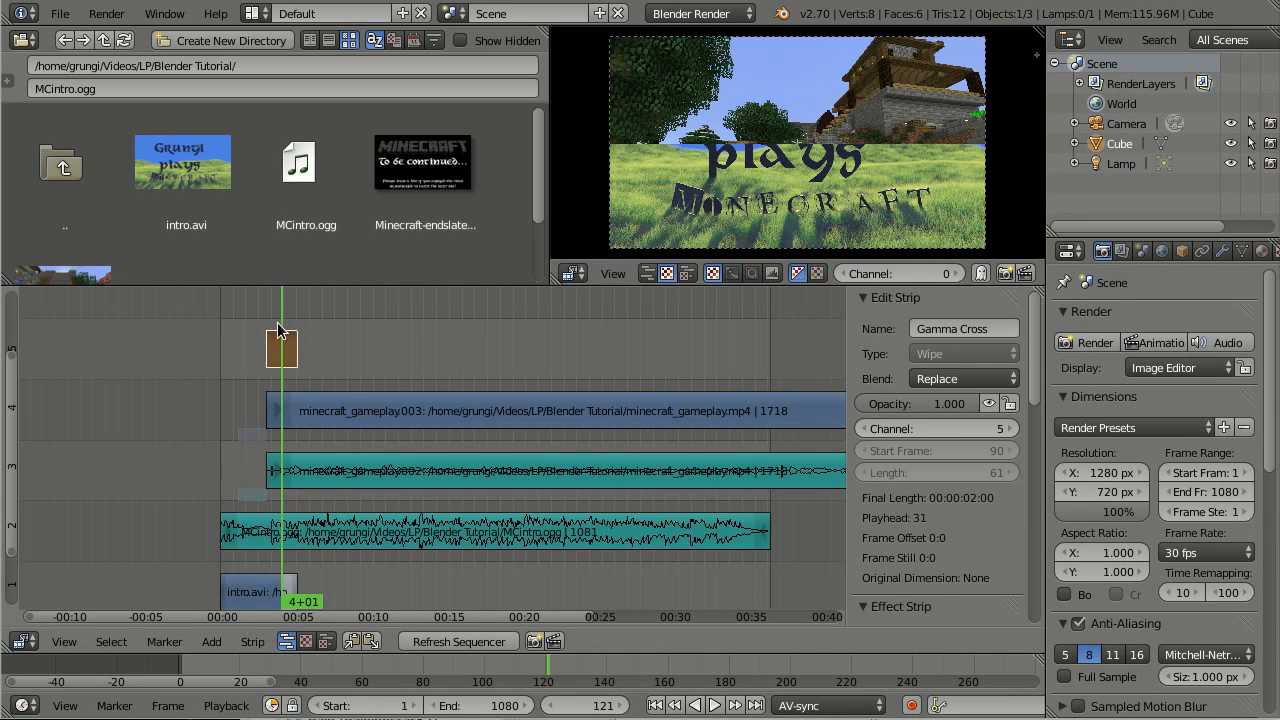
key("Left")
key("Left")
key("Left")
key("Left")
key("Left")
key("Left")
key("Left")
key("Left")
key("Left")
key("Left")
key("Left")
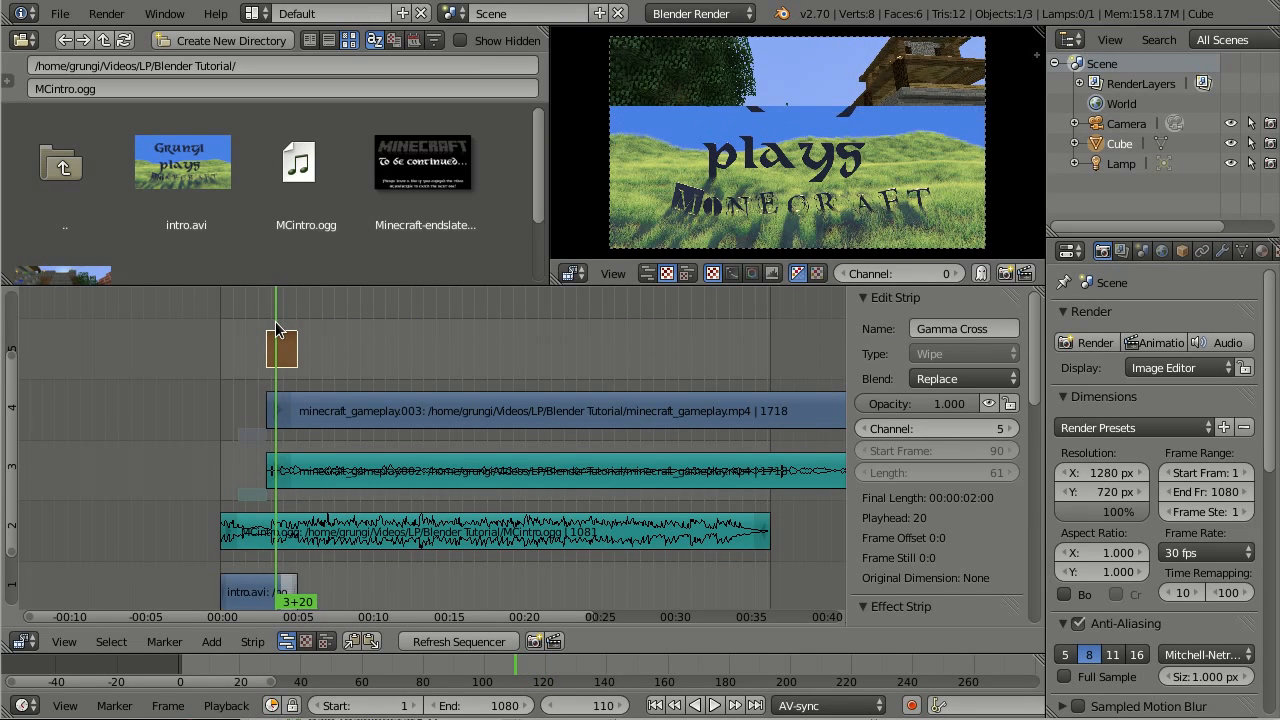
key("alt+a")
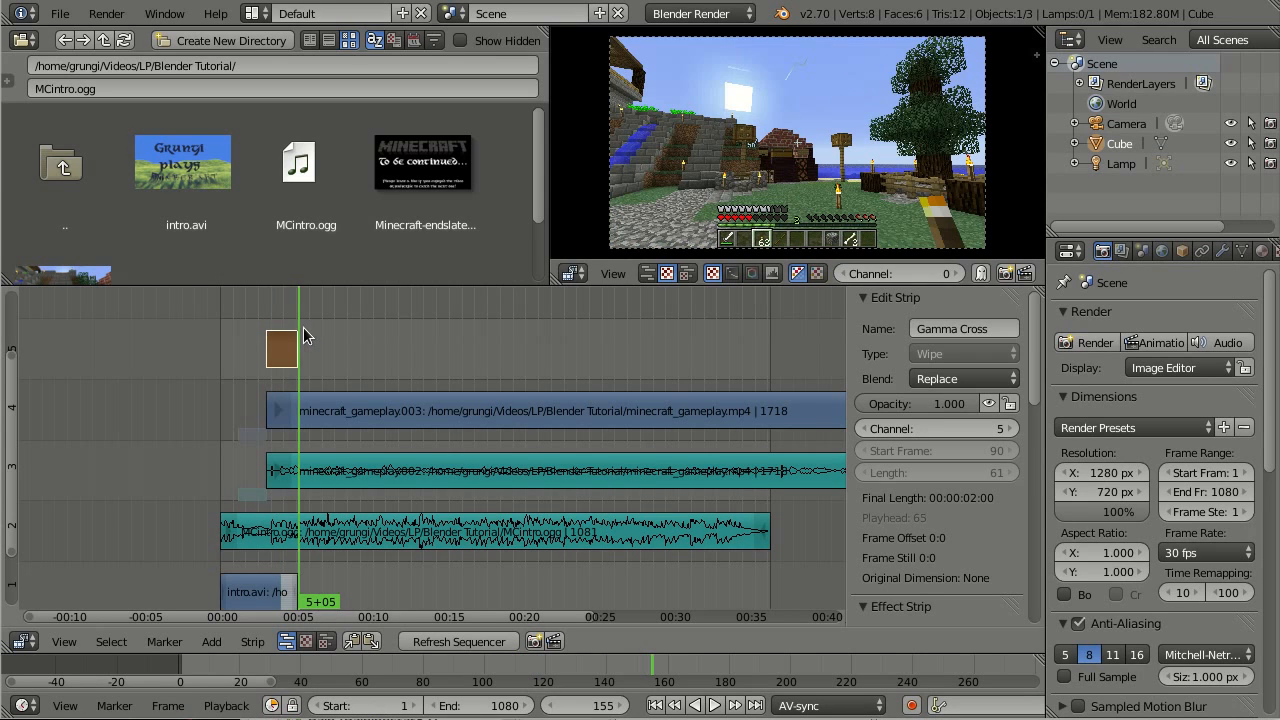
mouse_move(264, 316)
left_mouse_down()
mouse_move(290, 312)
mouse_move(302, 326)
mouse_move(284, 328)
left_mouse_up()
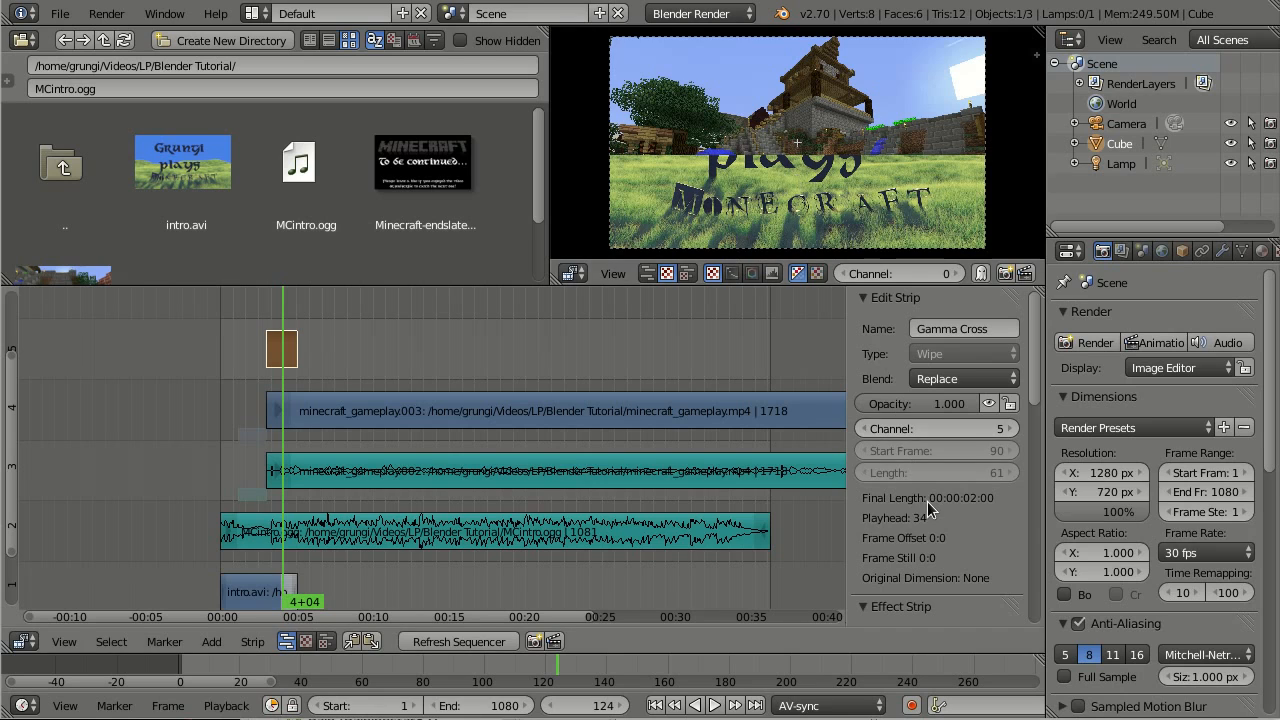
Try the In direction for the wipe effect, scrub back to frame 108, and restore the Out direction
scroll(927, 501, "down", 5)
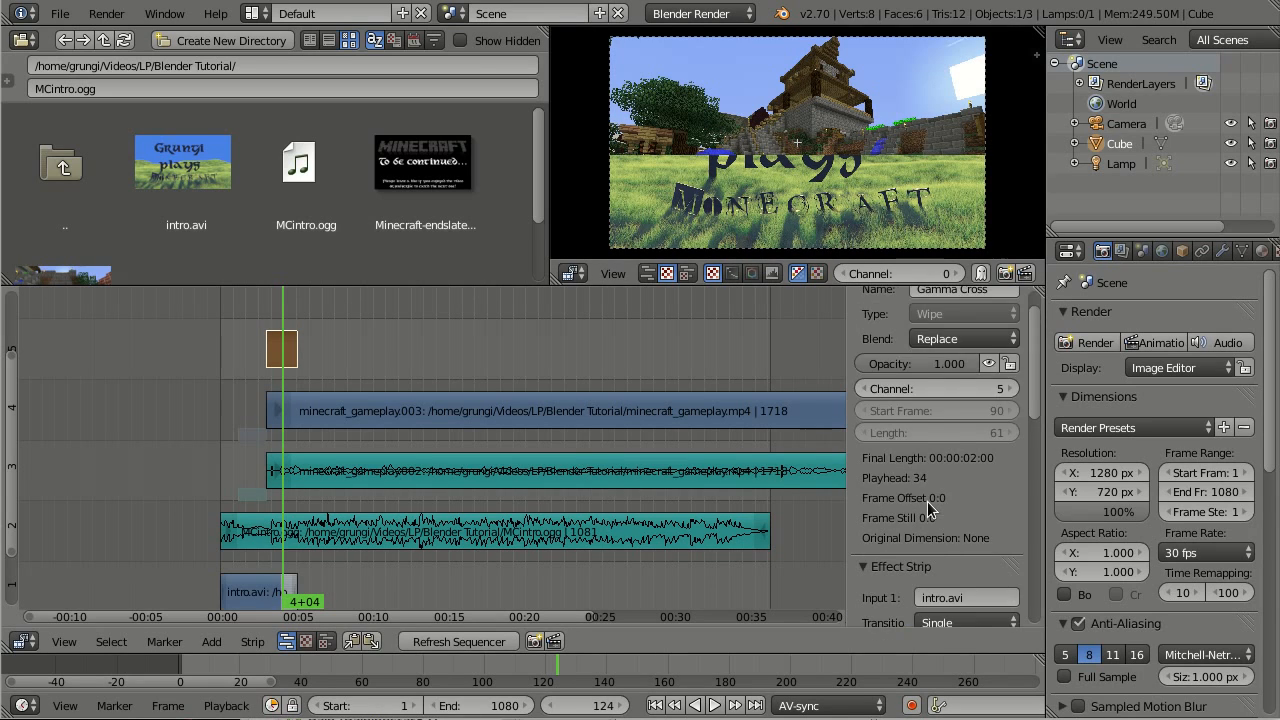
scroll(927, 507, "down", 2)
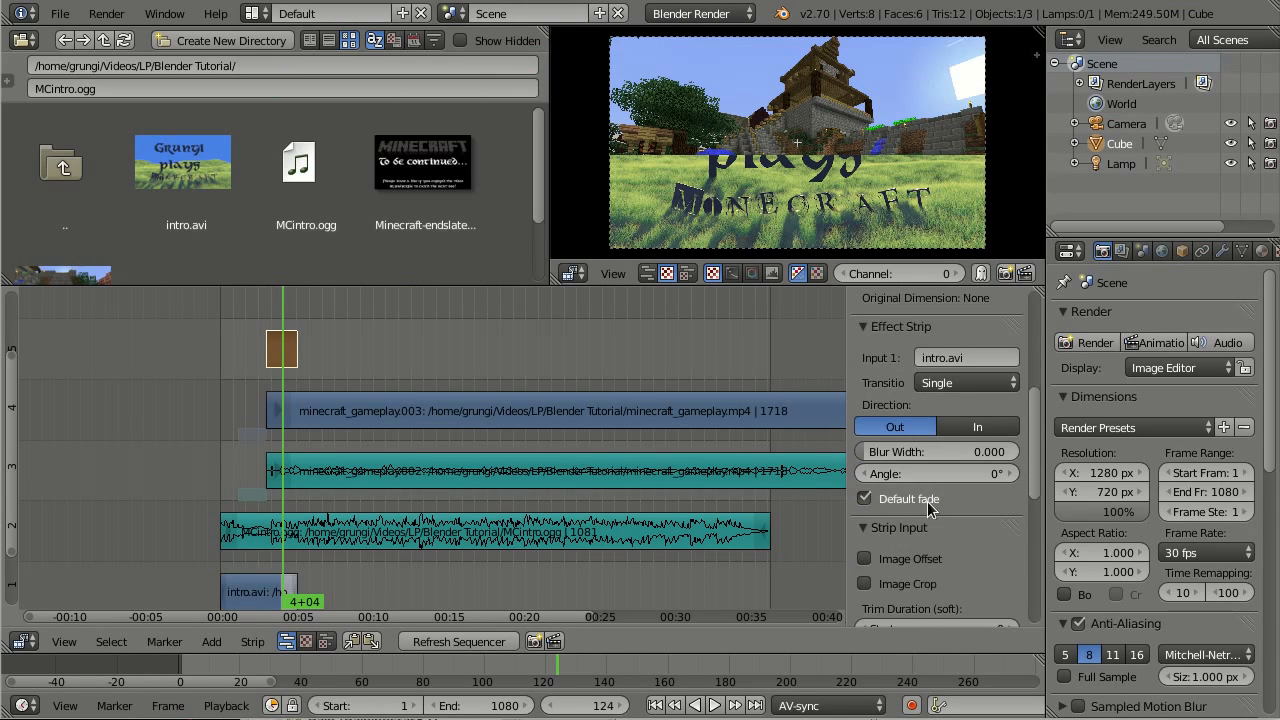
scroll(927, 505, "down", 1)
left_click(944, 390)
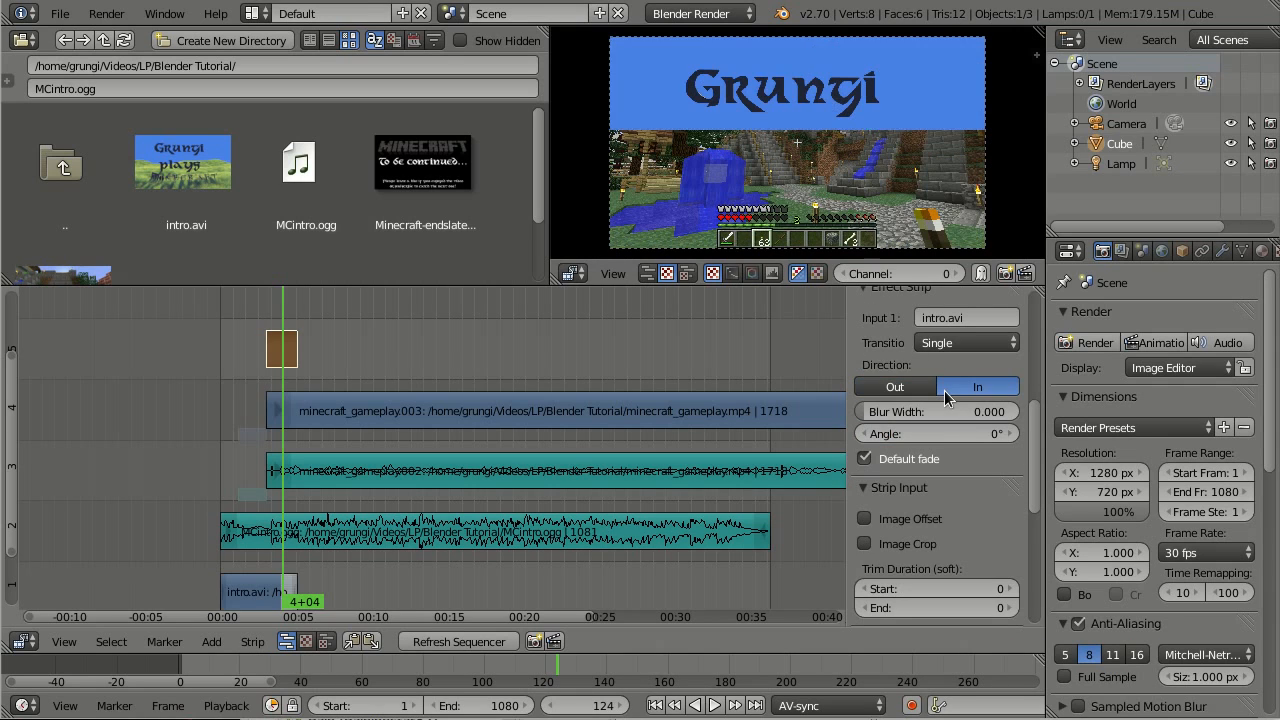
left_click_drag(281, 326, 269, 321)
left_click(890, 387)
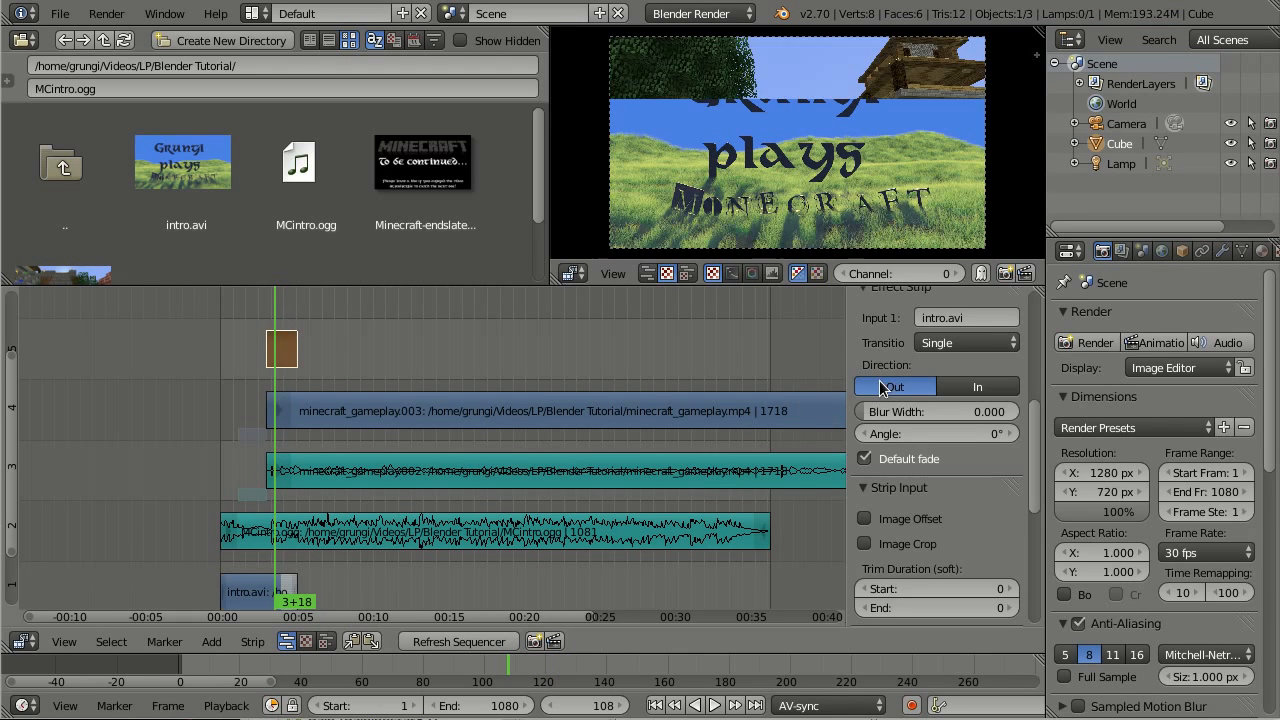
Set the wipe's blur width to 0.5 and scrub the transition to frame 110
left_click(946, 410)
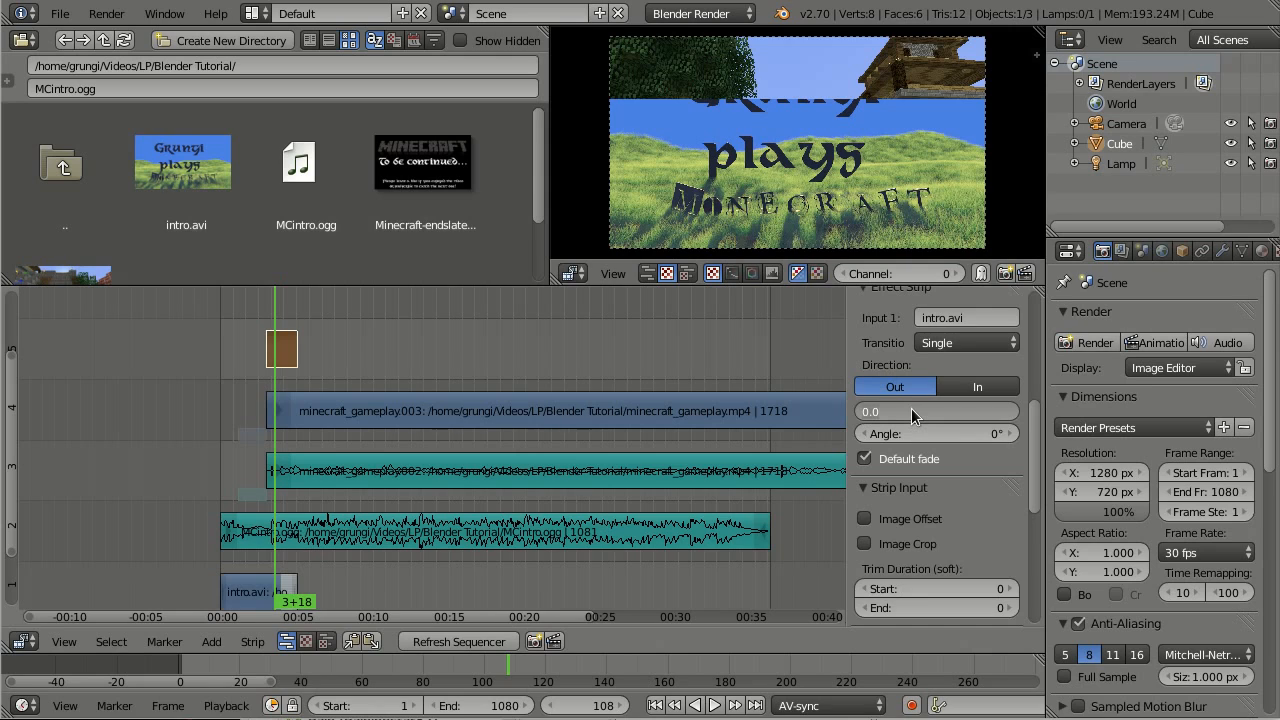
type("0.5")
key("Return")
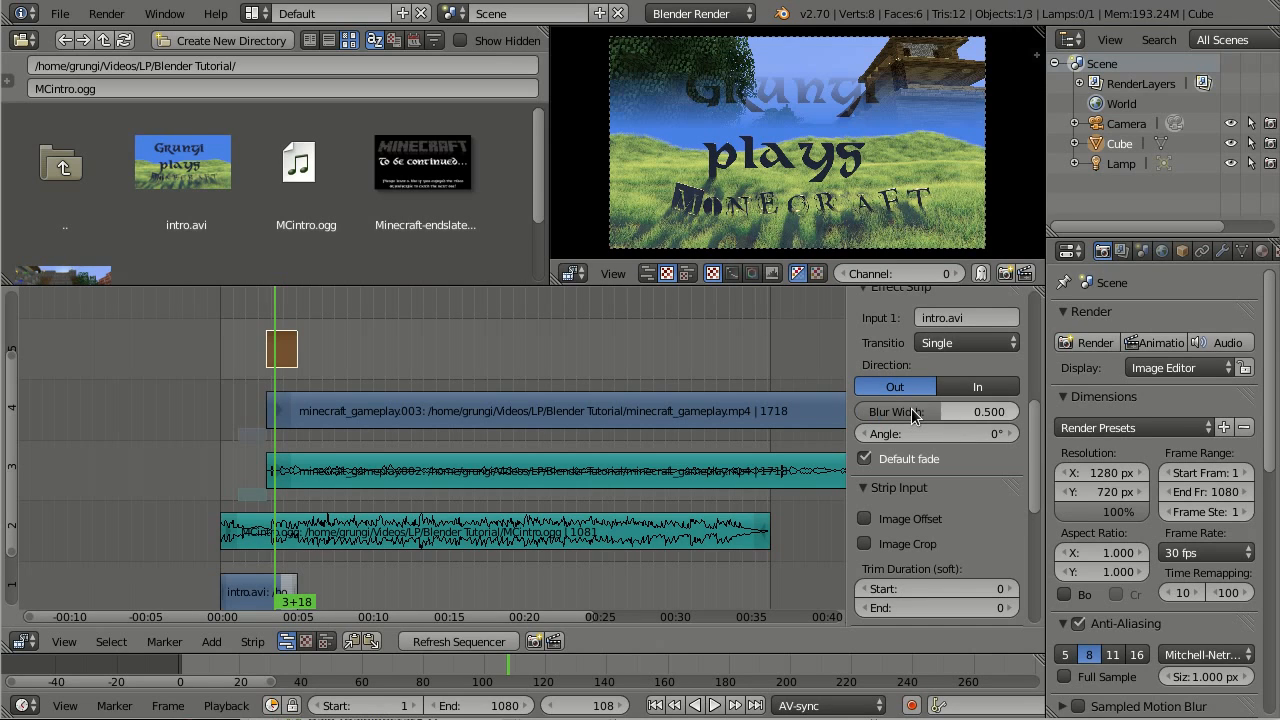
left_click(272, 322)
left_click_drag(272, 322, 276, 326)
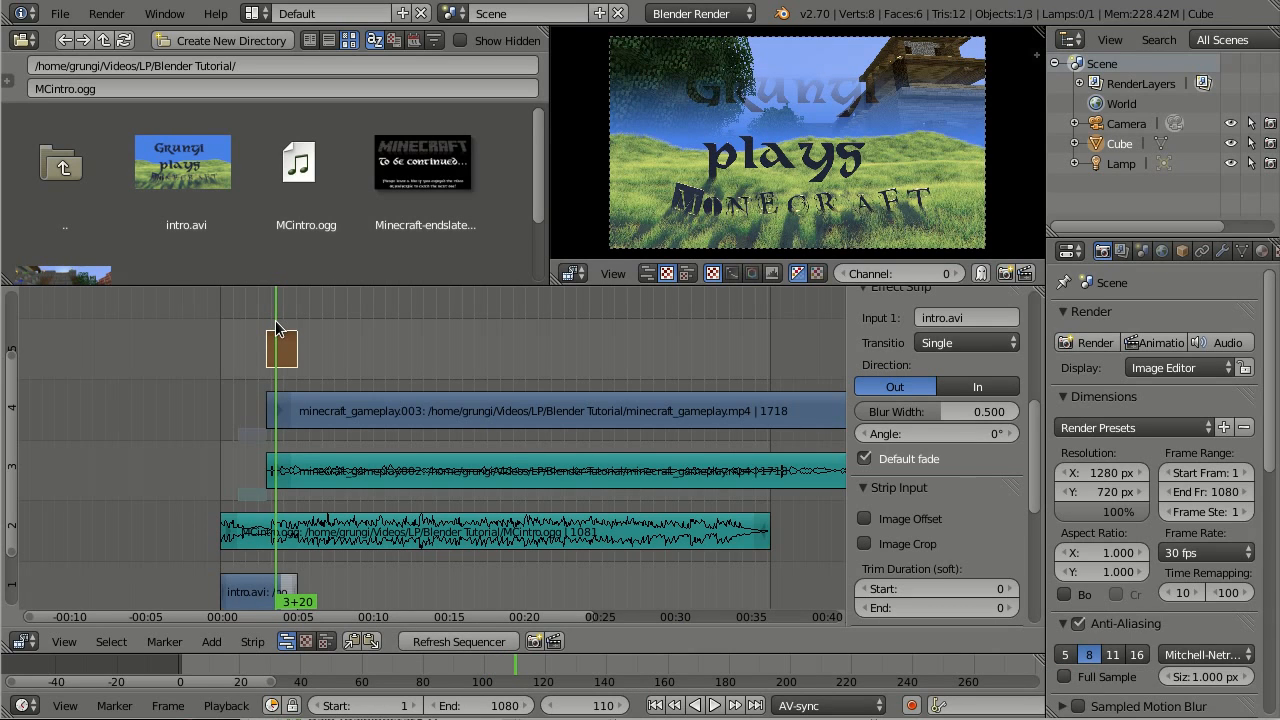
Set the wipe's blur width to 0.128 and its angle to 25°, and preview the transition by playing and scrubbing it
left_click_drag(938, 416, 865, 416)
mouse_move(864, 411)
left_mouse_down()
mouse_move(1016, 411)
mouse_move(866, 411)
mouse_move(878, 411)
left_mouse_up()
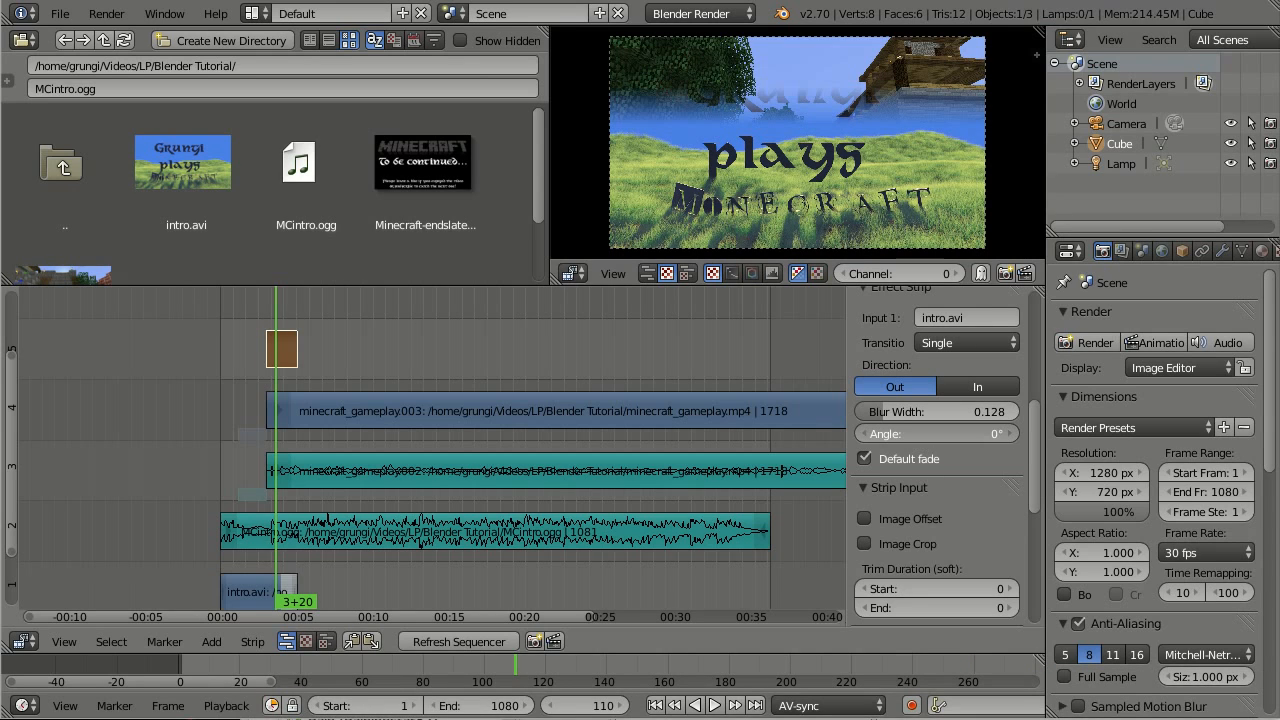
left_click_drag(936, 433, 962, 433)
key("alt+a")
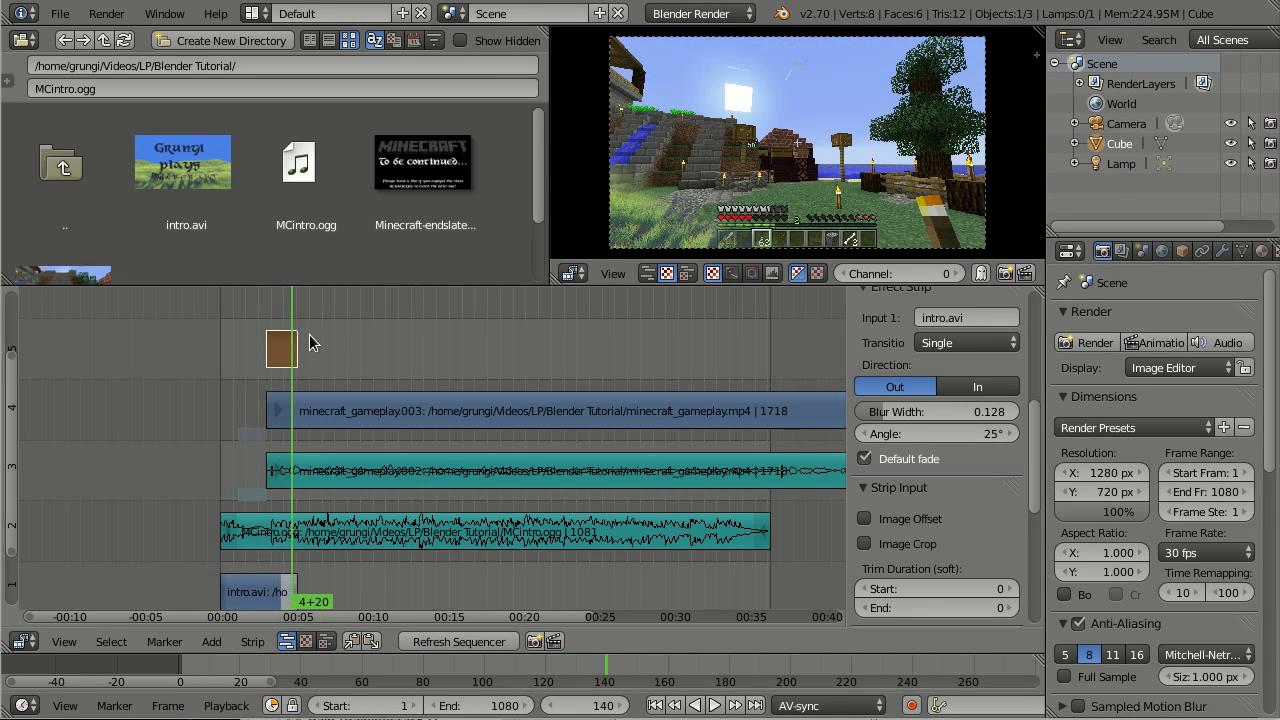
left_click_drag(315, 343, 278, 352)
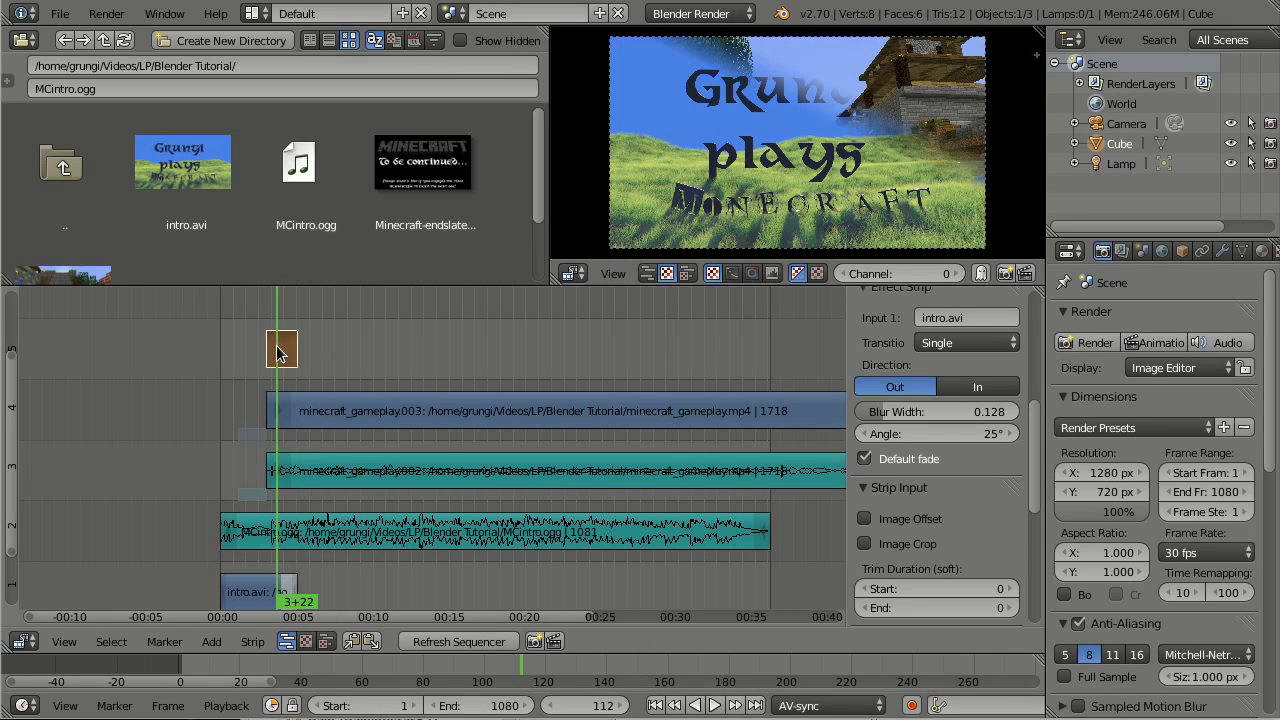
Try the Double transition type on the wipe effect, play it, and move back to frame 130
left_click(934, 343)
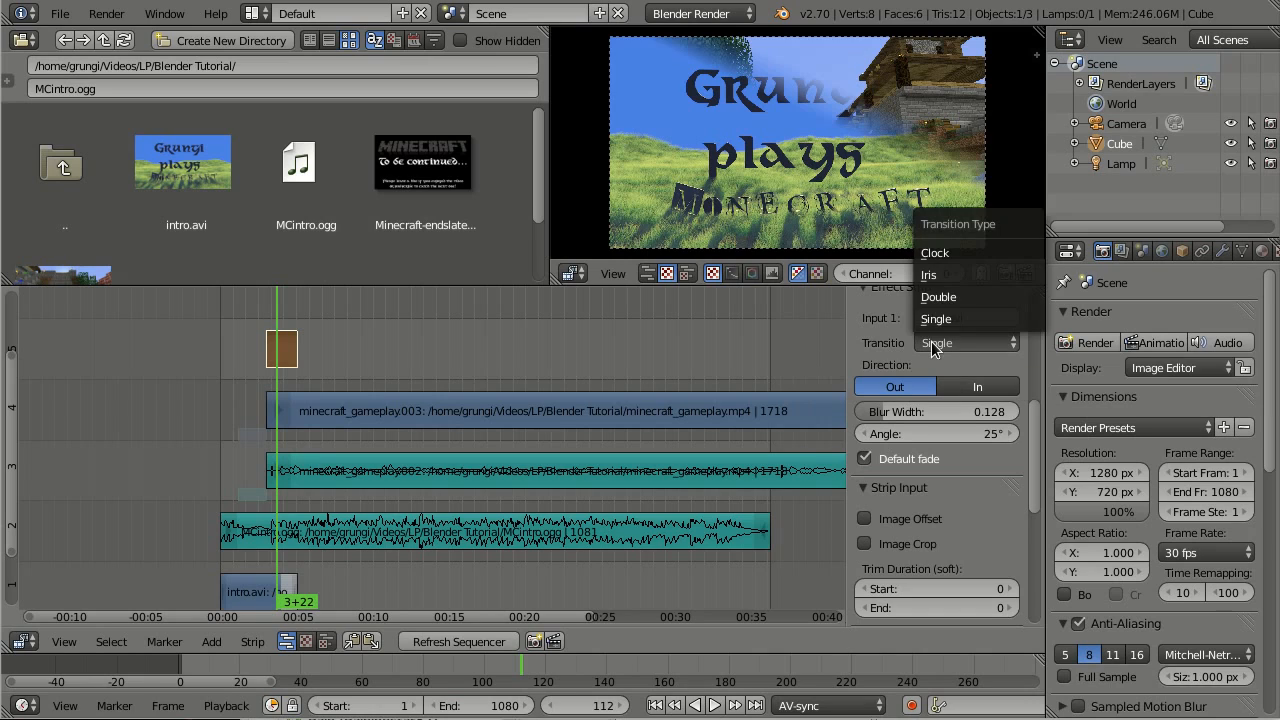
left_click(958, 299)
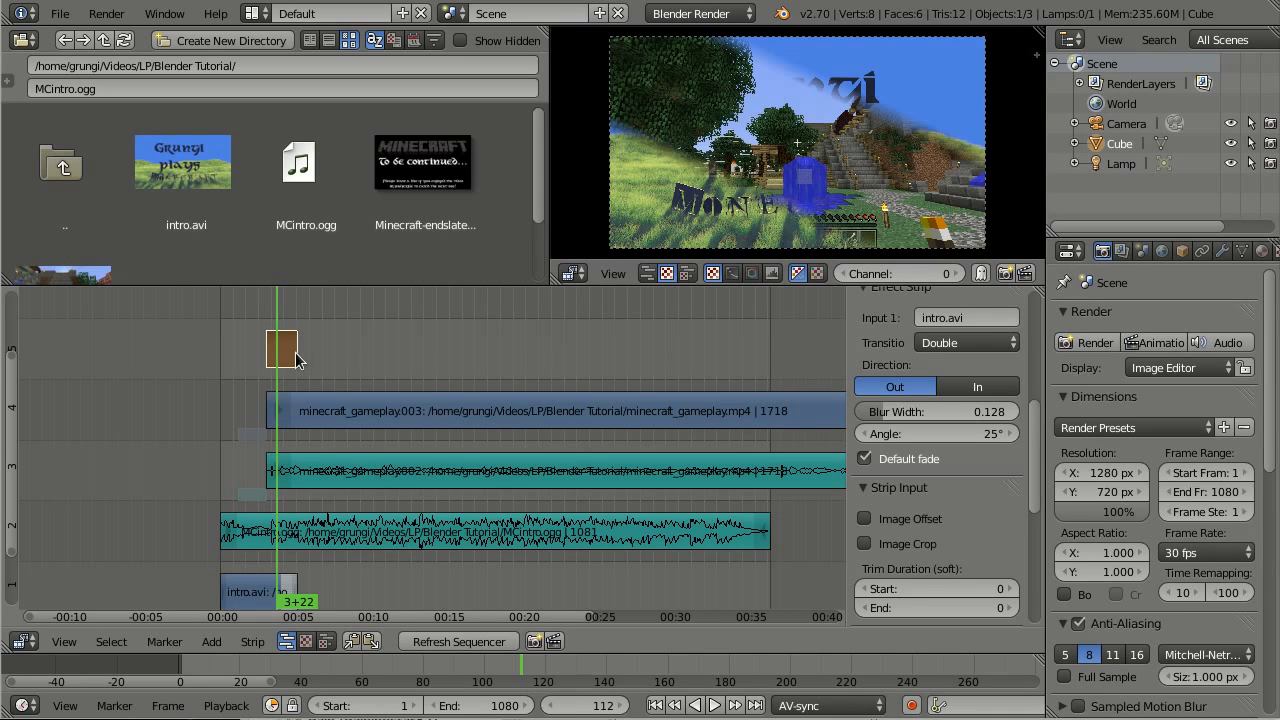
left_click(272, 325)
key("alt+a")
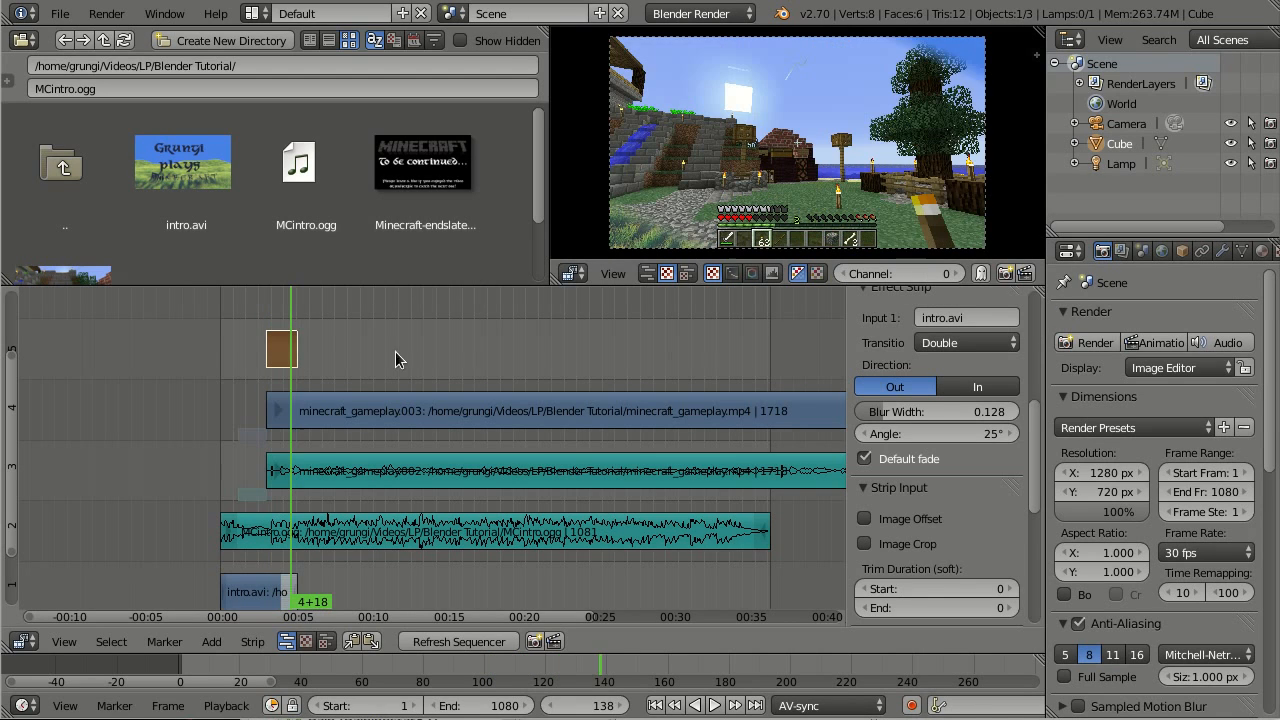
left_click(286, 320)
Try the Clock transition type on the wipe effect and scrub through the transition past the end of the effect strip
left_click(992, 341)
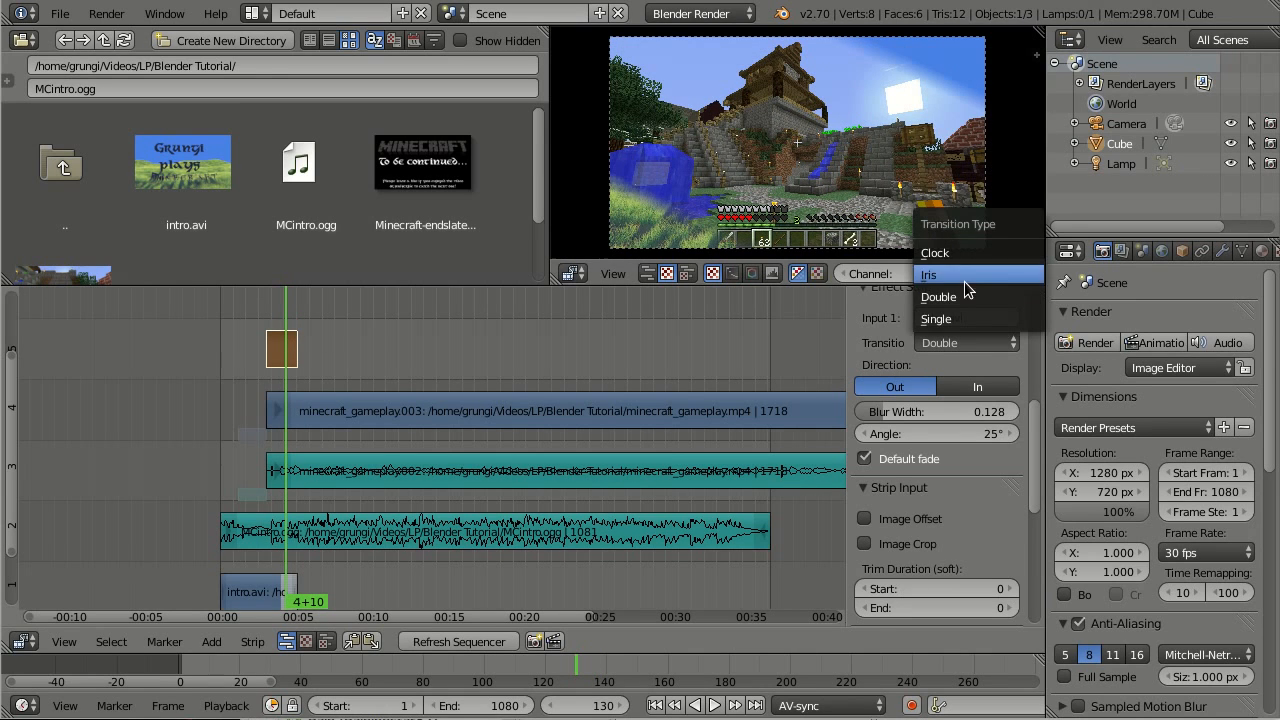
left_click(963, 254)
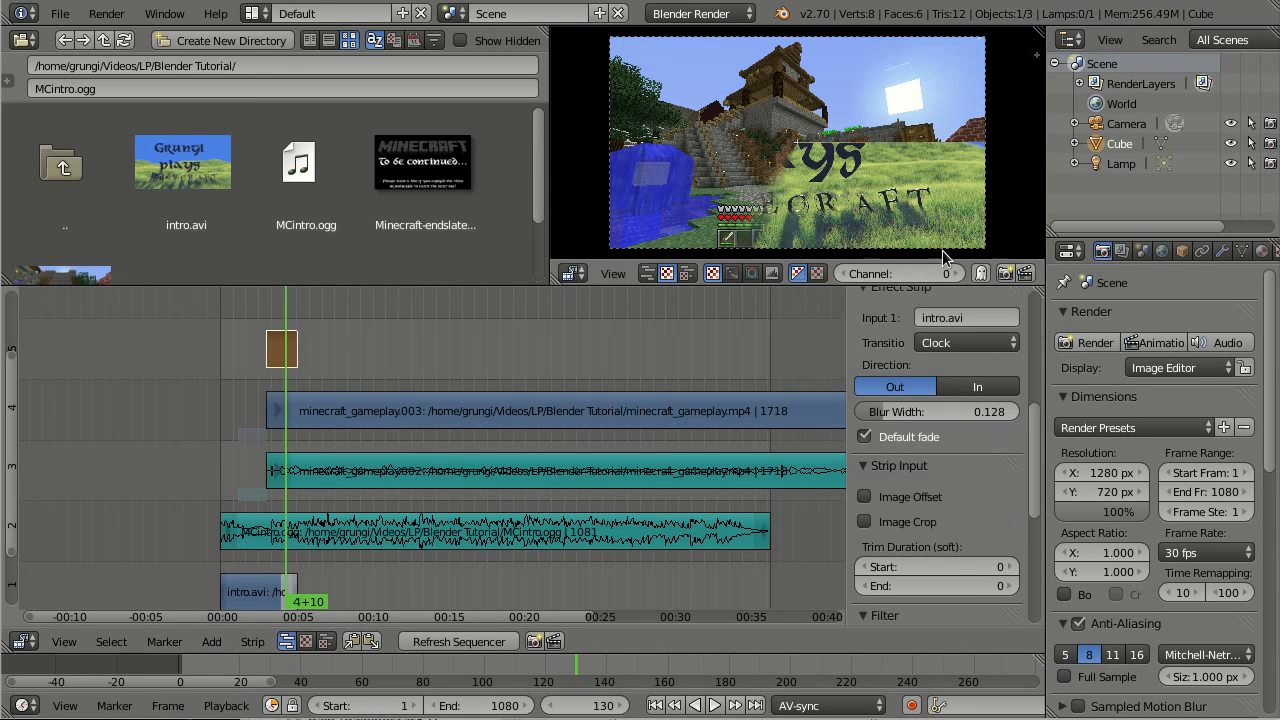
left_click(286, 320)
left_click(278, 320)
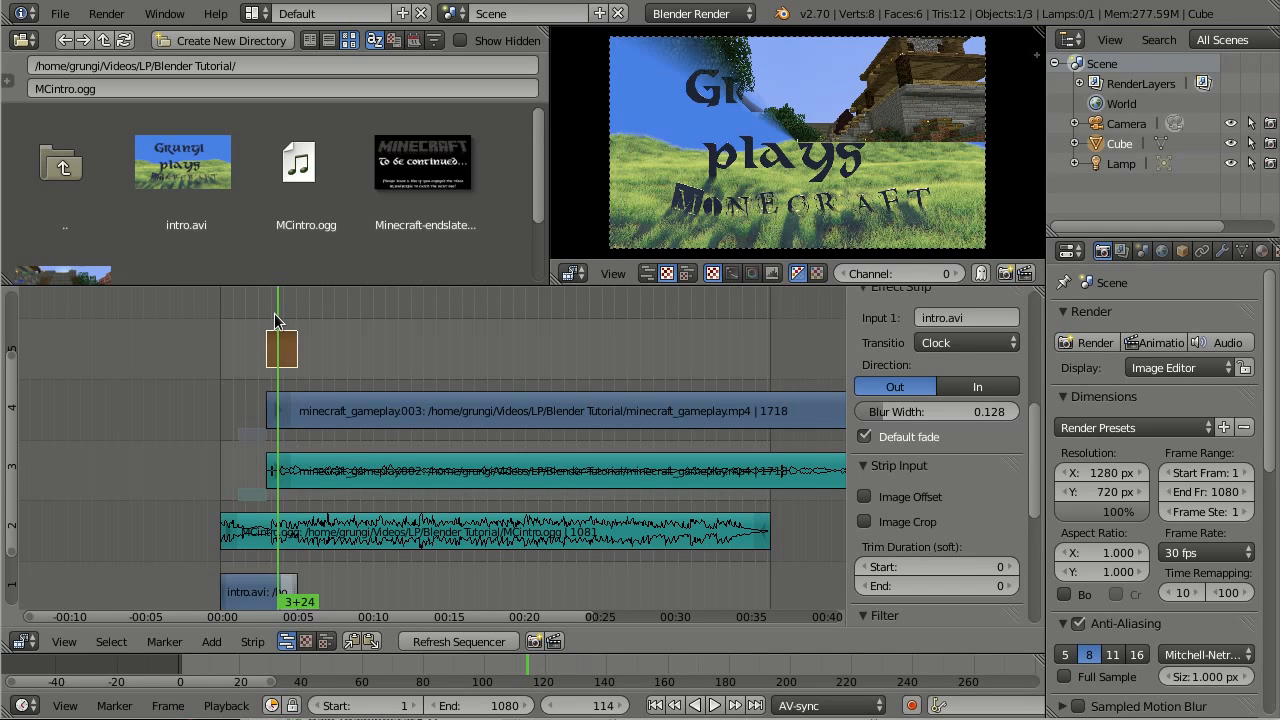
left_click_drag(276, 316, 315, 316)
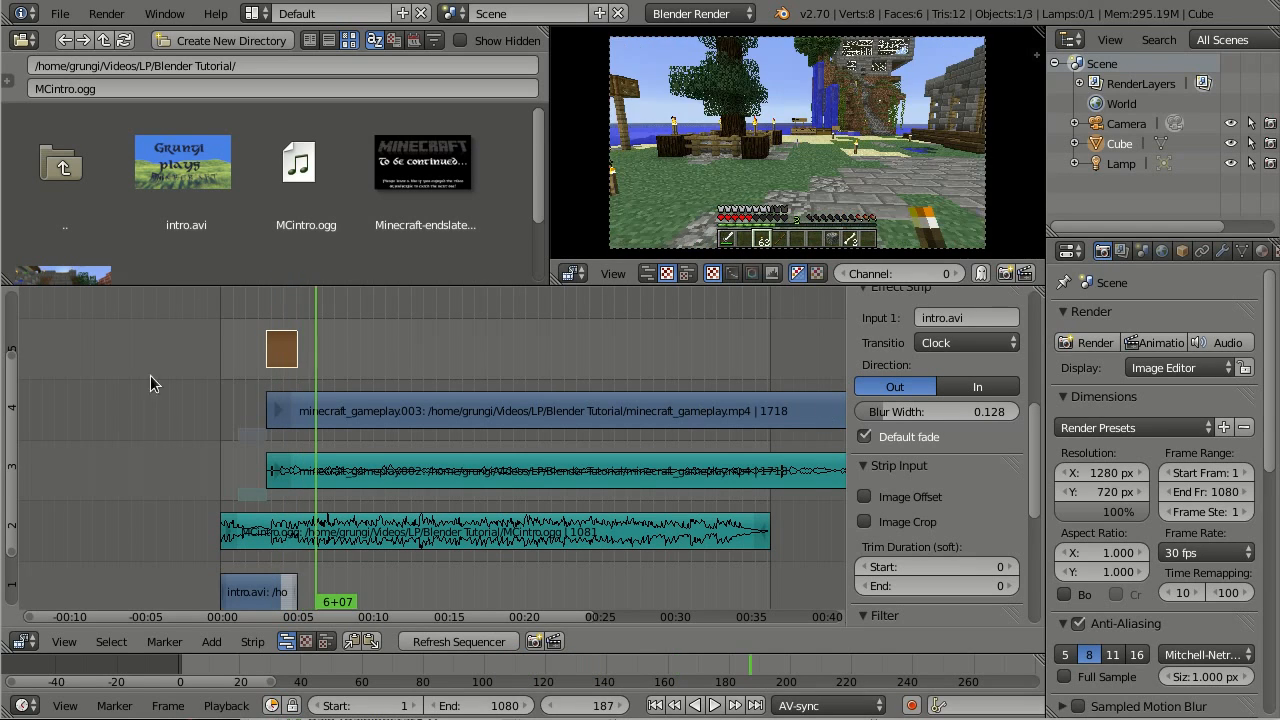
Set the wipe's transition type to Iris, look over its remaining strip options, and scrub the transition to frame 98
left_click(945, 343)
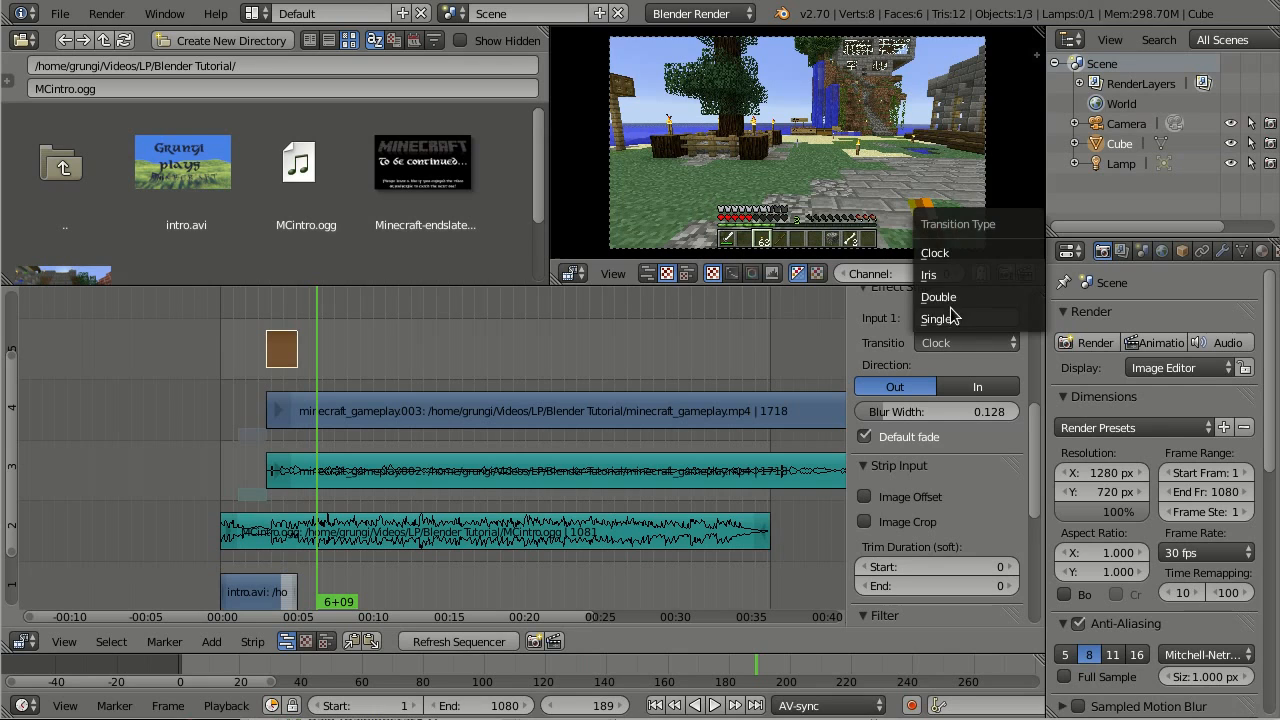
left_click(950, 279)
mouse_move(300, 343)
left_mouse_down()
mouse_move(259, 327)
mouse_move(293, 323)
left_mouse_up()
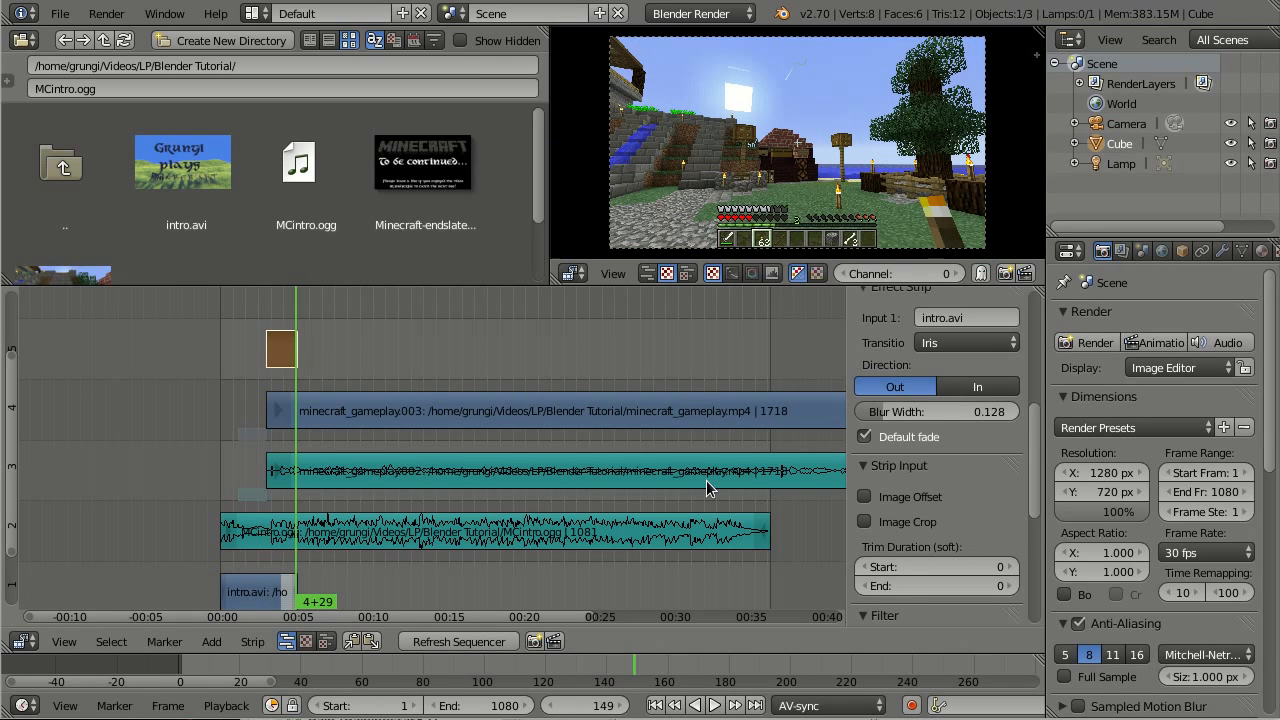
scroll(905, 465, "down", 6)
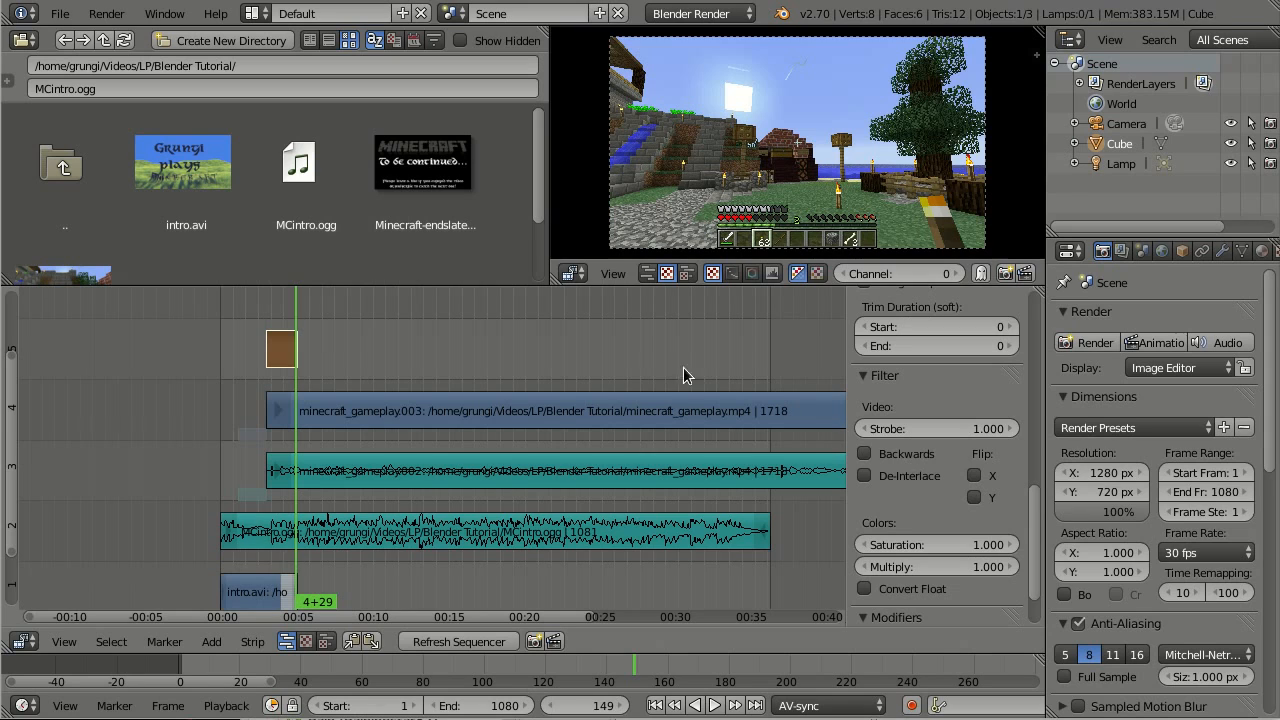
left_click(281, 318)
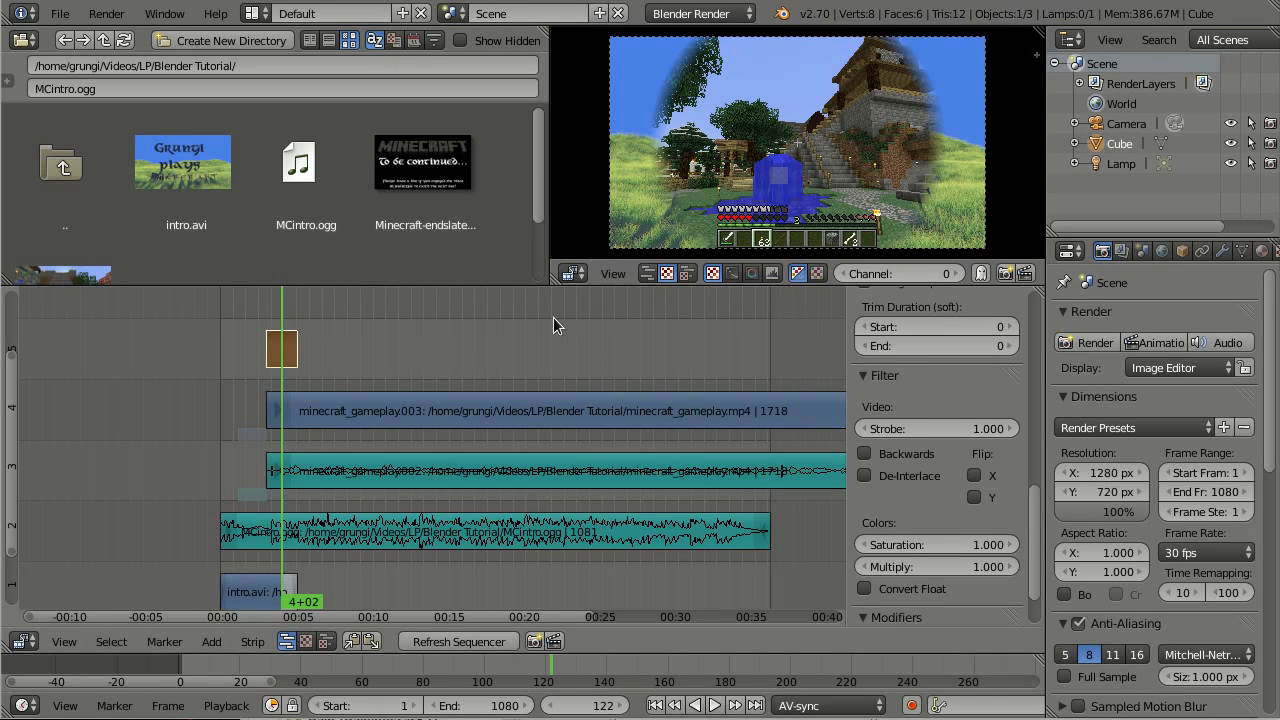
scroll(950, 437, "down", 2)
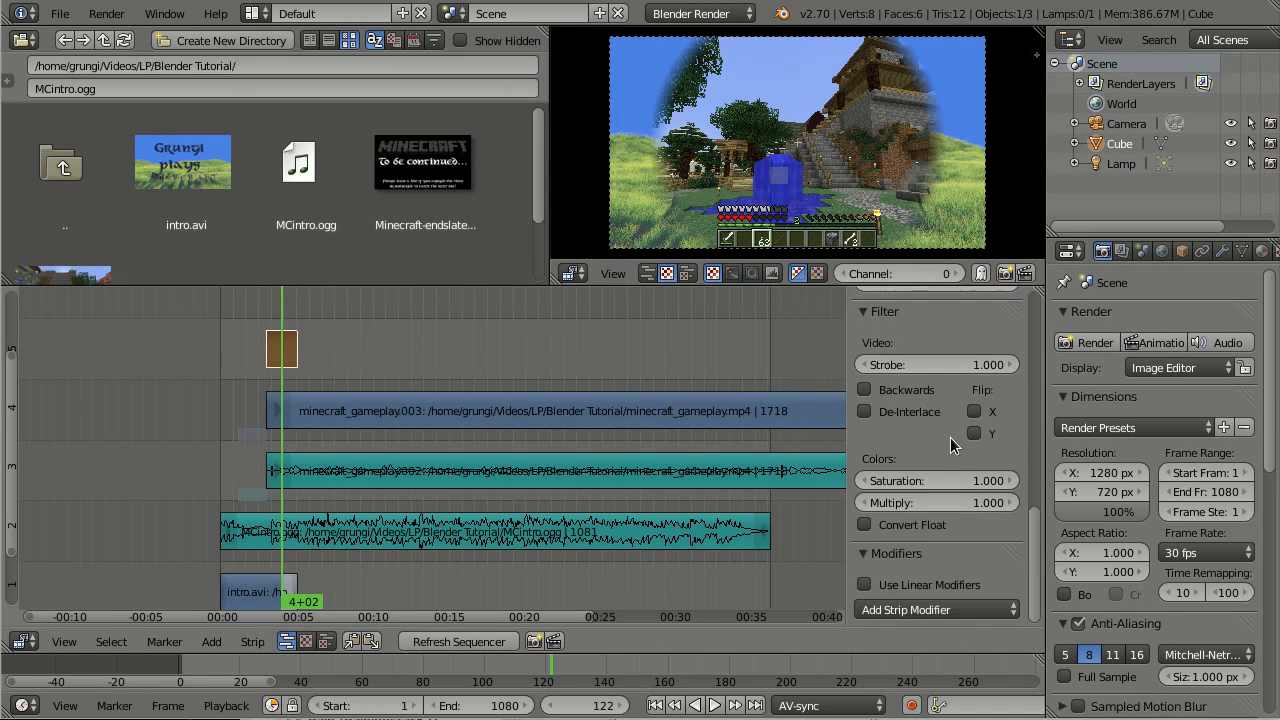
scroll(950, 437, "up", 4)
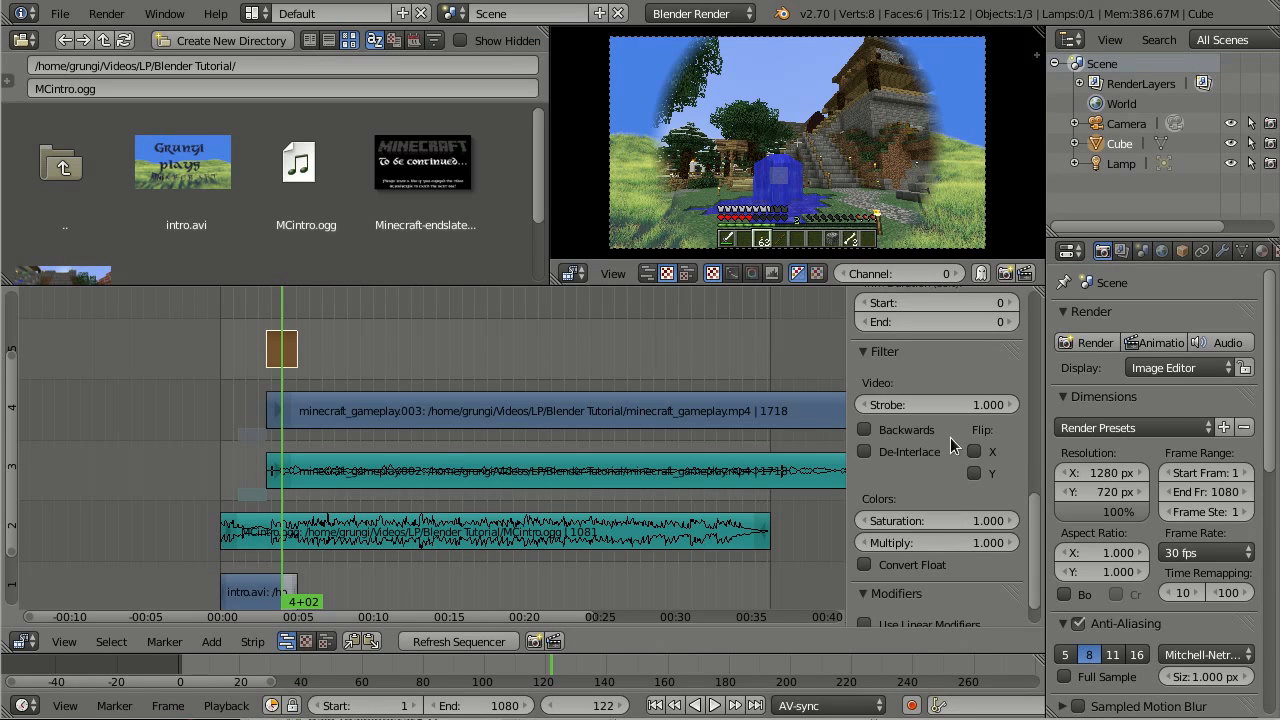
scroll(950, 437, "up", 1)
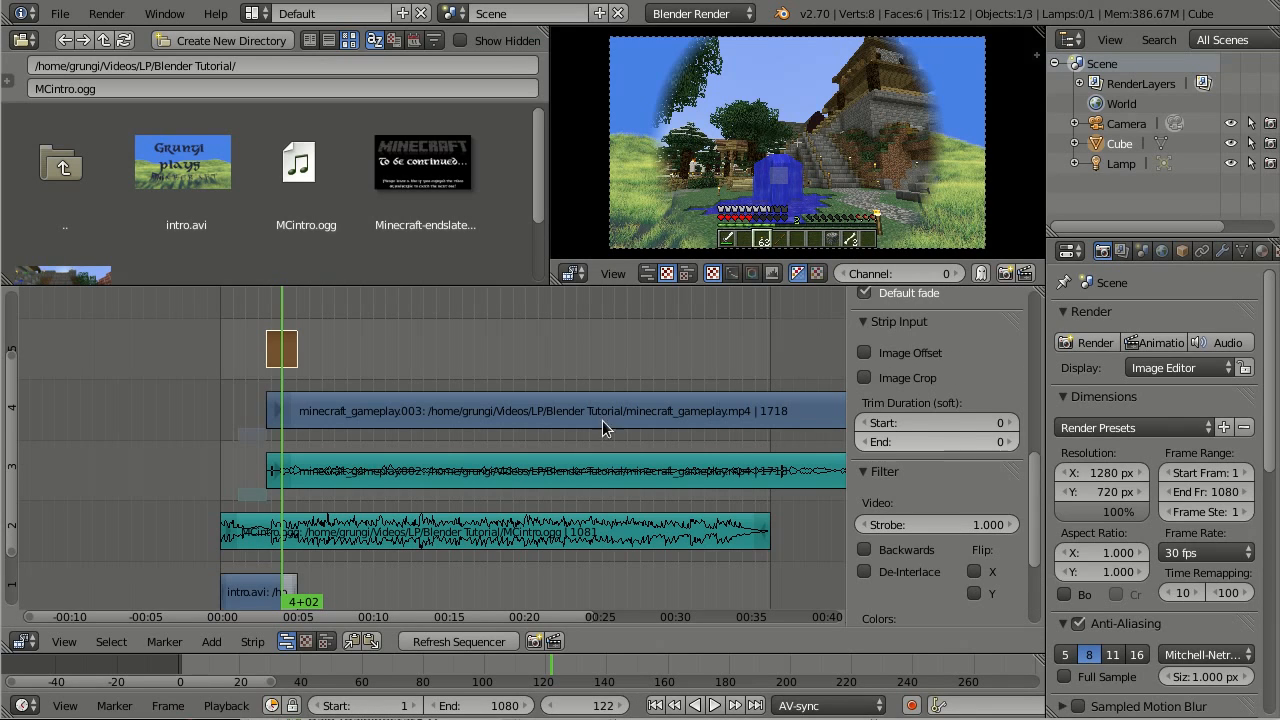
mouse_move(252, 405)
left_mouse_down()
mouse_move(273, 402)
mouse_move(270, 415)
left_mouse_up()
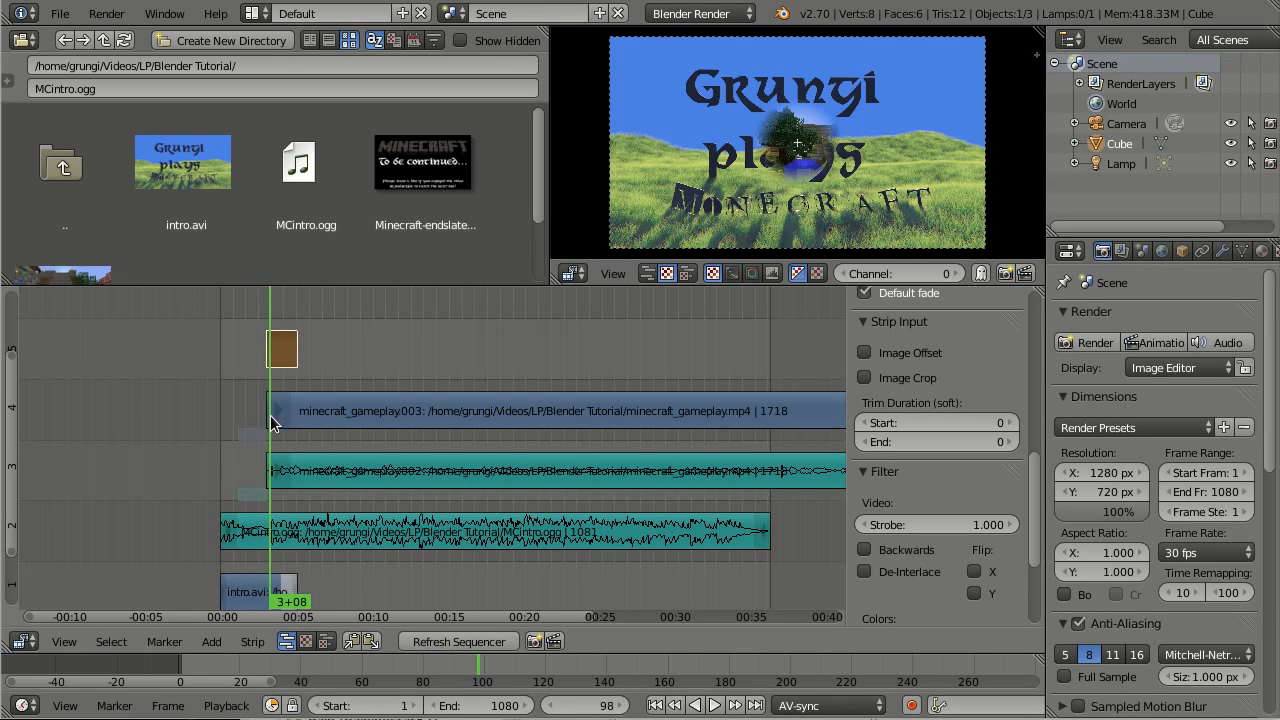
Place the playhead at frame 89, just before the gameplay strips begin
scroll(390, 481, "up", 4)
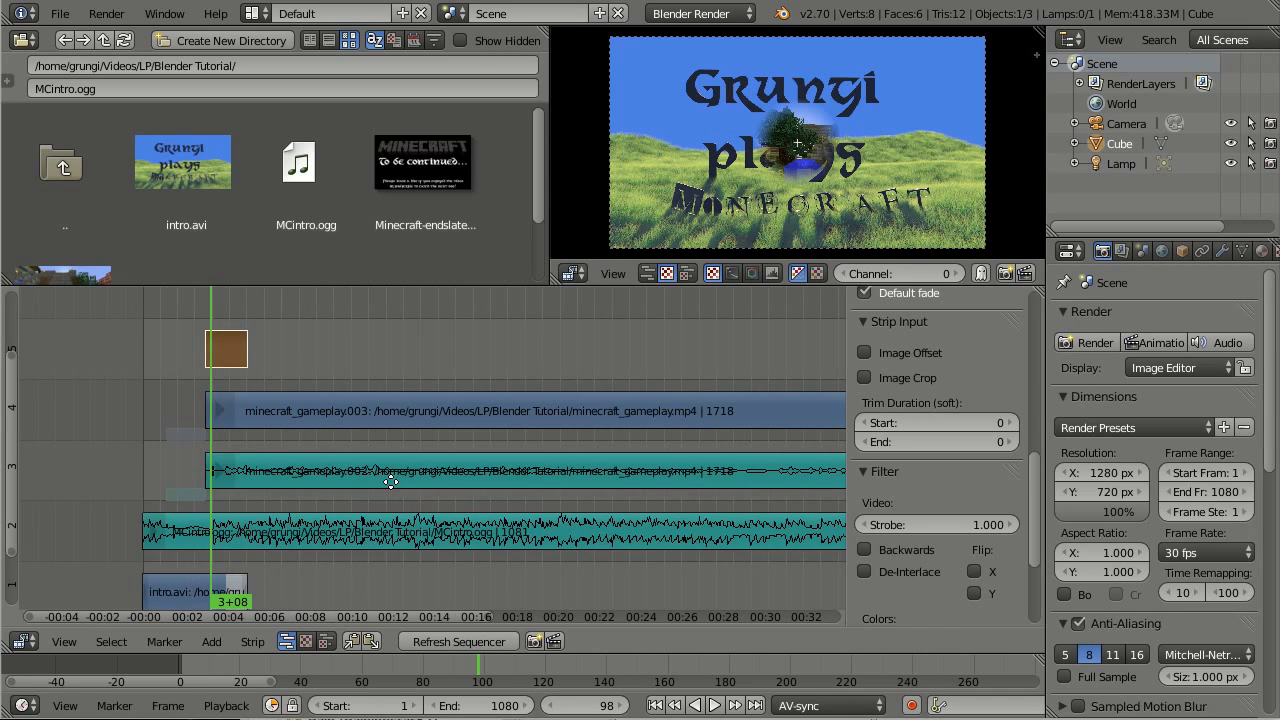
middle_click_drag(390, 481, 614, 408)
scroll(451, 418, "up", 5)
middle_click_drag(389, 394, 371, 435)
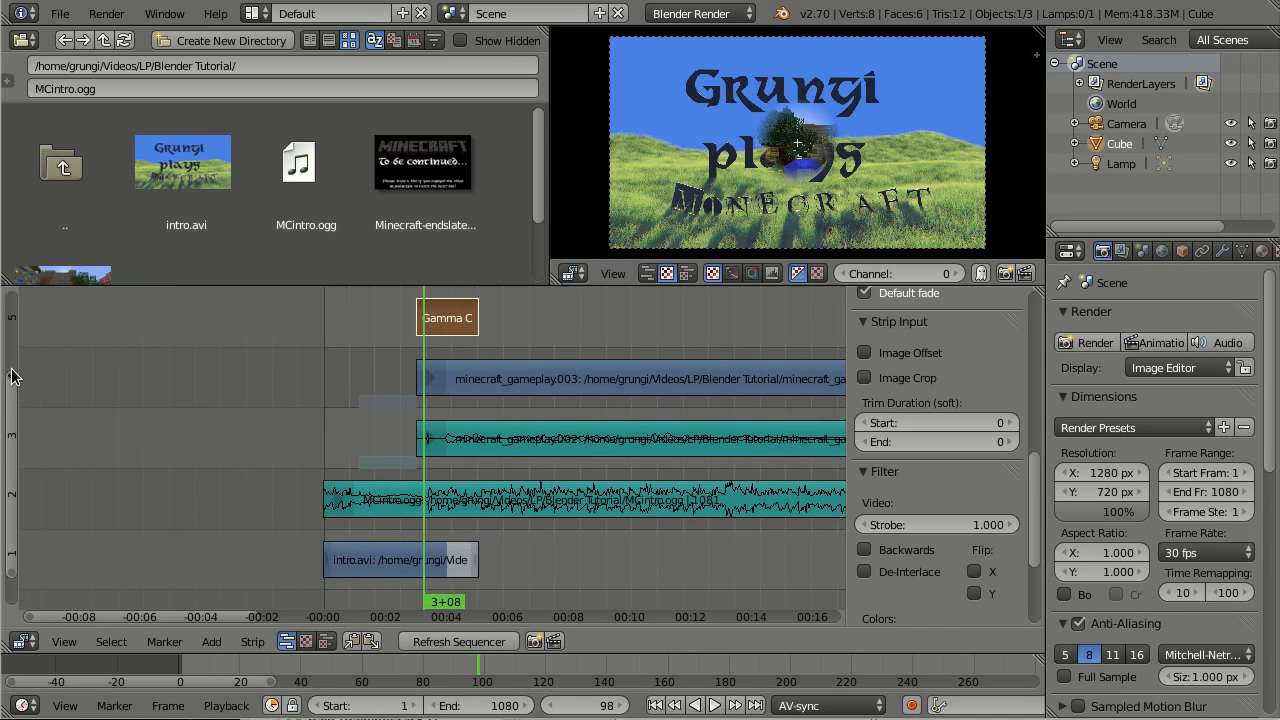
middle_click_drag(286, 409, 285, 415)
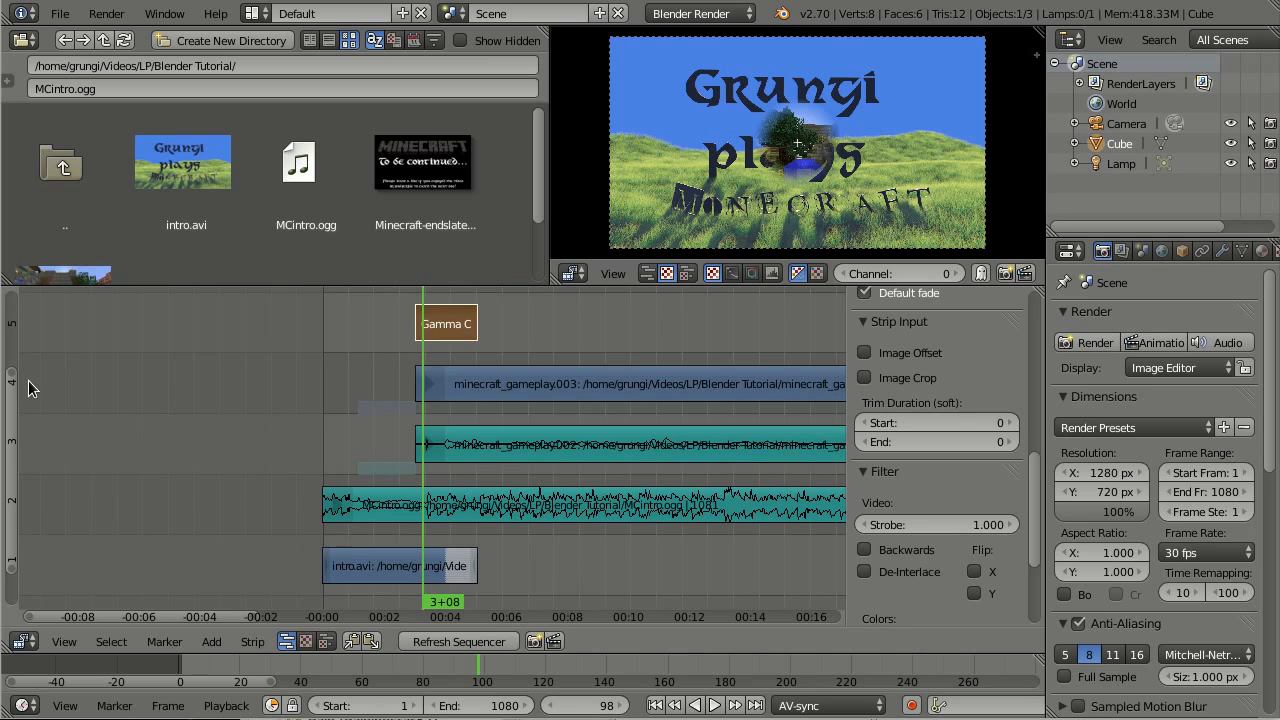
left_click_drag(16, 371, 9, 421)
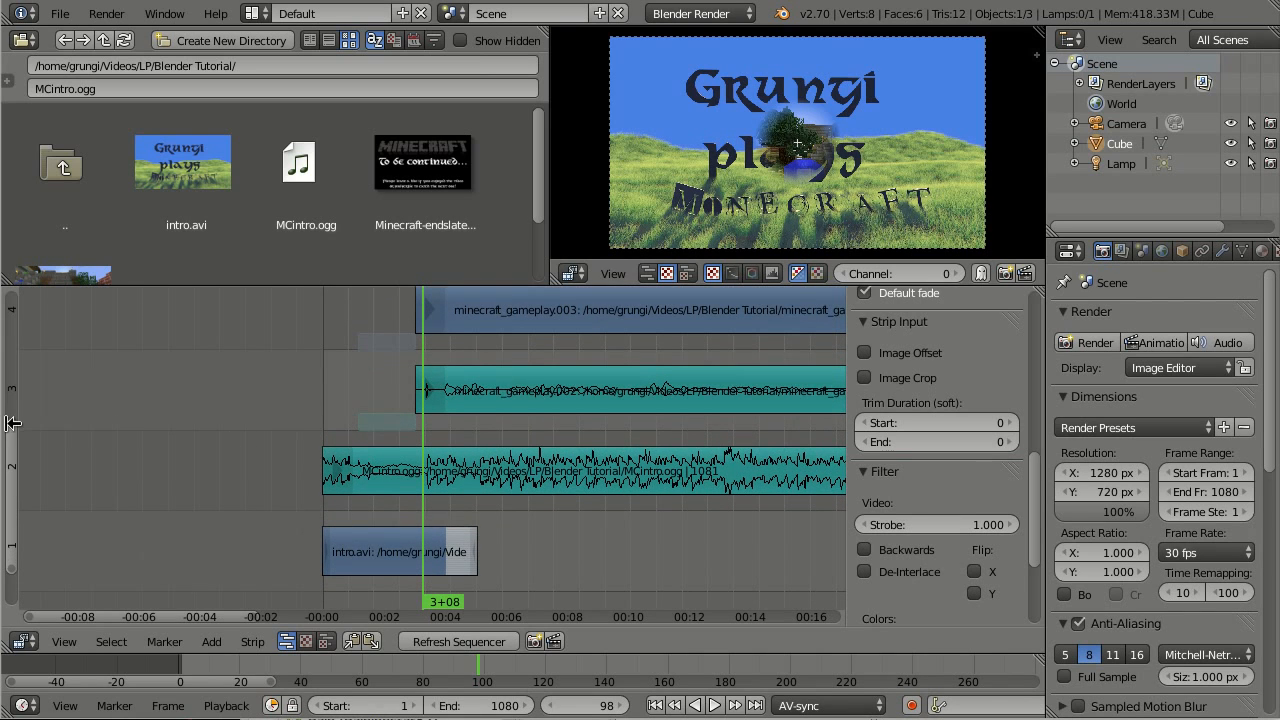
middle_click_drag(350, 371, 346, 383)
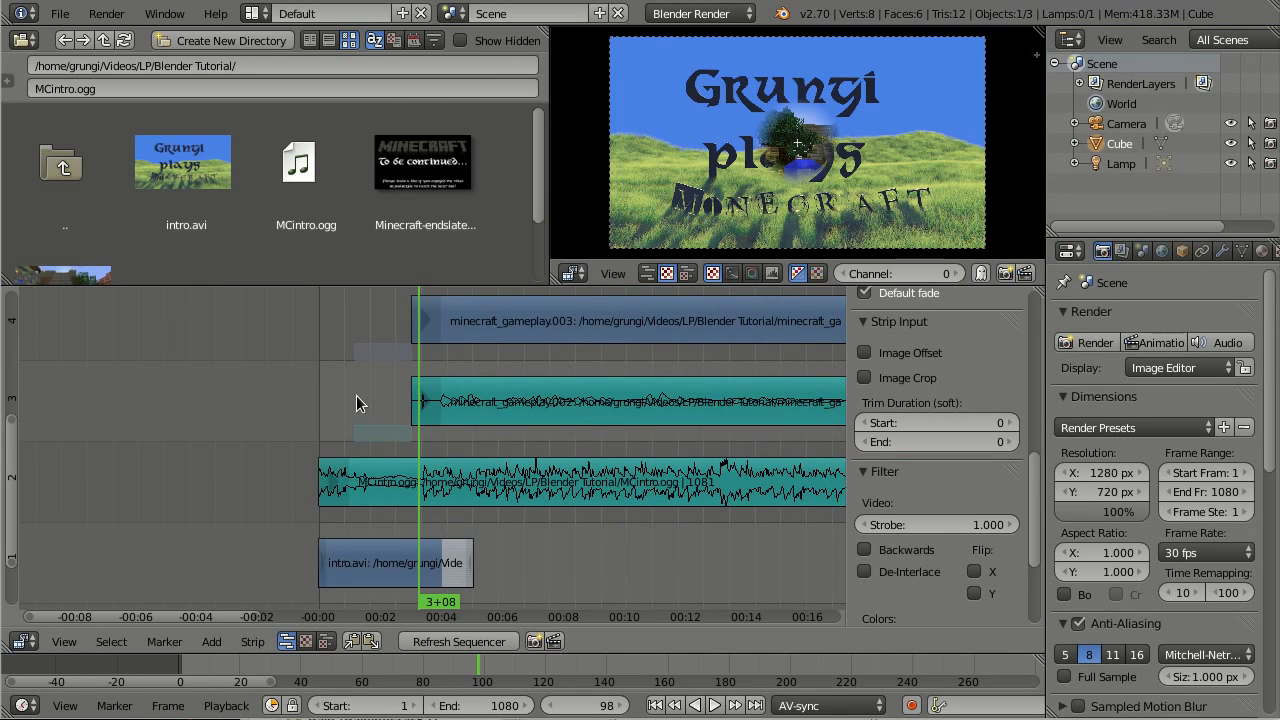
left_click(411, 440)
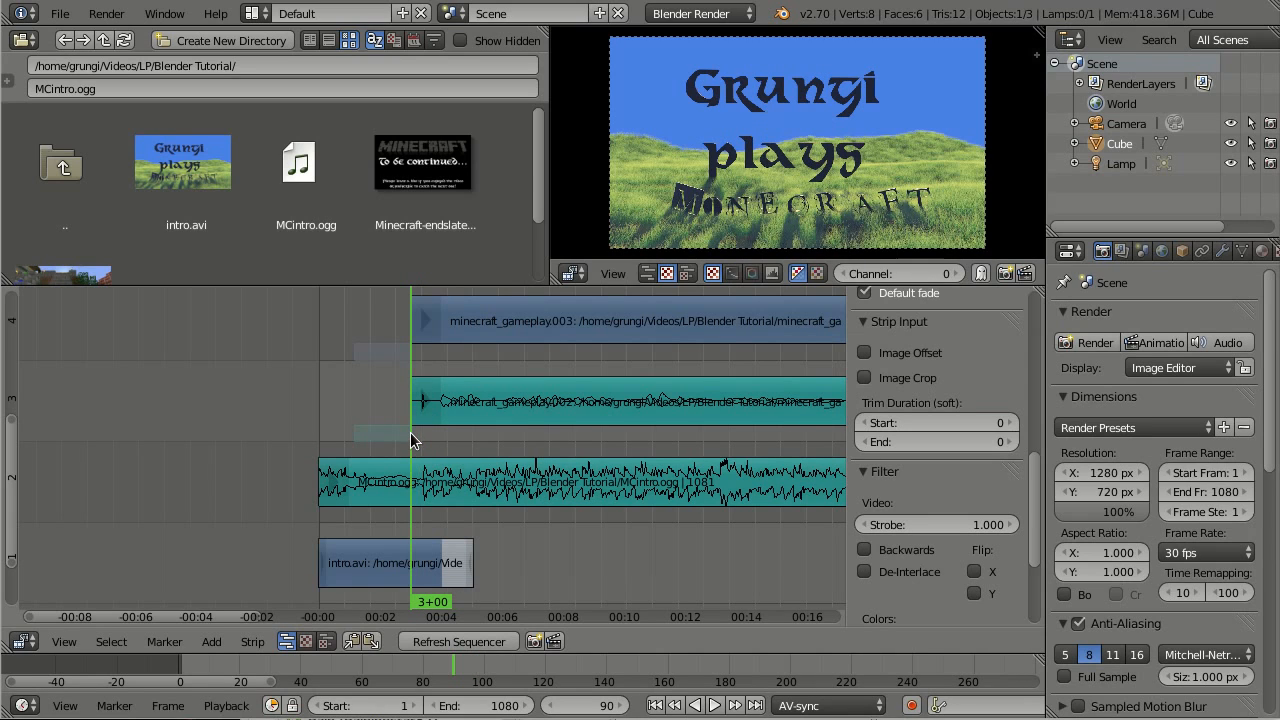
left_click_drag(415, 443, 410, 451)
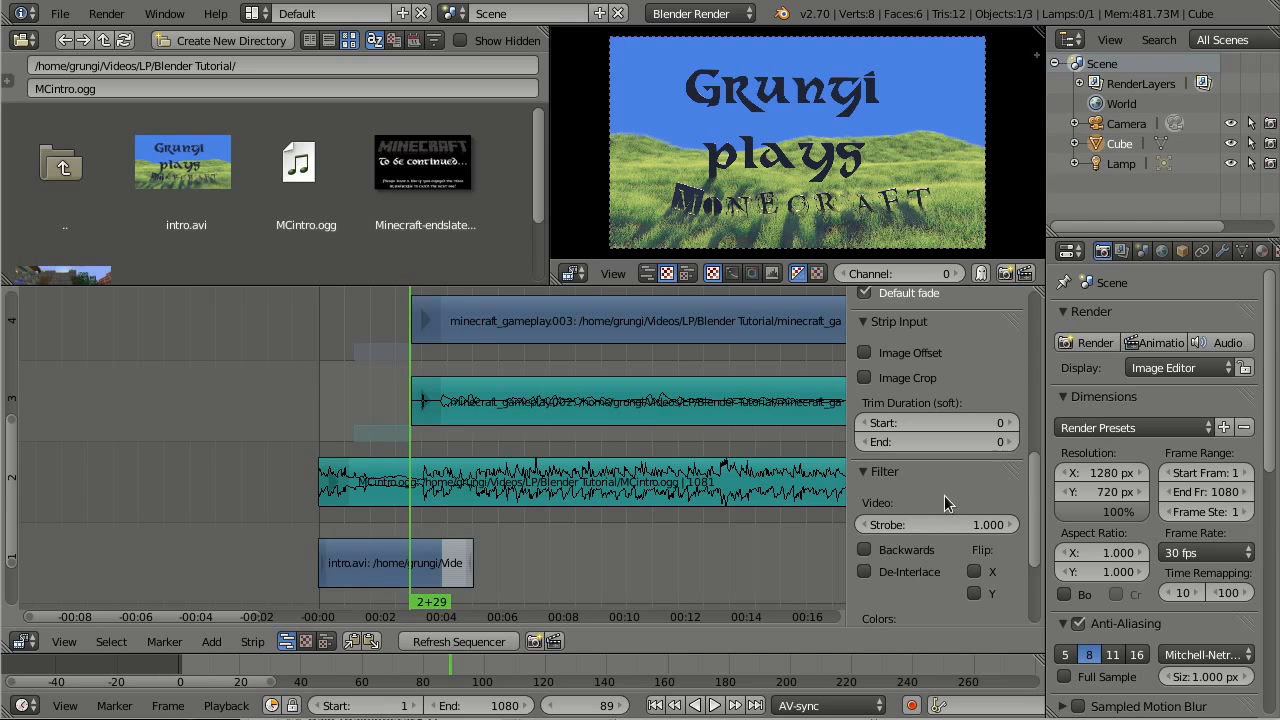
Set the volume of the MCintro.ogg sound strip to 0.5 and insert a volume keyframe at frame 89
scroll(943, 505, "up", 6)
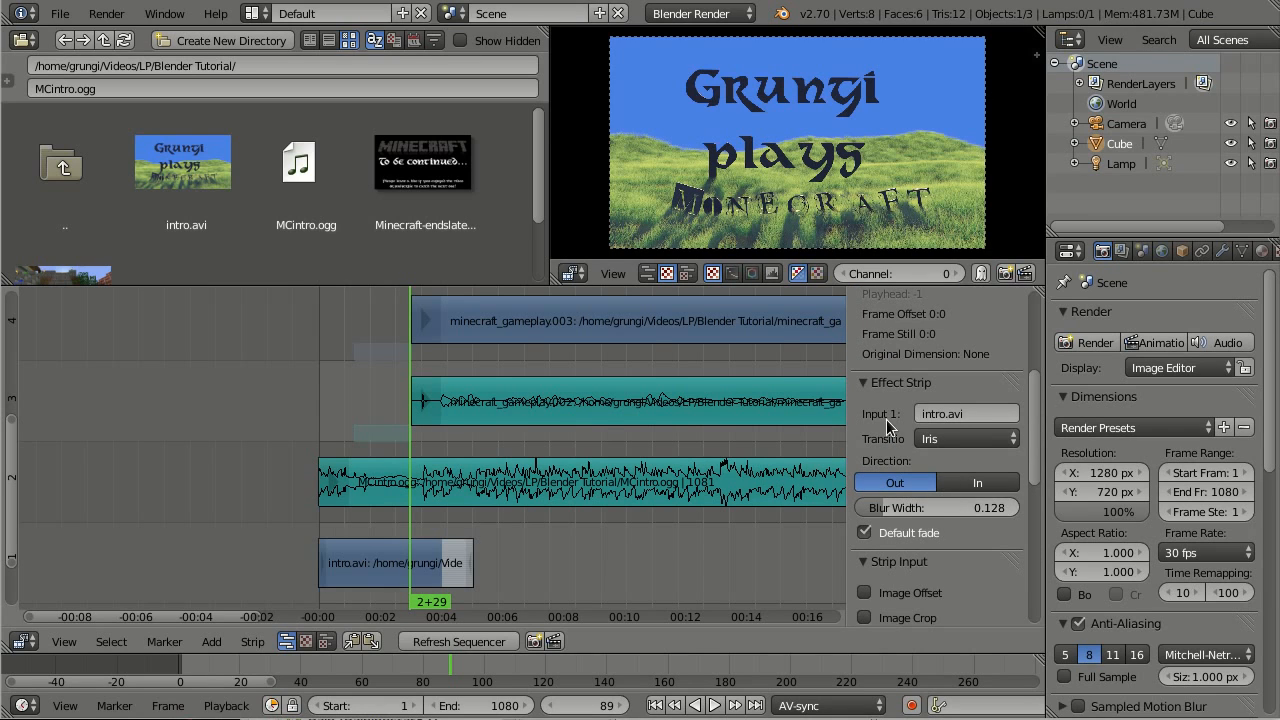
scroll(887, 425, "down", 8)
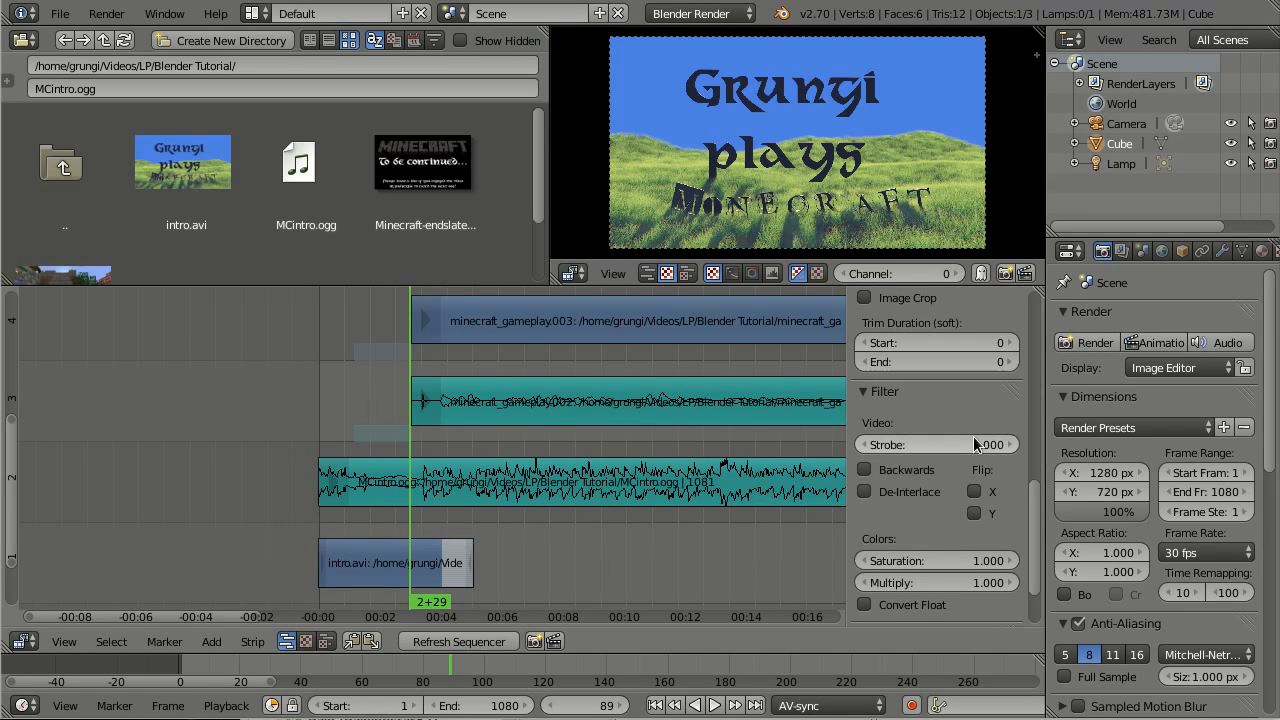
right_click(446, 494)
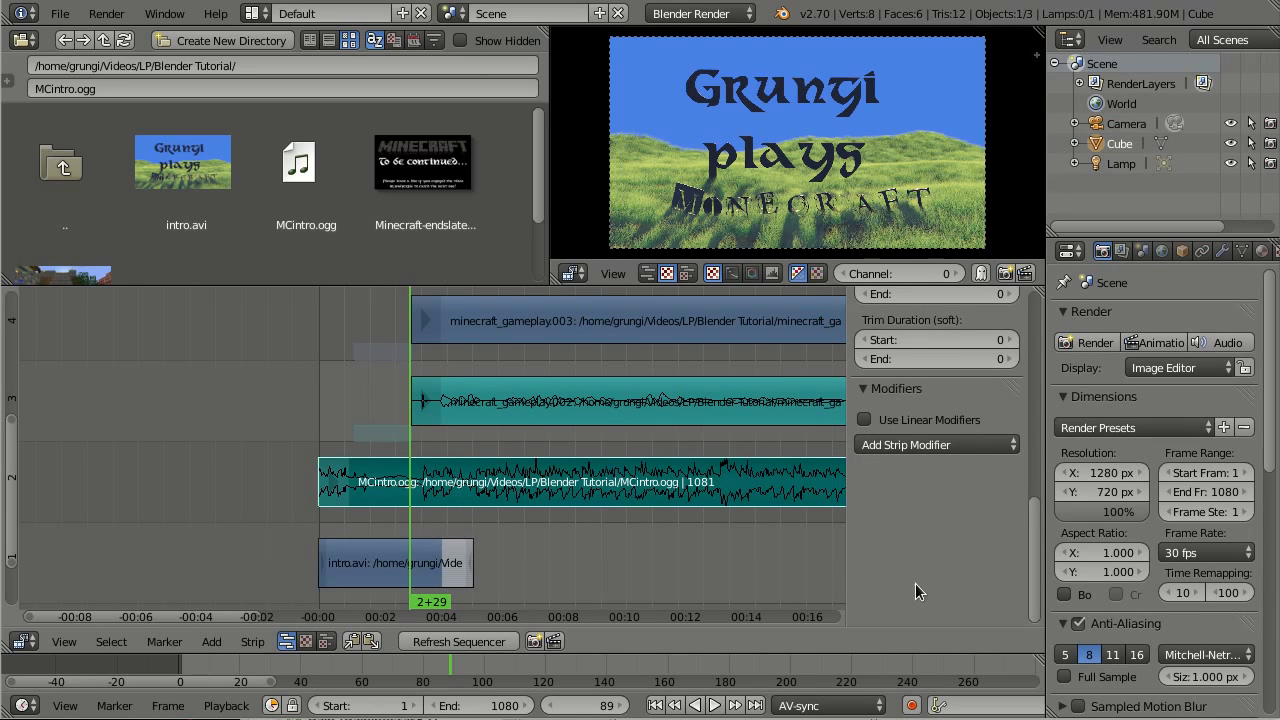
scroll(915, 583, "up", 6)
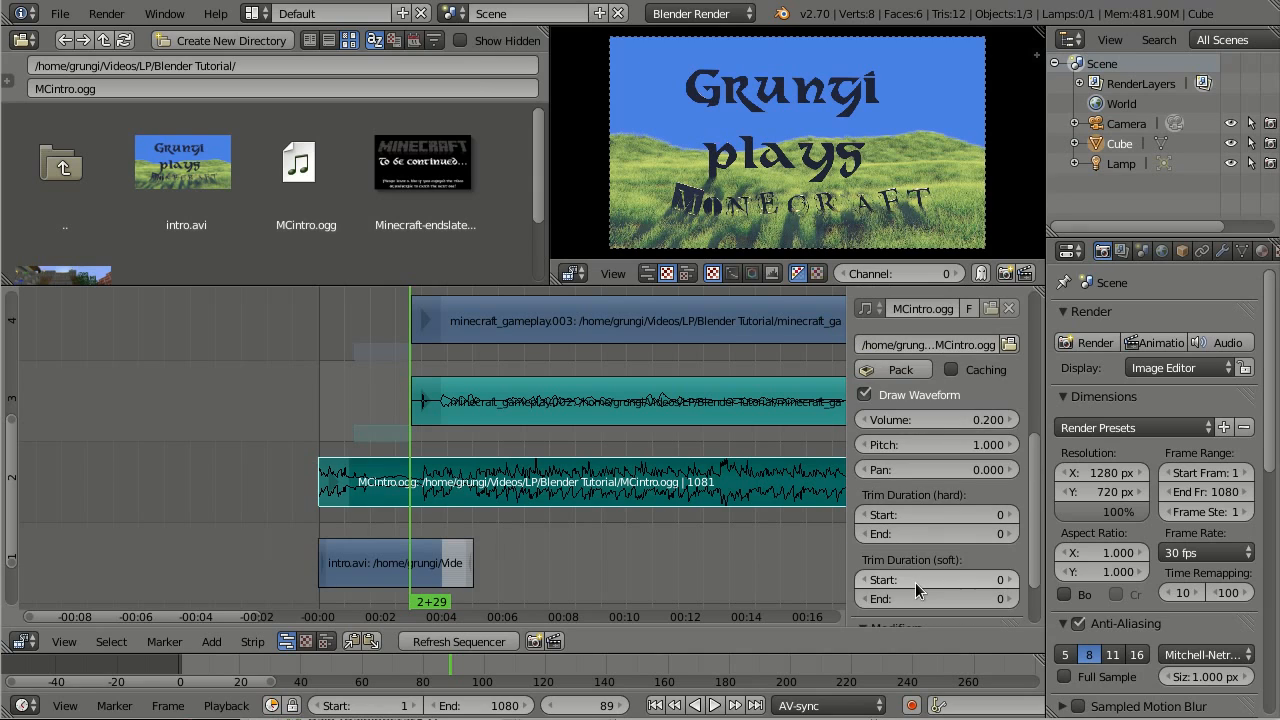
scroll(915, 582, "up", 1)
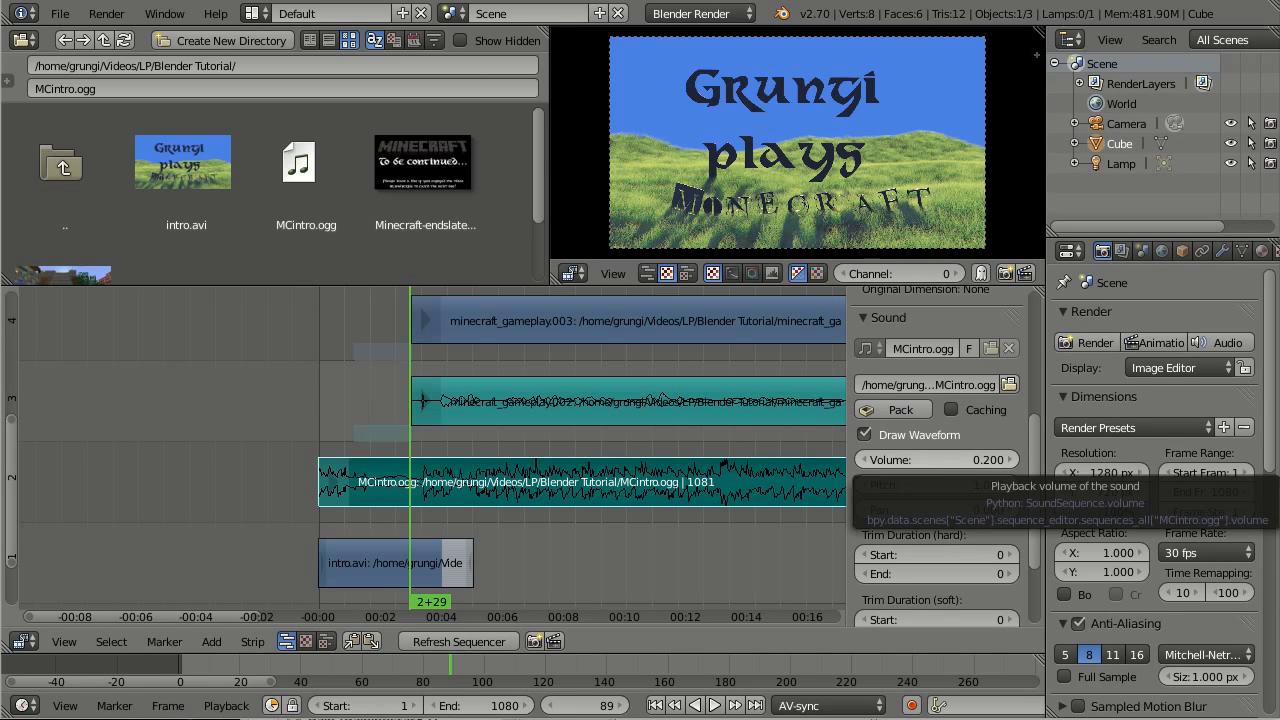
left_click(949, 460)
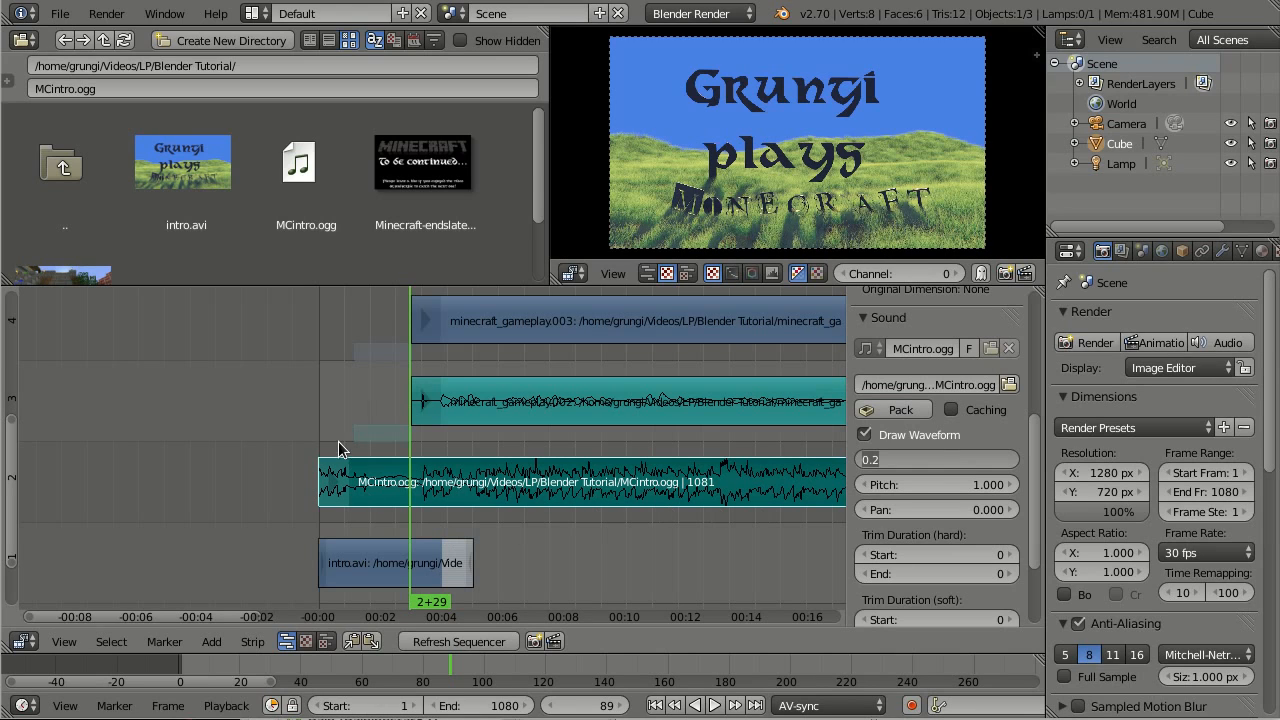
key("Return")
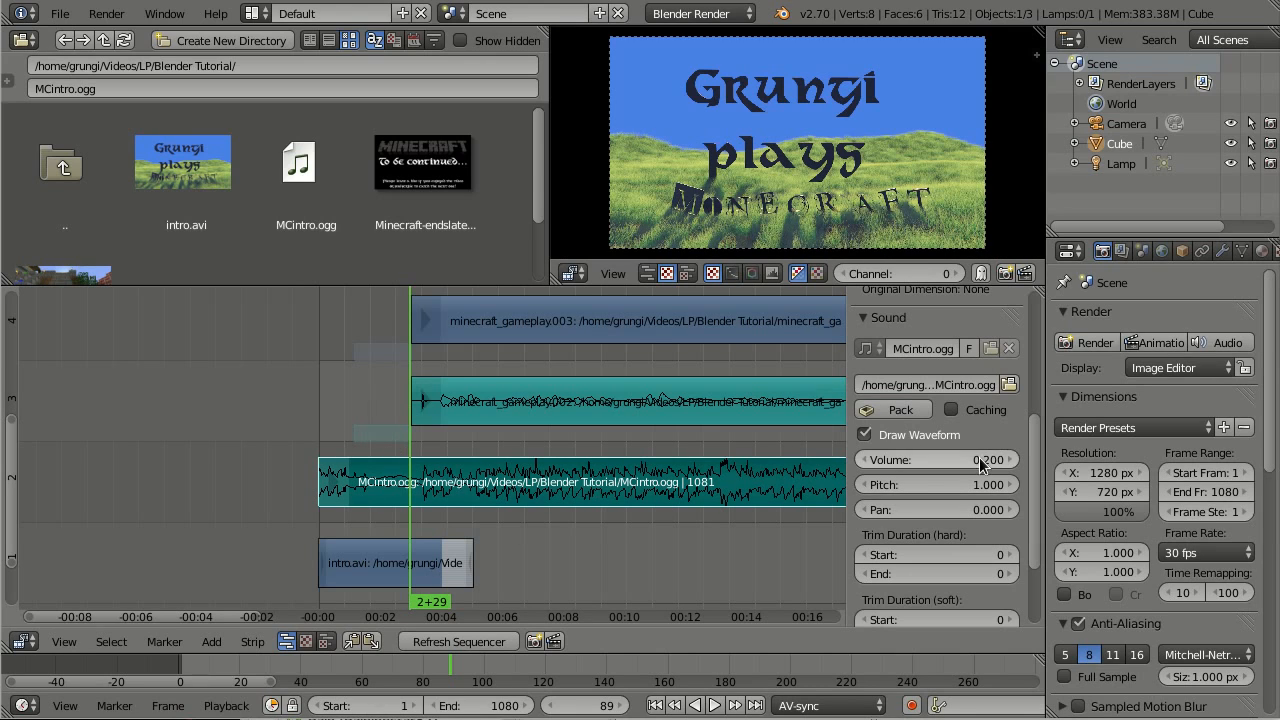
left_click(980, 462)
type("0")
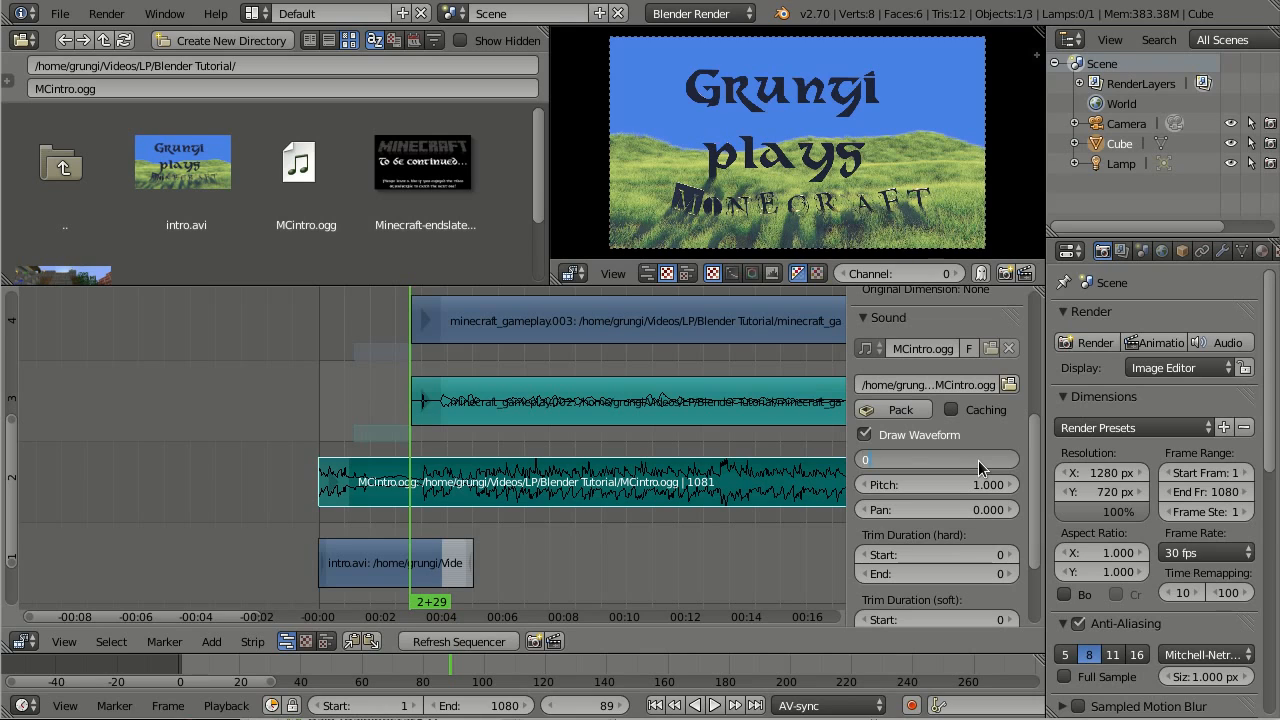
type(".5")
key("Return")
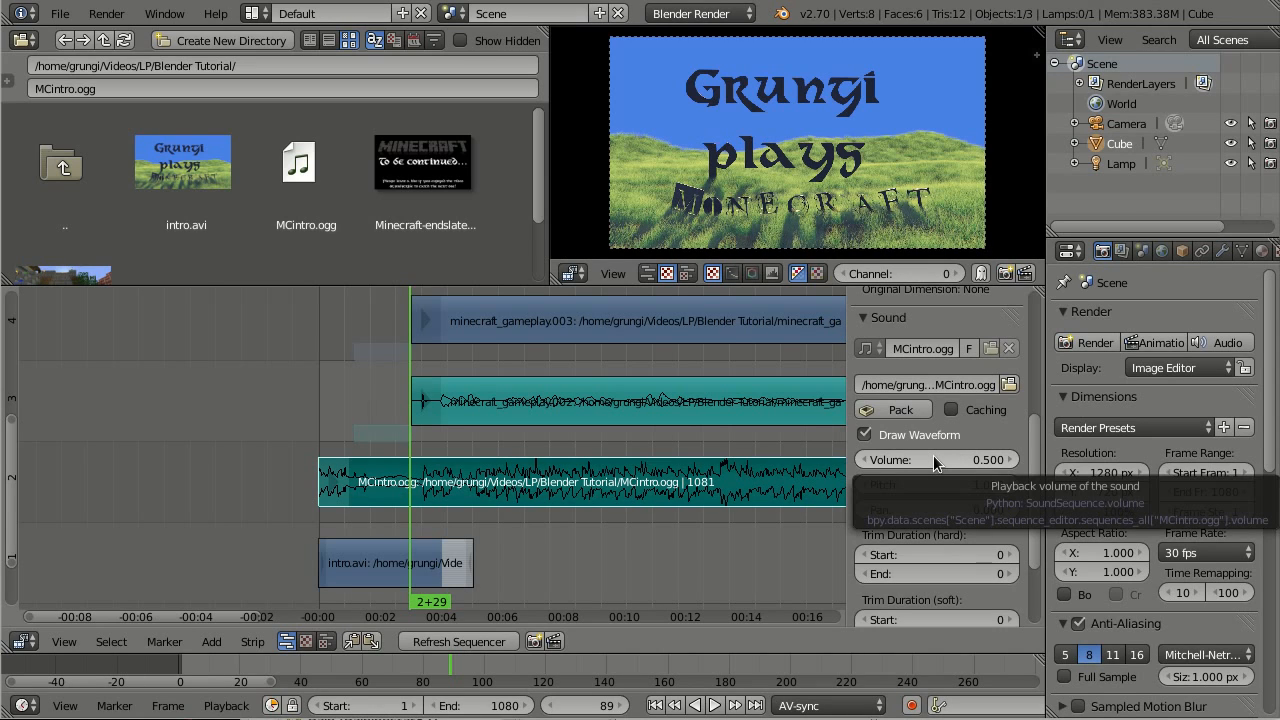
key("i")
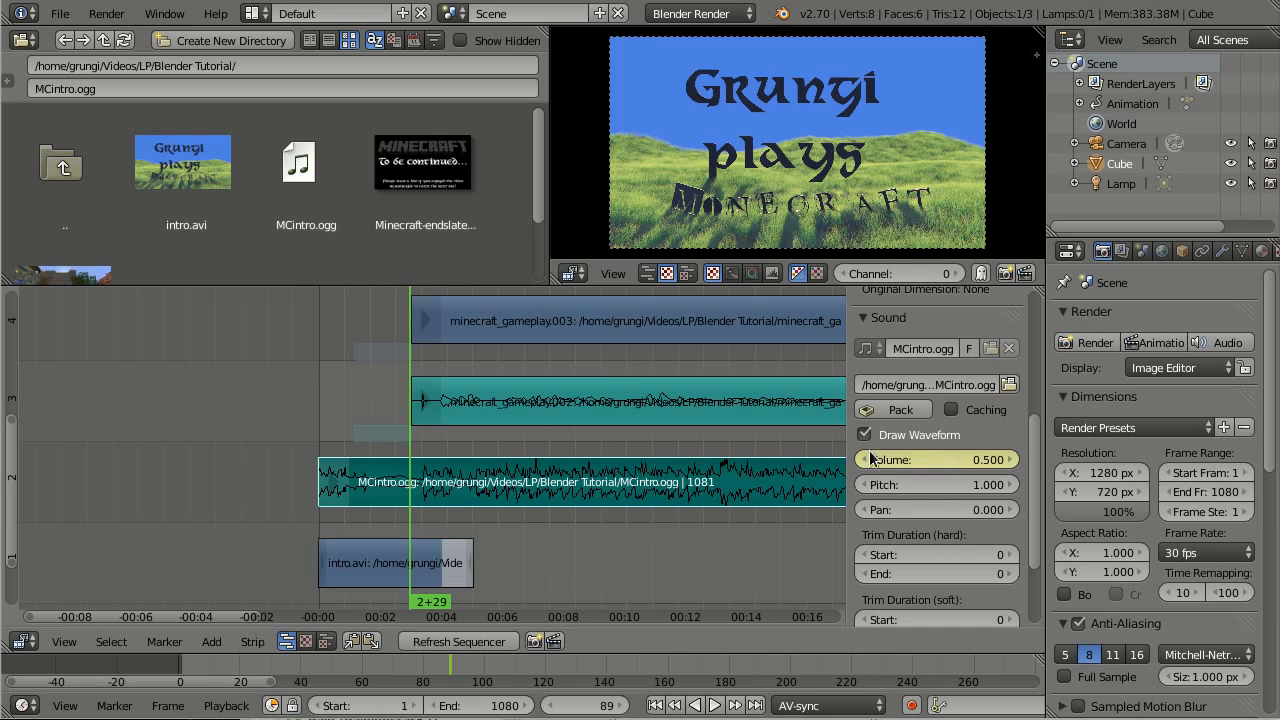
Enlarge the file browser area and change it to a Graph Editor
left_click_drag(540, 286, 530, 383)
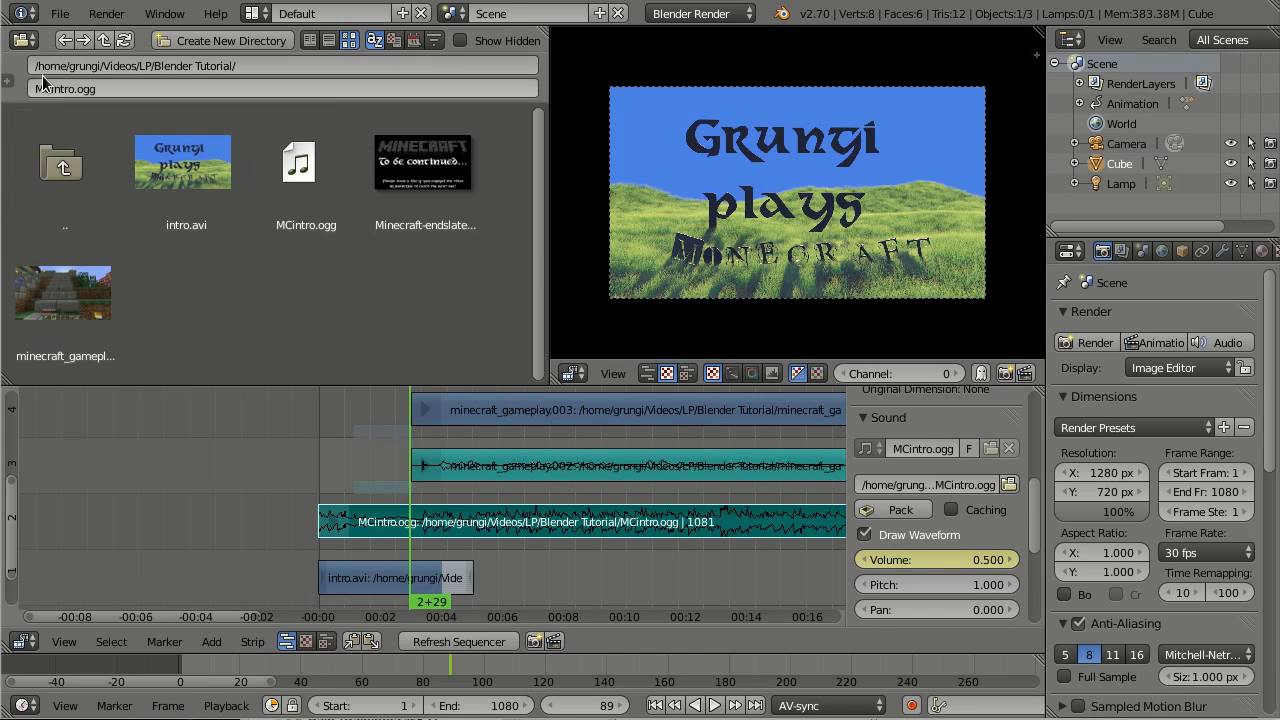
left_click(24, 40)
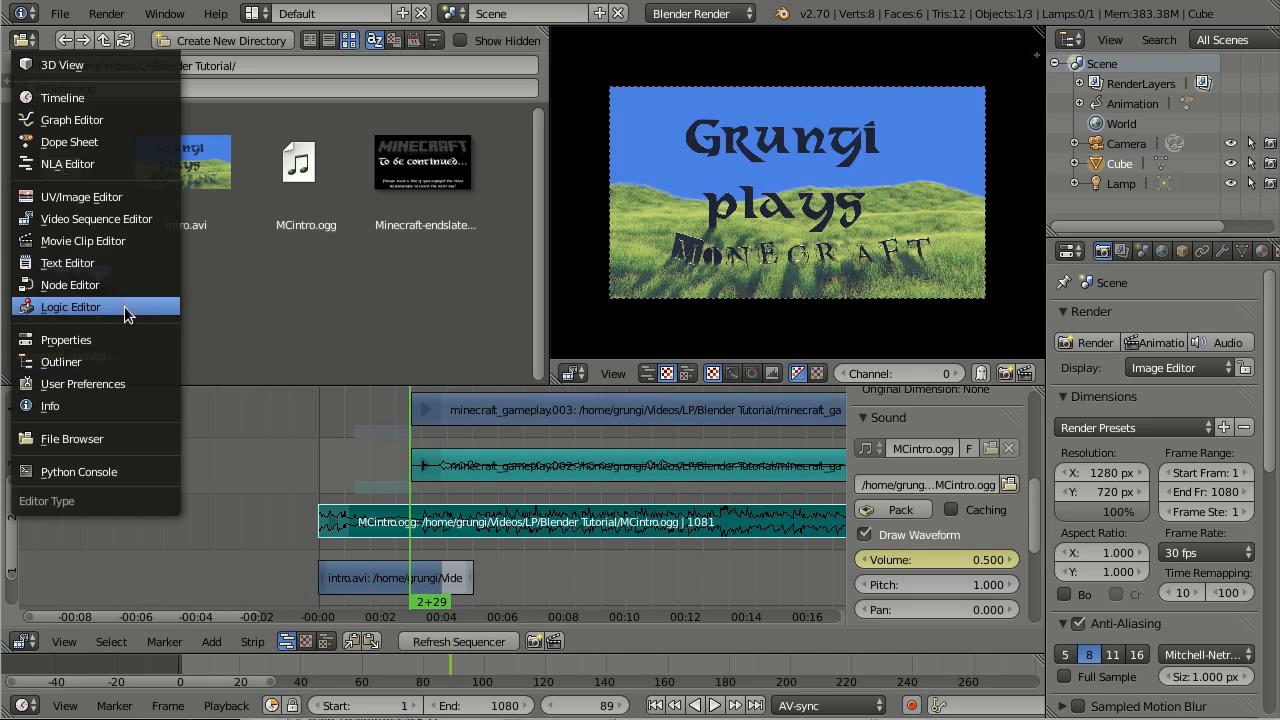
left_click(108, 120)
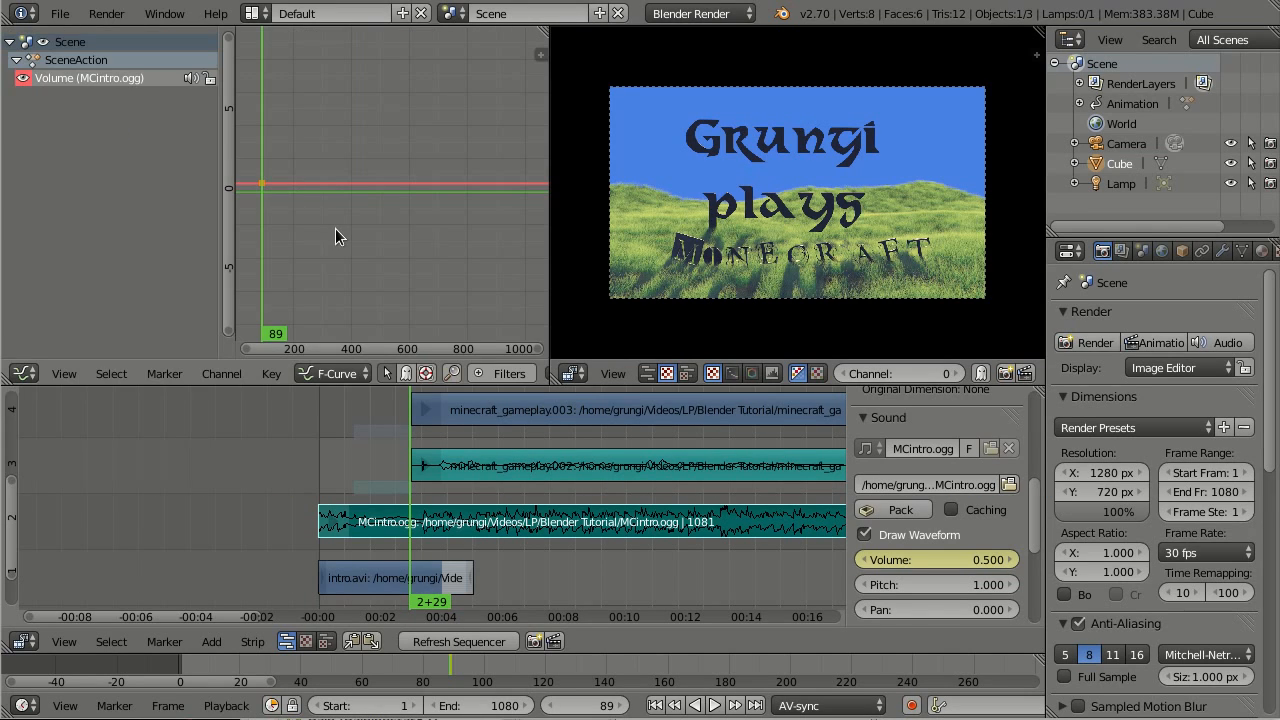
Place the playhead at frame 118, during the wipe into the gameplay footage
scroll(335, 228, "down", 4)
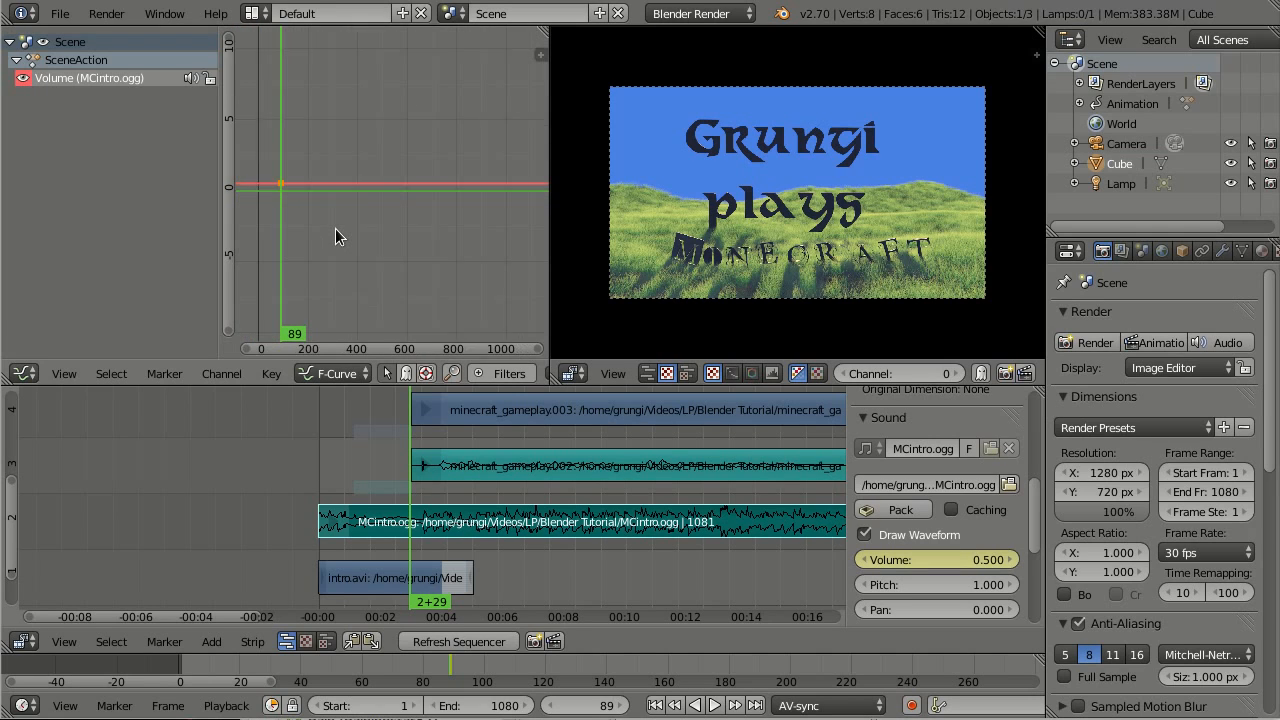
scroll(335, 229, "down", 1)
scroll(335, 229, "up", 4)
middle_click_drag(335, 230, 390, 264)
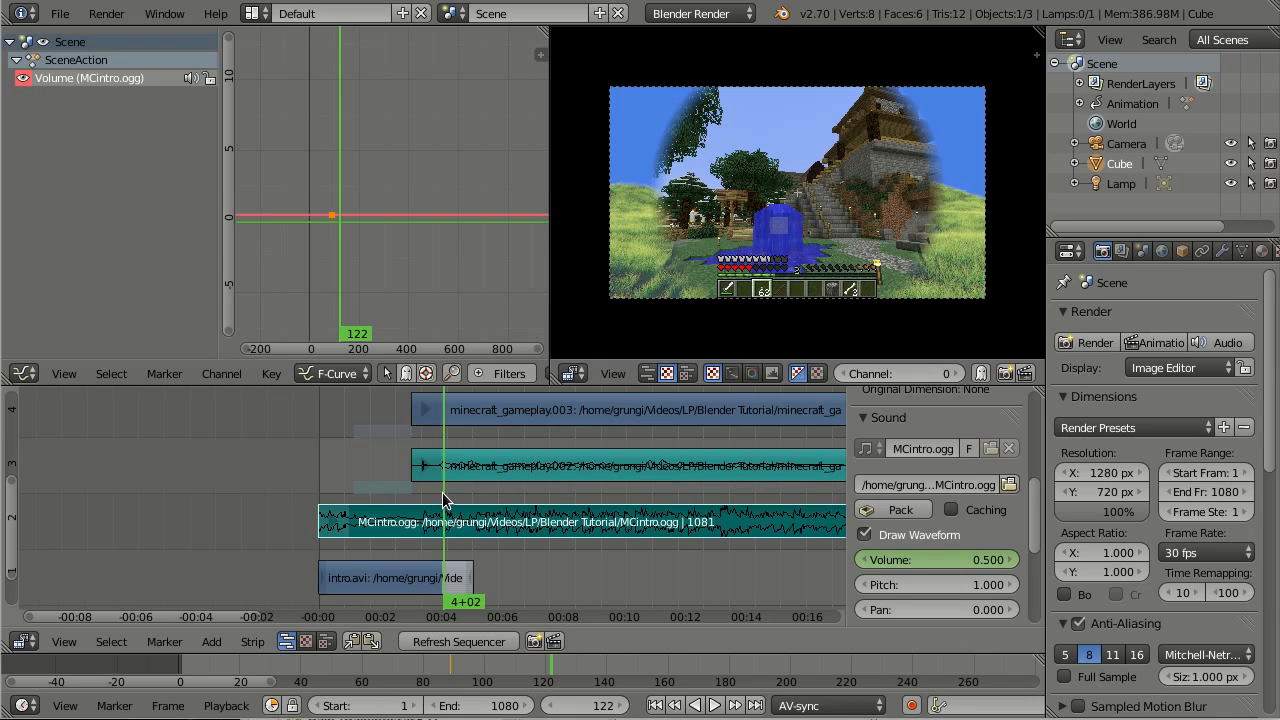
left_click_drag(442, 492, 438, 495)
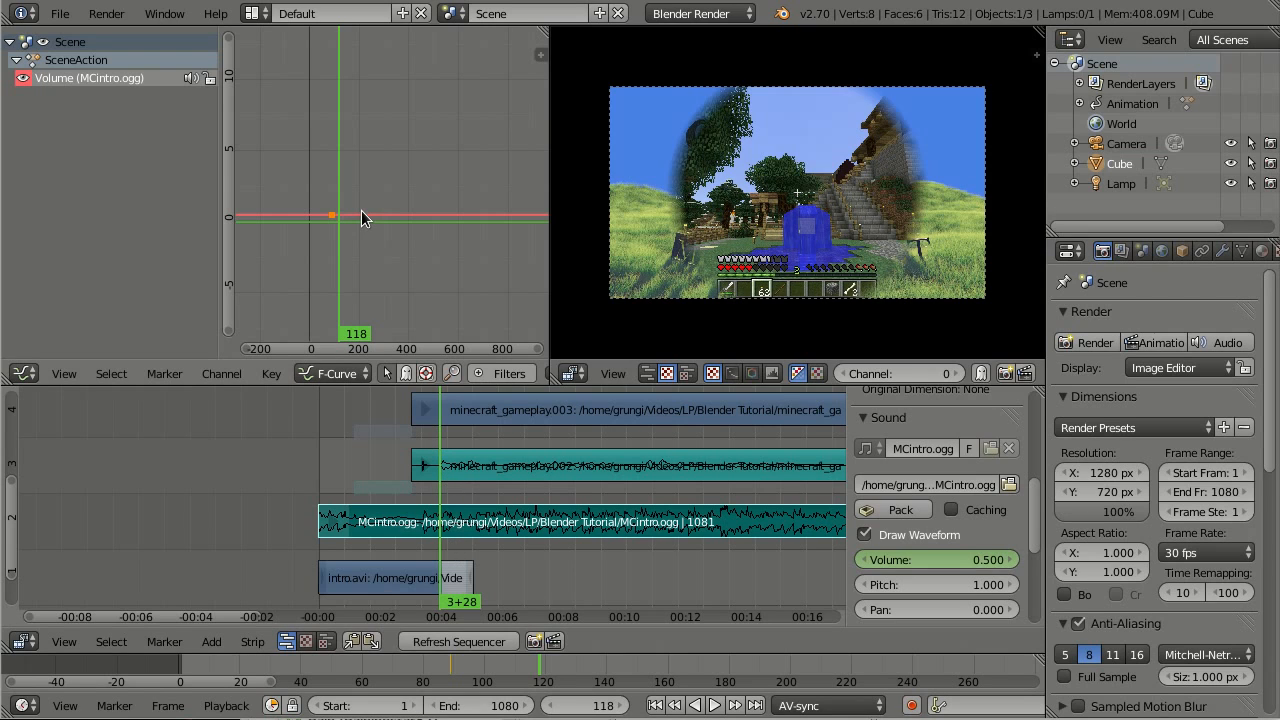
Set the MCintro.ogg strip's volume to 0.1 and insert a volume keyframe at frame 118
scroll(332, 203, "up", 8)
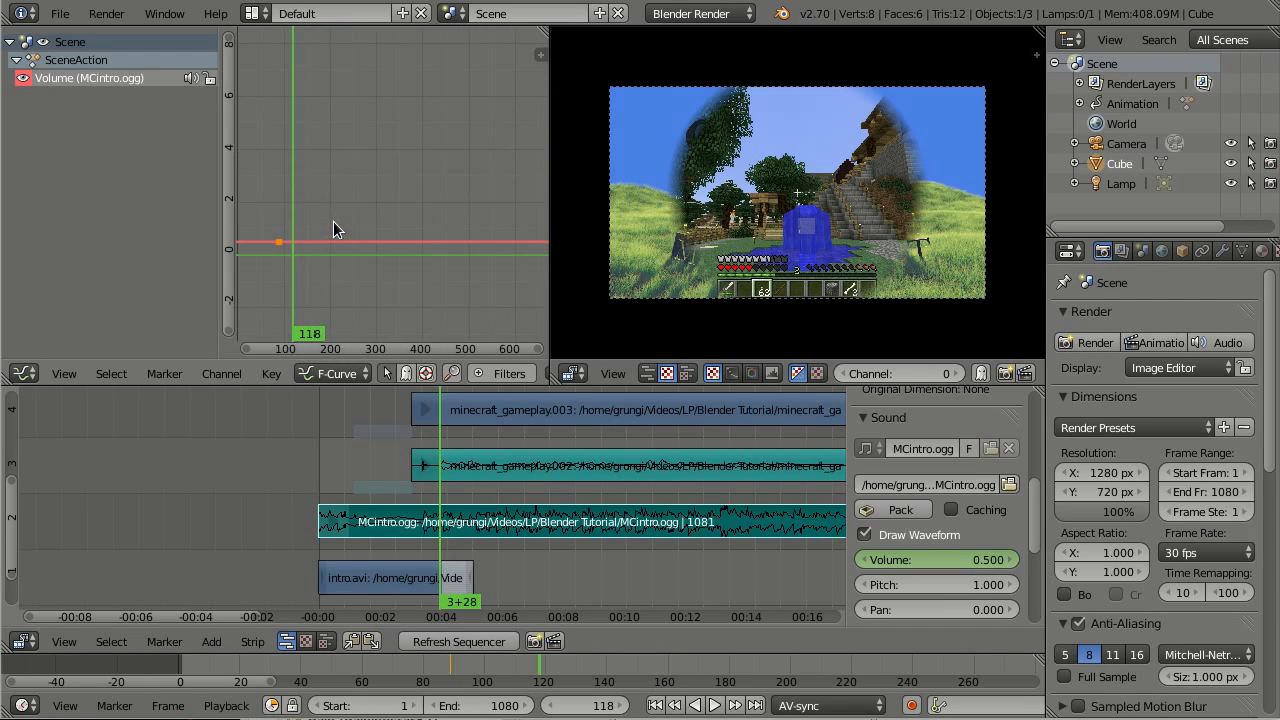
middle_click_drag(333, 221, 556, 140)
middle_click_drag(361, 184, 252, 212)
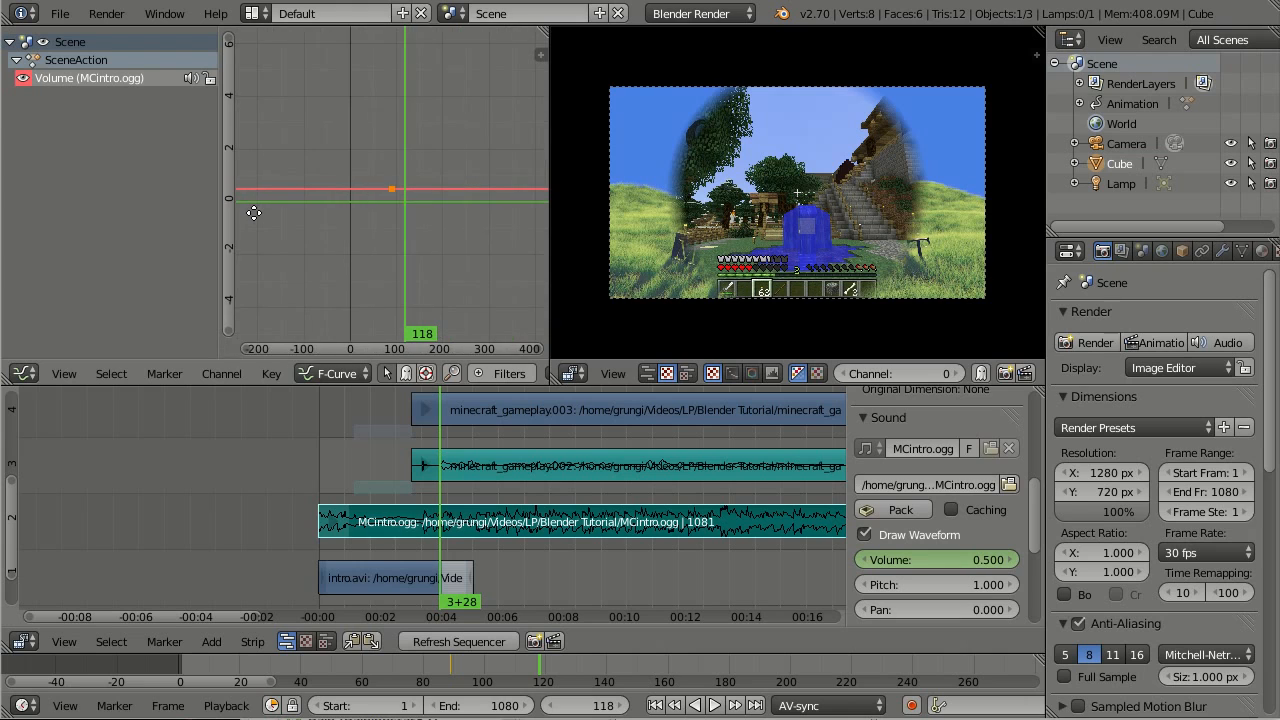
scroll(370, 203, "up", 20)
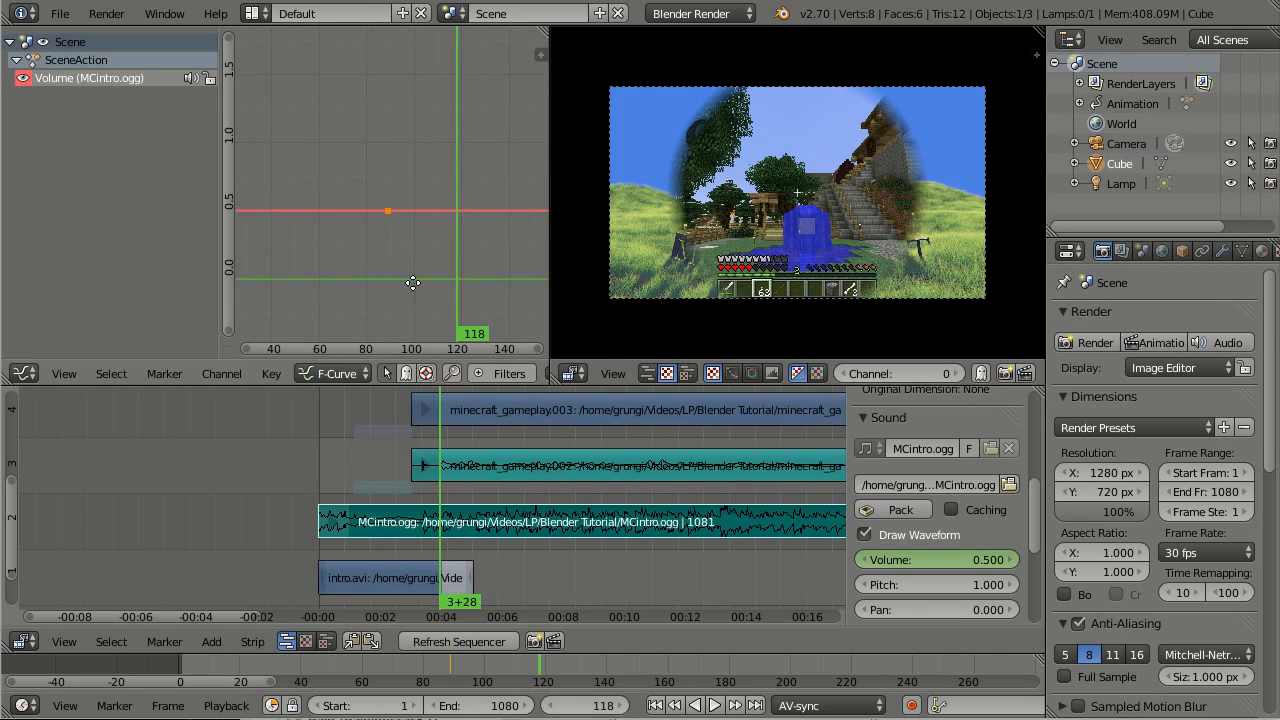
middle_click_drag(413, 284, 341, 257)
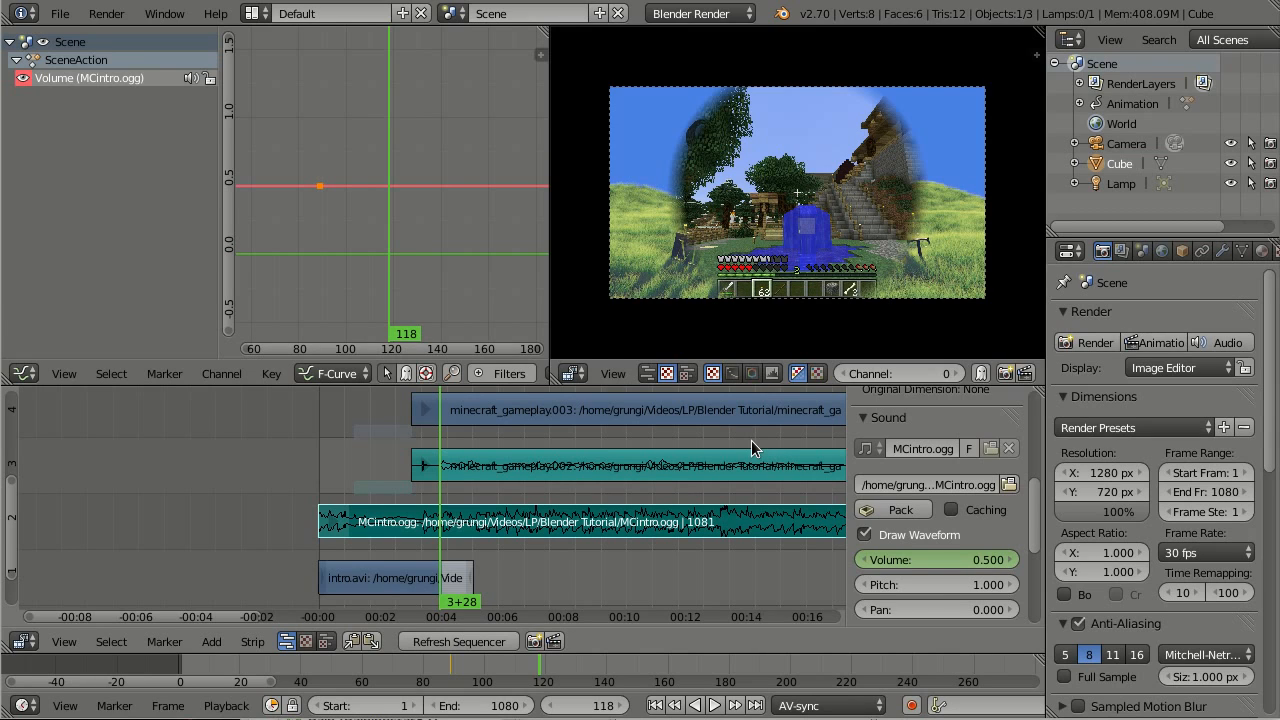
left_click(938, 560)
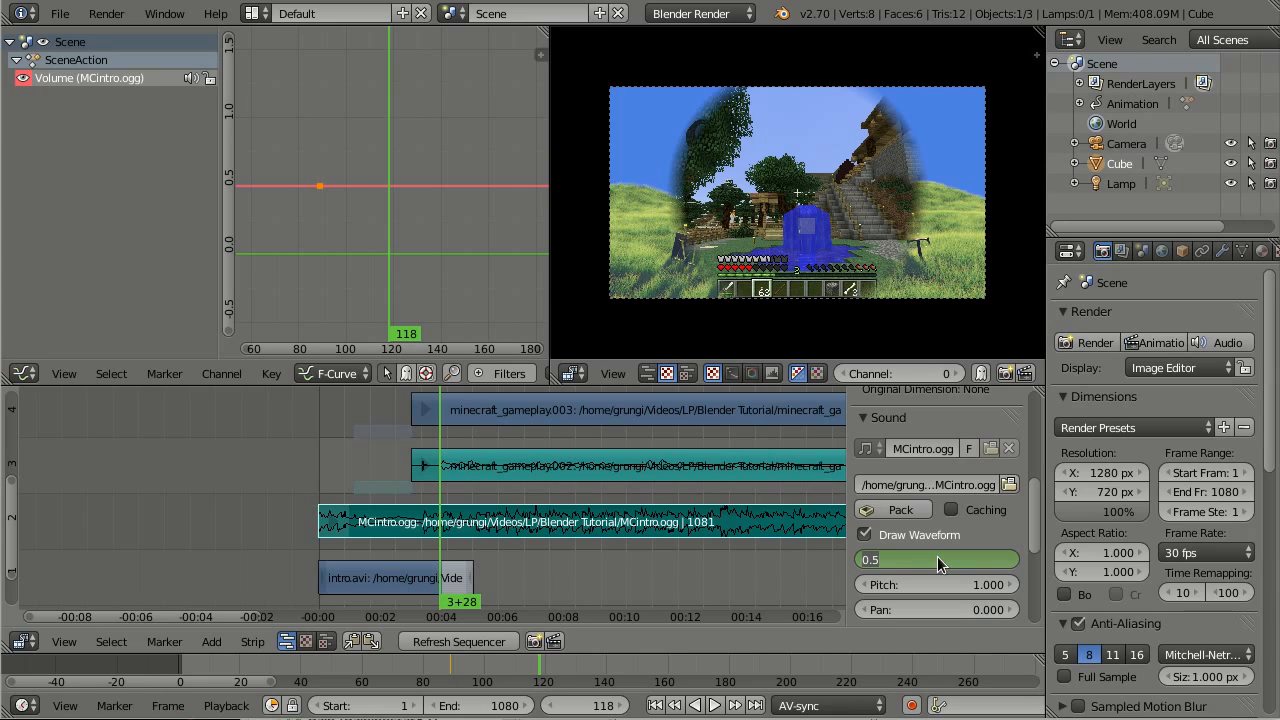
key("BackSpace")
key("Return")
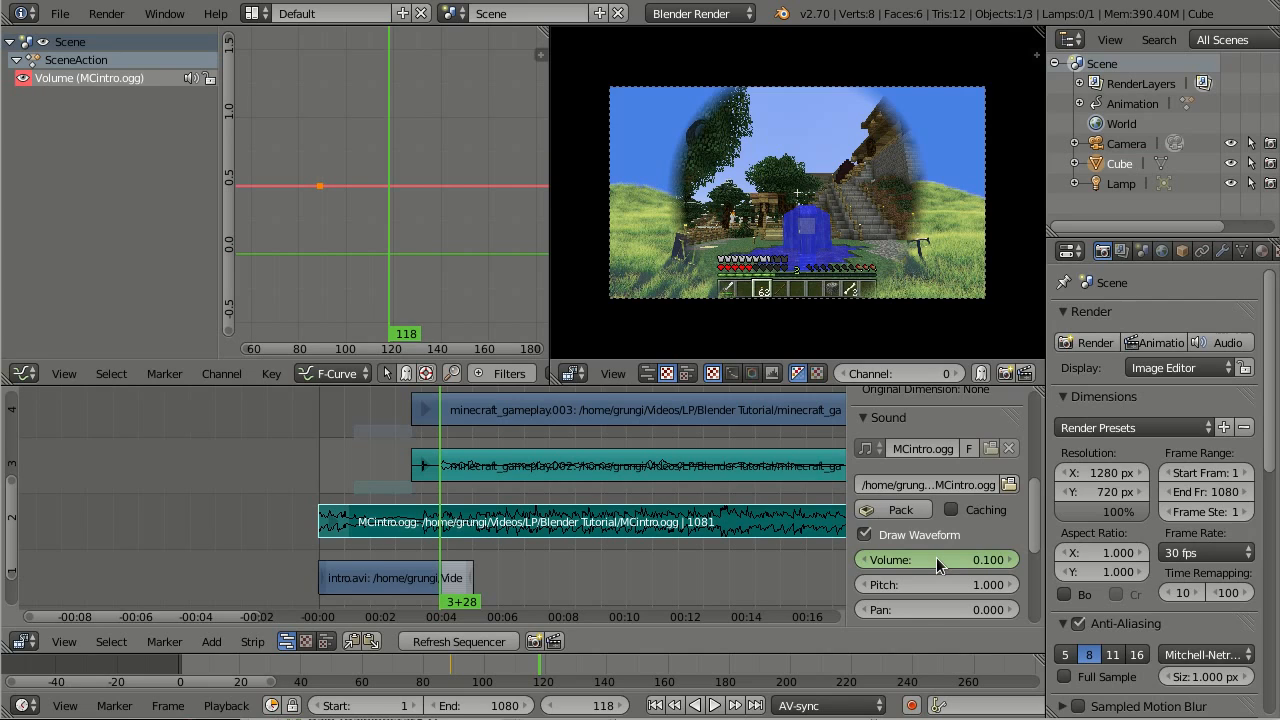
key("i")
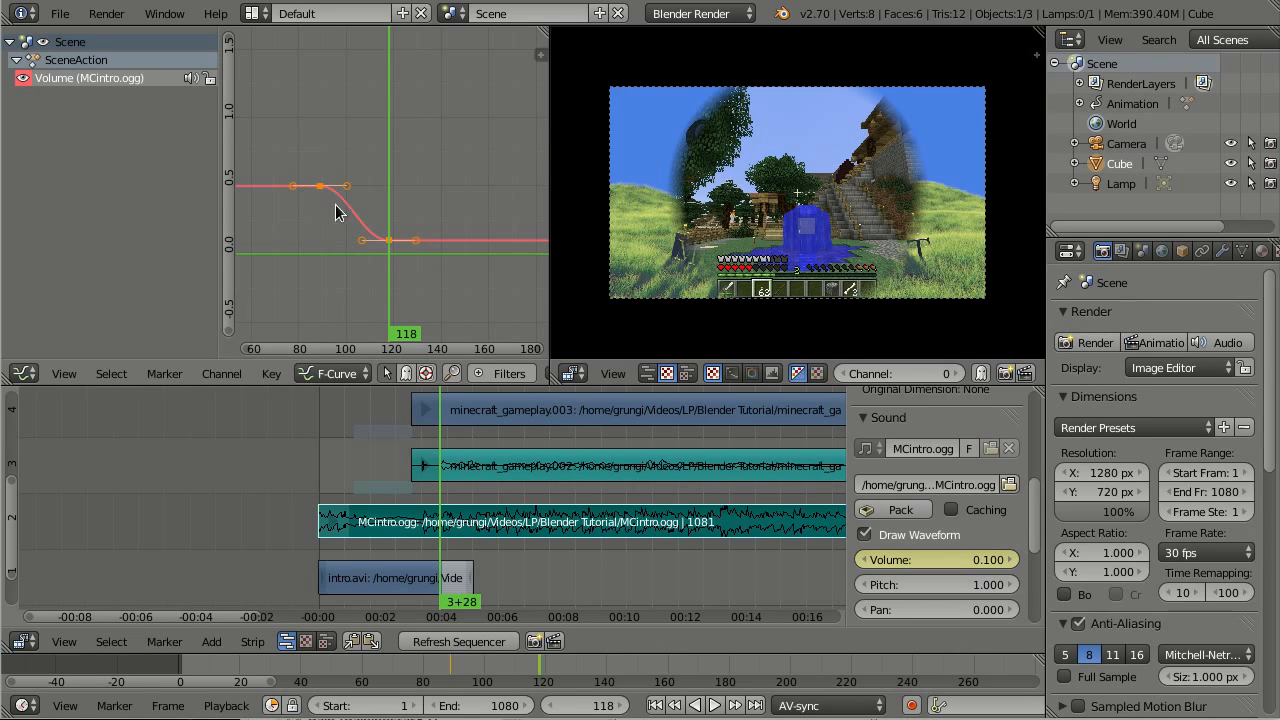
Play the sequence from about frame 41 through the transition to check the music's volume fade
left_click(296, 154)
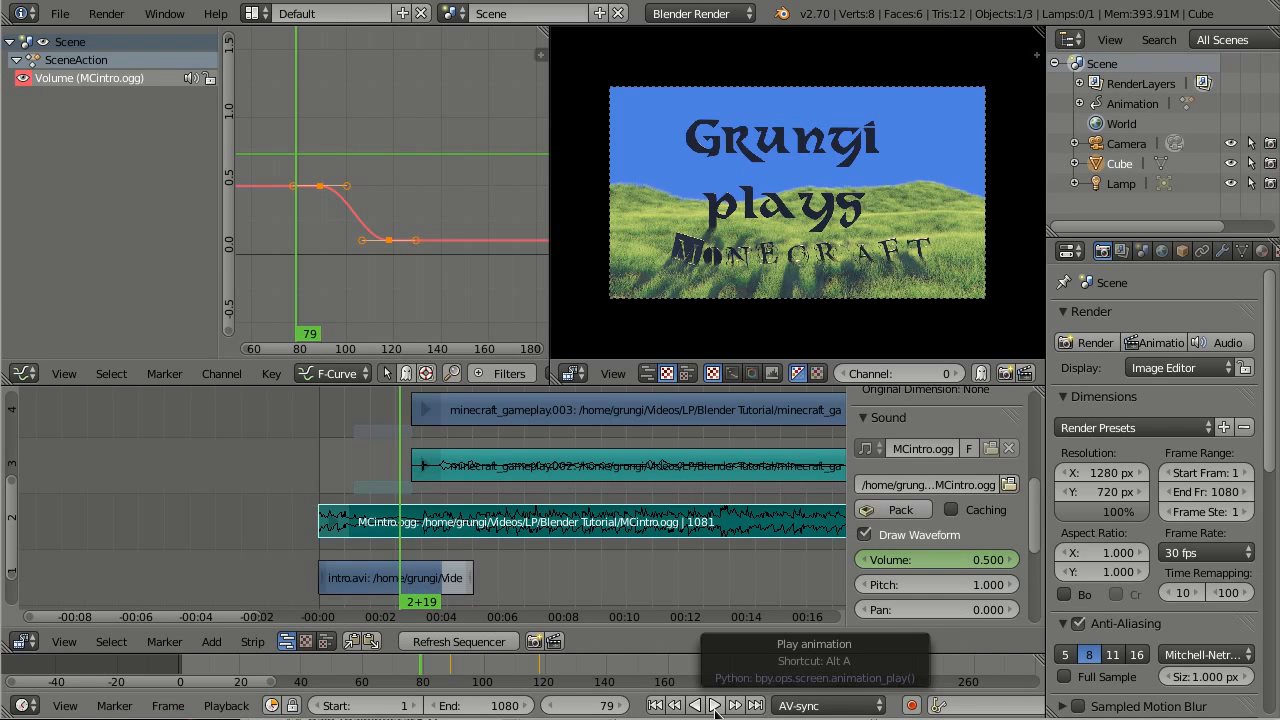
left_click(345, 445)
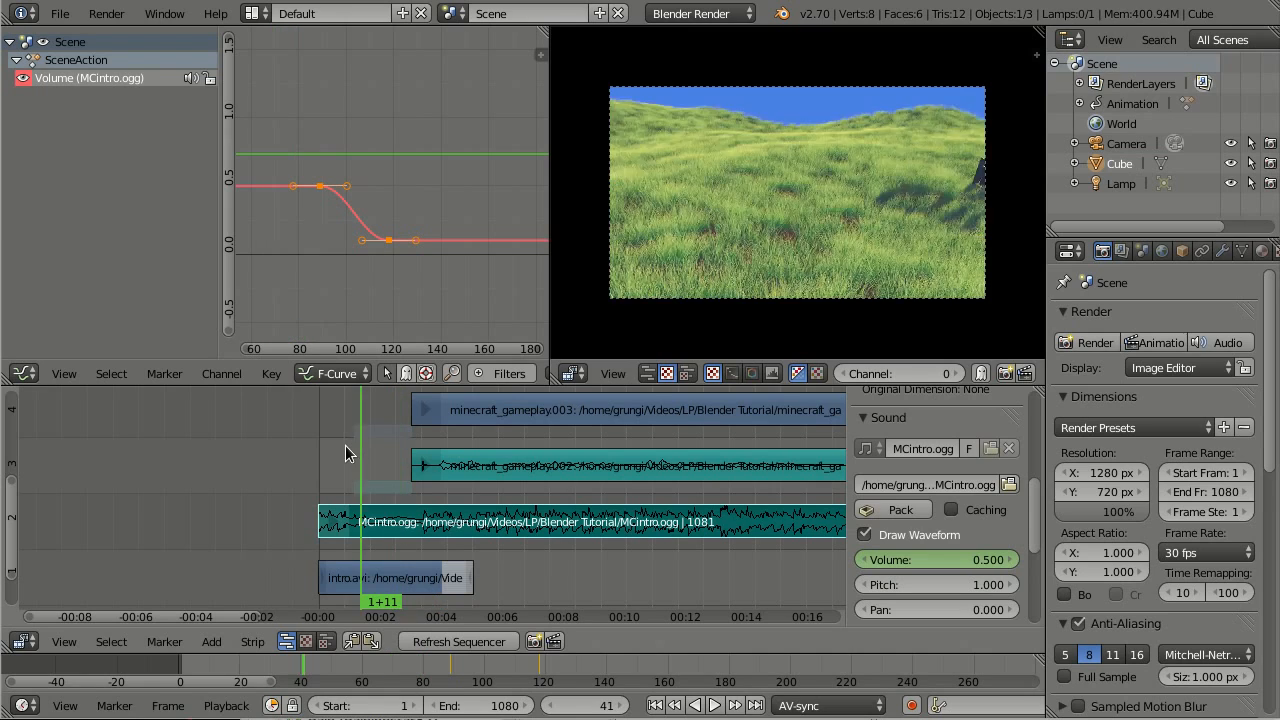
left_click(717, 706)
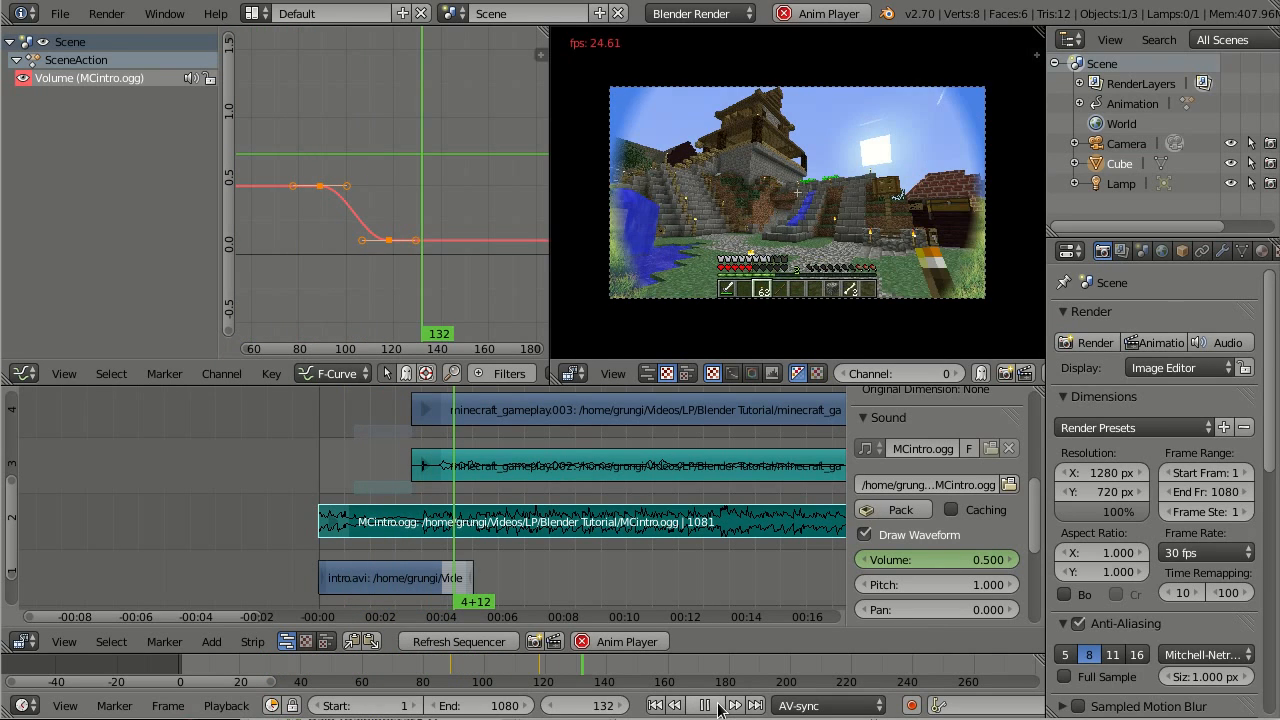
left_click(717, 706)
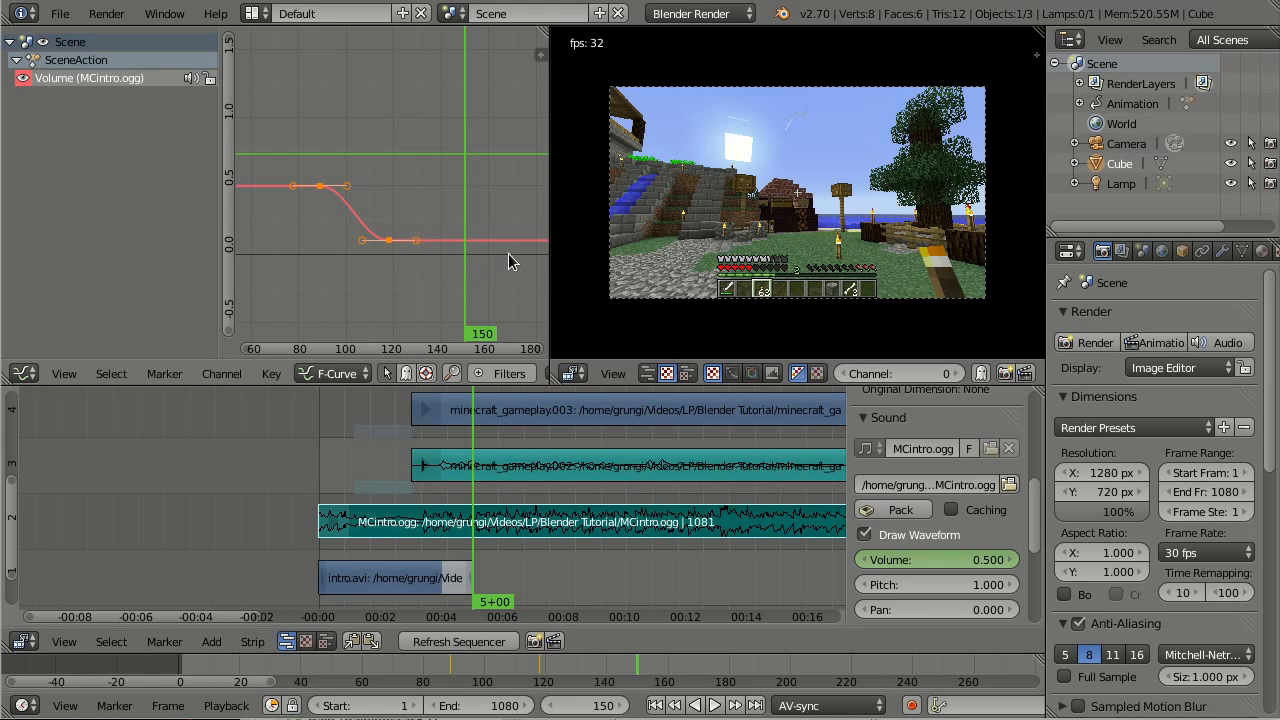
Try moving and rotating the volume keyframe at frame 118 on the curve
right_click(388, 241)
key("g")
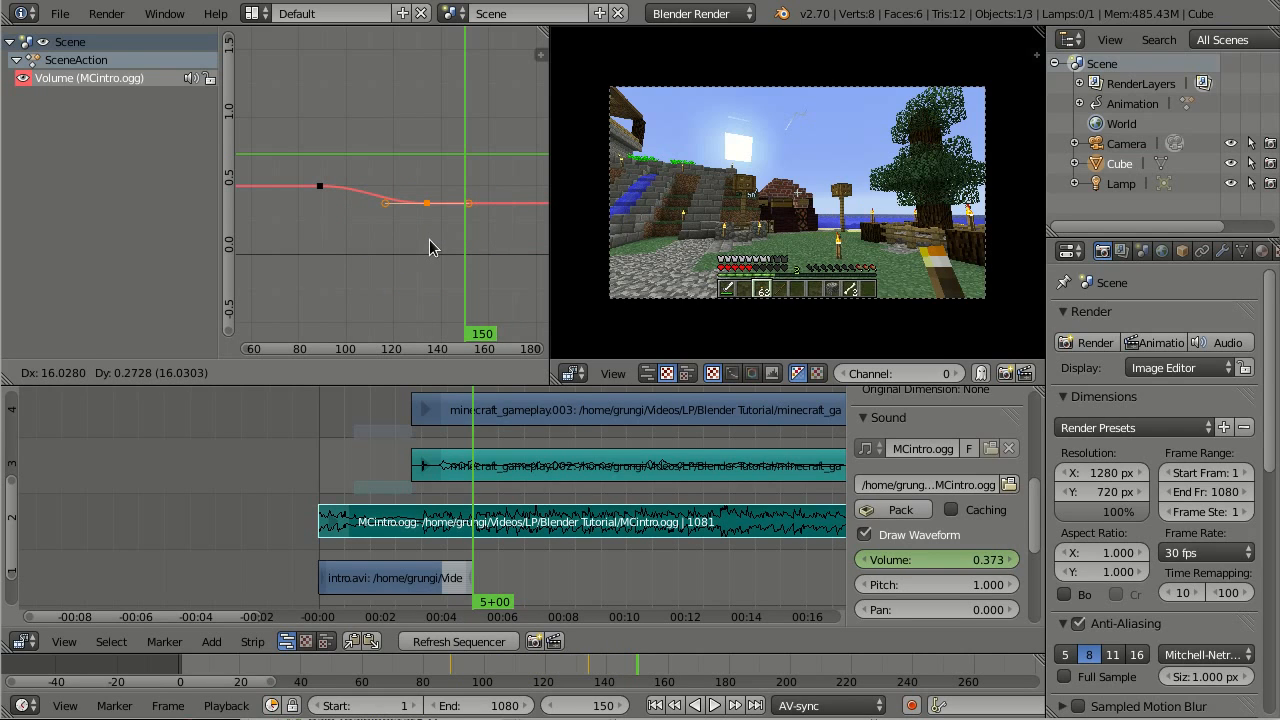
right_click(430, 247)
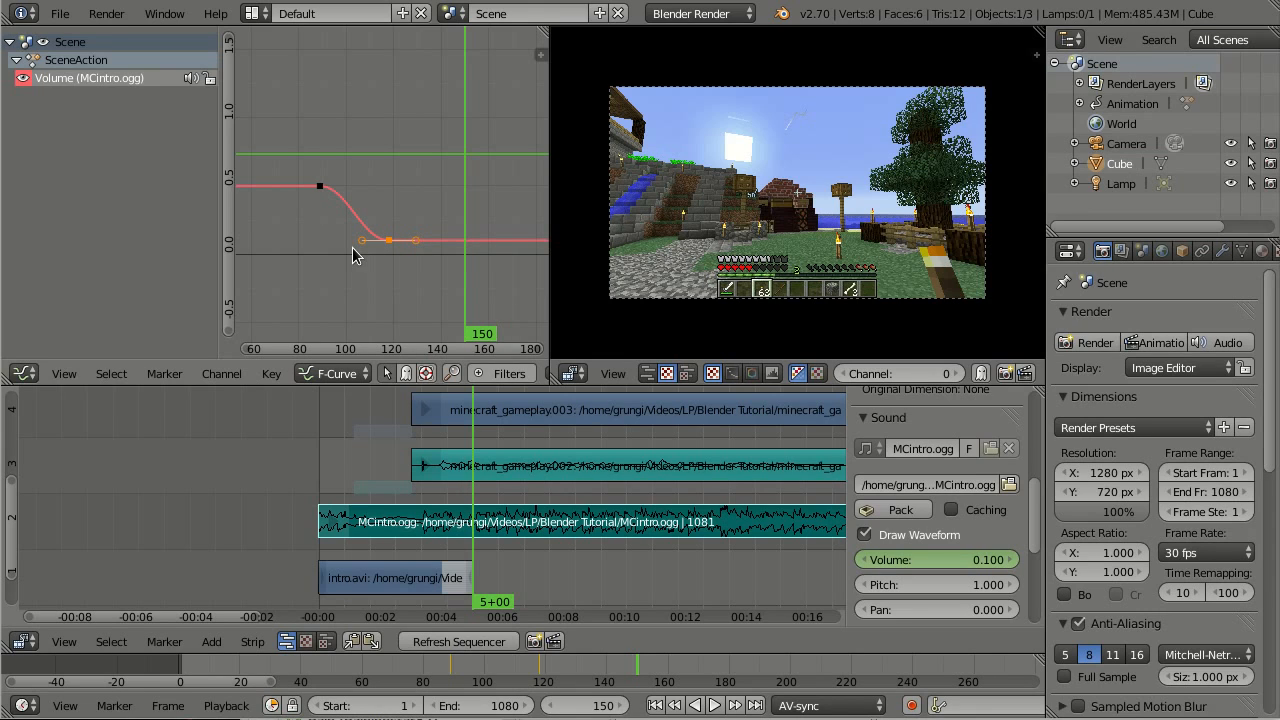
key("r")
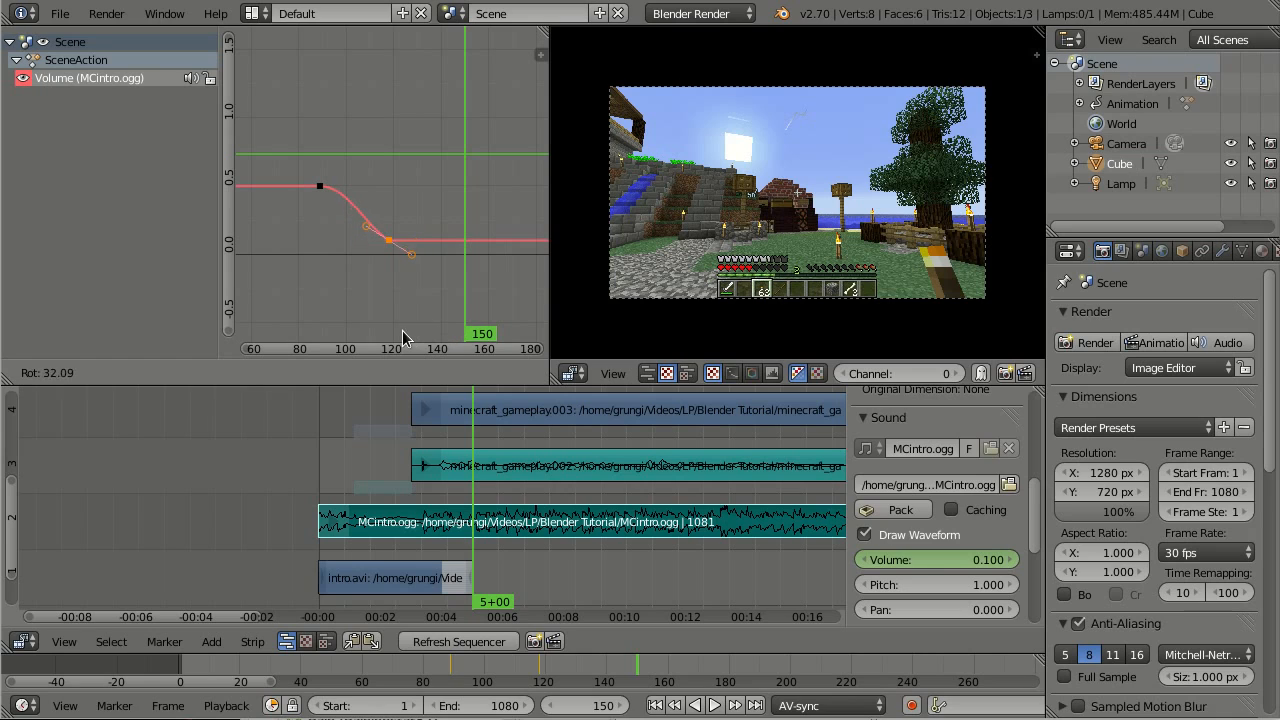
left_click(425, 296)
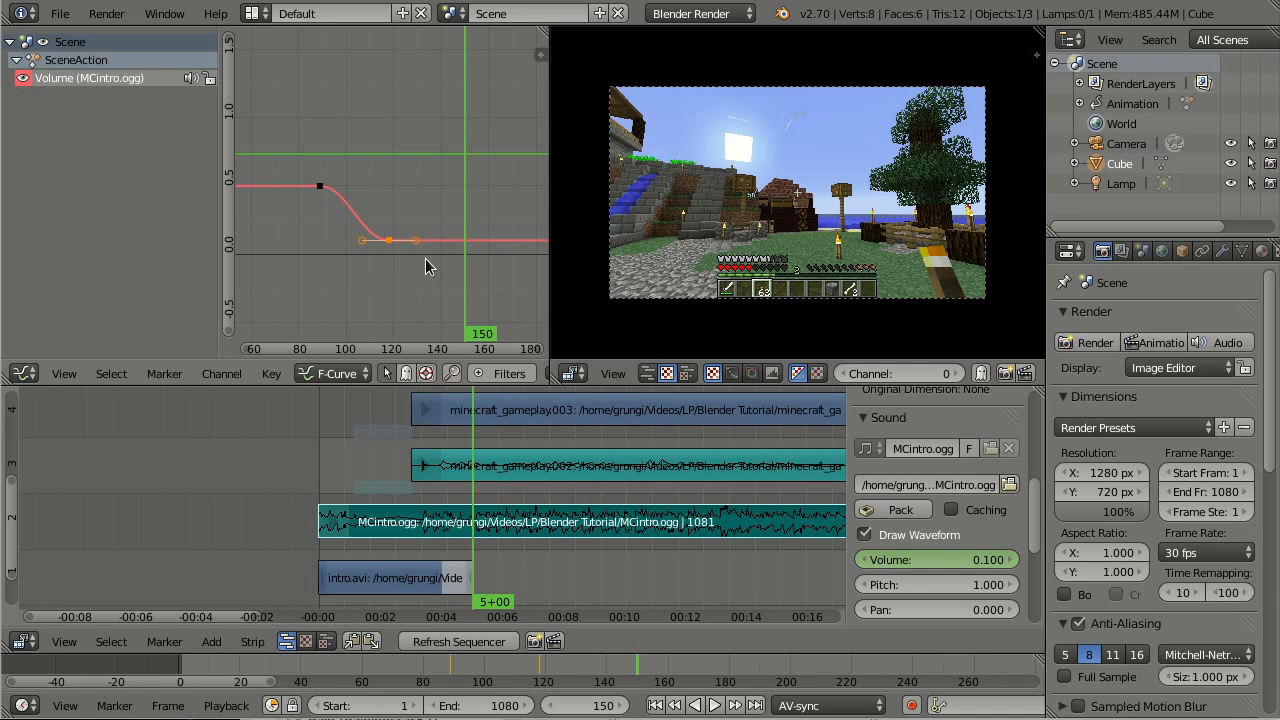
Try moving the left handle of the frame 118 volume keyframe to reshape the fade
right_click(362, 241)
right_click(363, 244)
key("g")
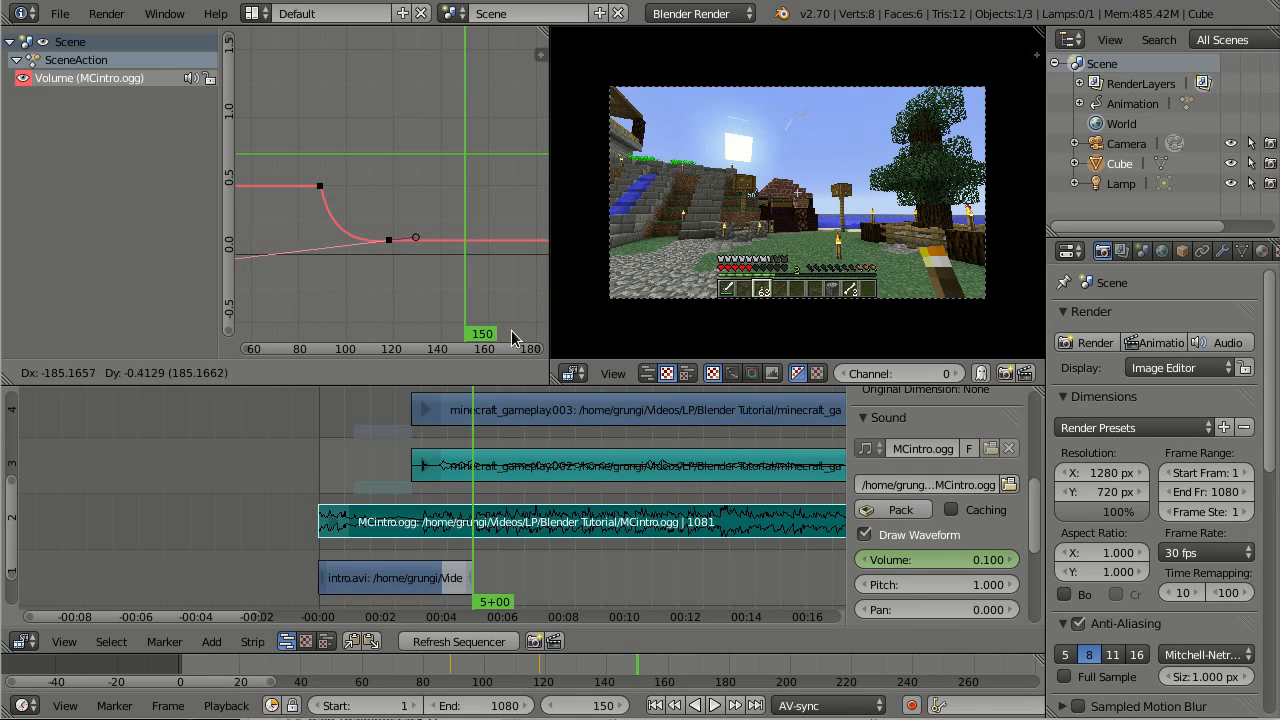
key("Escape")
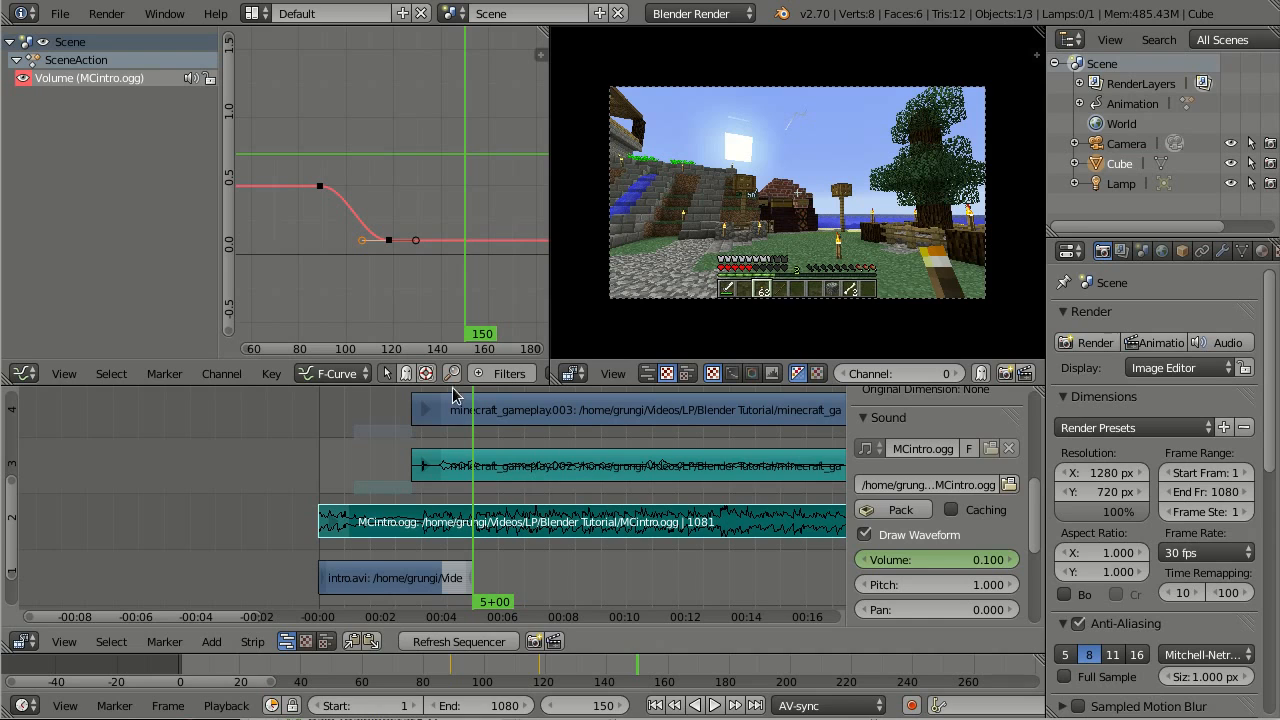
Move the playhead to frame 365, then examine the volume curve and the MCintro.ogg strip's remaining sound settings
left_click(695, 494)
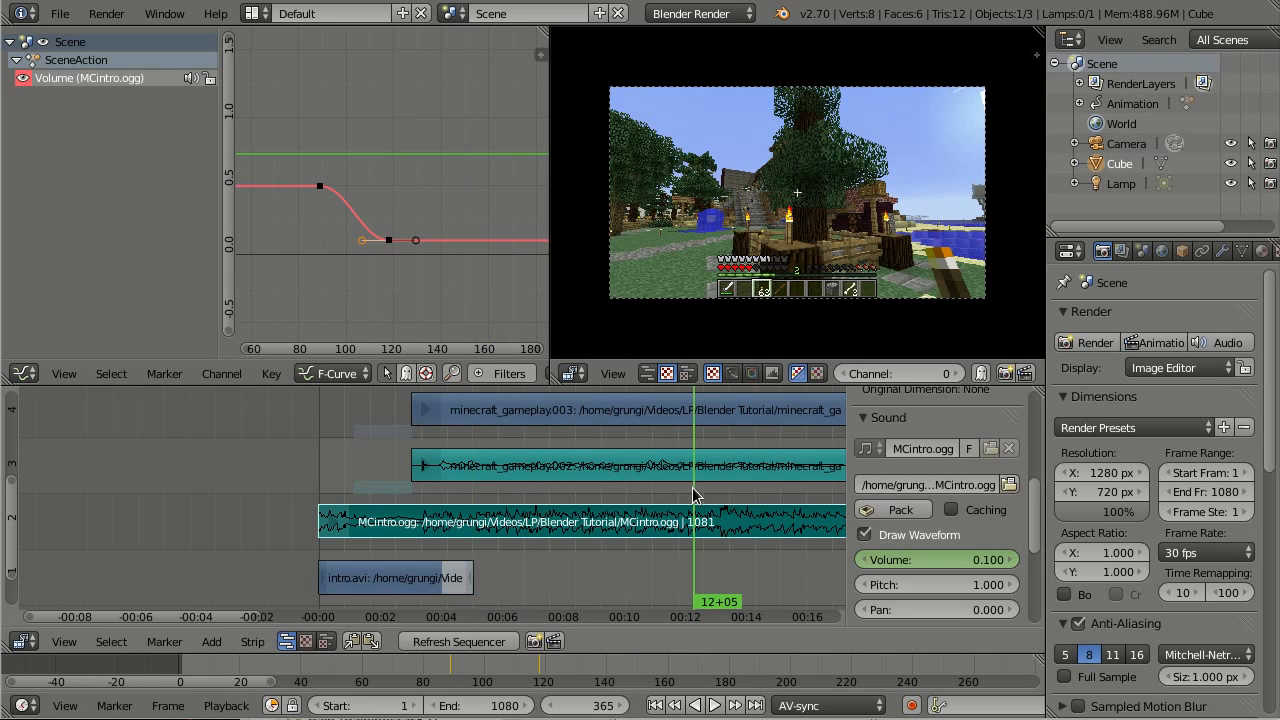
scroll(490, 242, "down", 3)
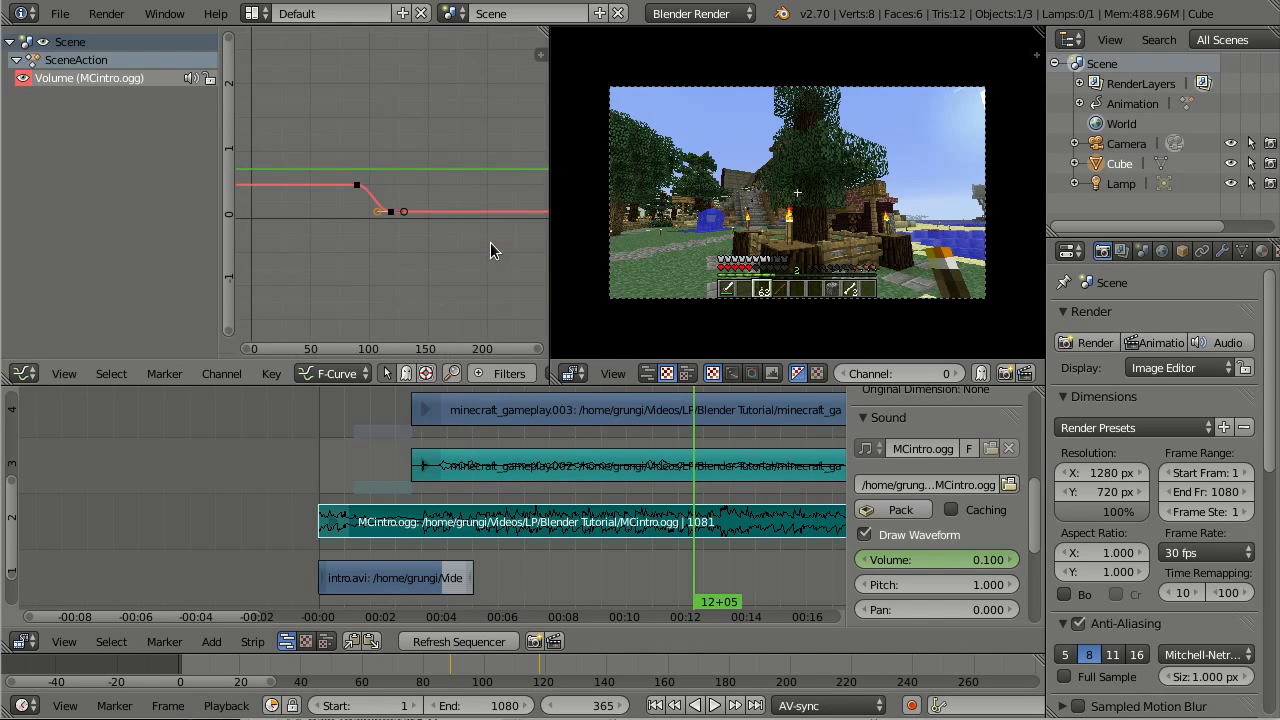
middle_click_drag(490, 242, 262, 243)
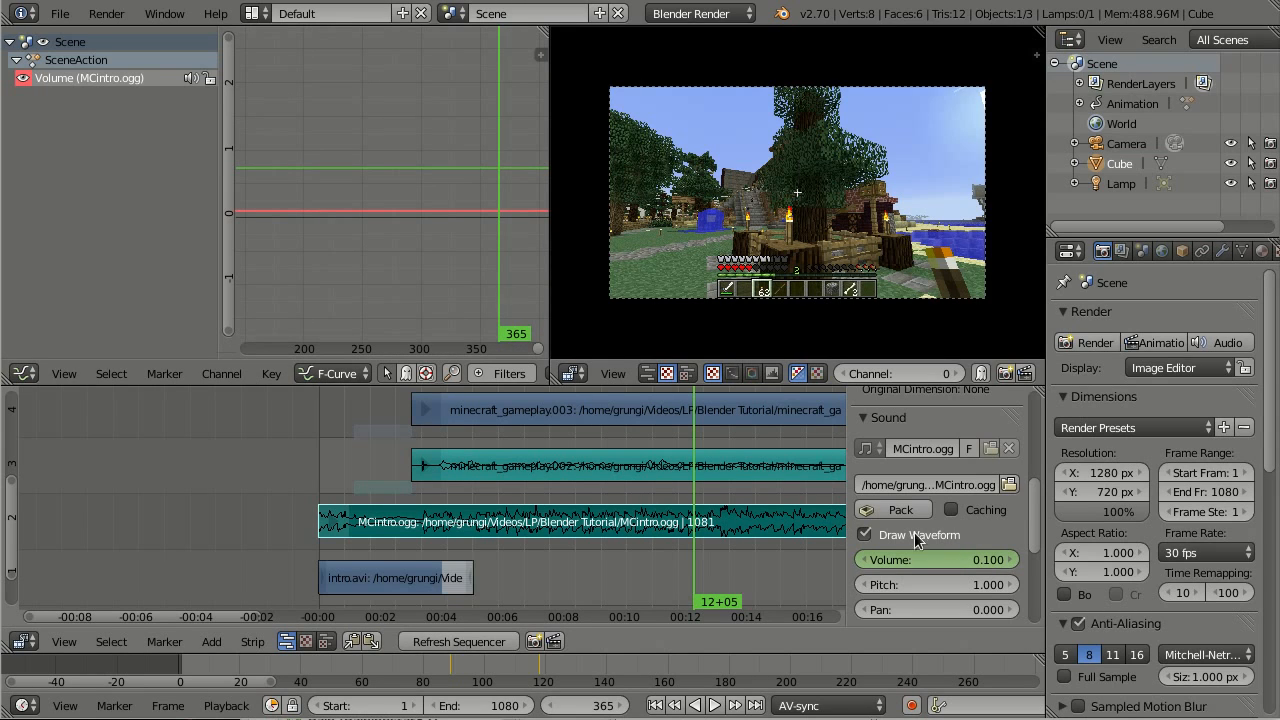
middle_click_drag(420, 204, 527, 227)
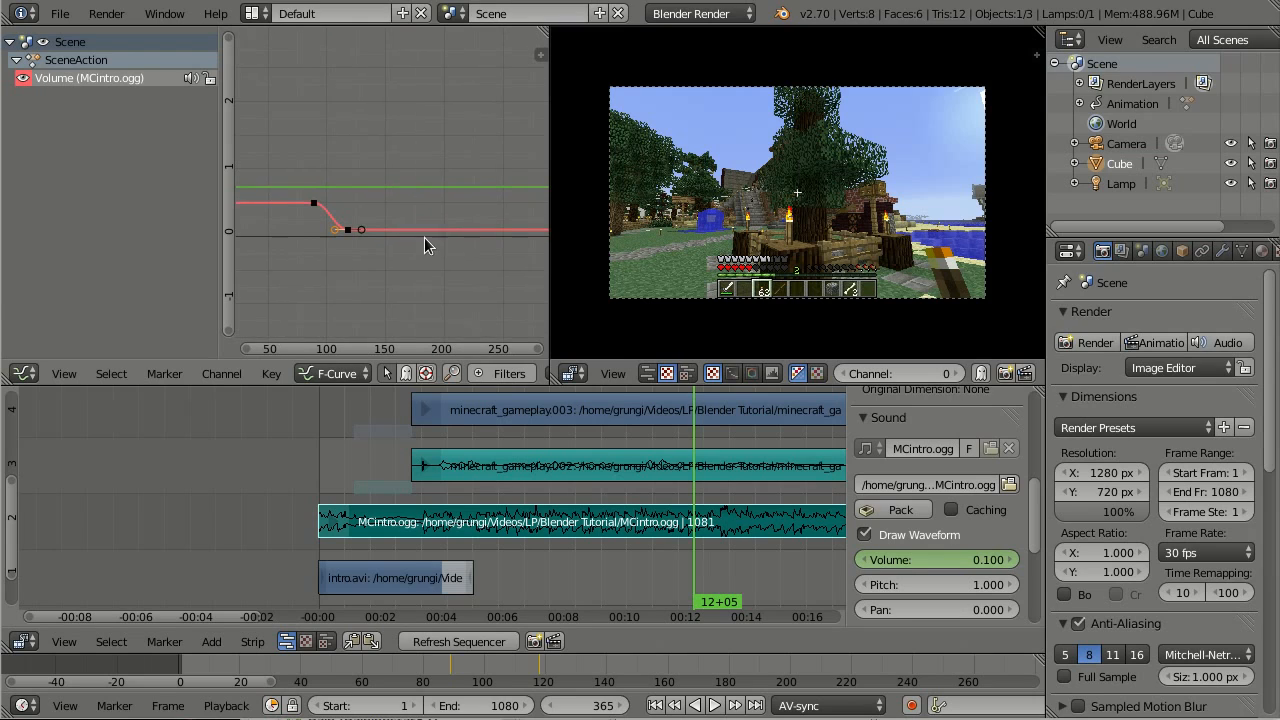
scroll(424, 238, "down", 1)
middle_click_drag(447, 277, 451, 257)
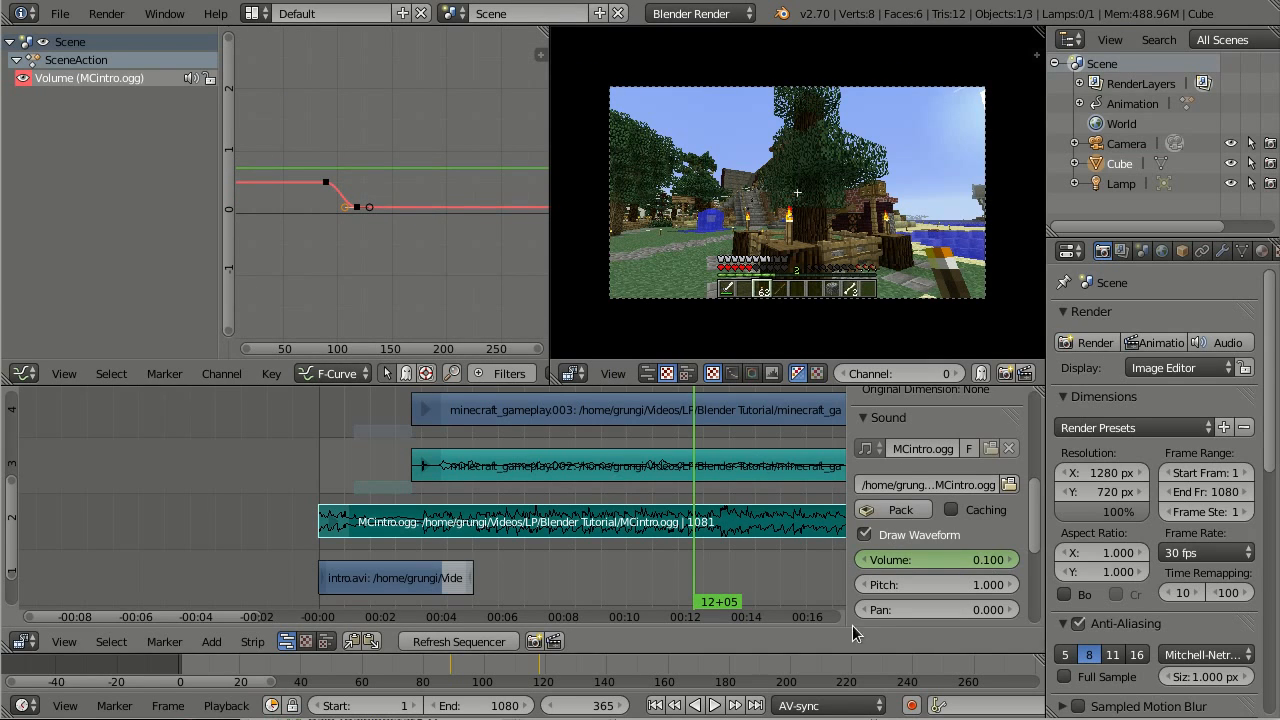
scroll(920, 504, "down", 5)
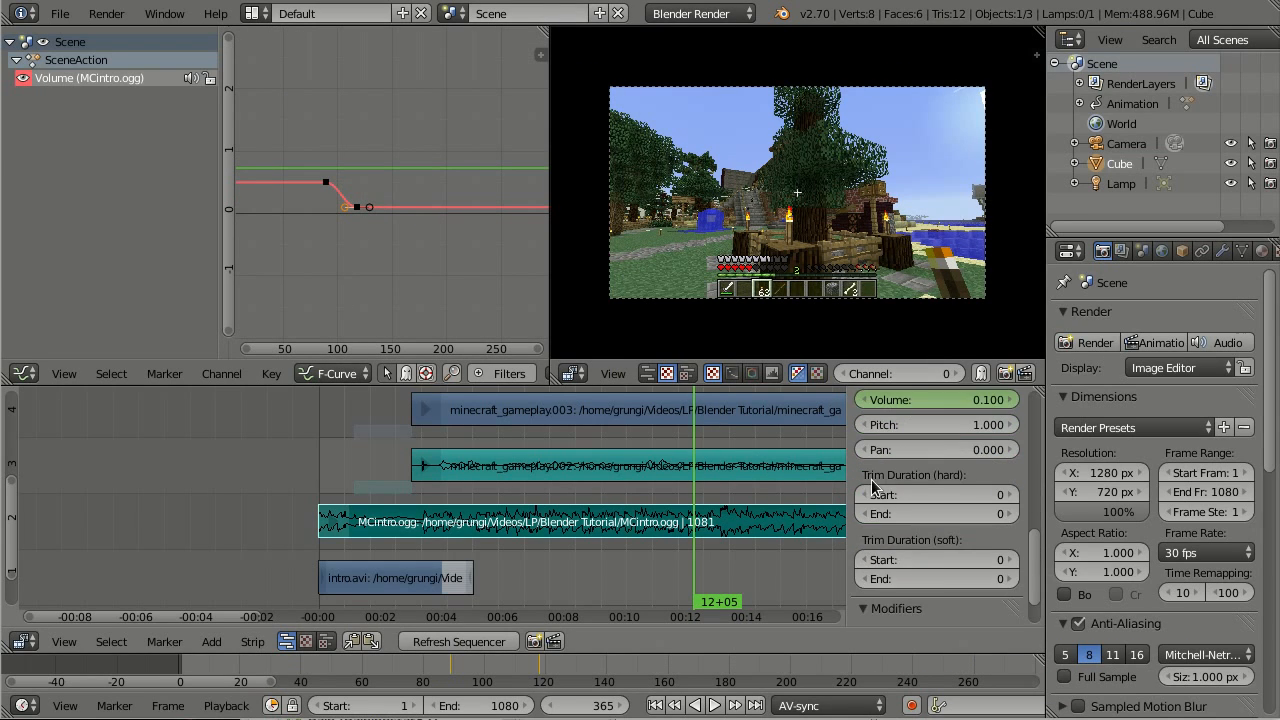
scroll(905, 455, "up", 1)
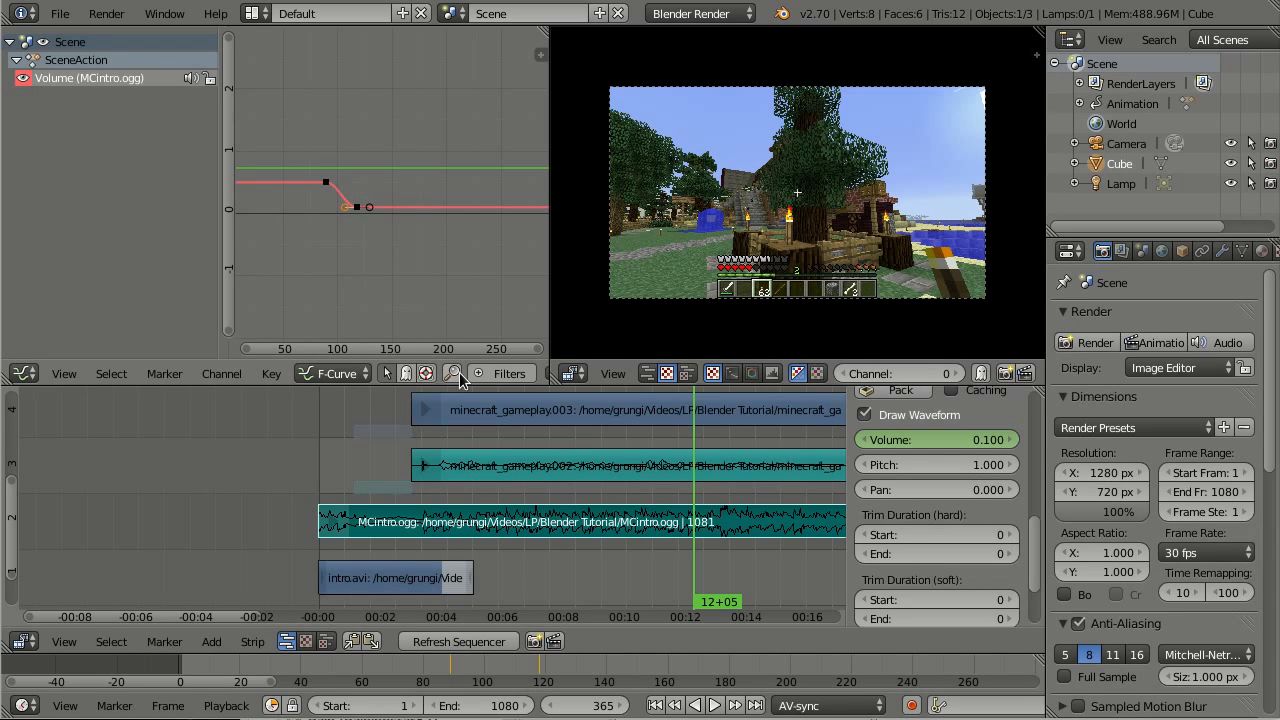
Select the Gamma Cross wipe strip in channel 5 and place the playhead at its start, frame 89
scroll(536, 555, "up", 1)
scroll(535, 532, "down", 2)
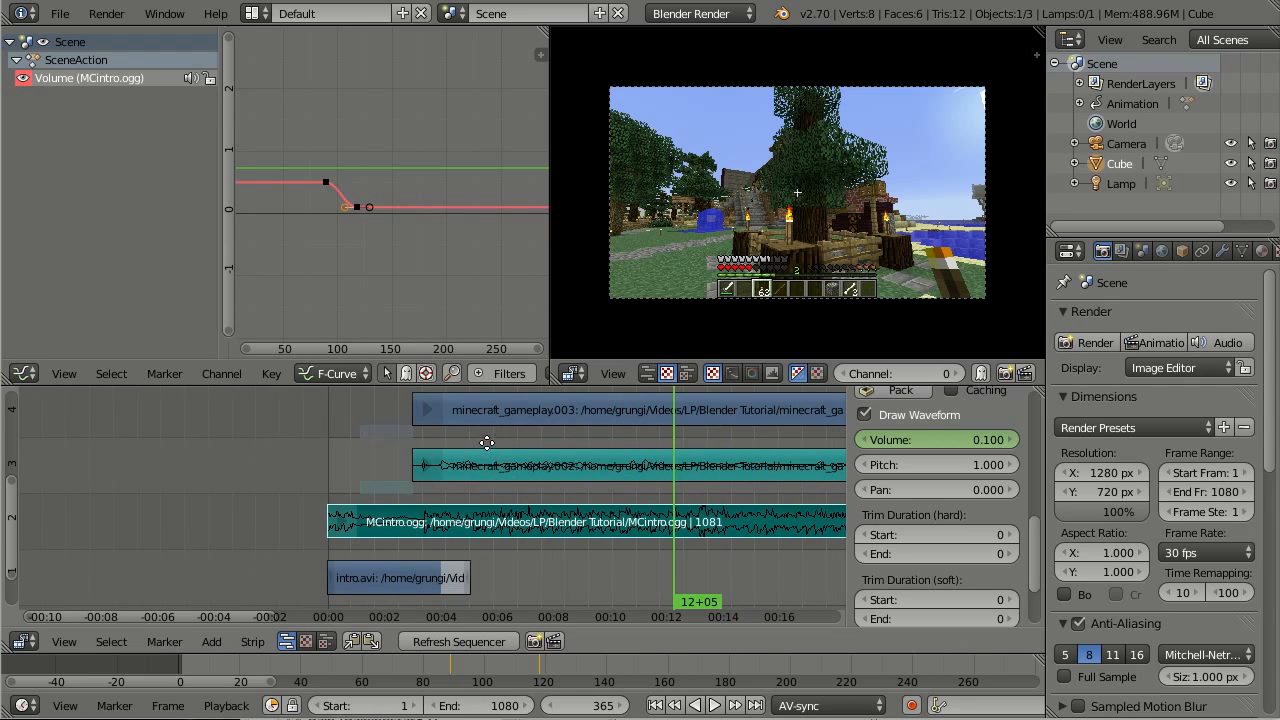
middle_click_drag(486, 442, 489, 502)
left_click(442, 412)
right_click(442, 412)
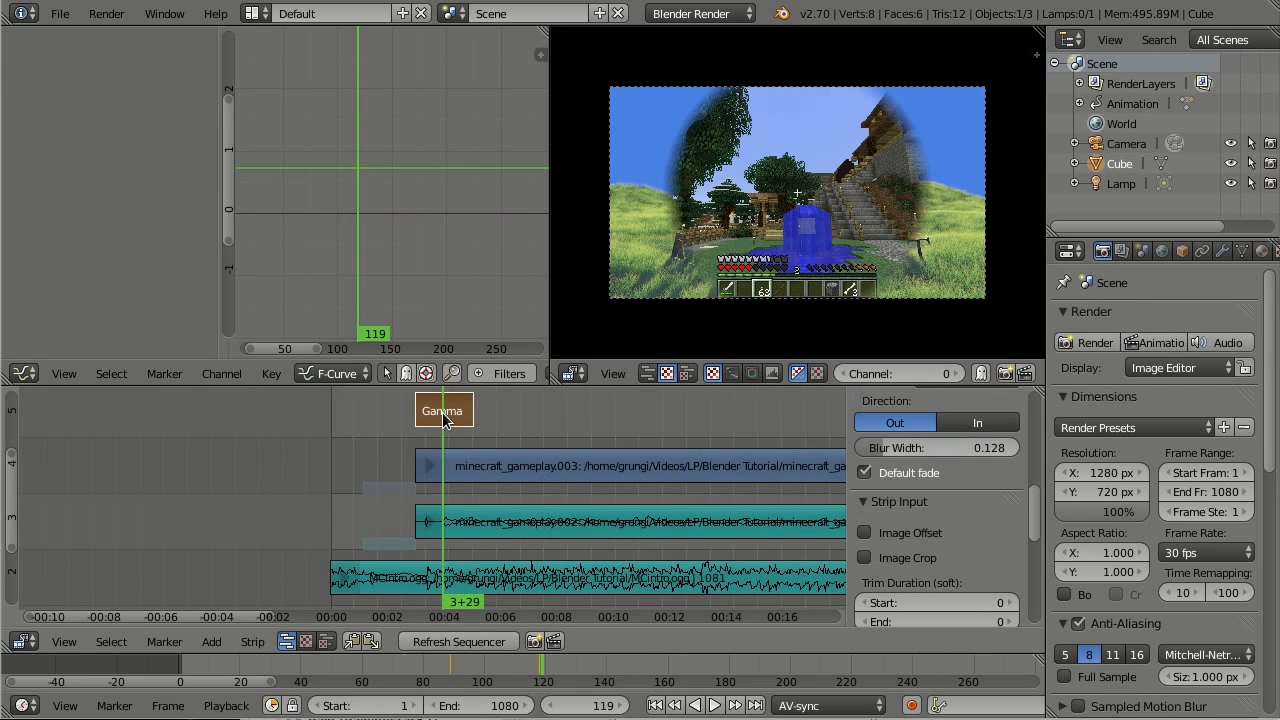
left_click(398, 414)
mouse_move(398, 414)
left_mouse_down()
mouse_move(476, 415)
mouse_move(411, 432)
left_mouse_up()
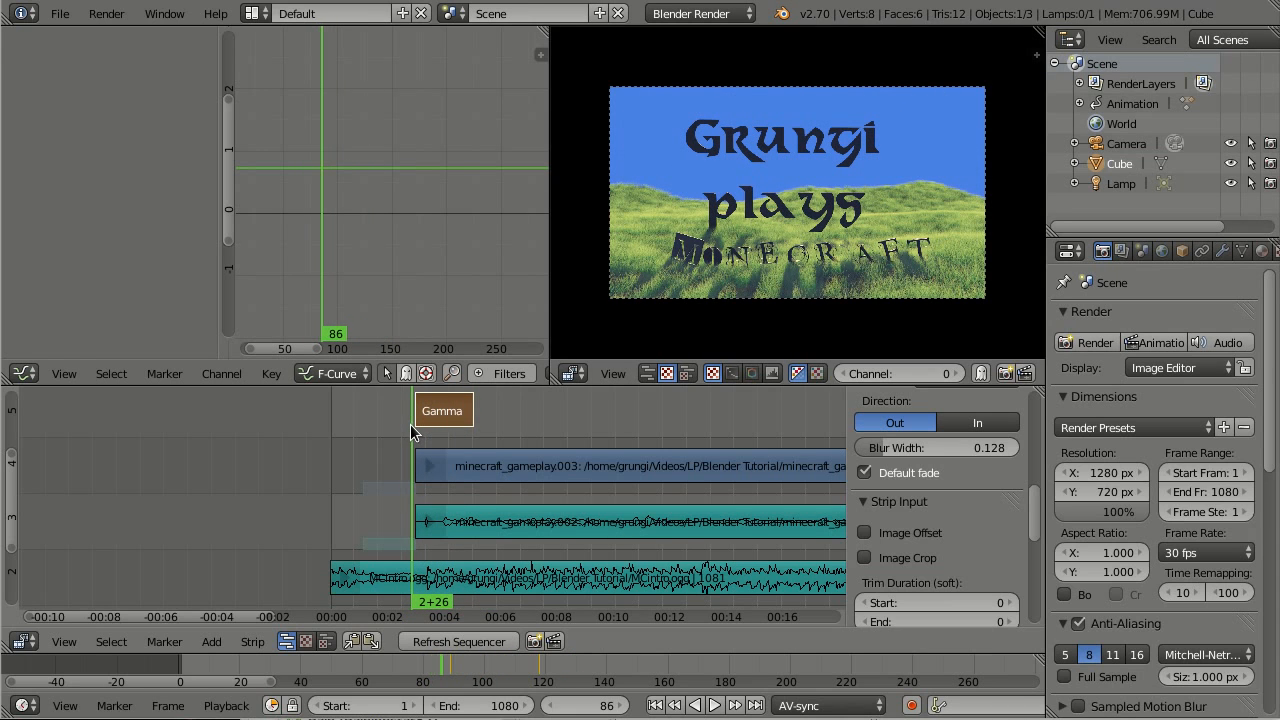
scroll(919, 489, "up", 2)
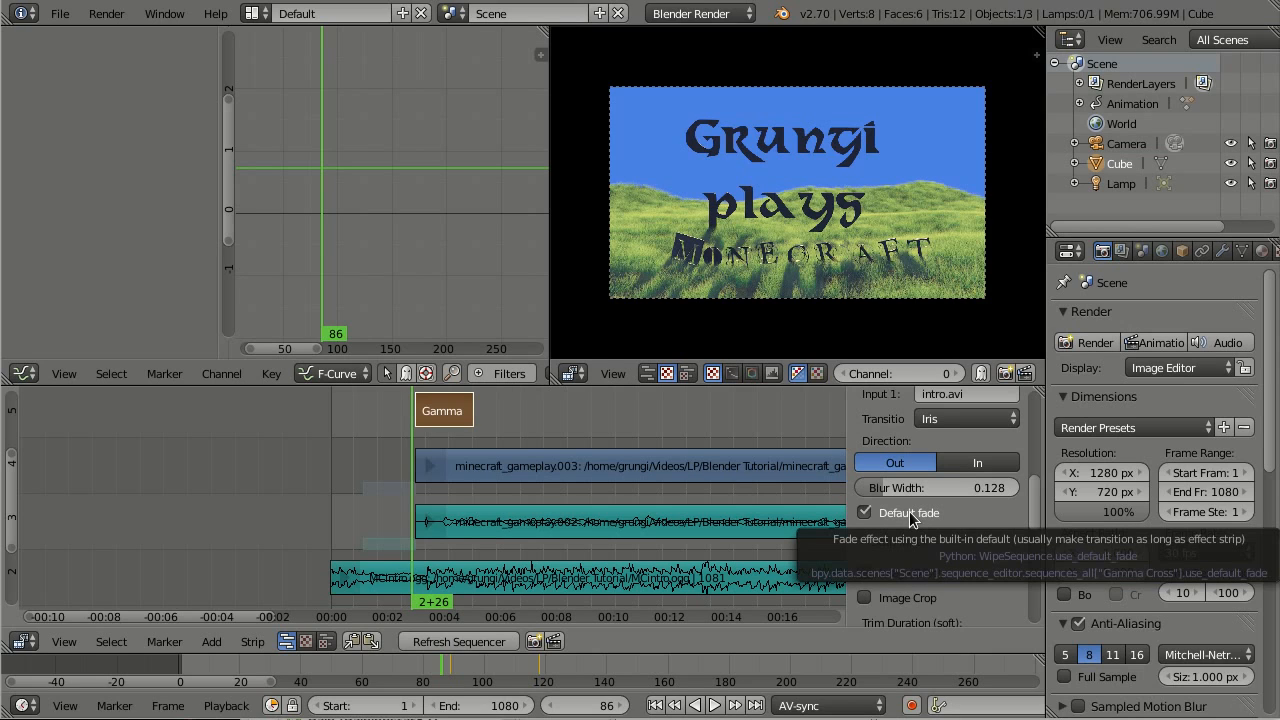
left_click(426, 438)
left_click_drag(426, 438, 415, 440)
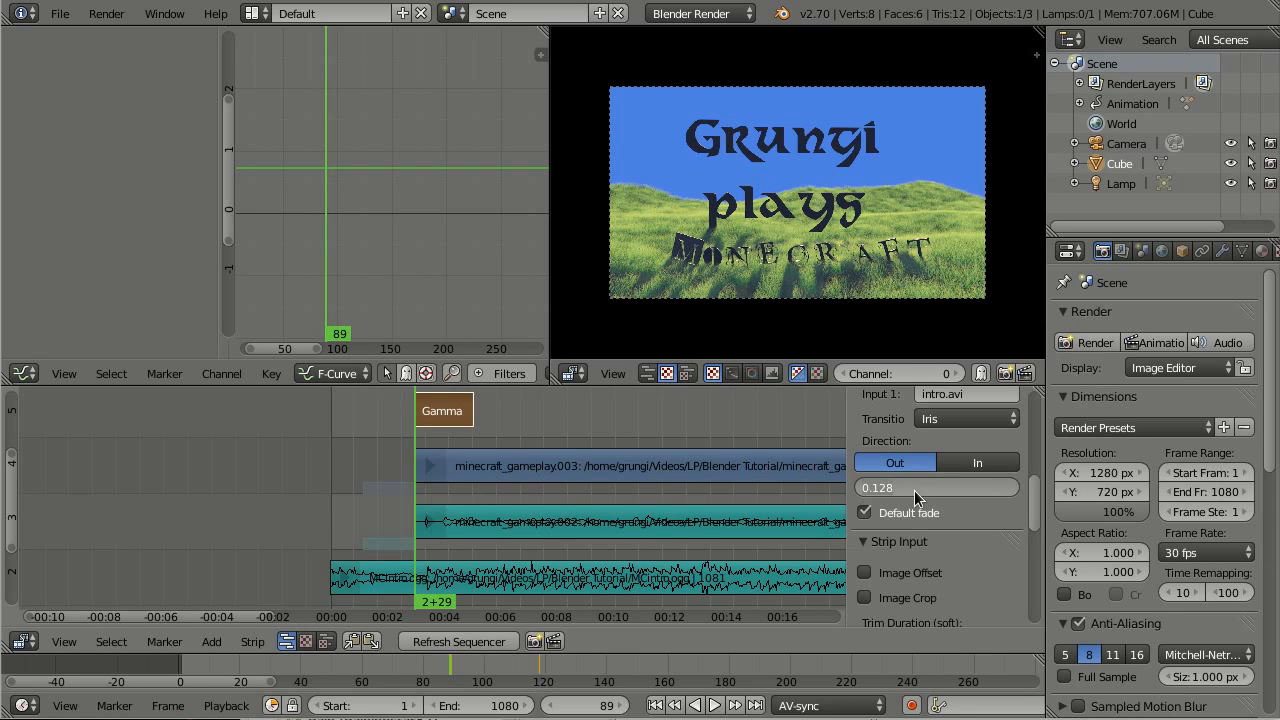
Set the wipe's blur width to 0 and insert a blur width keyframe at frame 116
key("BackSpace")
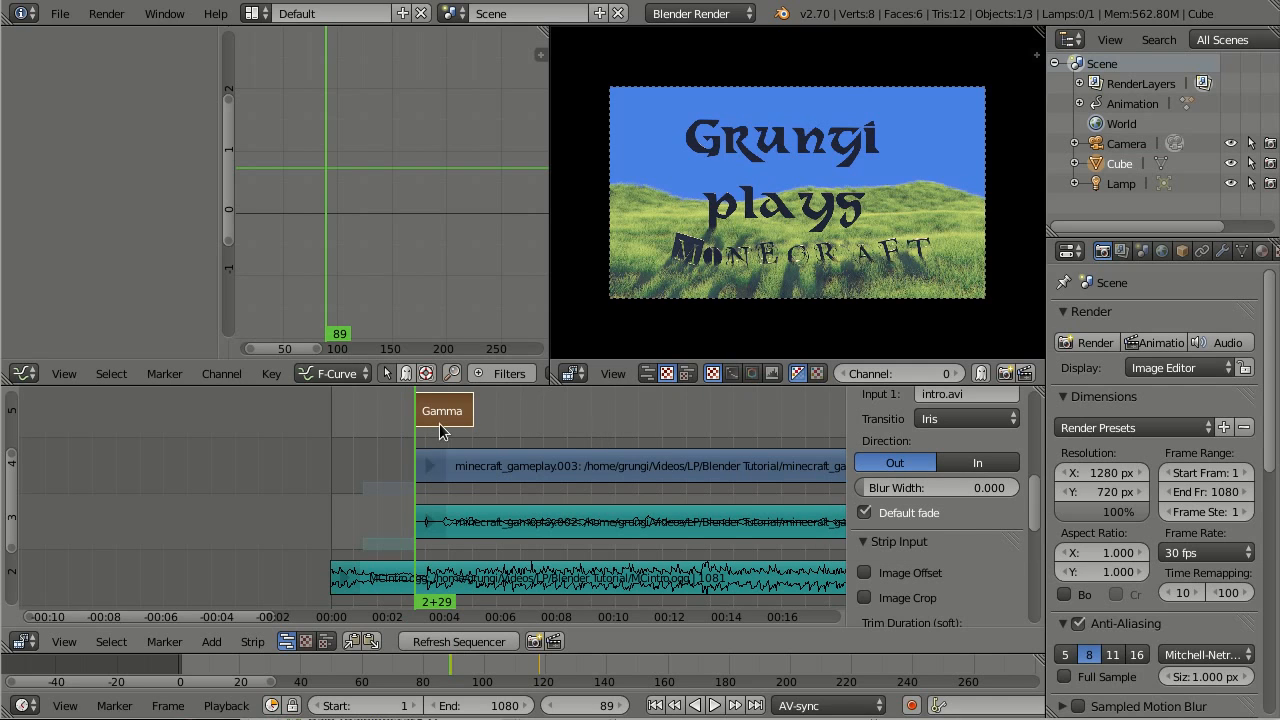
key("alt+a")
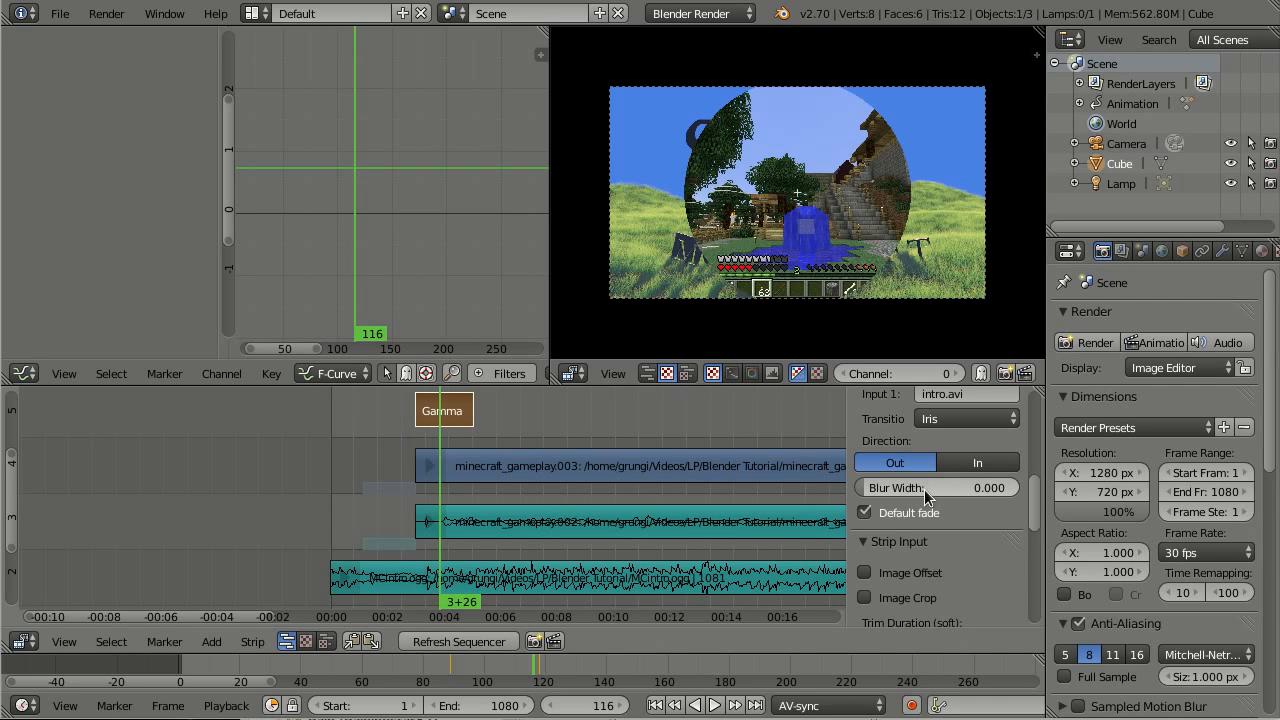
key("i")
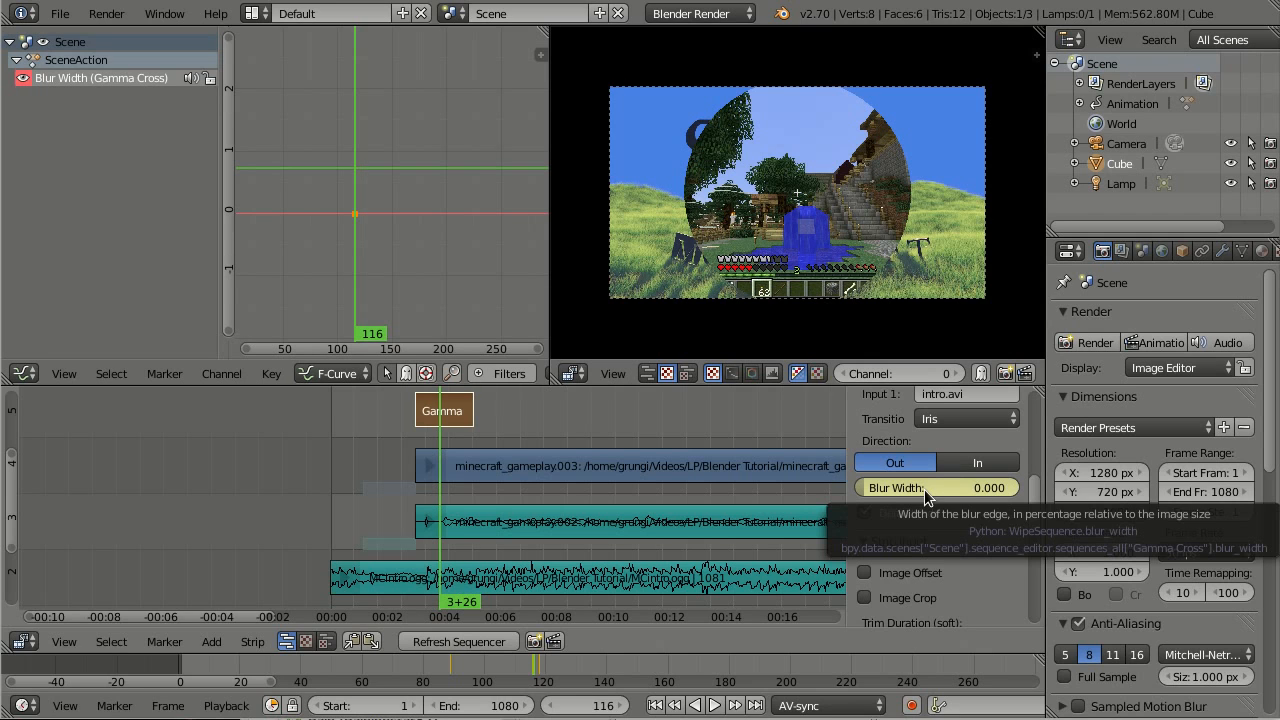
Set the Gamma Cross wipe's blur width to 1 at frame 129 and insert a keyframe for it
left_click(455, 421)
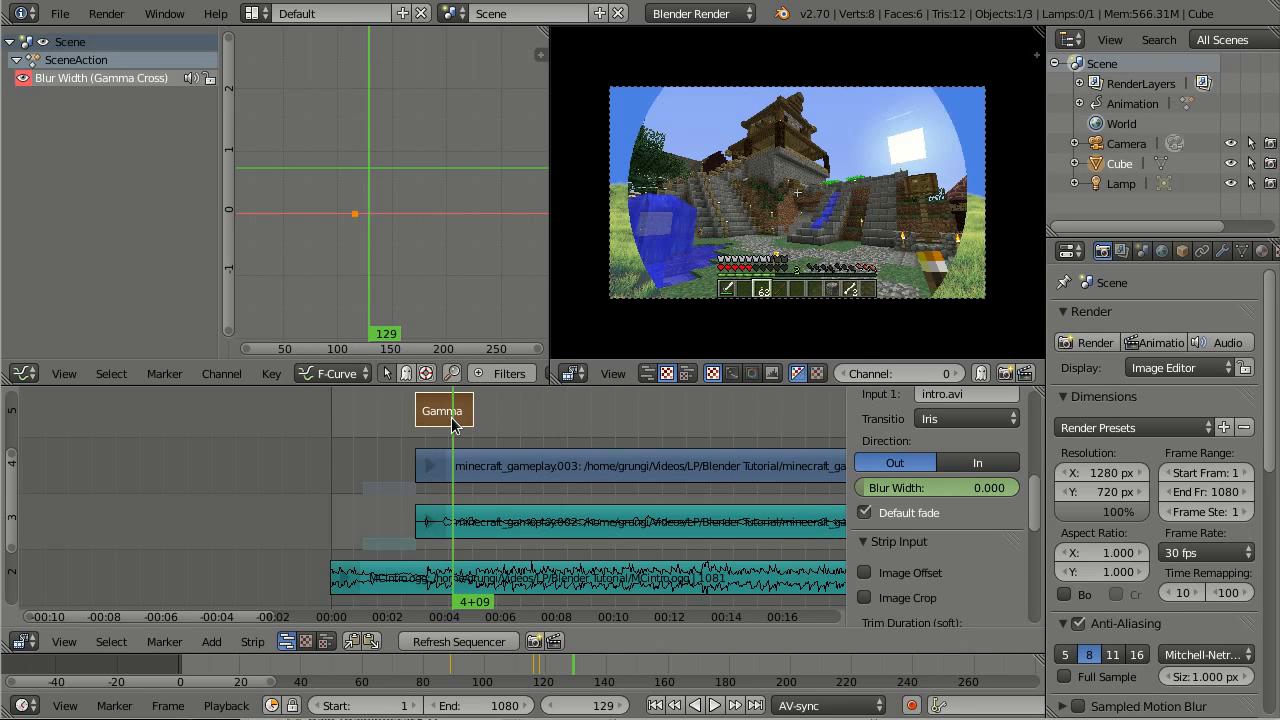
left_click_drag(463, 426, 466, 426)
mouse_move(466, 420)
left_mouse_down()
mouse_move(446, 428)
mouse_move(459, 430)
left_mouse_up()
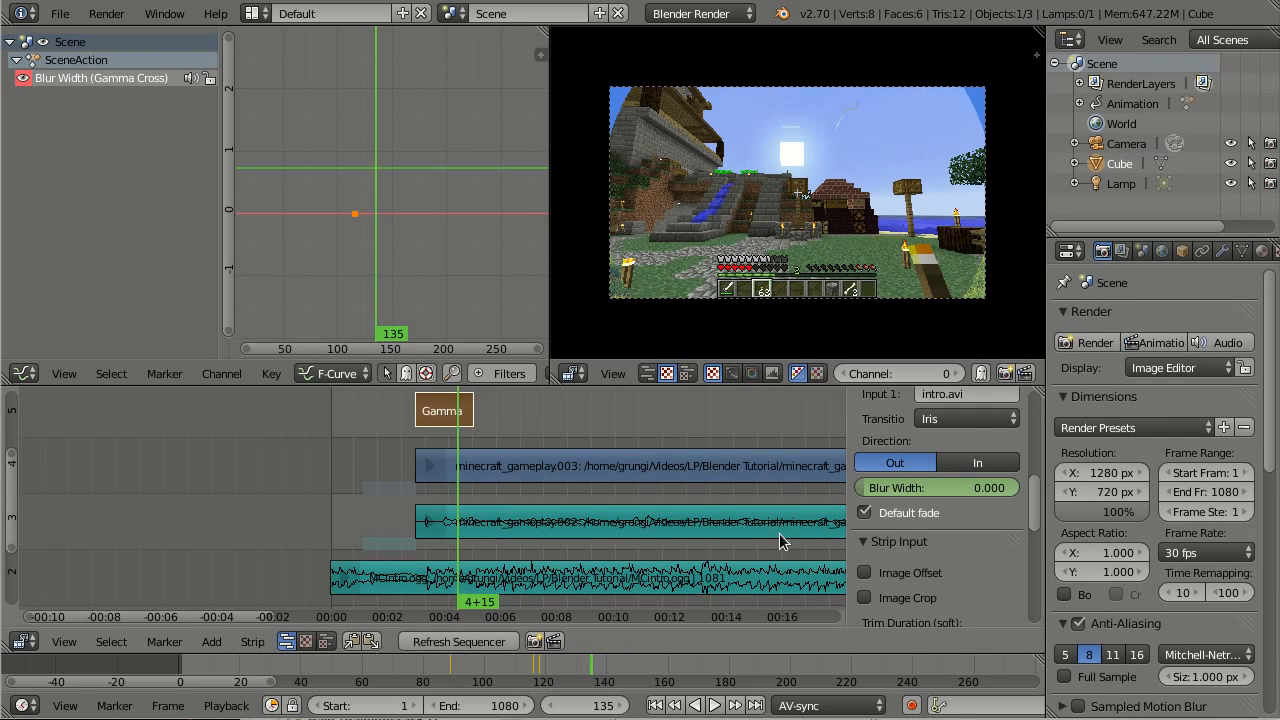
left_click(972, 488)
key("Return")
left_click_drag(459, 413, 454, 420)
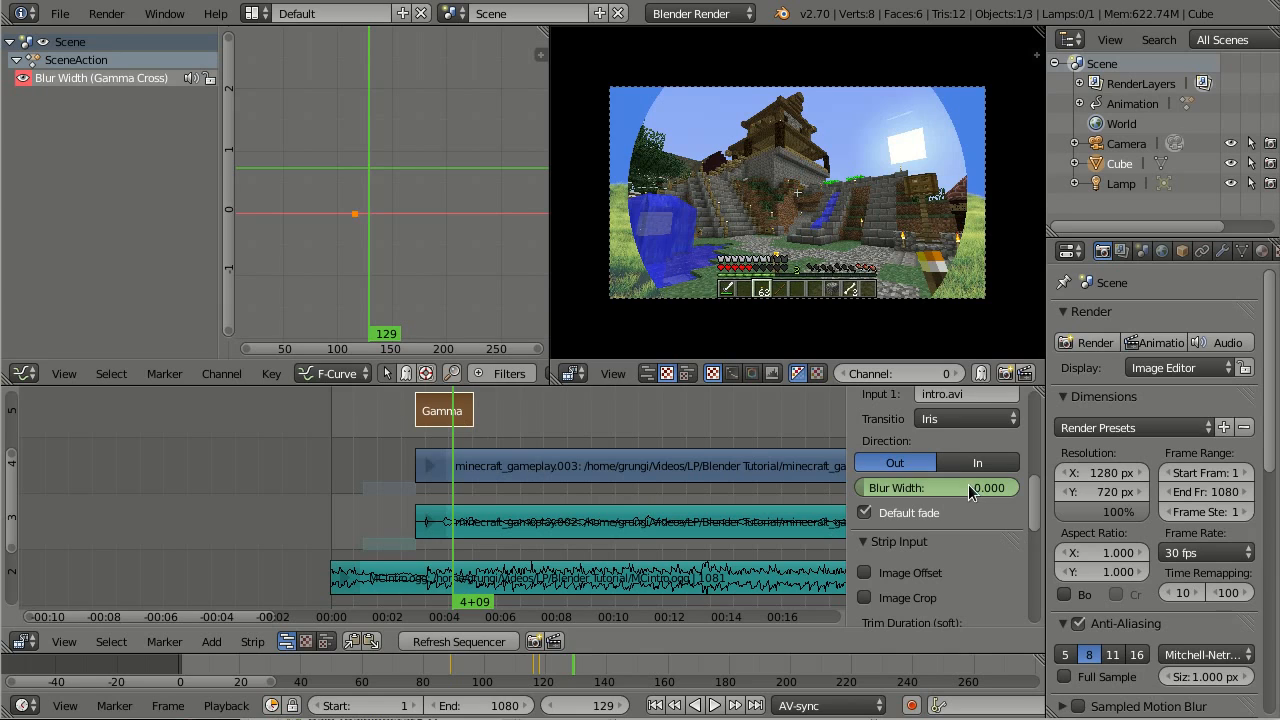
left_click(968, 486)
type("1")
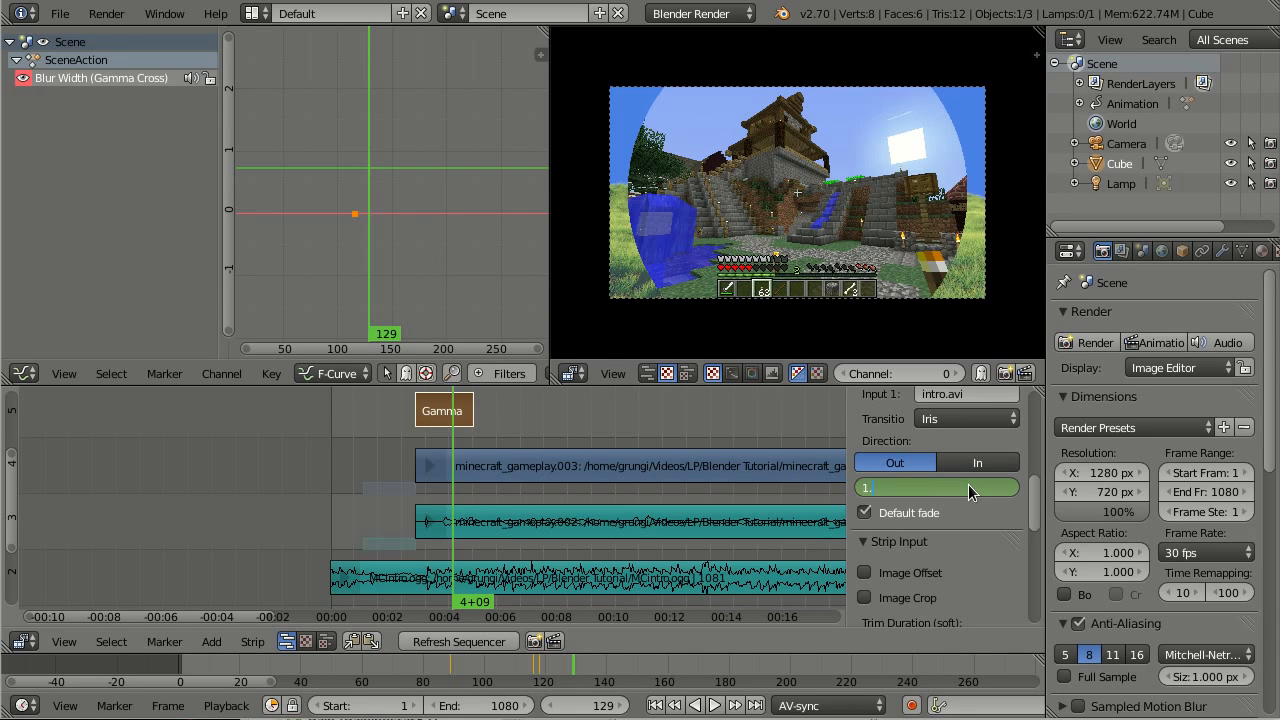
key("Return")
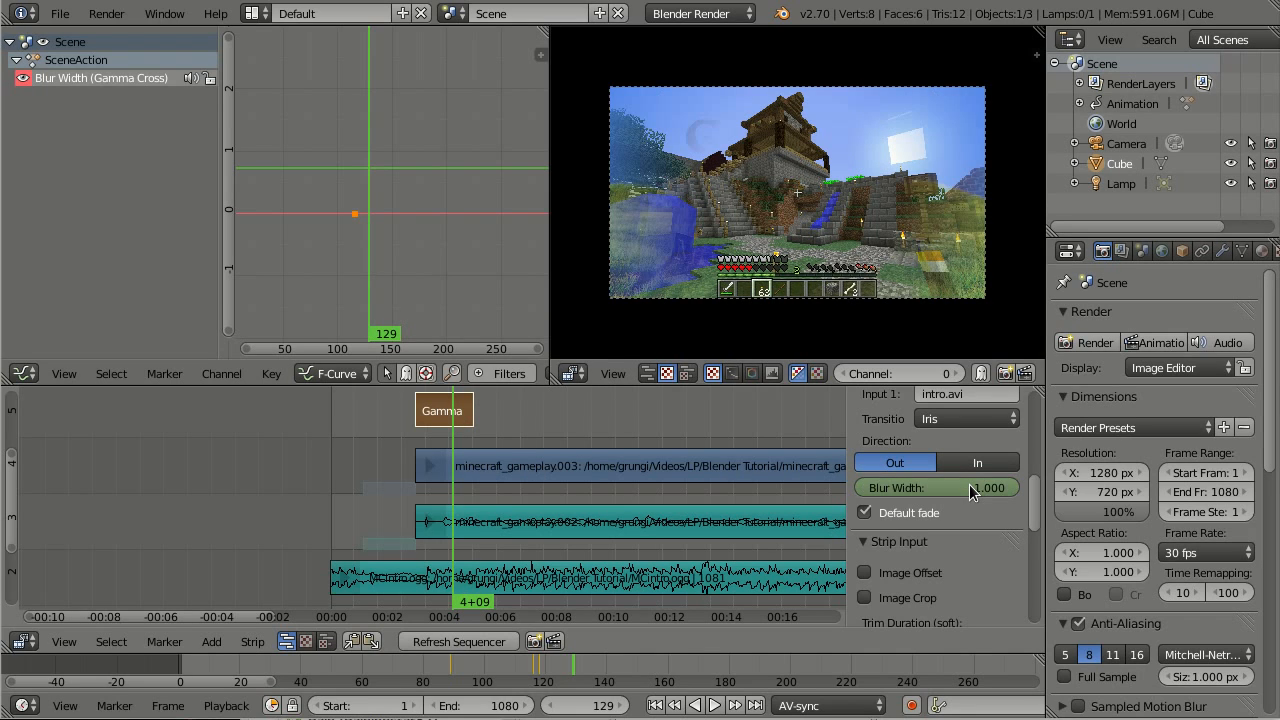
key("i")
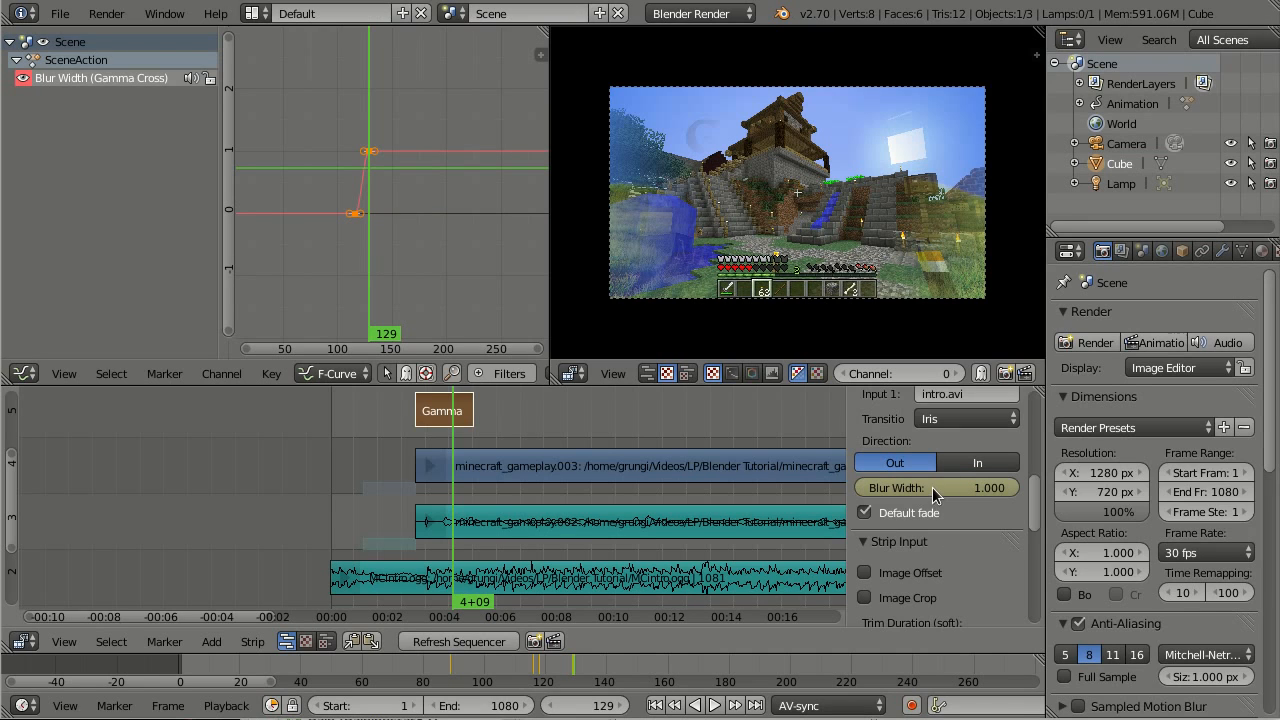
Change the blur width keyframe at frame 129 to 0.5 and scrub back to frame 127 to preview the softened edge
left_click(932, 487)
key("BackSpace")
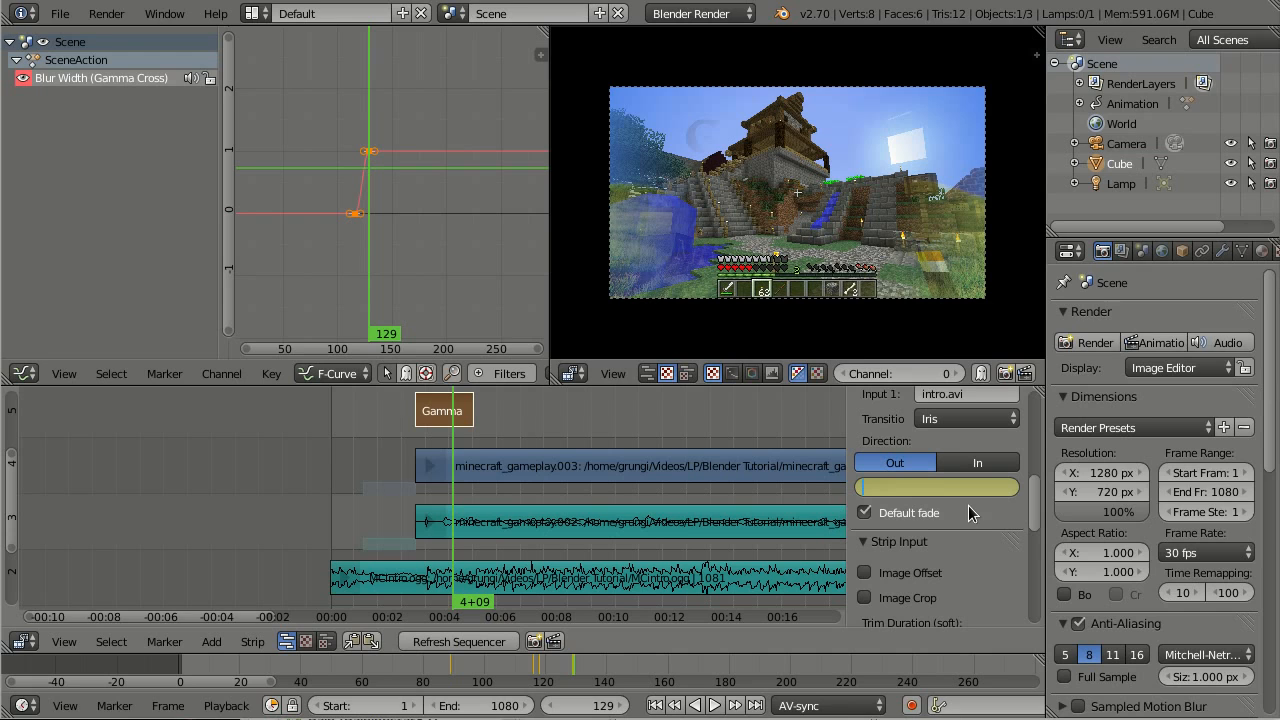
type("0.5")
key("Return")
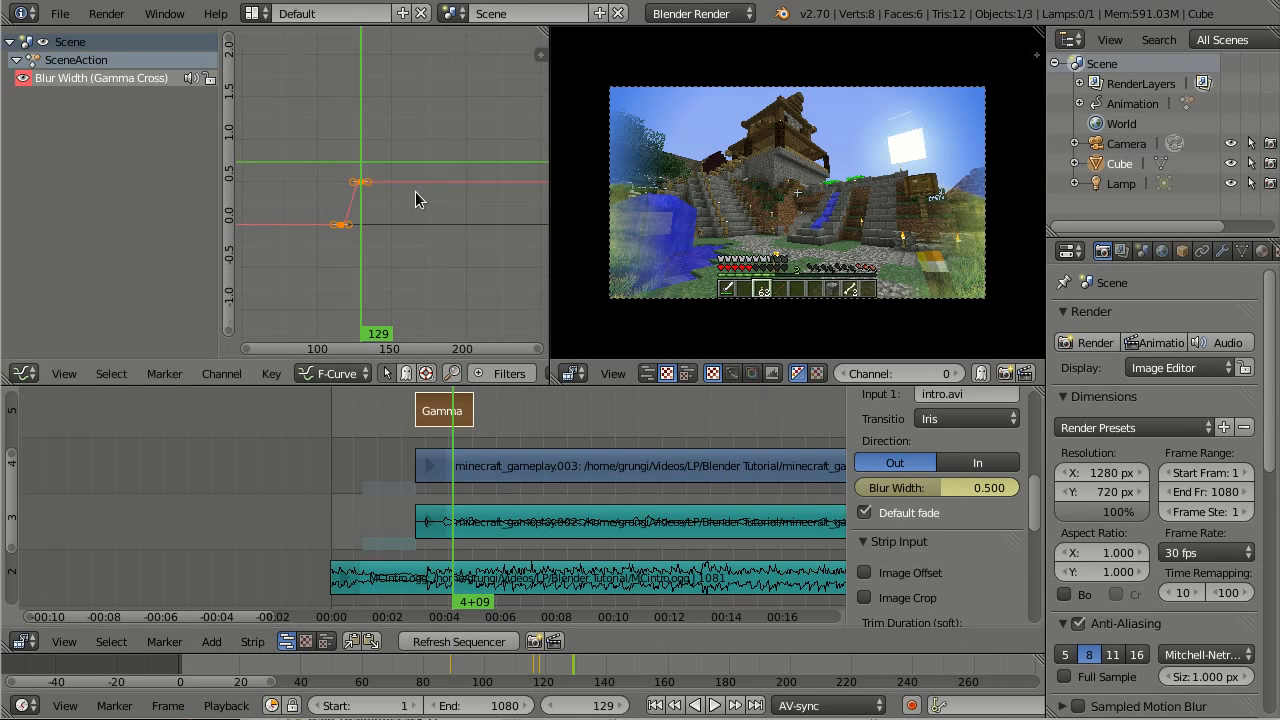
middle_click_drag(415, 191, 456, 178, "ctrl")
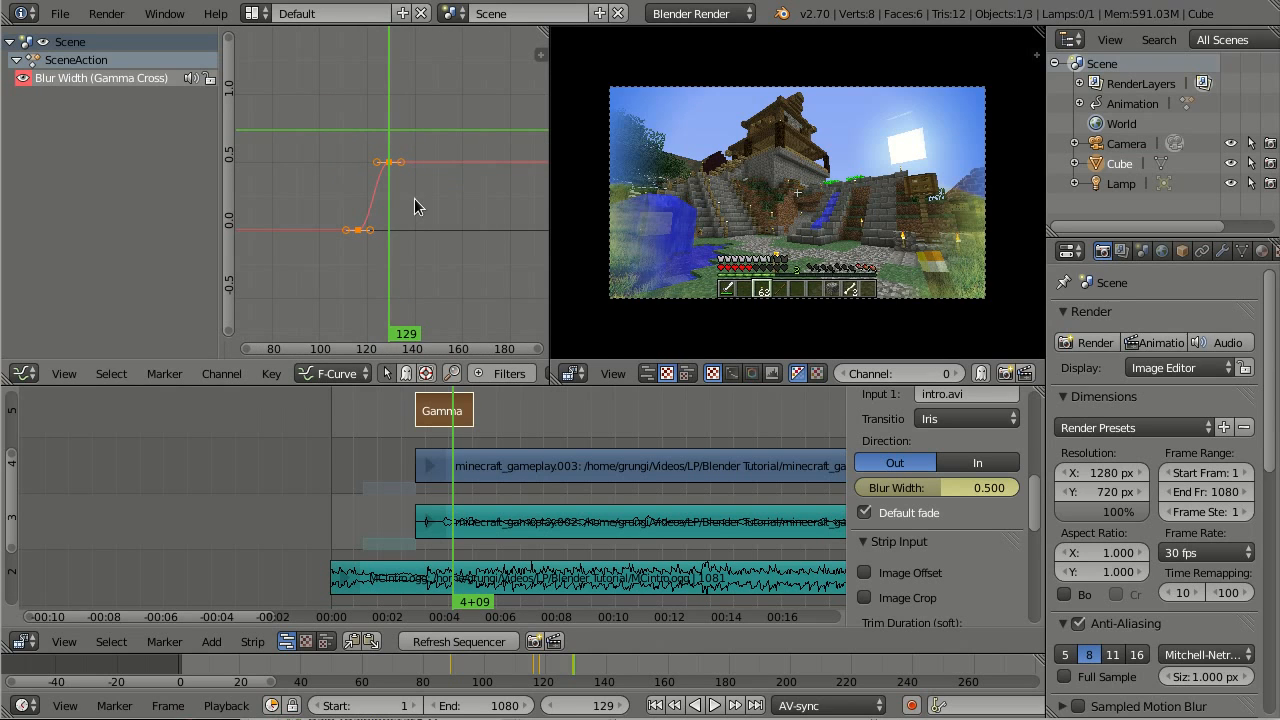
left_click_drag(417, 200, 385, 222)
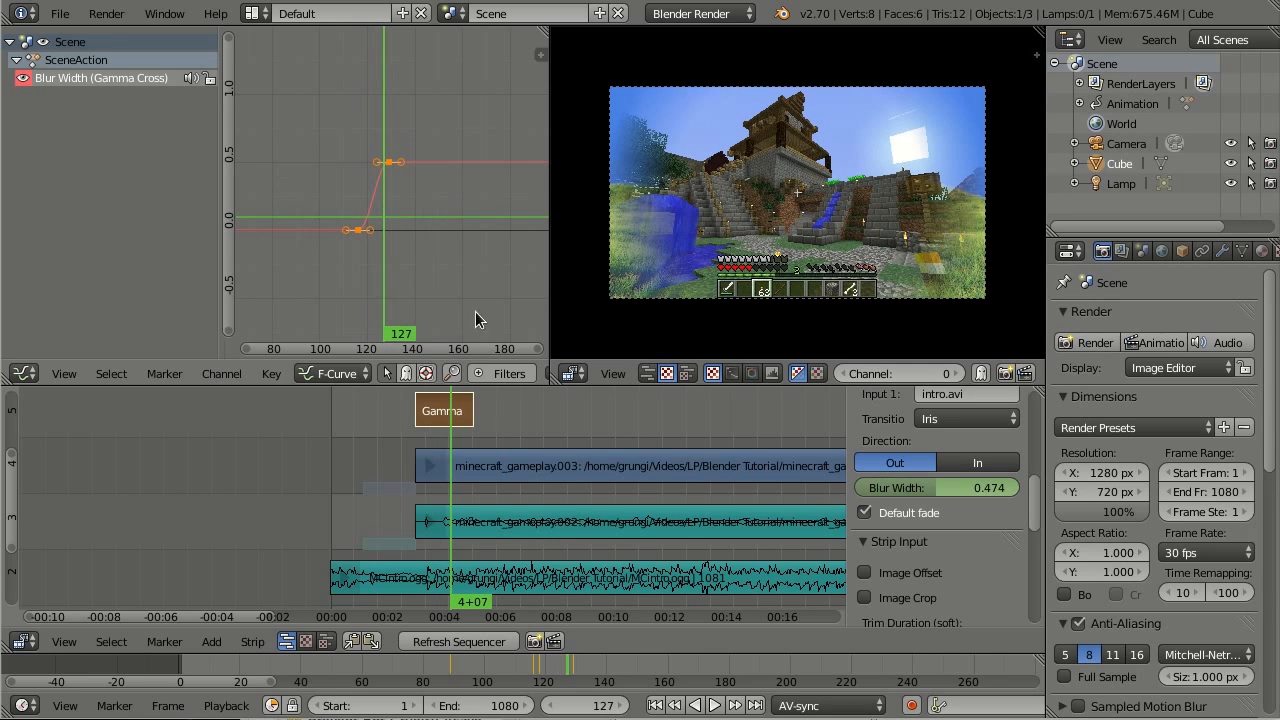
Turn off the wipe's default fade to inspect its effect fader, scrub to frame 129, and re-enable the default fade
left_click(864, 512)
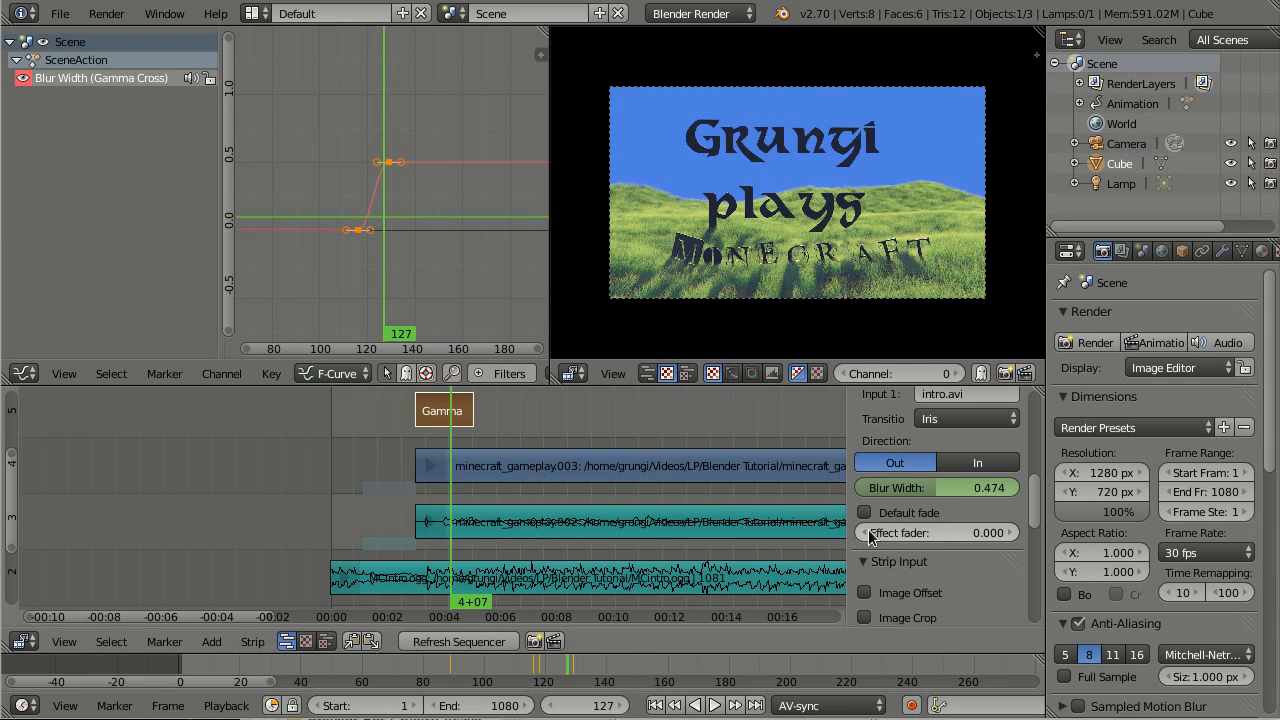
left_click_drag(869, 537, 900, 535)
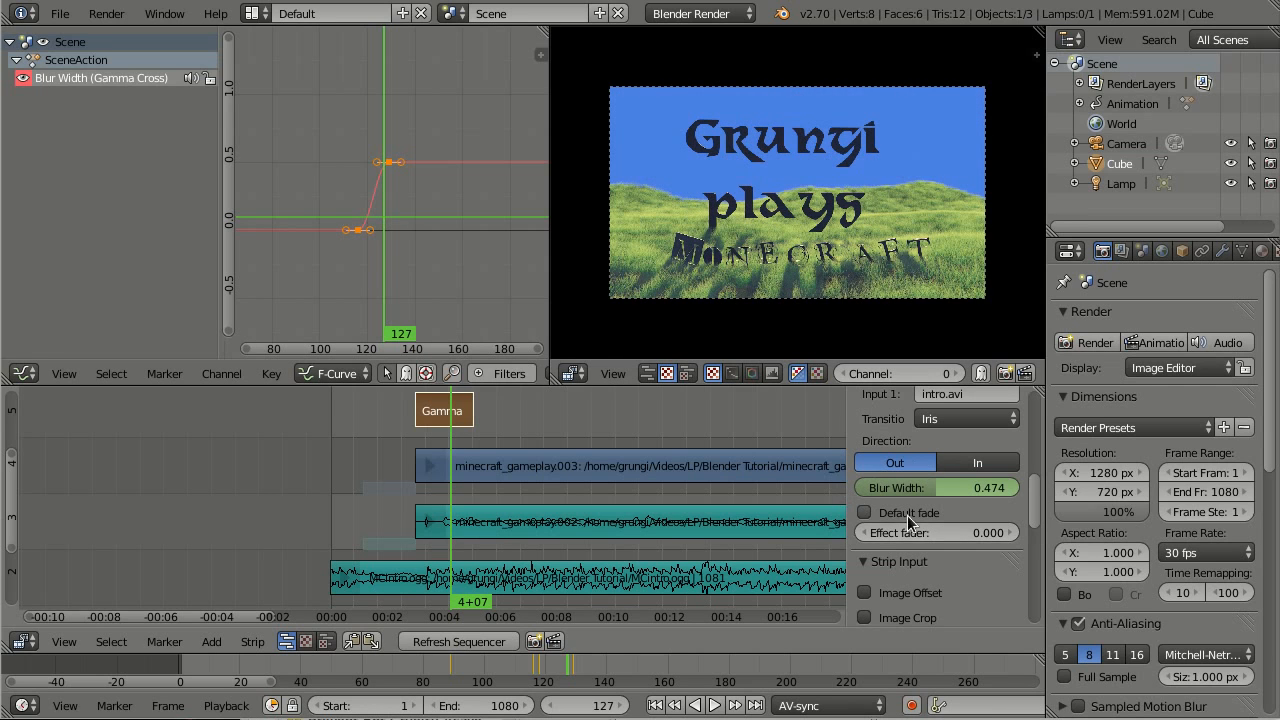
mouse_move(930, 532)
left_mouse_down()
mouse_move(1075, 532)
mouse_move(930, 532)
left_mouse_up()
left_click_drag(315, 158, 431, 152)
mouse_move(388, 201)
left_mouse_down()
mouse_move(329, 221)
mouse_move(328, 177)
mouse_move(390, 183)
left_mouse_up()
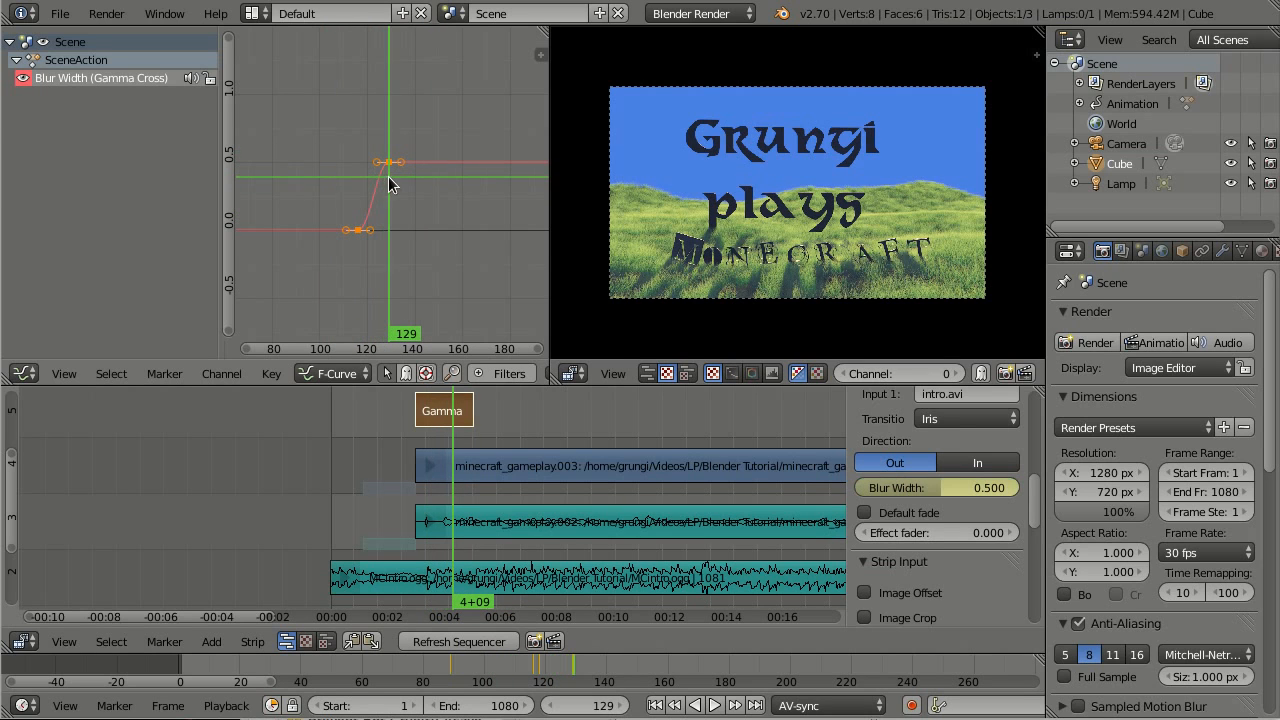
left_click(864, 512)
Scrub to frame 107 to check the wipe, and switch the Graph Editor area to a File Browser
mouse_move(352, 228)
left_mouse_down()
mouse_move(316, 228)
mouse_move(448, 215)
mouse_move(340, 238)
left_mouse_up()
scroll(338, 239, "down", 3)
scroll(335, 231, "down", 3)
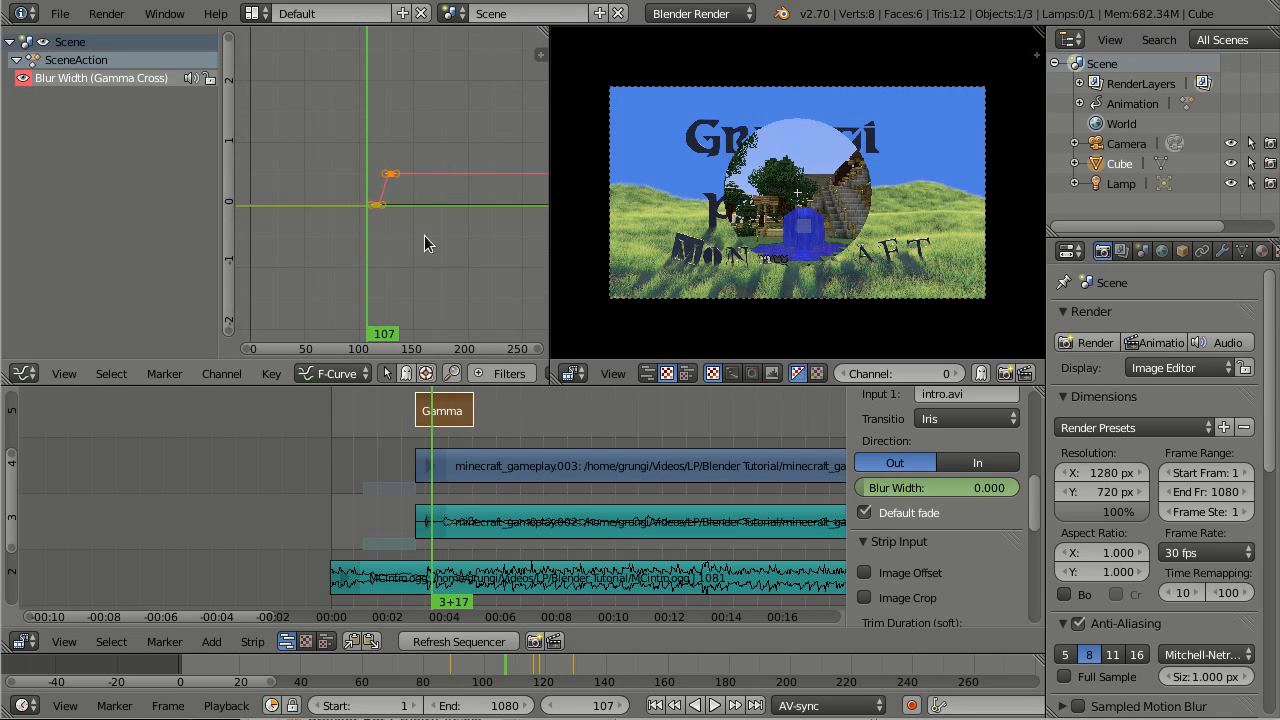
middle_click_drag(424, 235, 384, 218)
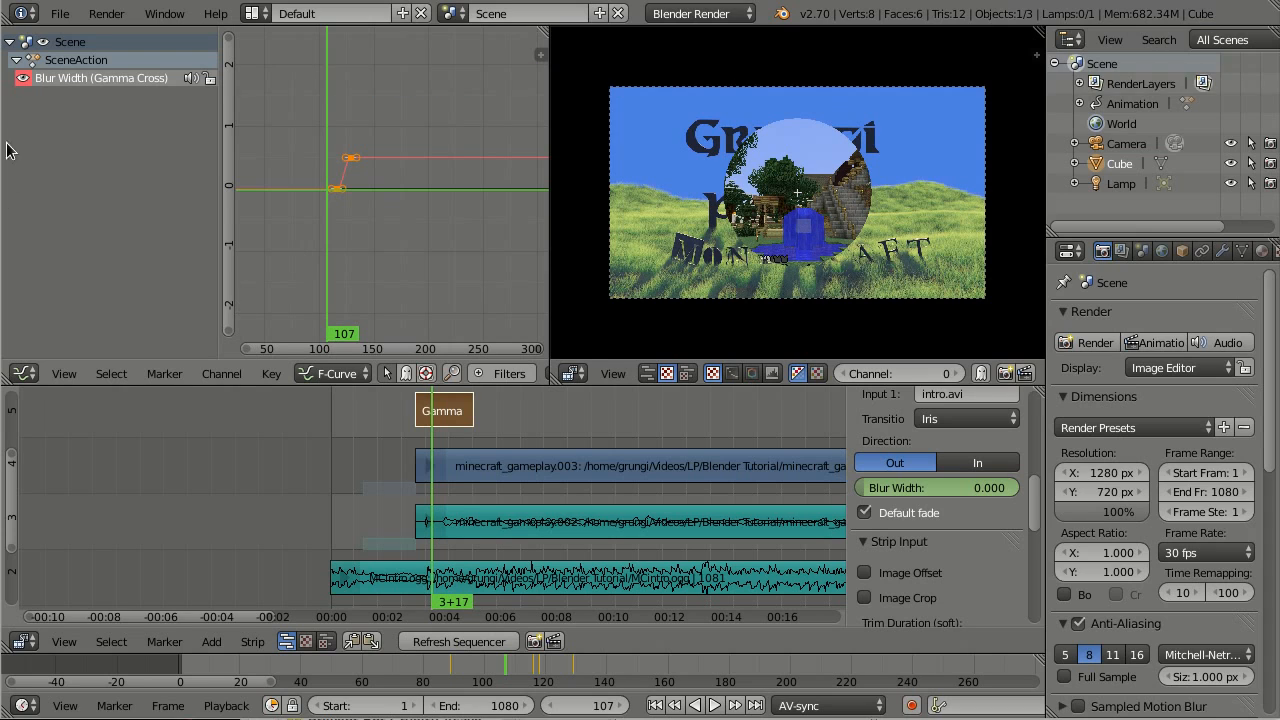
left_click(30, 376)
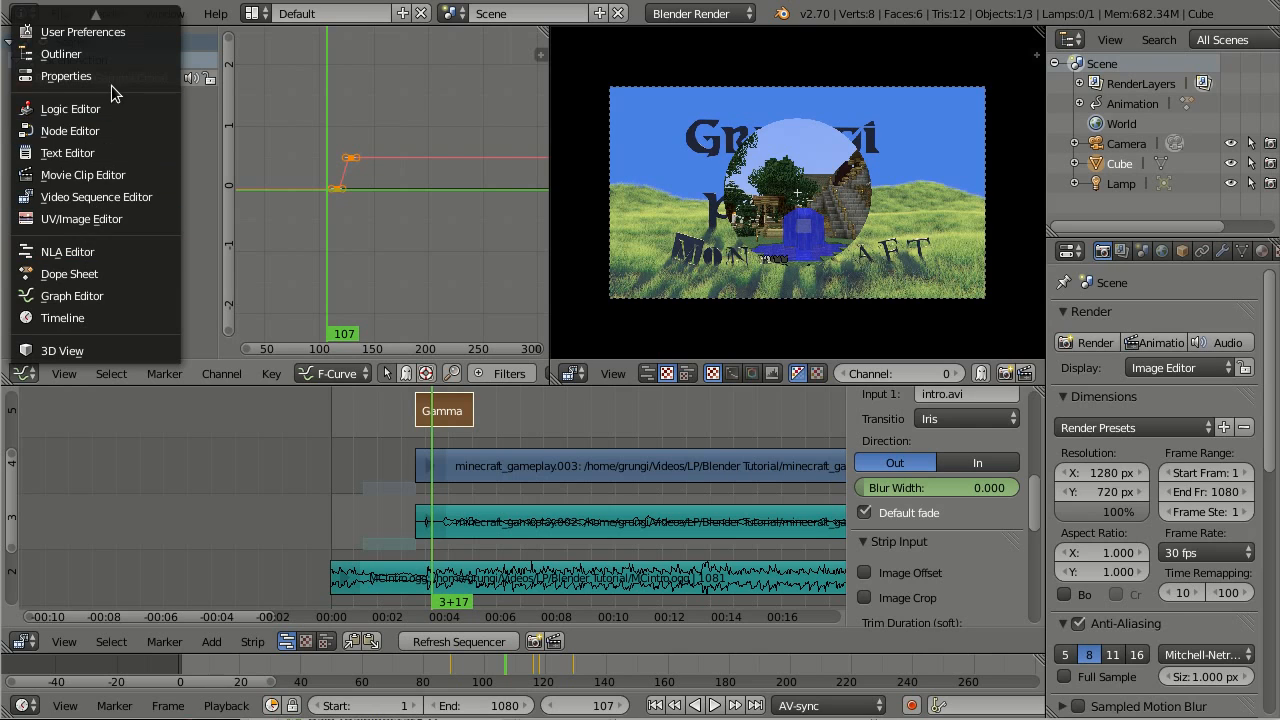
mouse_move(90, 8)
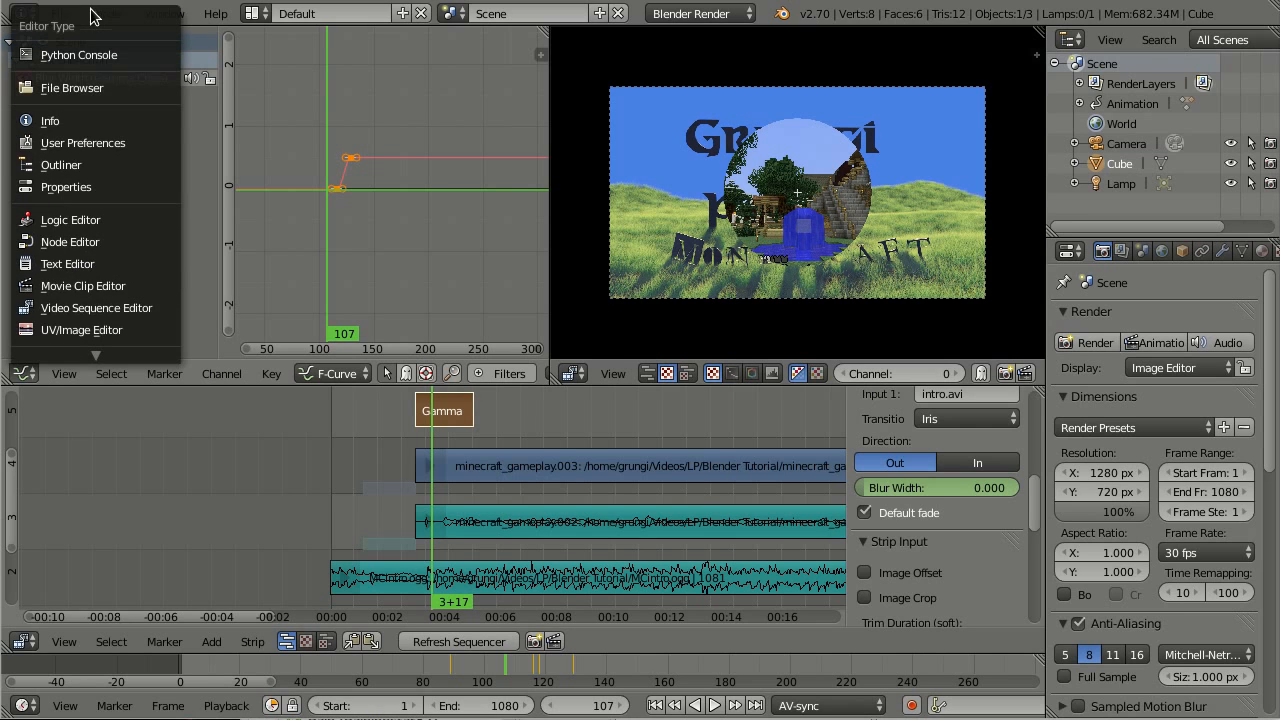
left_click(90, 90)
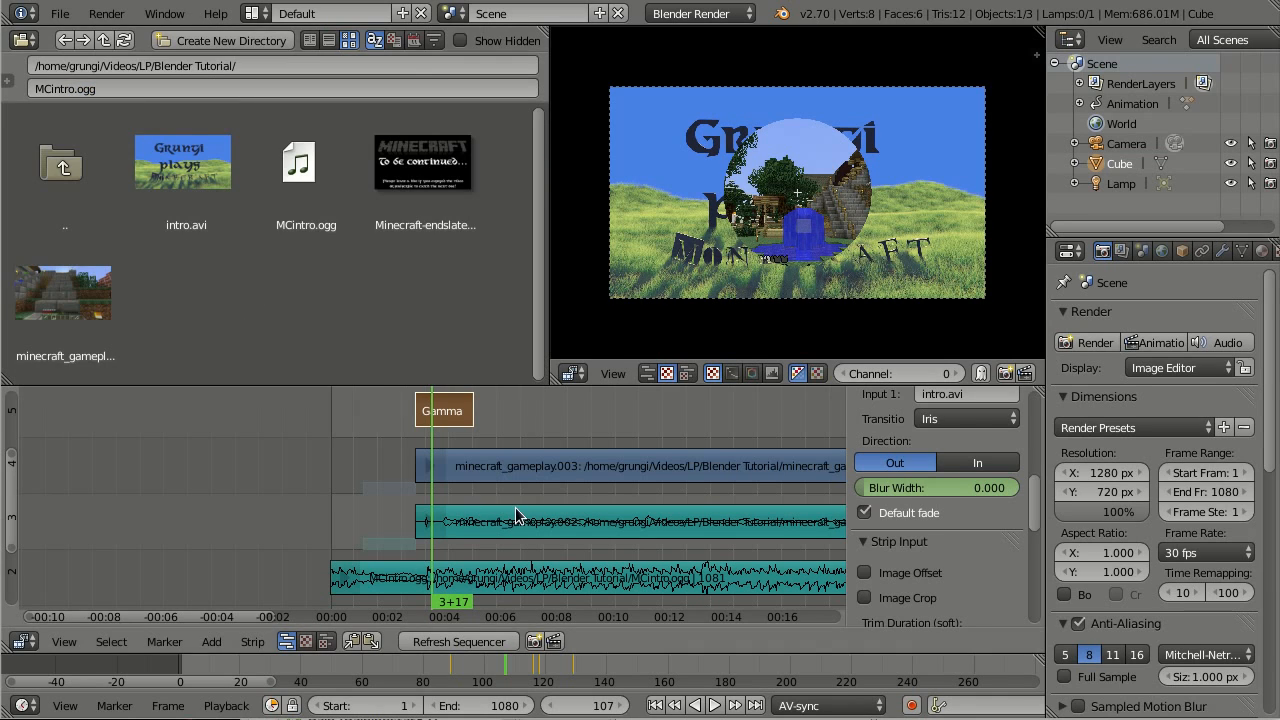
Select Minecraft-endslate.png in the file browser and set the scene's end frame to 10000
scroll(516, 515, "down", 1)
middle_click_drag(661, 491, 527, 474)
scroll(527, 474, "down", 1)
scroll(526, 473, "down", 6)
middle_click_drag(677, 488, 504, 494)
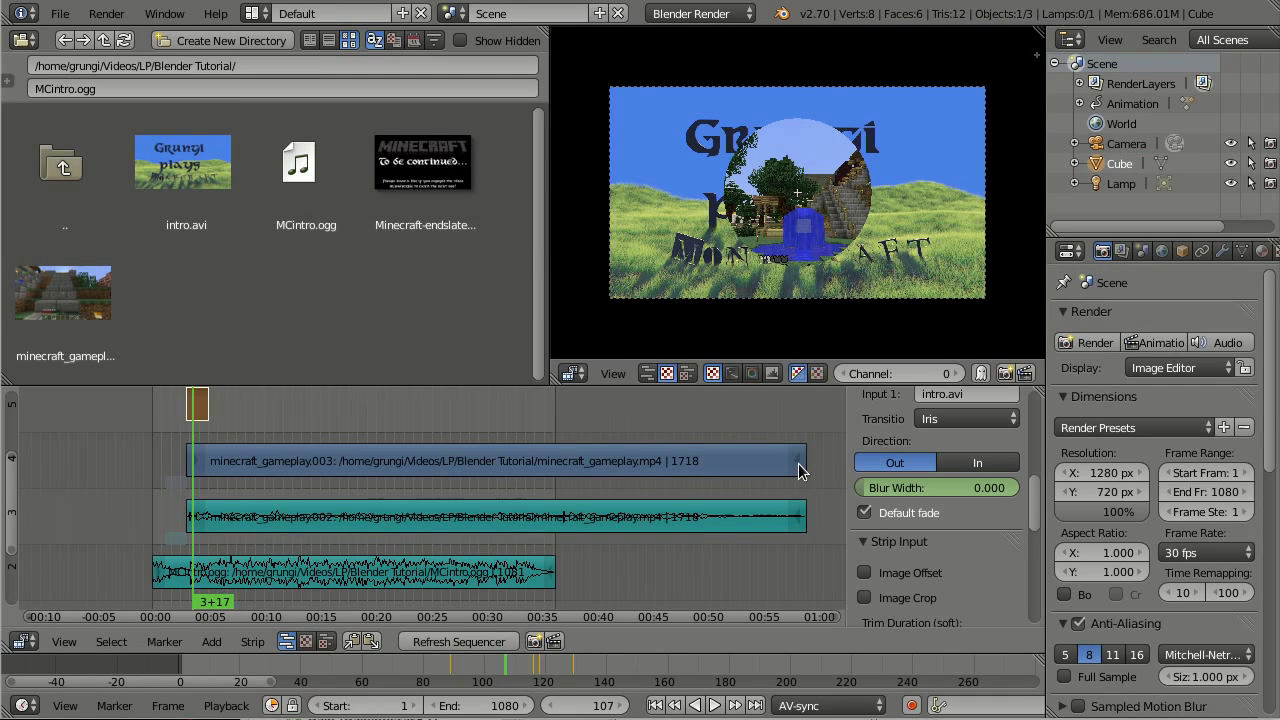
left_click(399, 188)
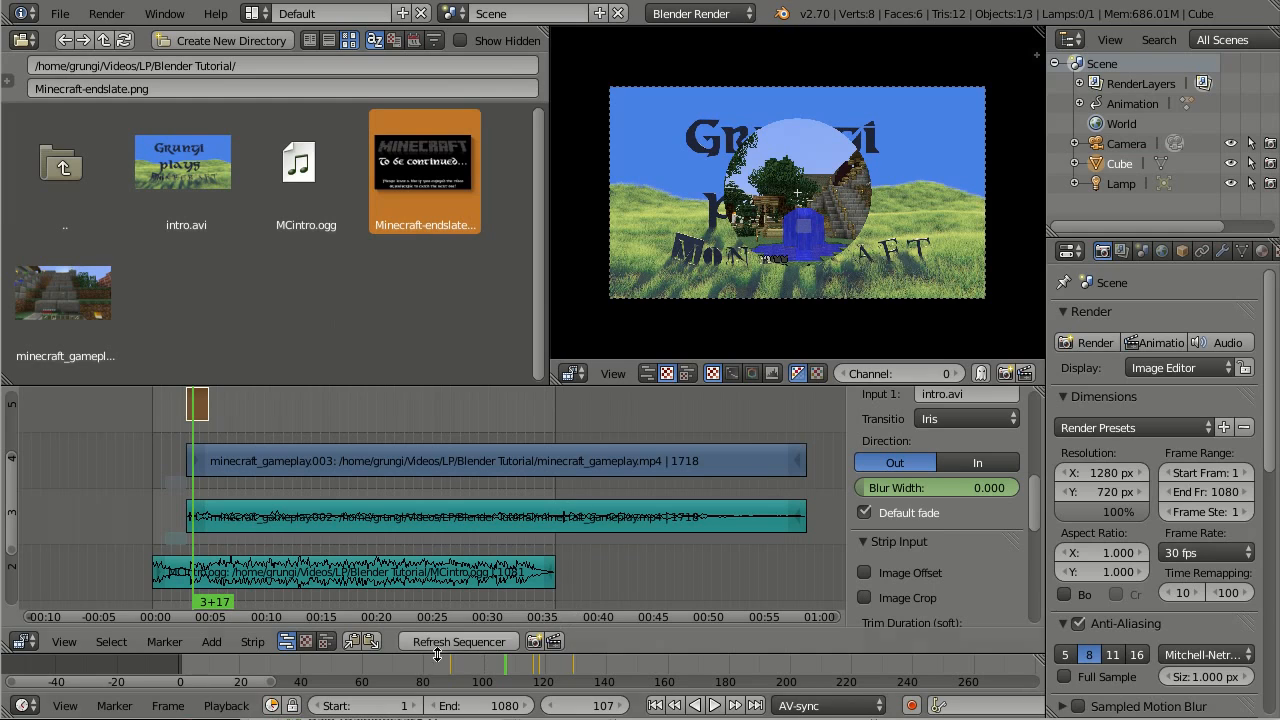
left_click(472, 714)
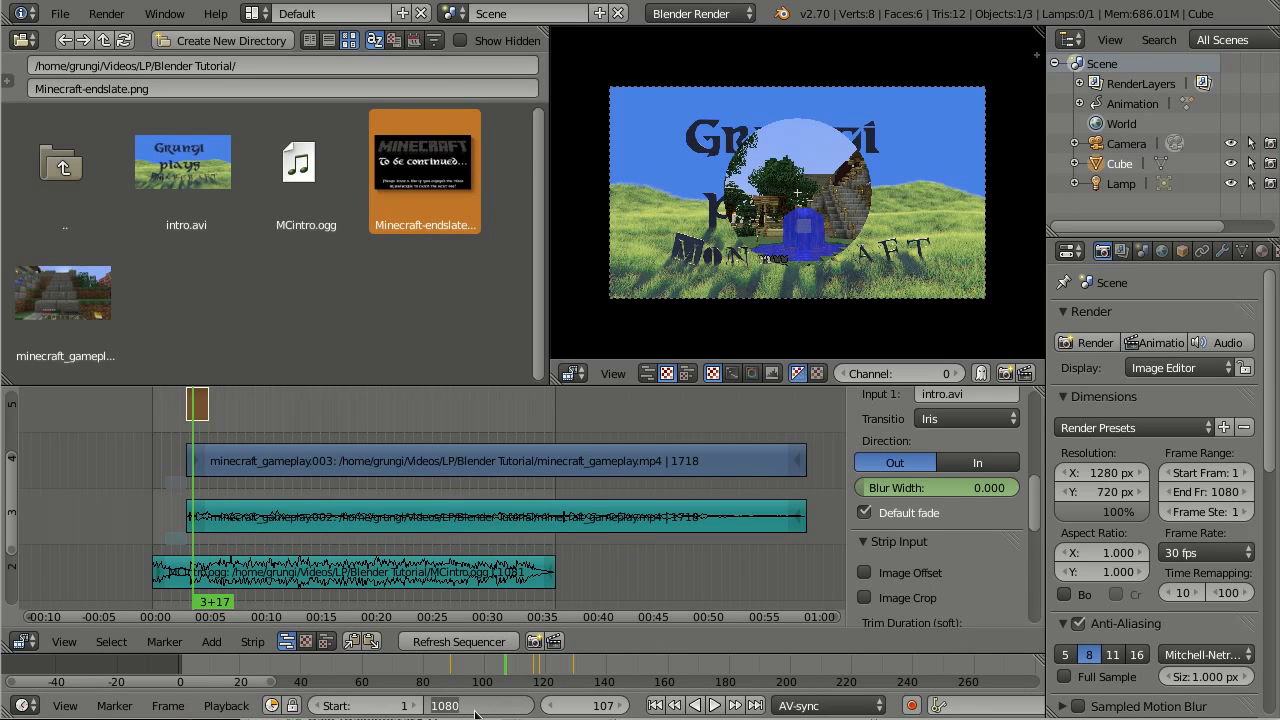
type("10000")
key("Return")
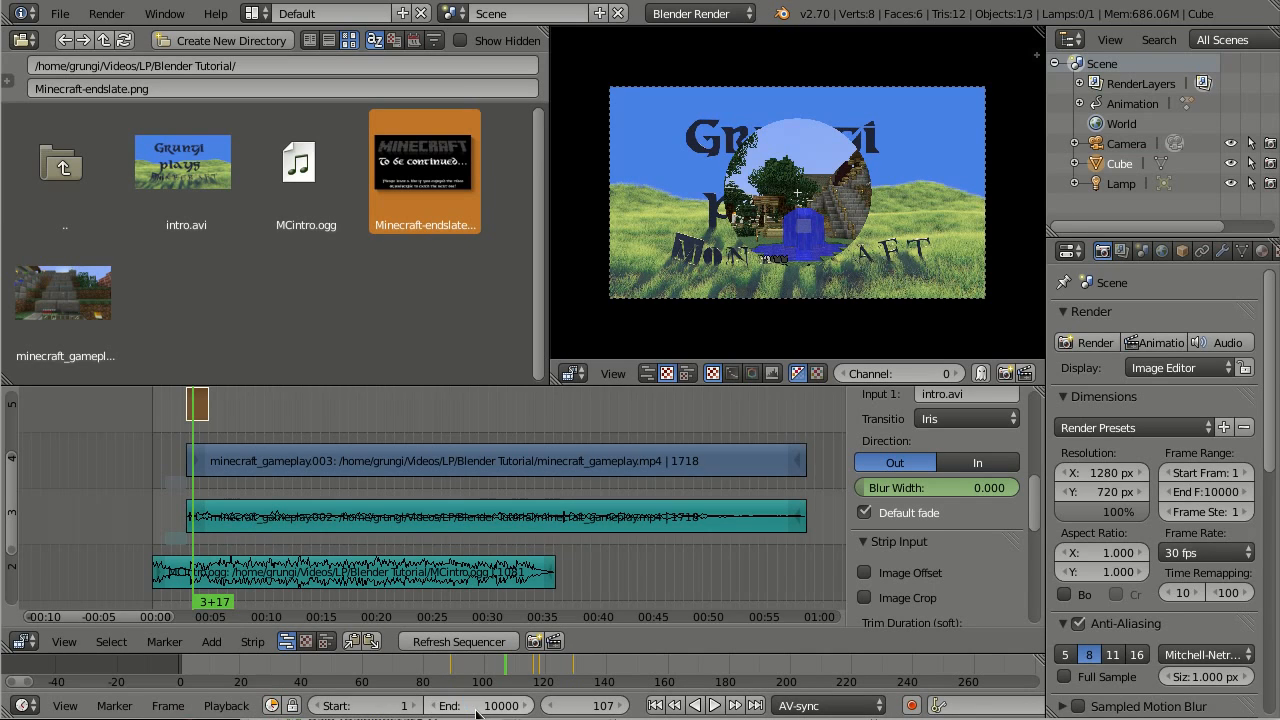
Scrub through the end of the gameplay footage and place the playhead at frame 1569
scroll(623, 551, "up", 1)
middle_click_drag(654, 467, 516, 509)
left_click(548, 458)
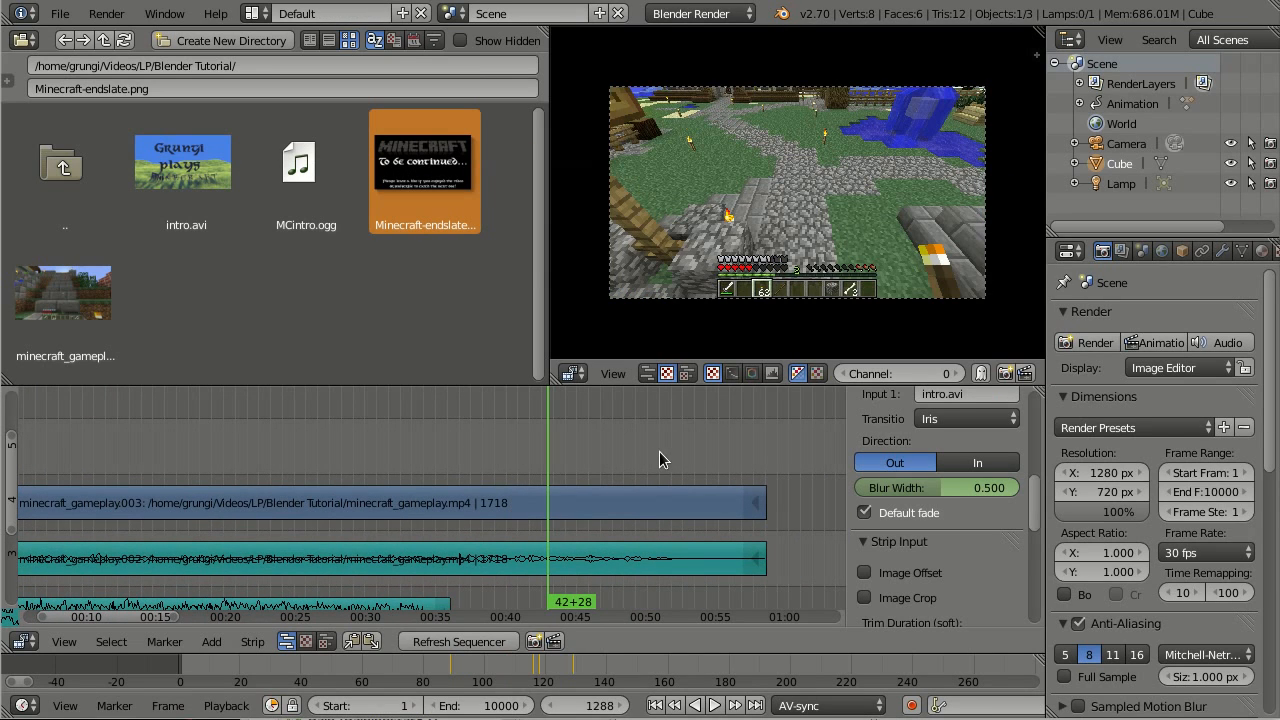
left_click_drag(659, 451, 654, 450)
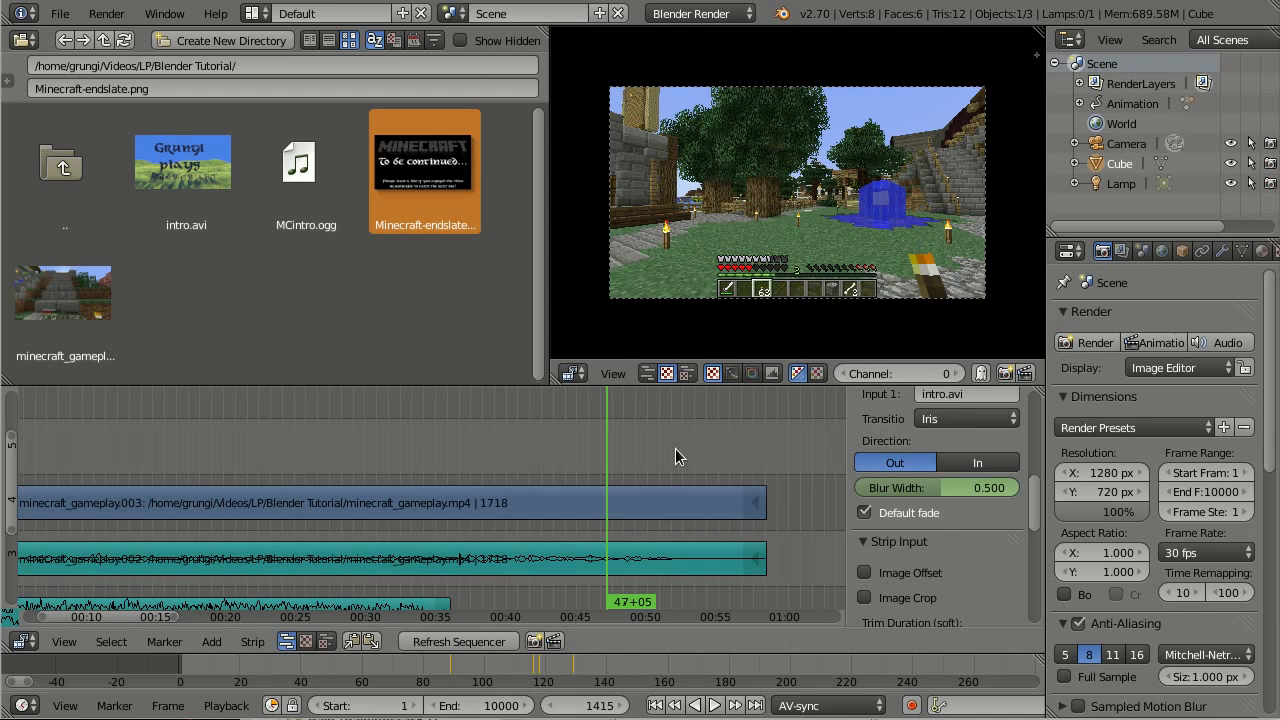
left_click(678, 447)
Cut the gameplay video and audio strips at frame 1569 and erase the pieces after the cut
scroll(701, 520, "up", 3)
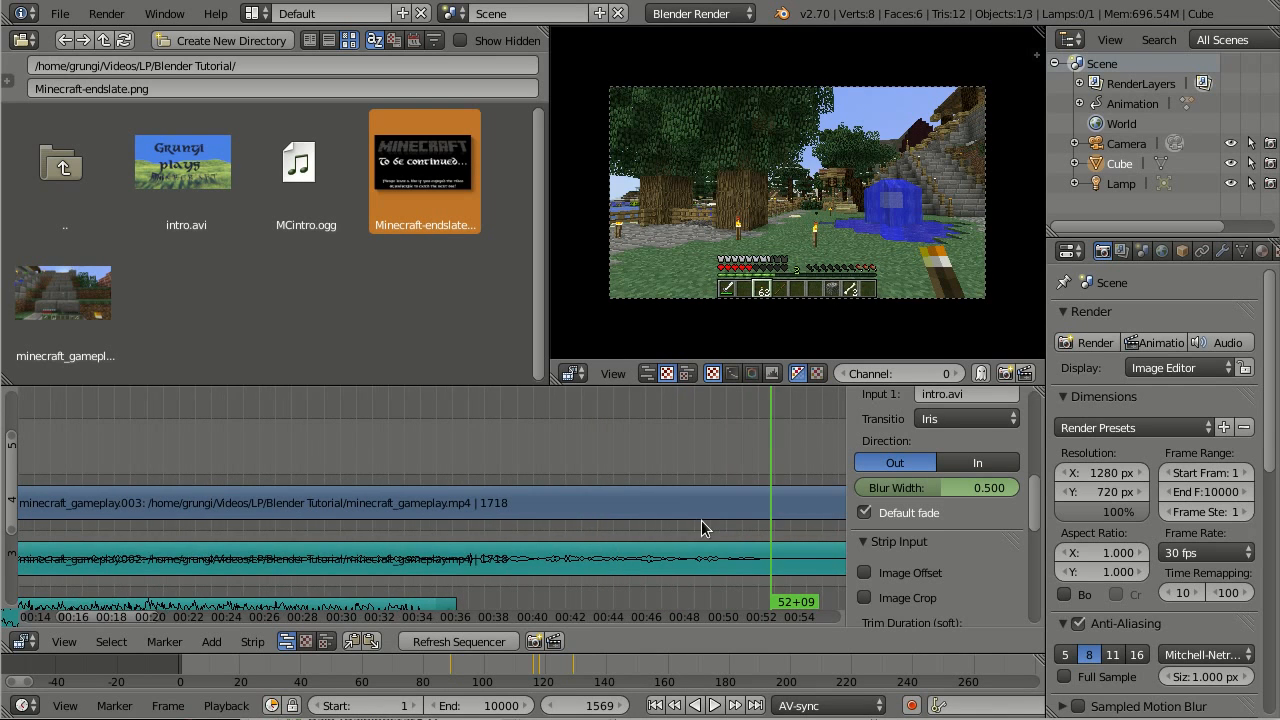
middle_click_drag(701, 520, 614, 531)
right_click(697, 517)
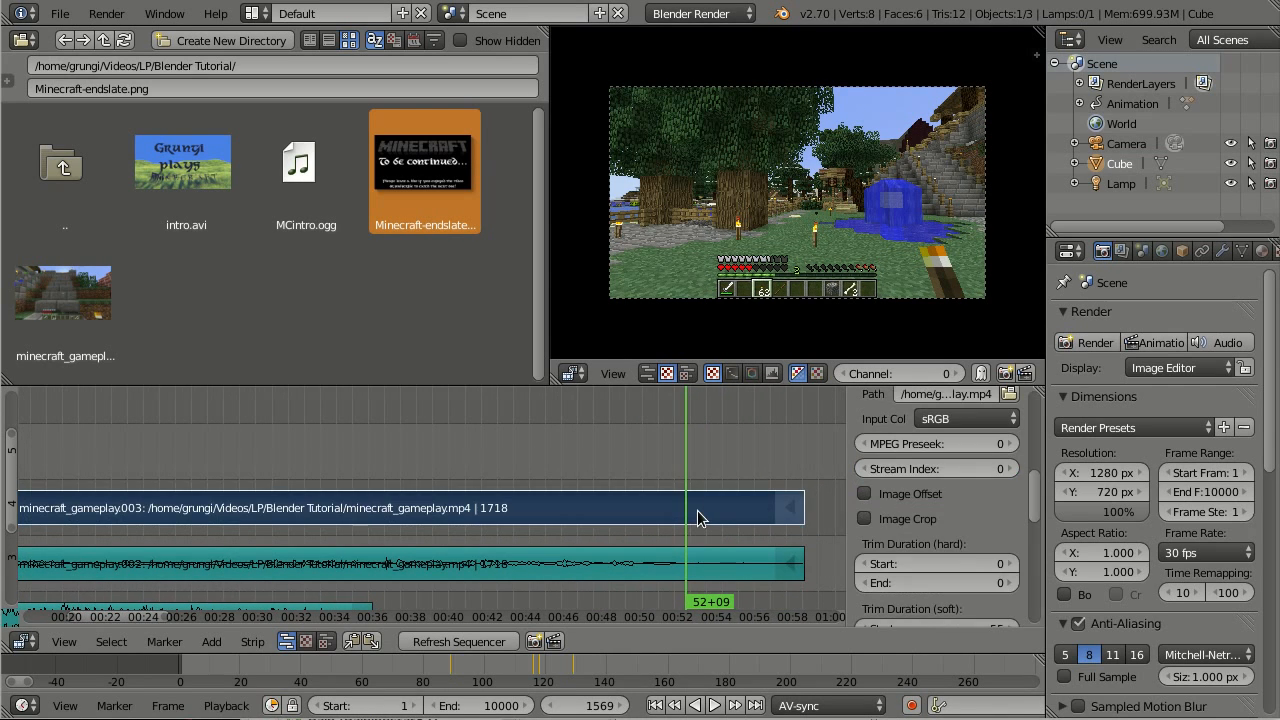
right_click(698, 563)
middle_click_drag(702, 486, 687, 434)
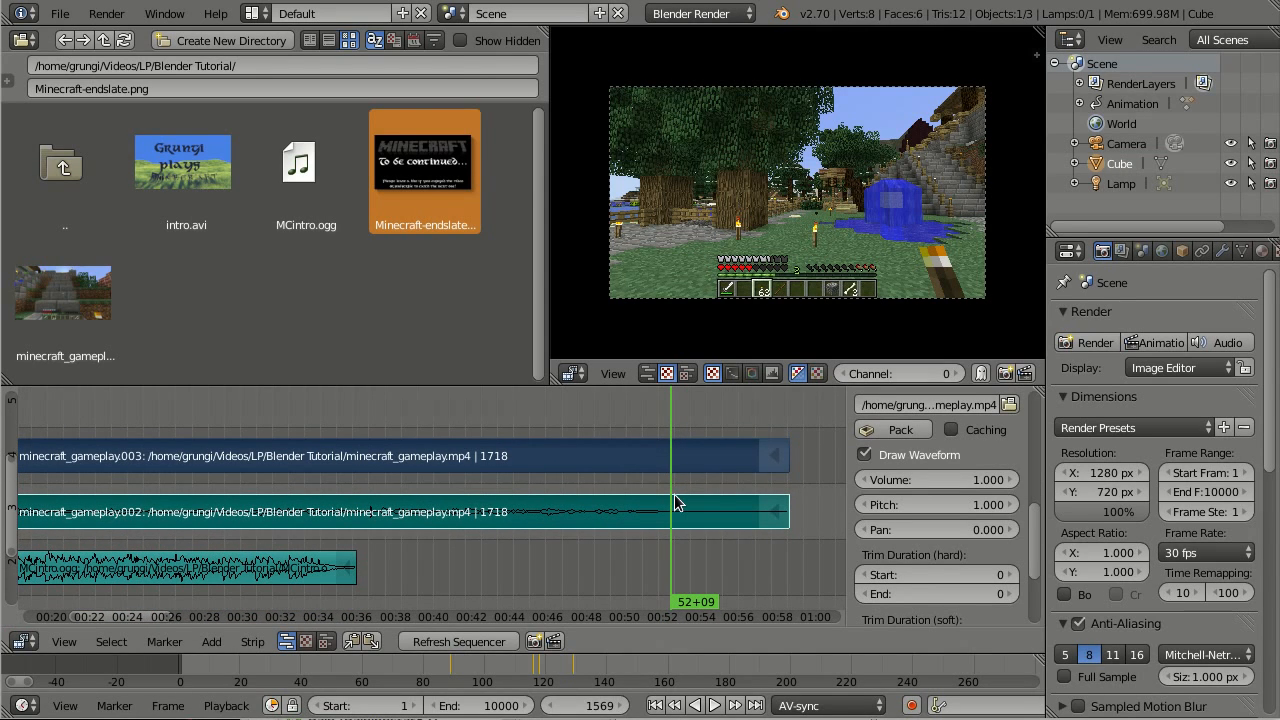
key("k")
key("x")
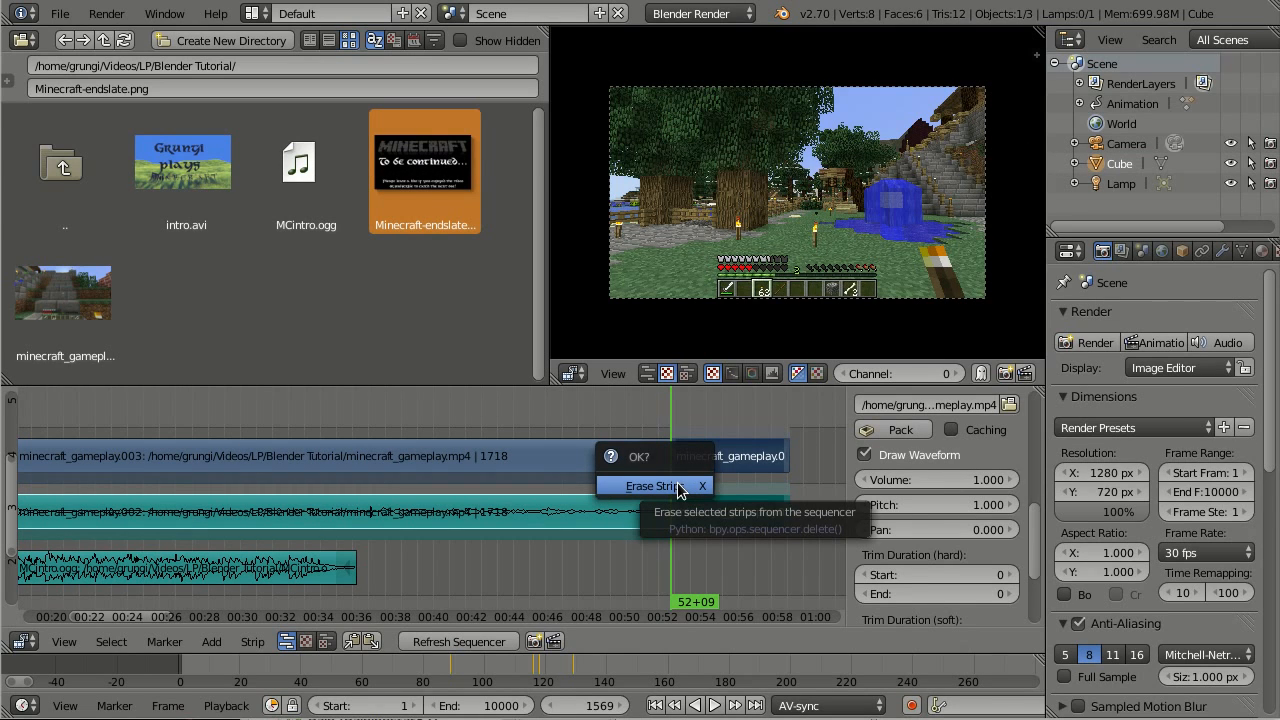
left_click(677, 486)
middle_click_drag(720, 440, 724, 493)
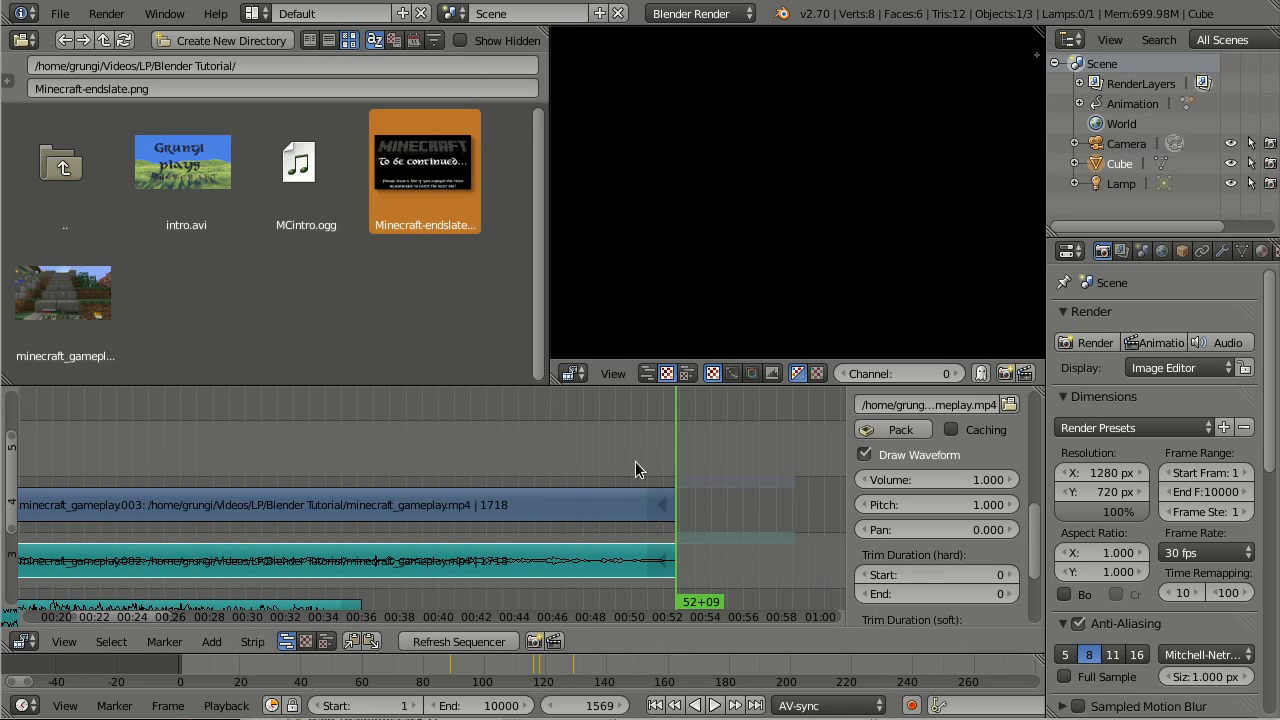
Move the playhead to frame 1496 and add Minecraft-endslate.png there as an image strip in channel 1
left_click(616, 460)
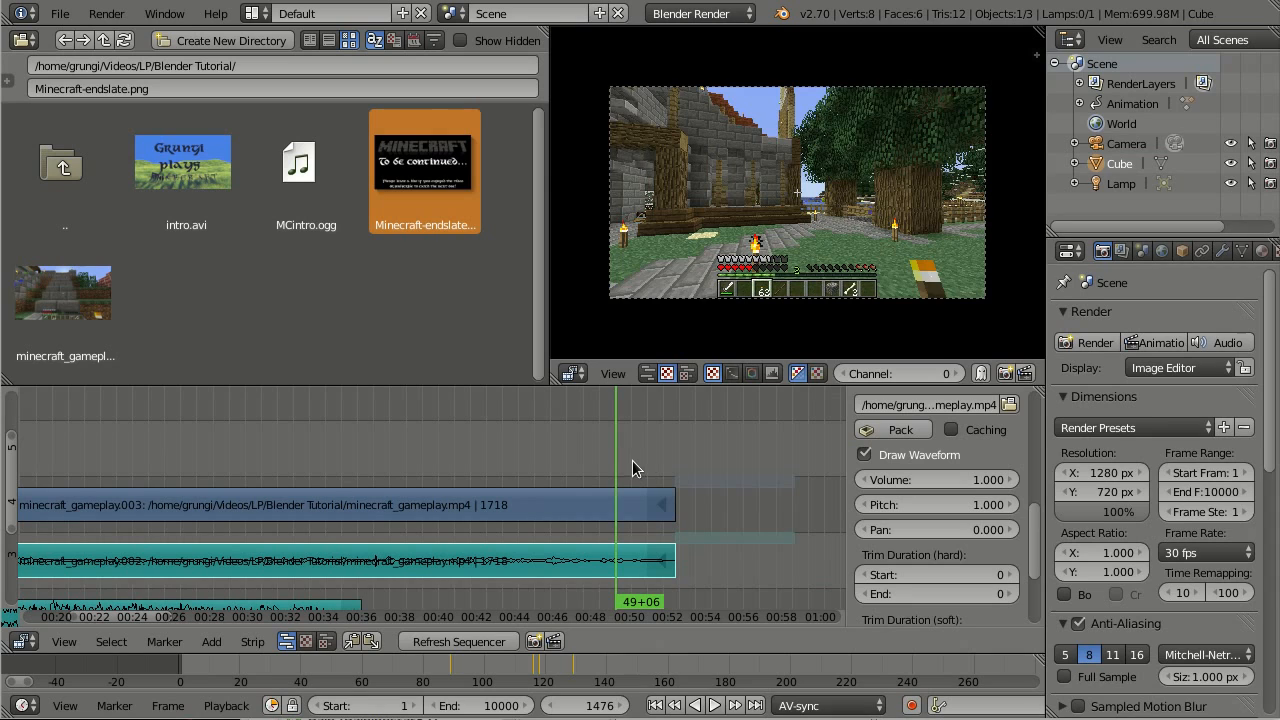
left_click(643, 459)
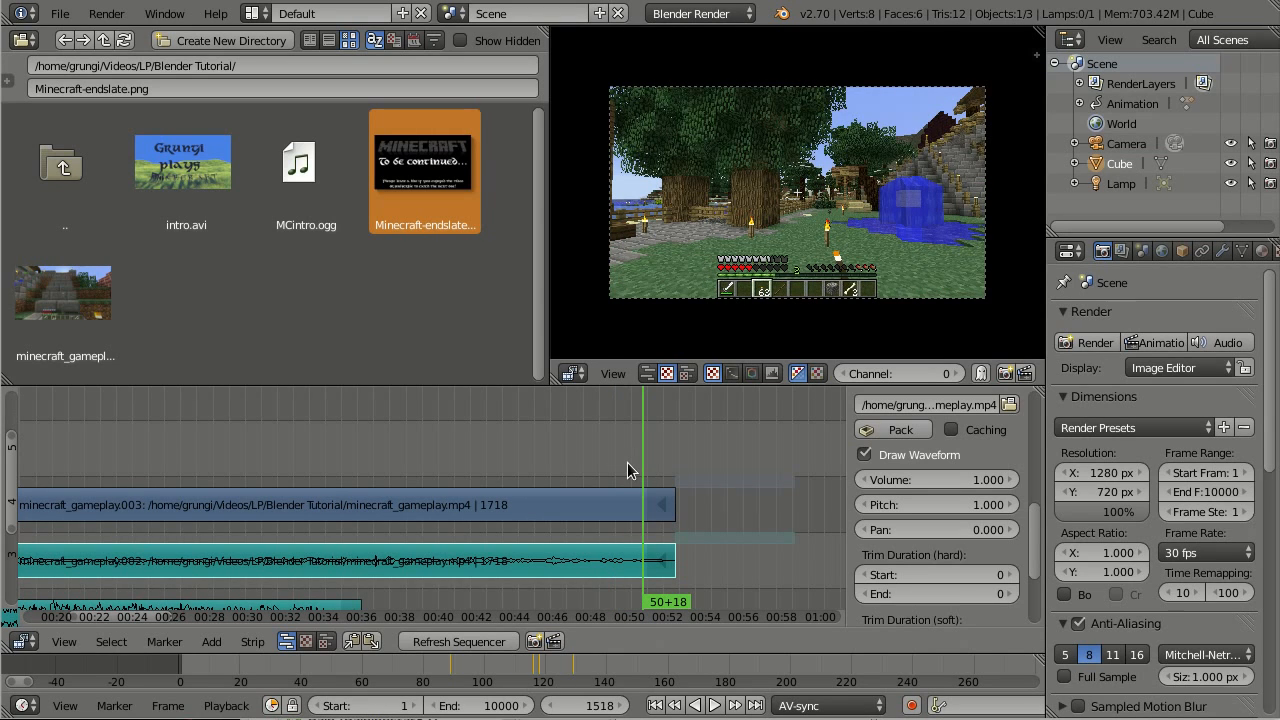
left_click(634, 462)
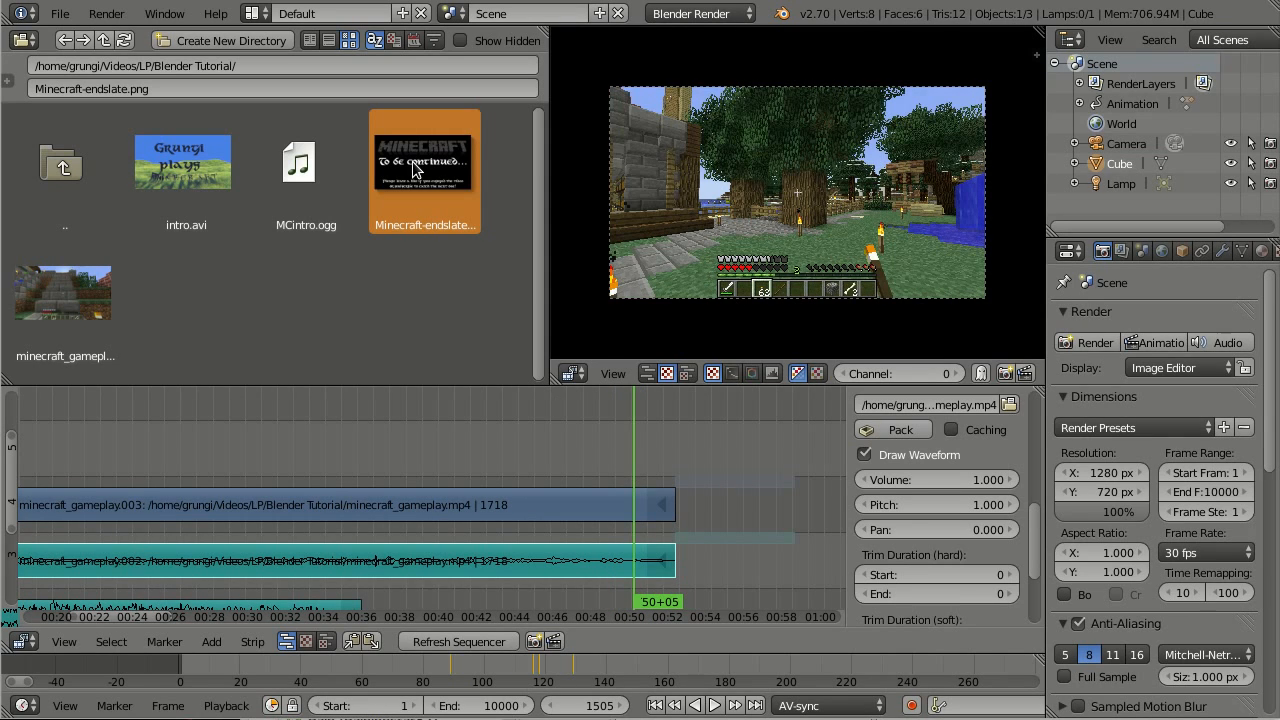
left_click_drag(415, 170, 669, 442)
scroll(700, 459, "down", 7)
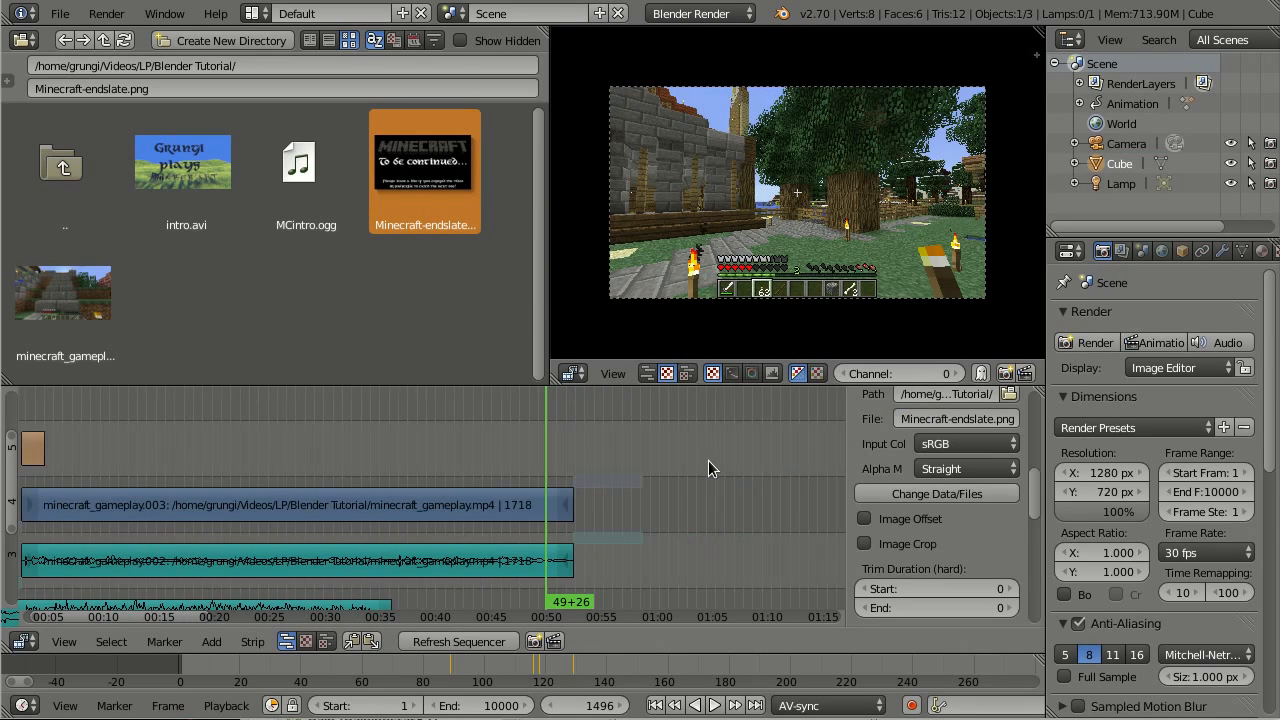
middle_click_drag(709, 461, 718, 567)
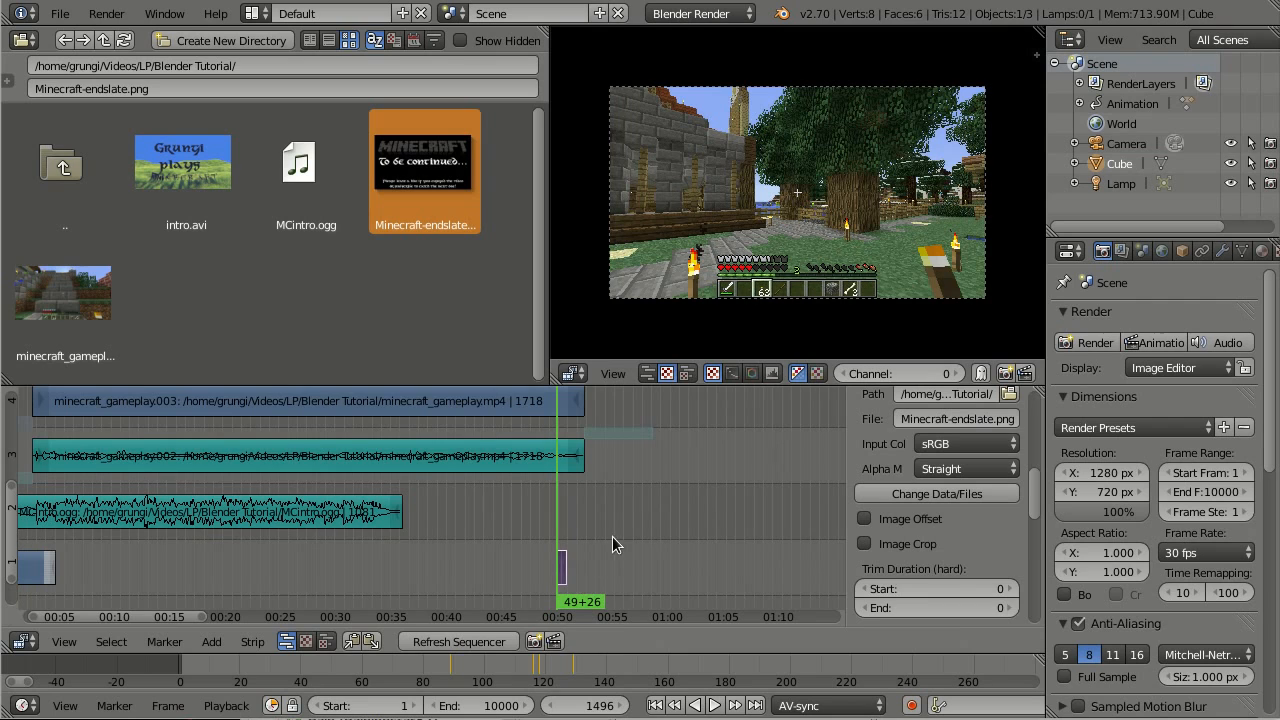
middle_click_drag(613, 537, 397, 562)
scroll(616, 563, "up", 4)
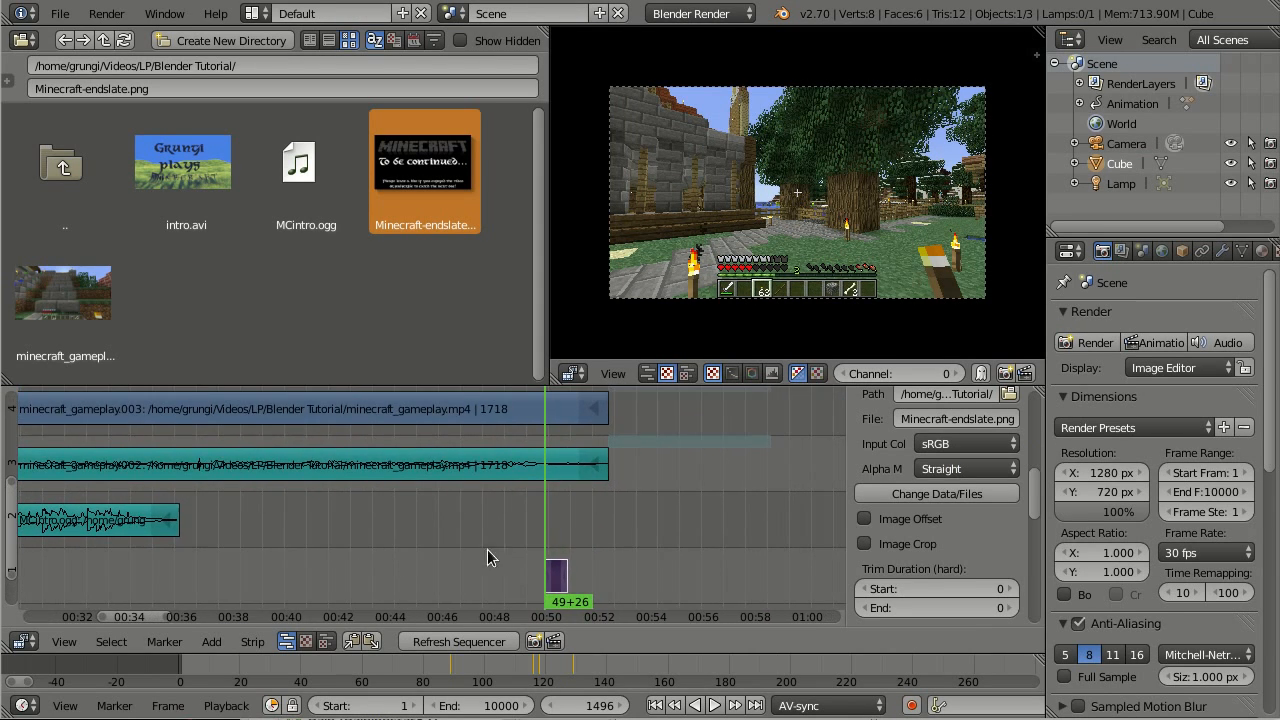
Extend the end of the Minecraft-endslate.png strip to frame 1633
right_click(565, 573)
key("alt+a")
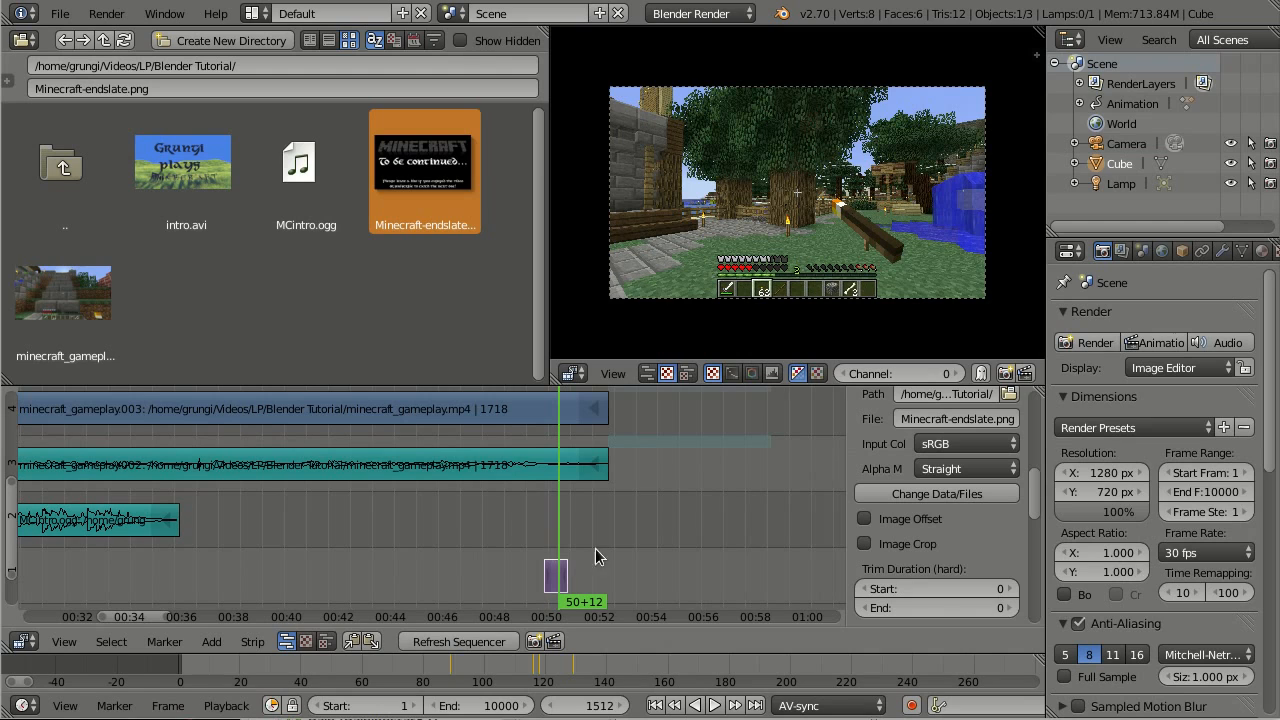
left_click(550, 571)
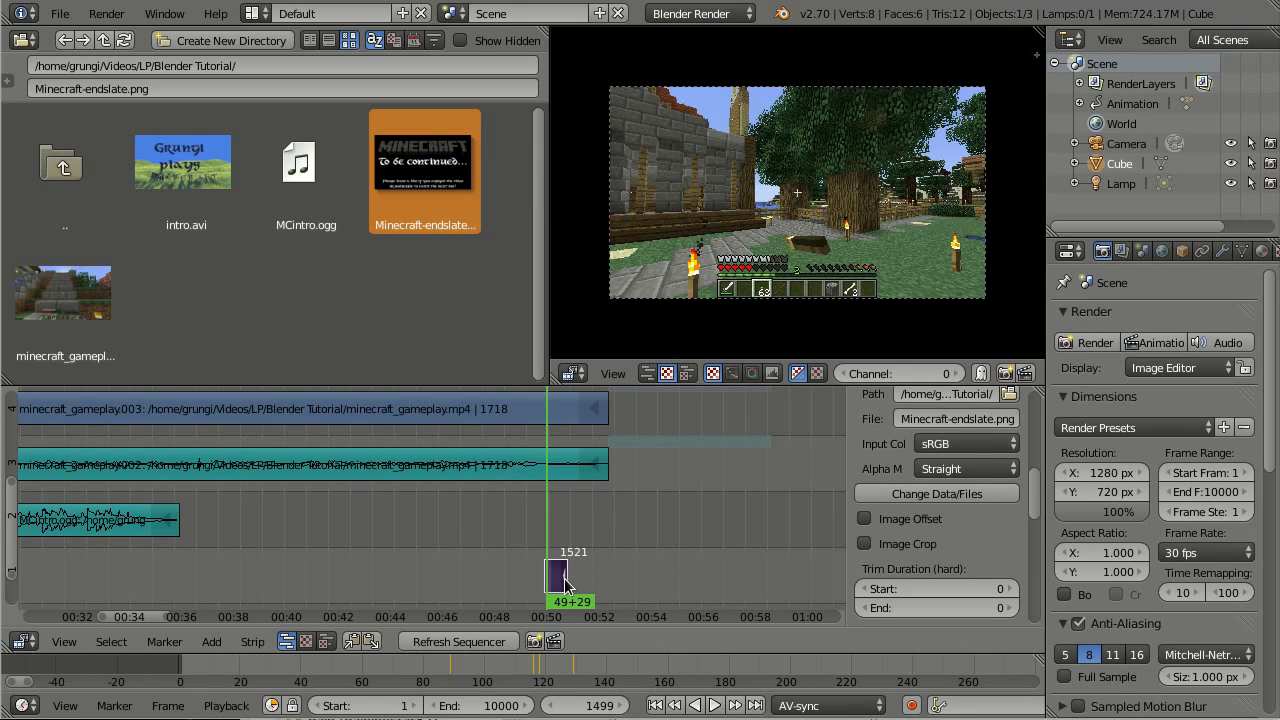
scroll(563, 576, "up", 5)
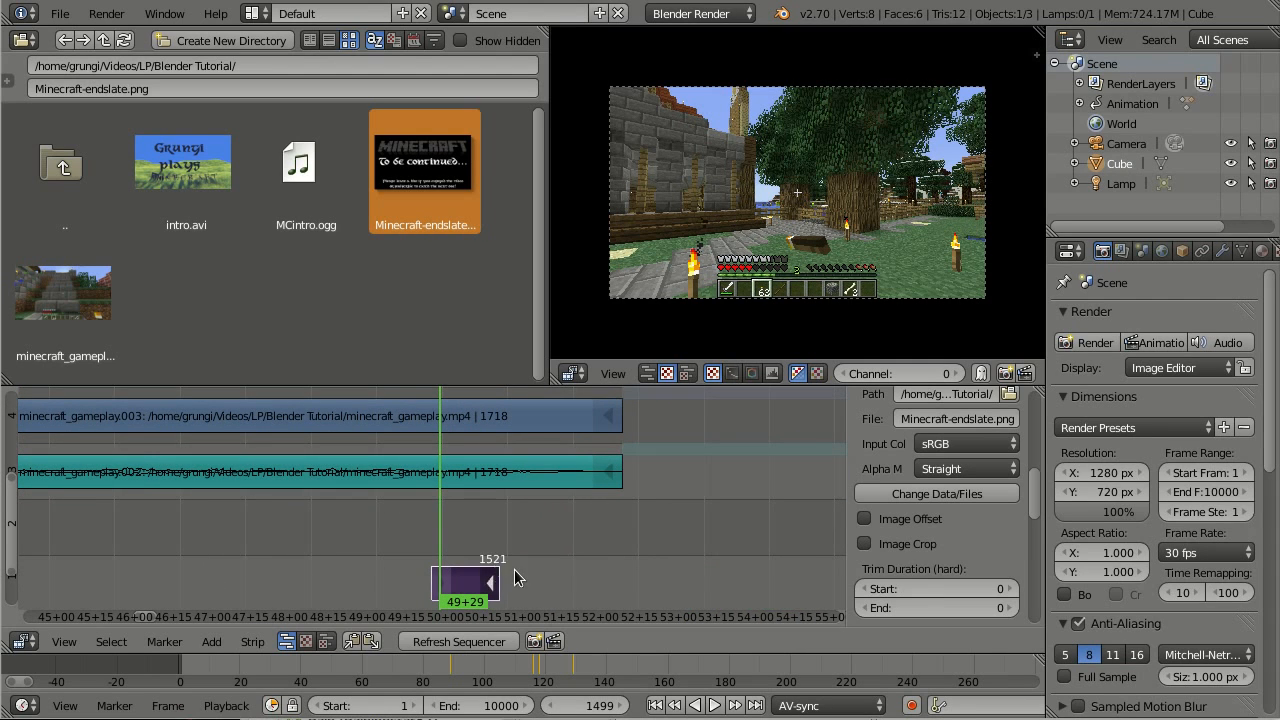
key("g")
left_click(790, 577)
left_click_drag(697, 535, 457, 547)
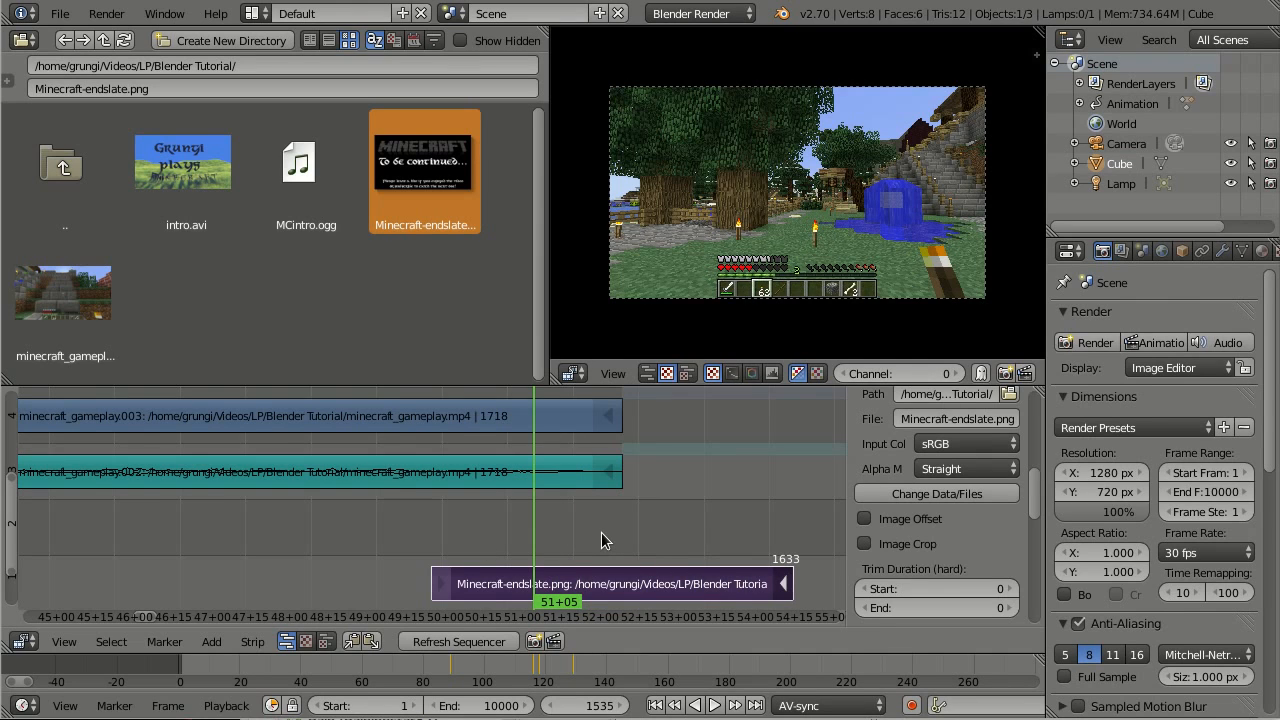
Select the gameplay video strip and the end slate strip and add a Gamma Cross effect from gameplay to end slate
left_click(601, 540)
scroll(595, 515, "down", 3)
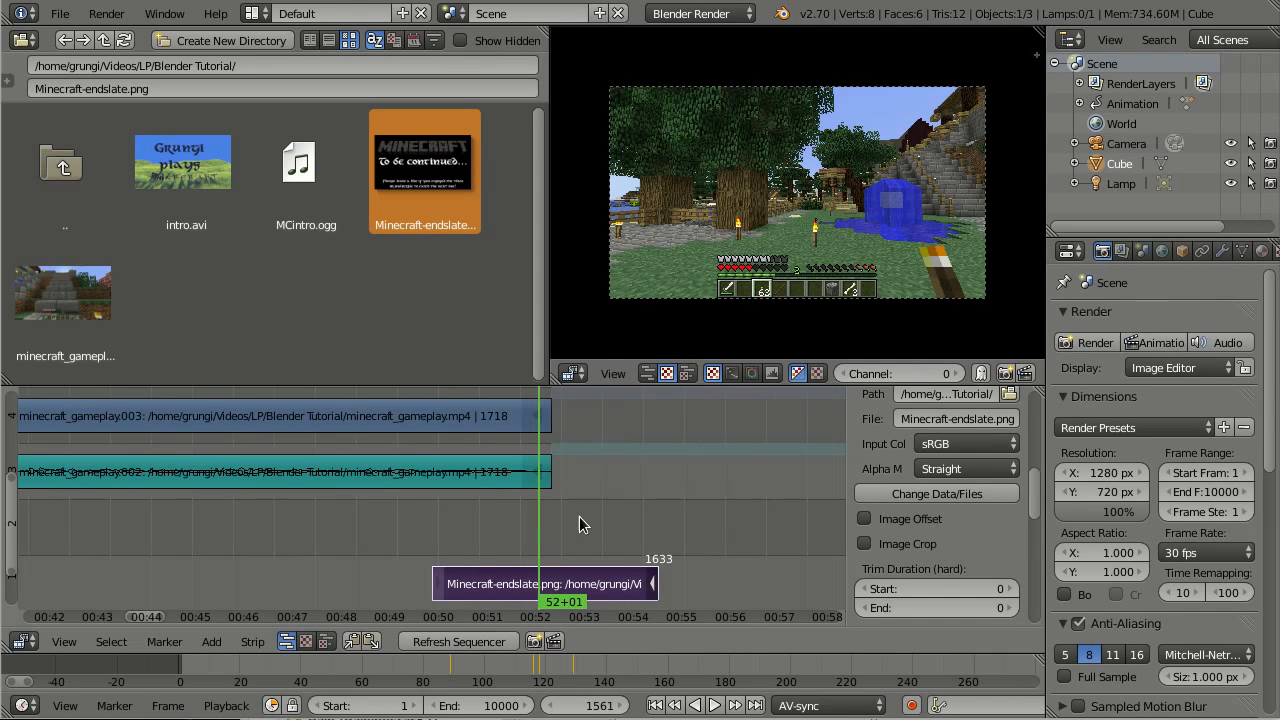
middle_click_drag(582, 473, 578, 487)
right_click(461, 414)
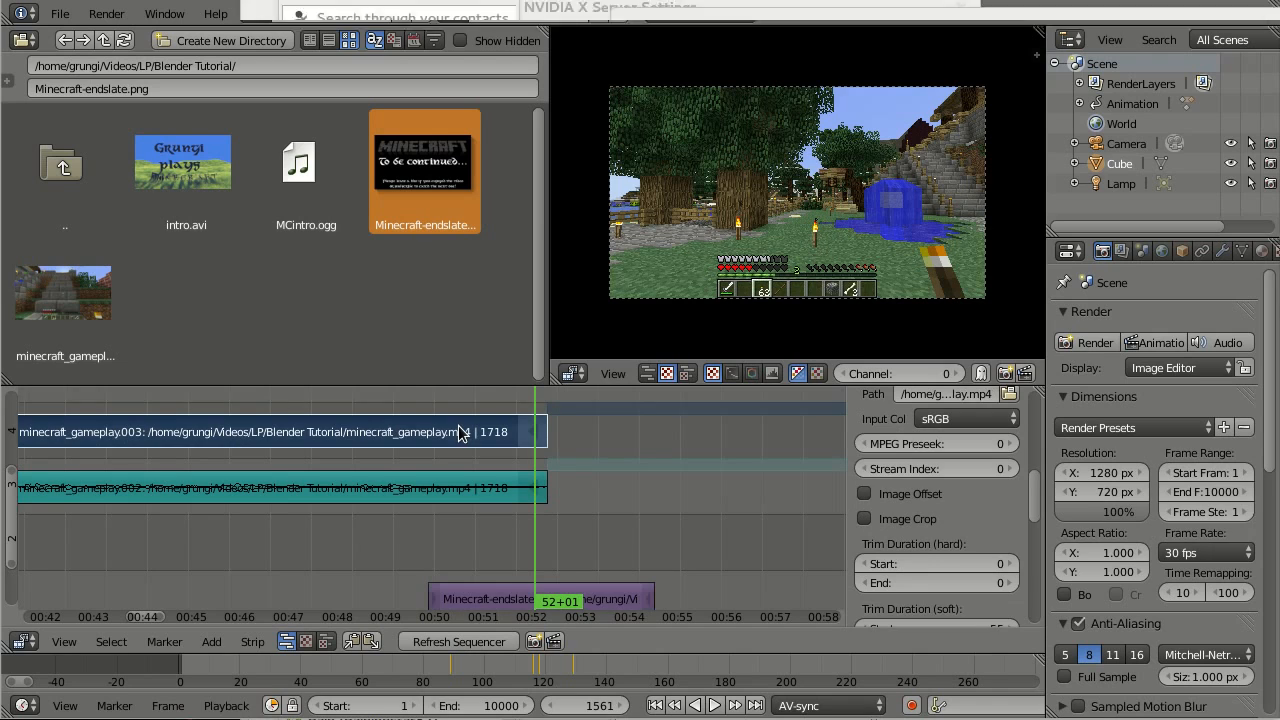
right_click(480, 592)
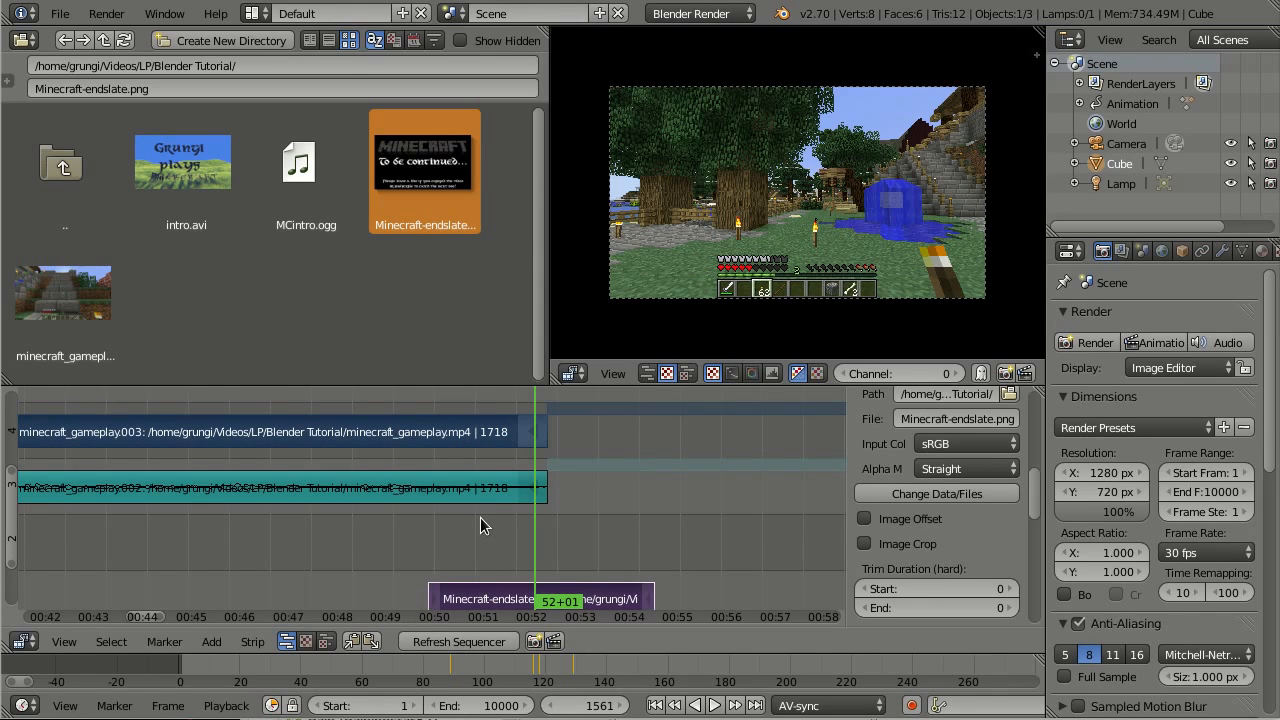
middle_click_drag(480, 524, 483, 546)
key("shift+a")
mouse_move(485, 549)
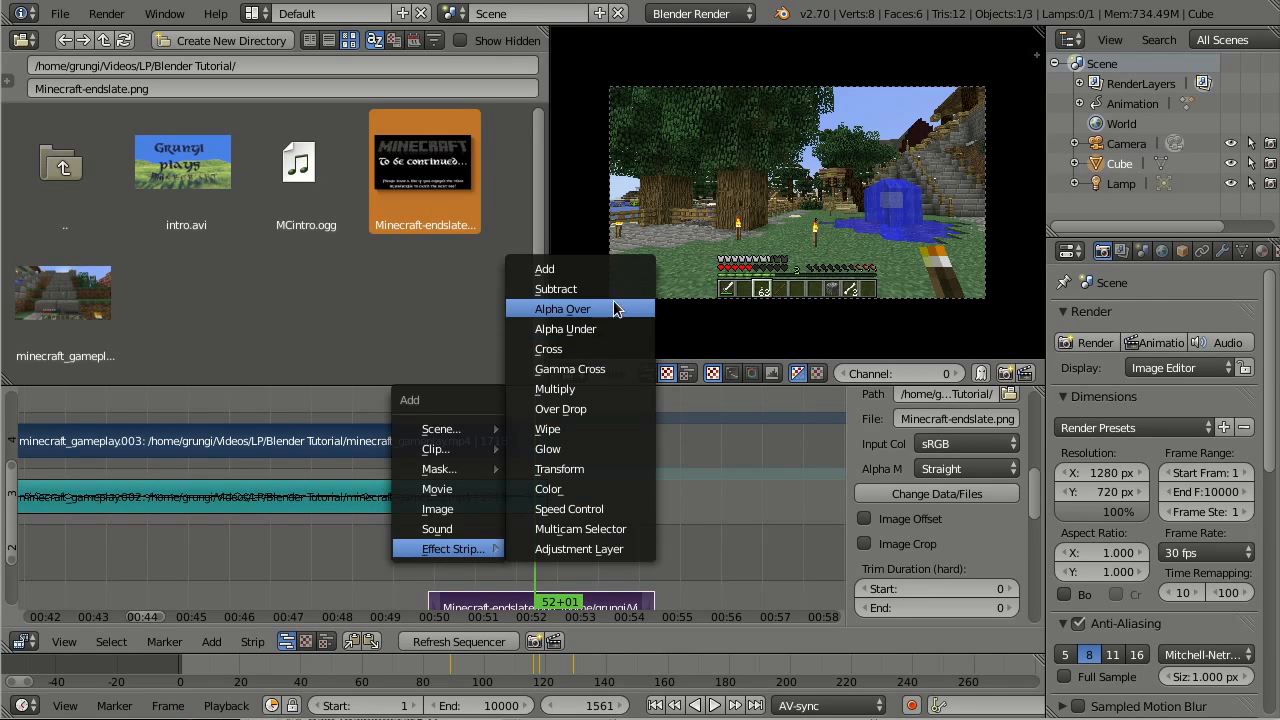
left_click(610, 369)
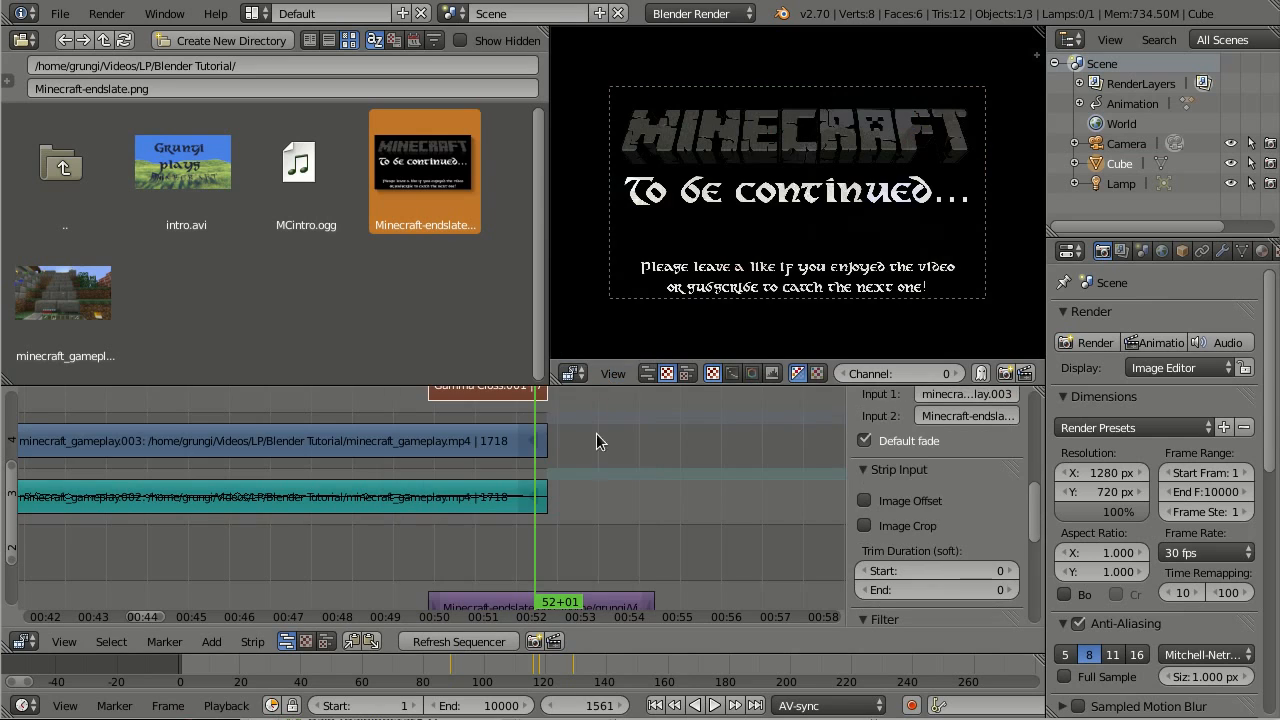
Scrub through the Gamma Cross at the gameplay's end to check the fade into the end slate
left_click(594, 451)
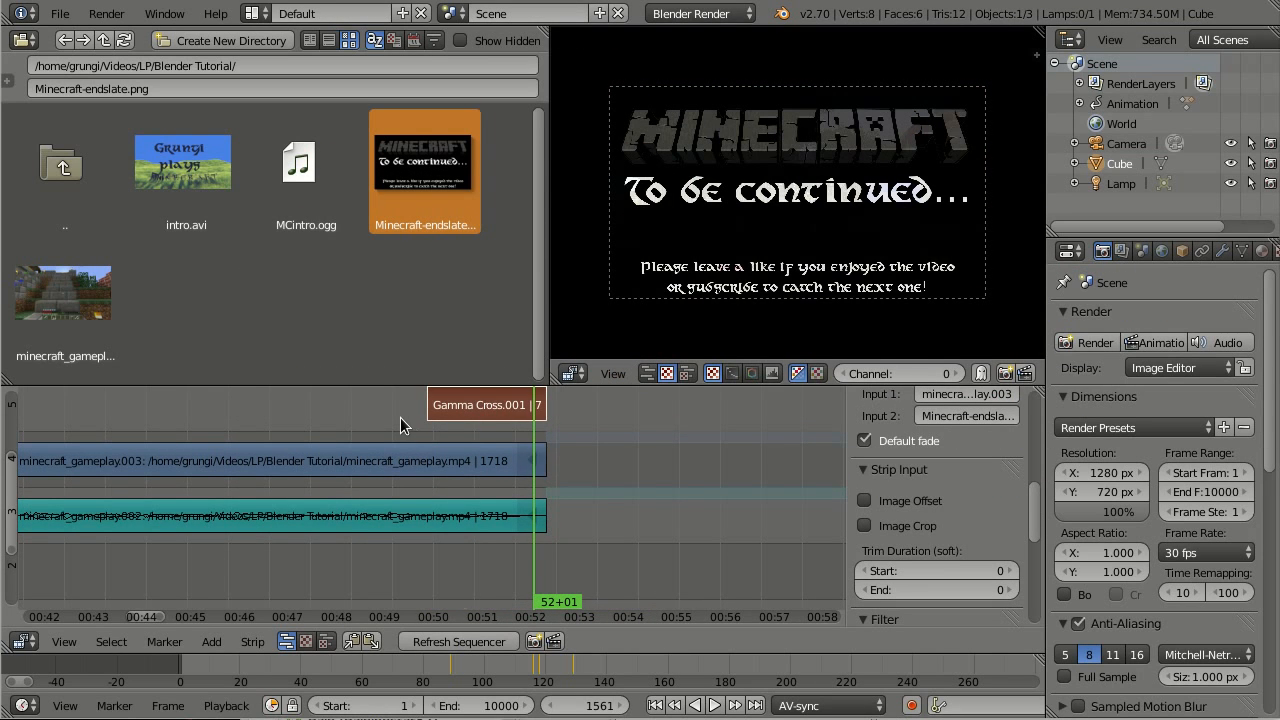
left_click(419, 420)
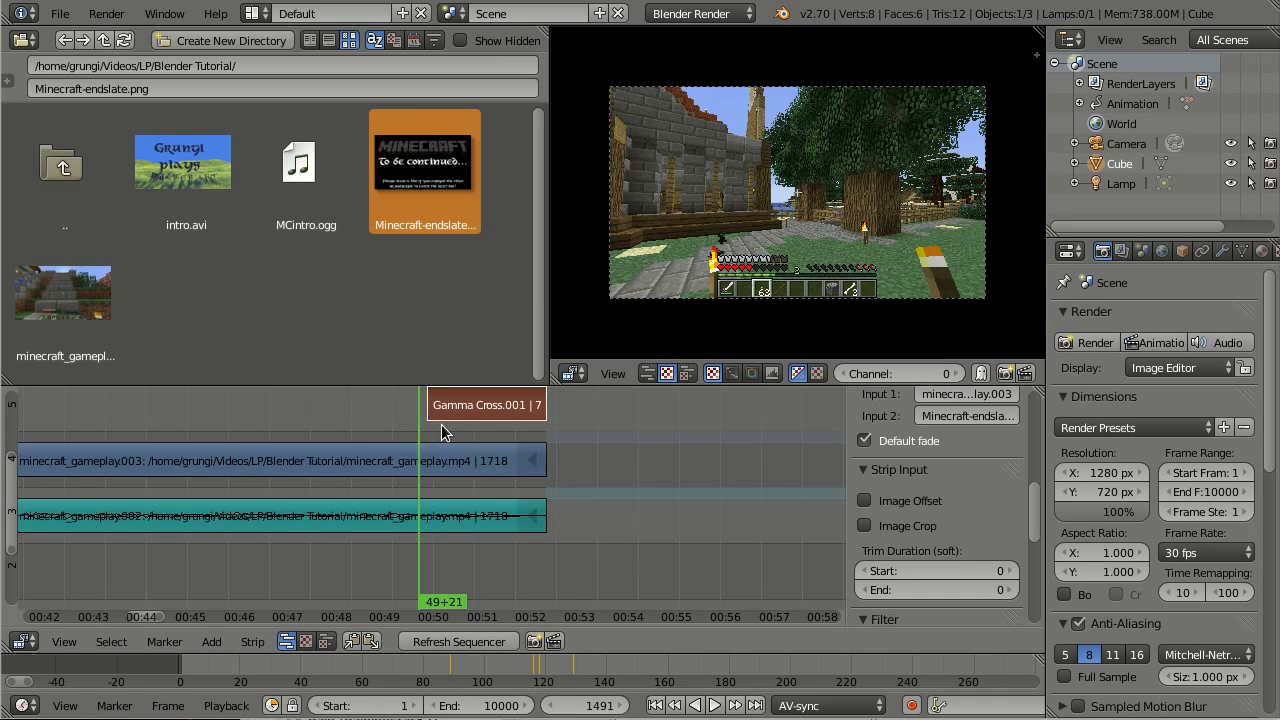
left_click(442, 432)
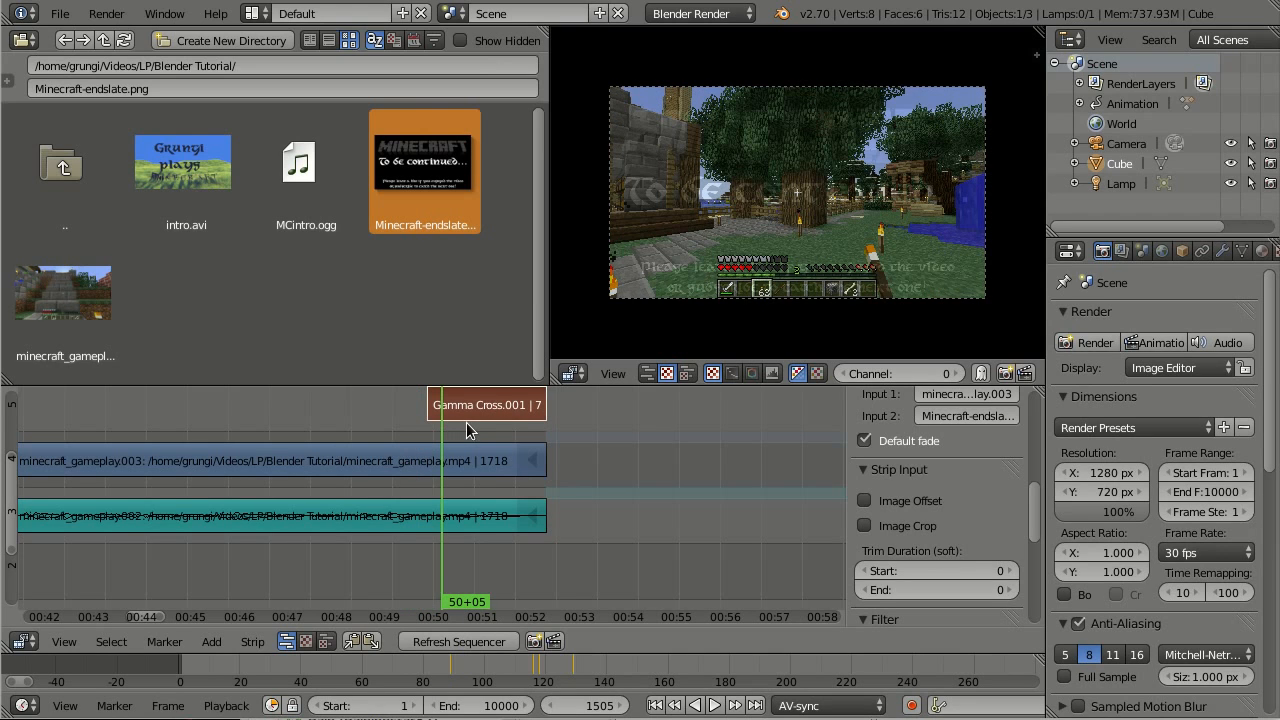
key("Right")
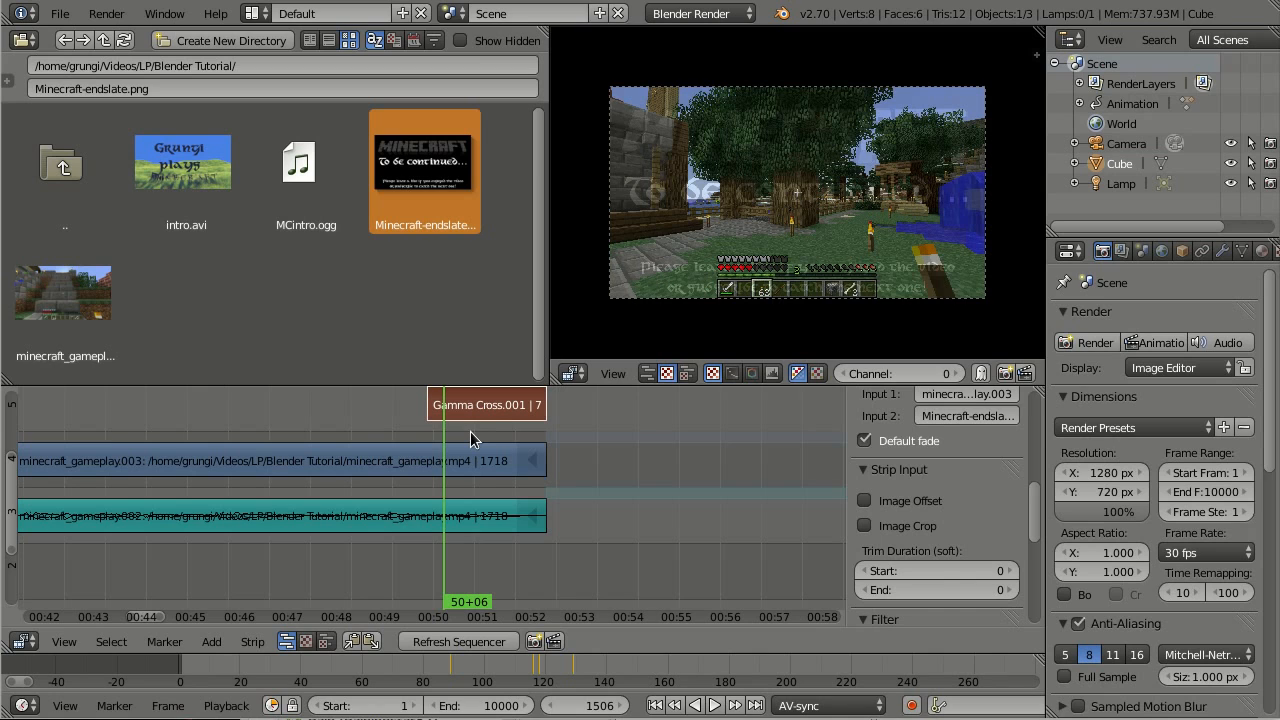
left_click(494, 404)
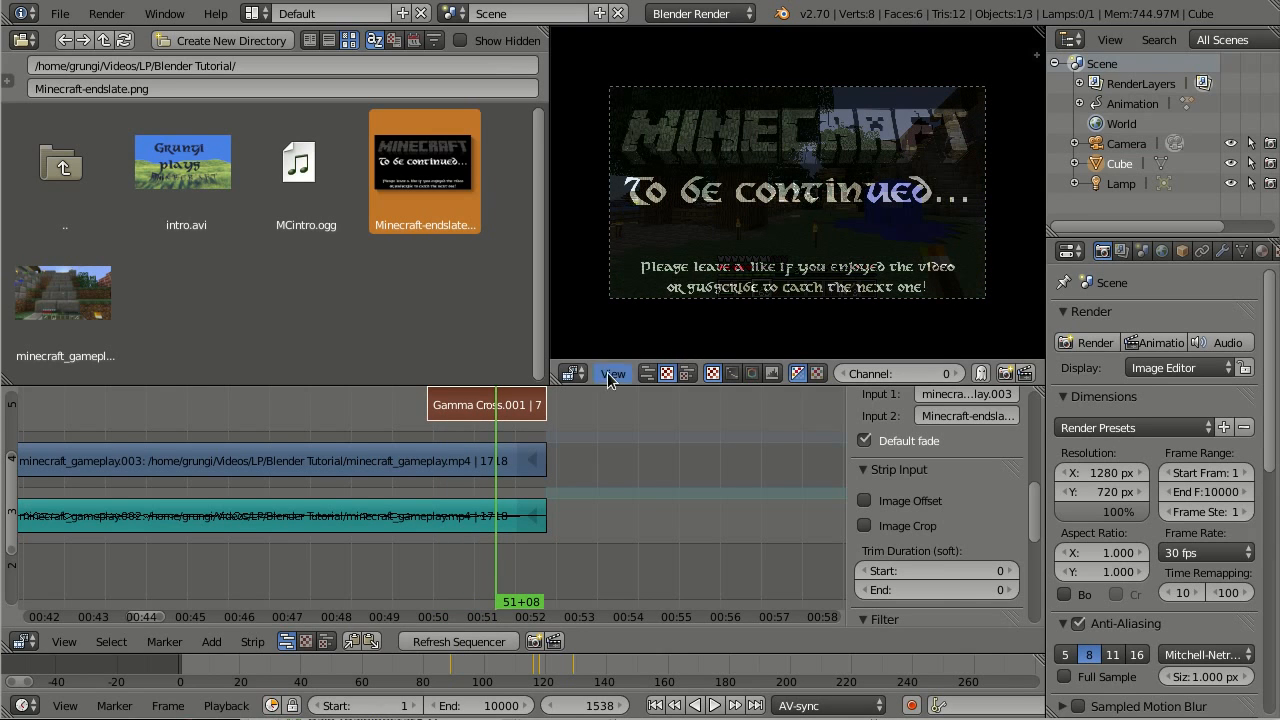
left_click_drag(513, 441, 473, 455)
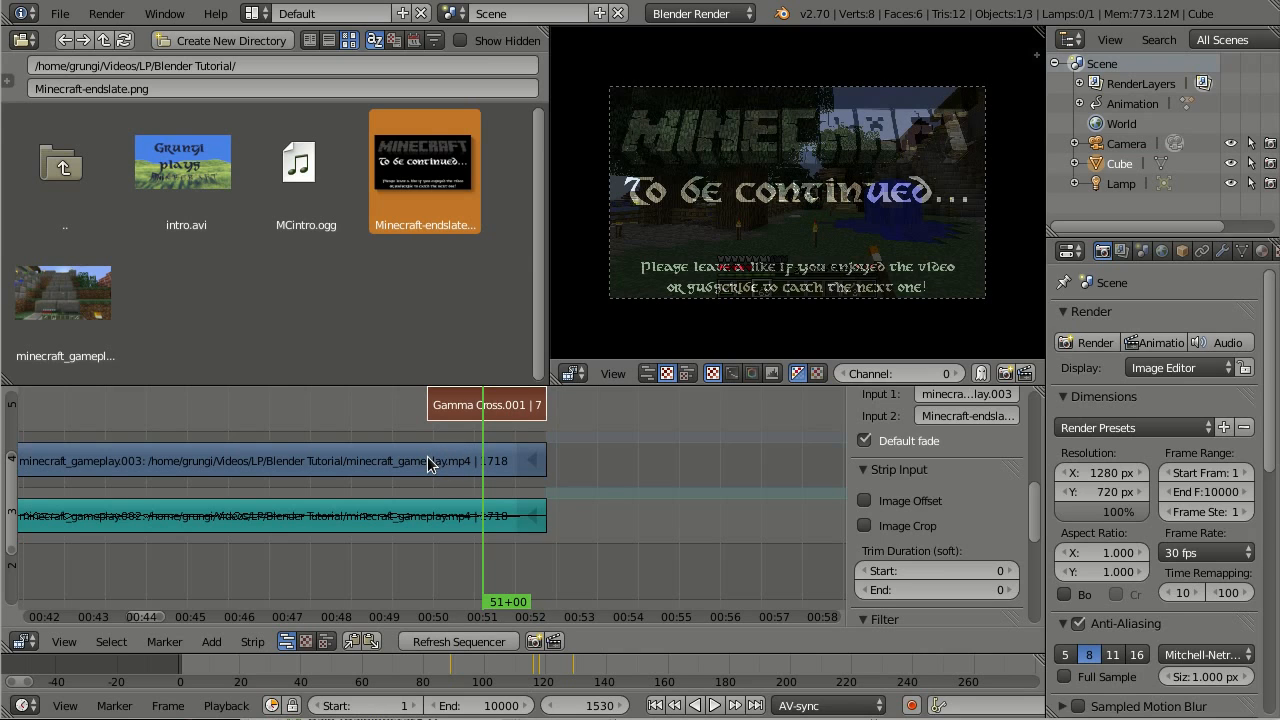
key("Left")
key("Left")
key("Left")
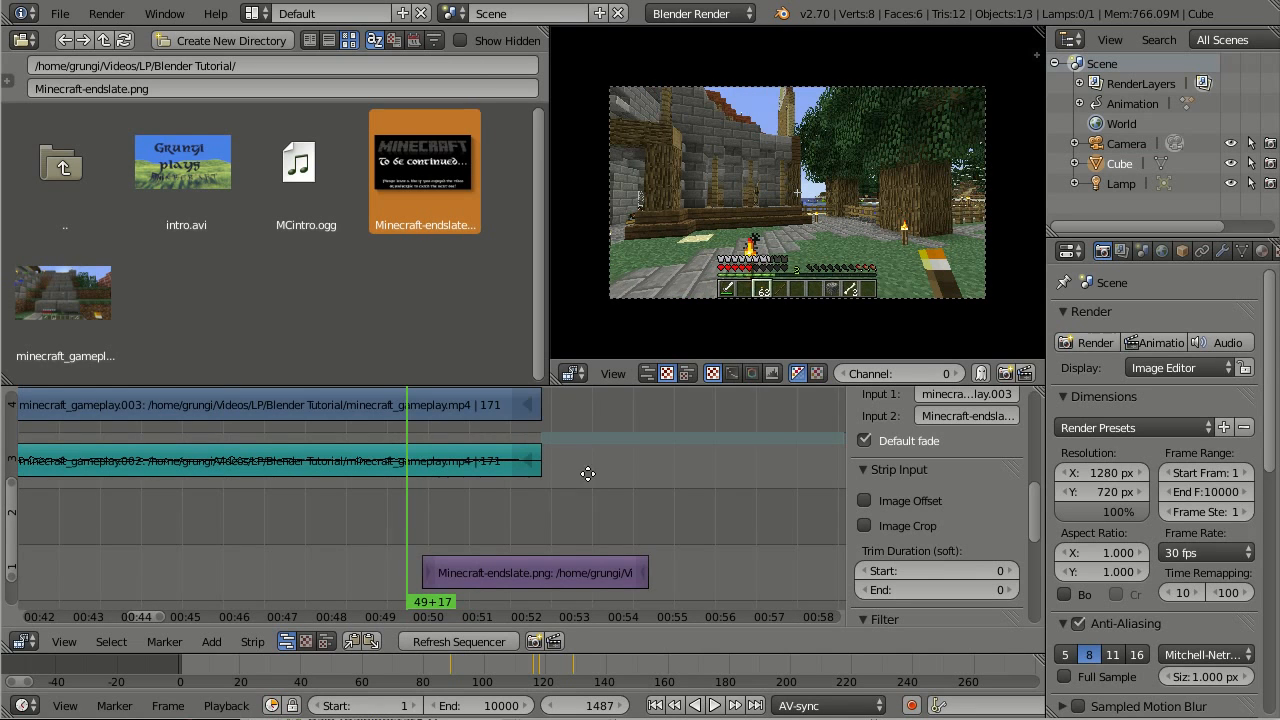
Select the iris wipe strip between the intro and the gameplay and scrub through it to frame 128
middle_click_drag(588, 474, 693, 527)
scroll(590, 466, "down", 6)
middle_click_drag(493, 432, 1037, 422)
middle_click_drag(105, 441, 778, 418)
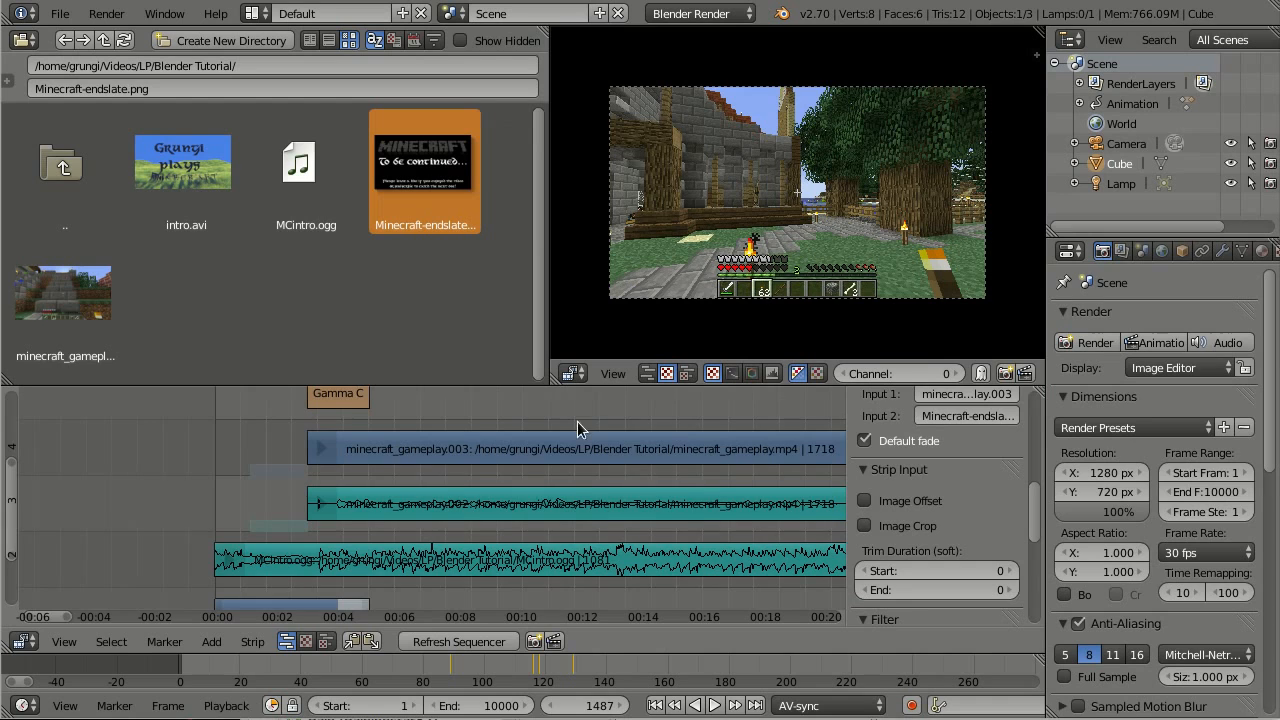
middle_click_drag(577, 421, 619, 539)
right_click(407, 506)
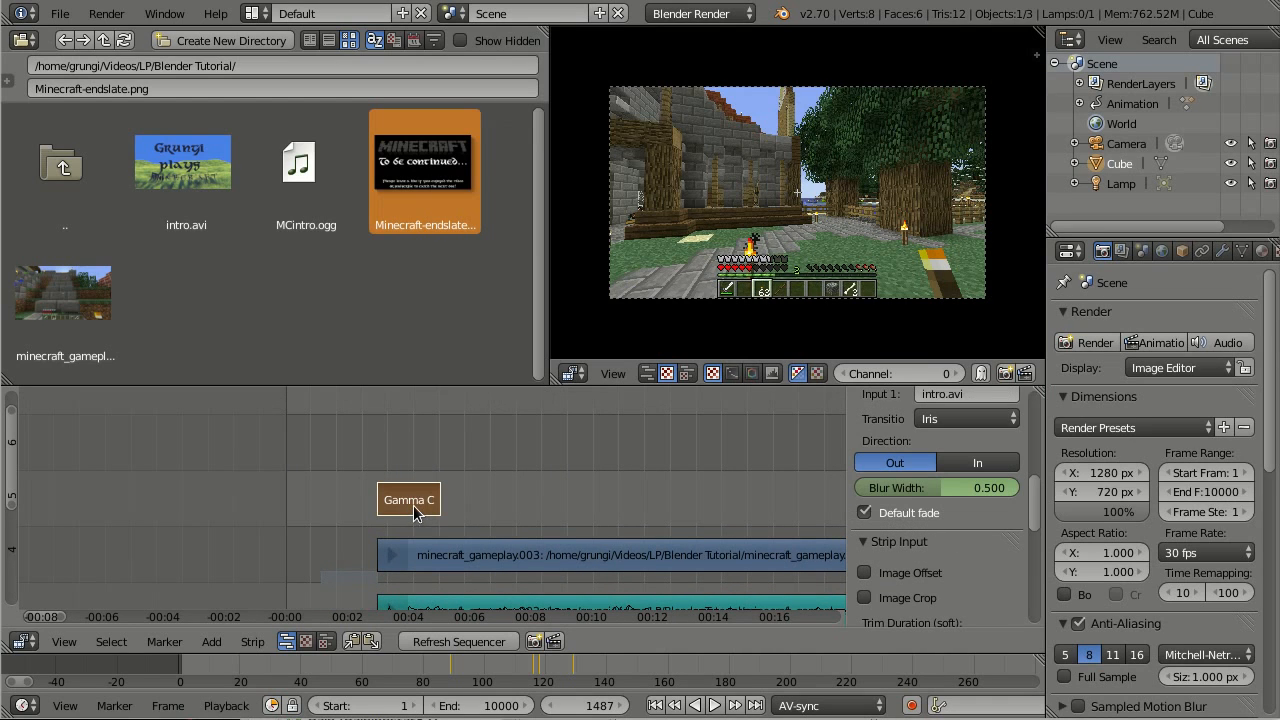
left_click(424, 443)
mouse_move(426, 444)
left_mouse_down()
mouse_move(446, 443)
mouse_move(367, 448)
mouse_move(431, 451)
mouse_move(417, 448)
left_mouse_up()
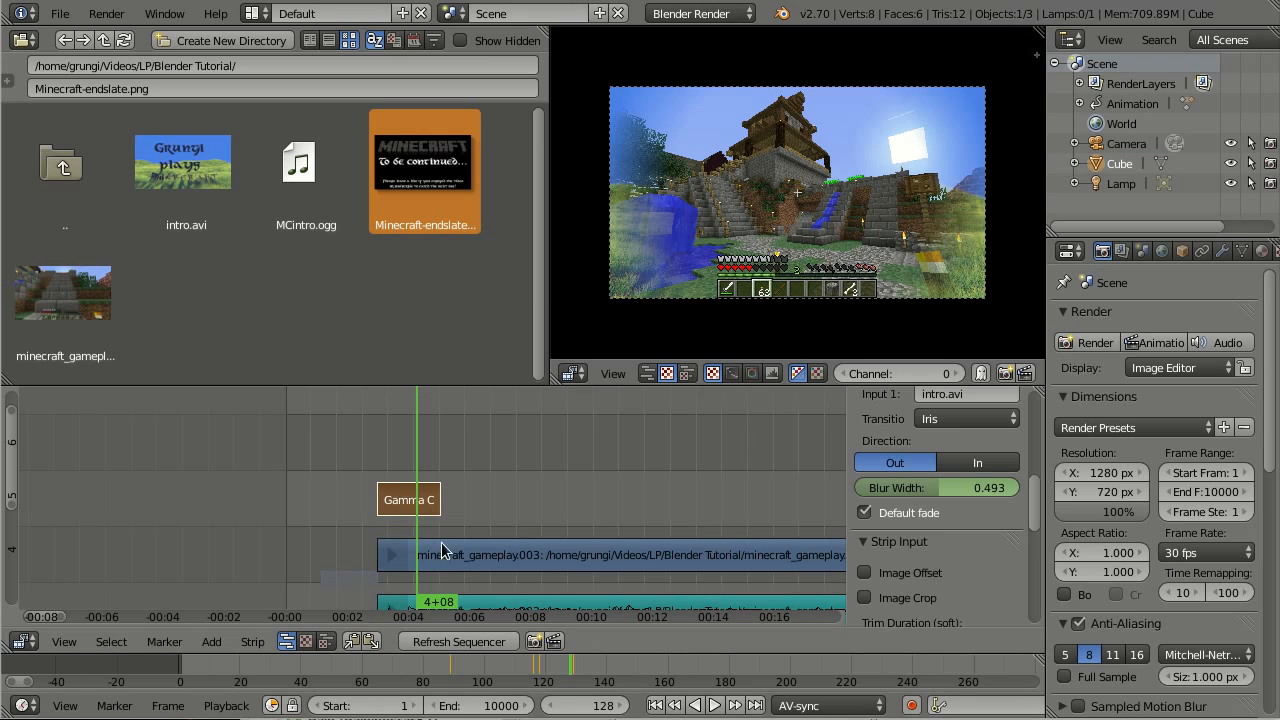
Add a Glow effect strip above the iris wipe transition in channel 6
middle_click_drag(539, 516, 543, 407)
middle_click_drag(374, 536, 390, 604)
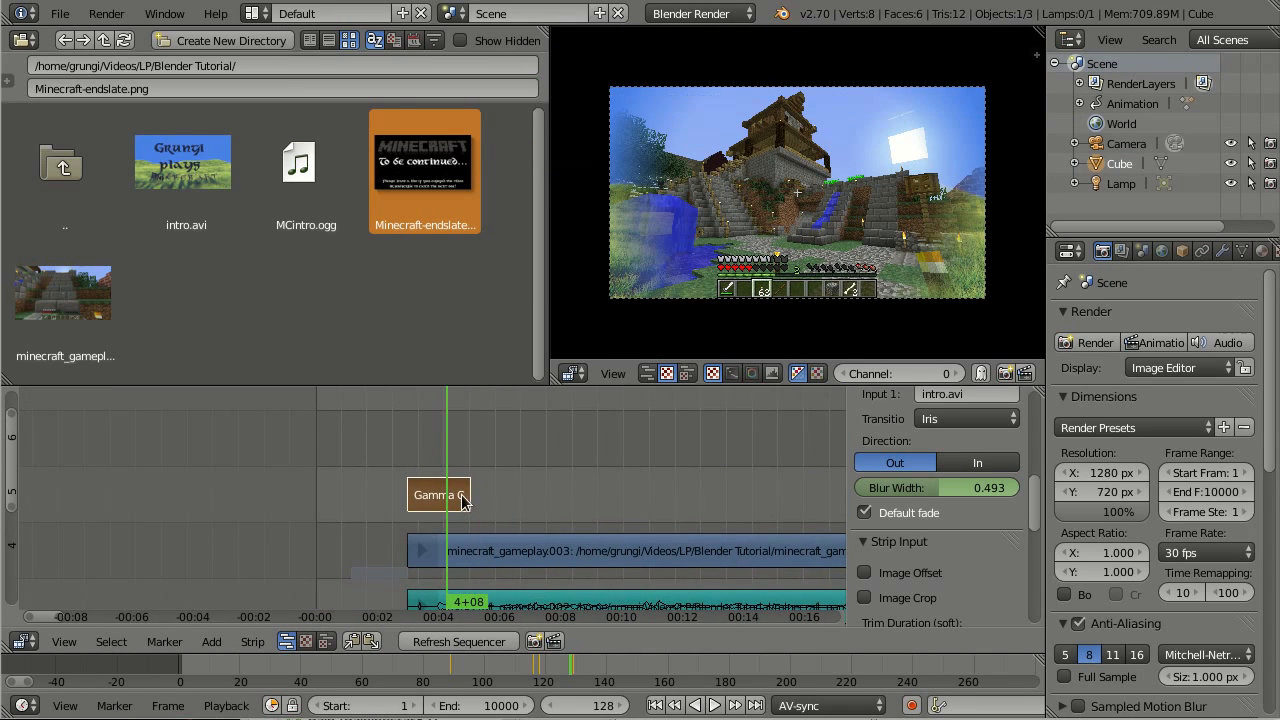
middle_click_drag(420, 494, 396, 507)
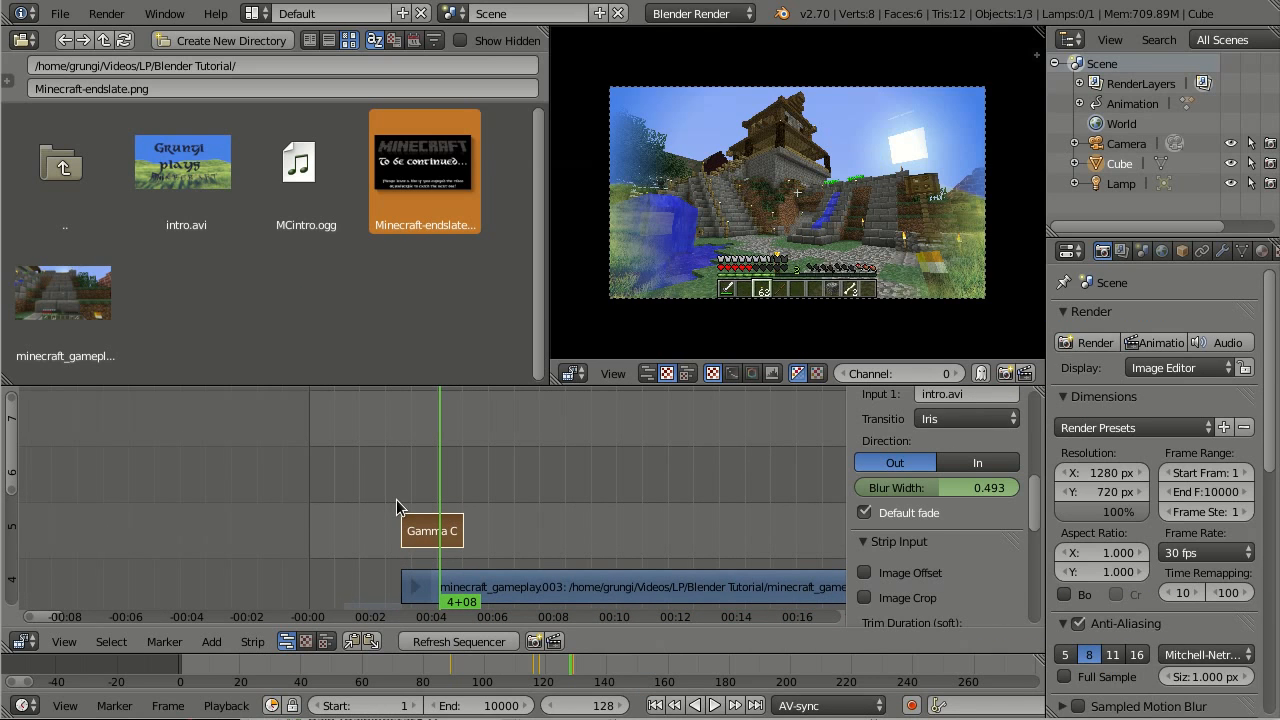
key("shift+a")
mouse_move(397, 500)
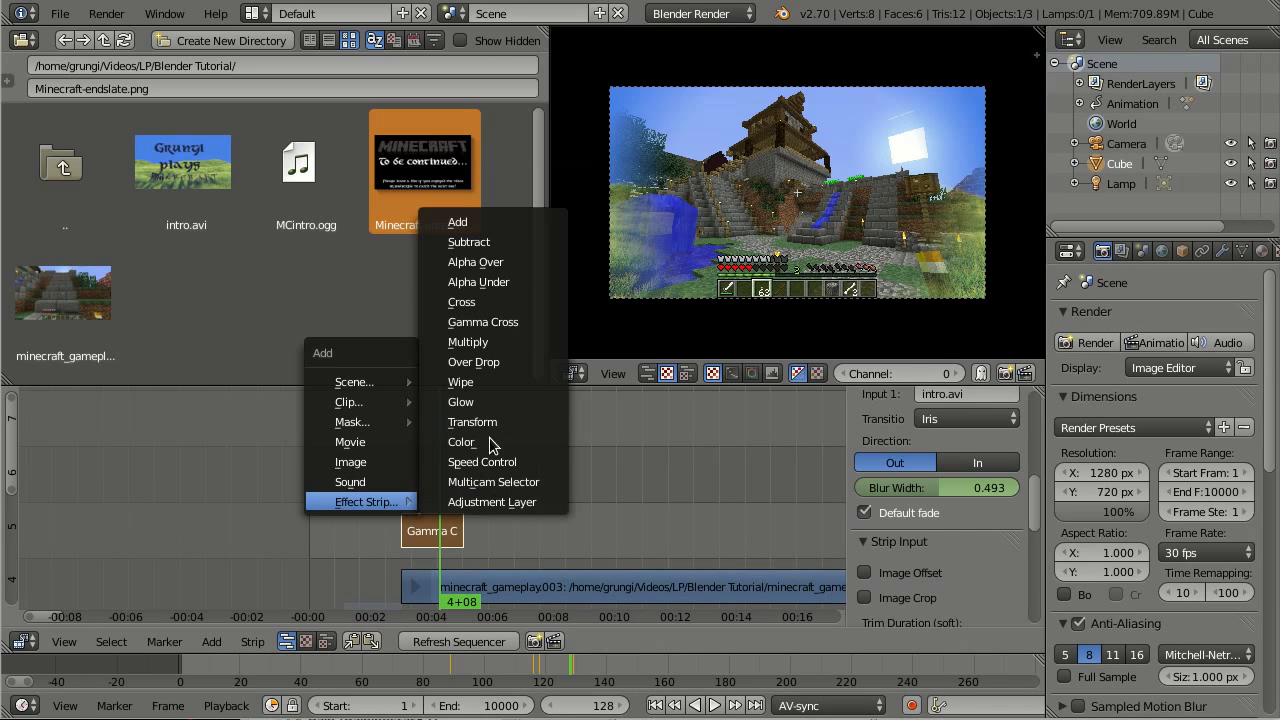
left_click(491, 398)
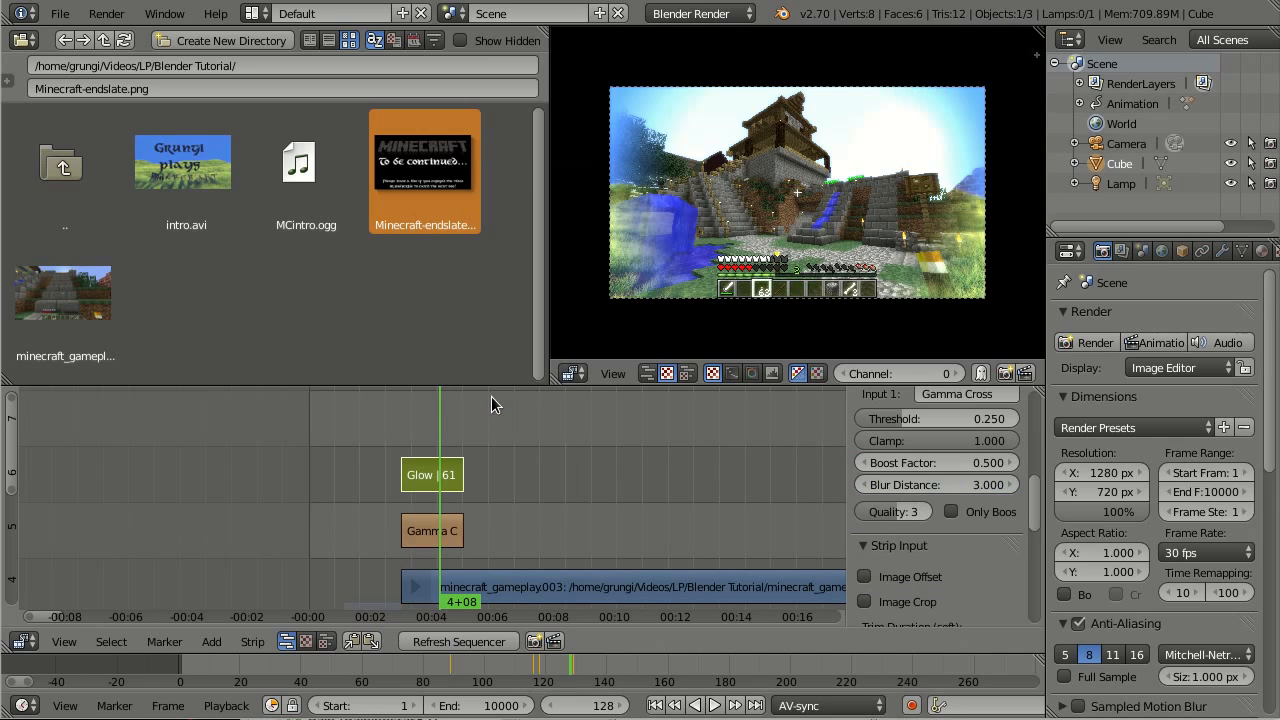
At frame 95, set the glow's threshold to 0 and keyframe its boost factor at 0
left_click(417, 400)
left_click_drag(405, 410, 469, 416)
left_click_drag(414, 460, 406, 453)
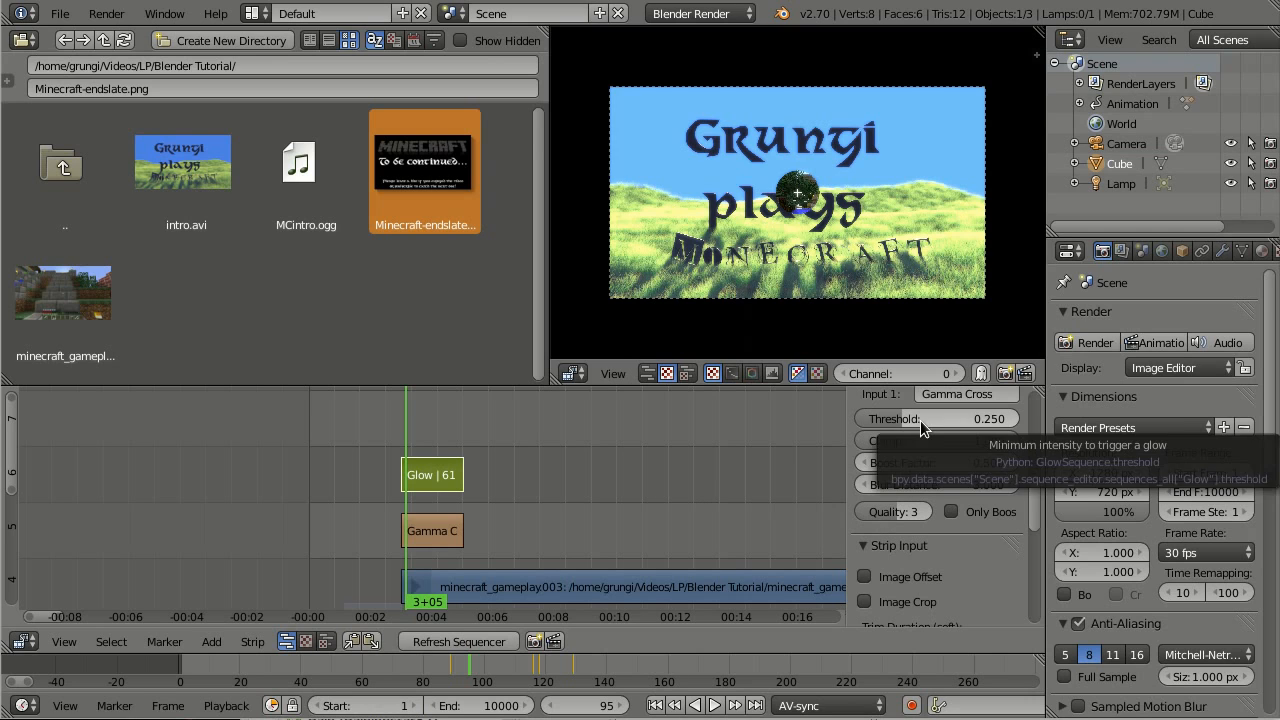
left_click_drag(920, 421, 870, 421)
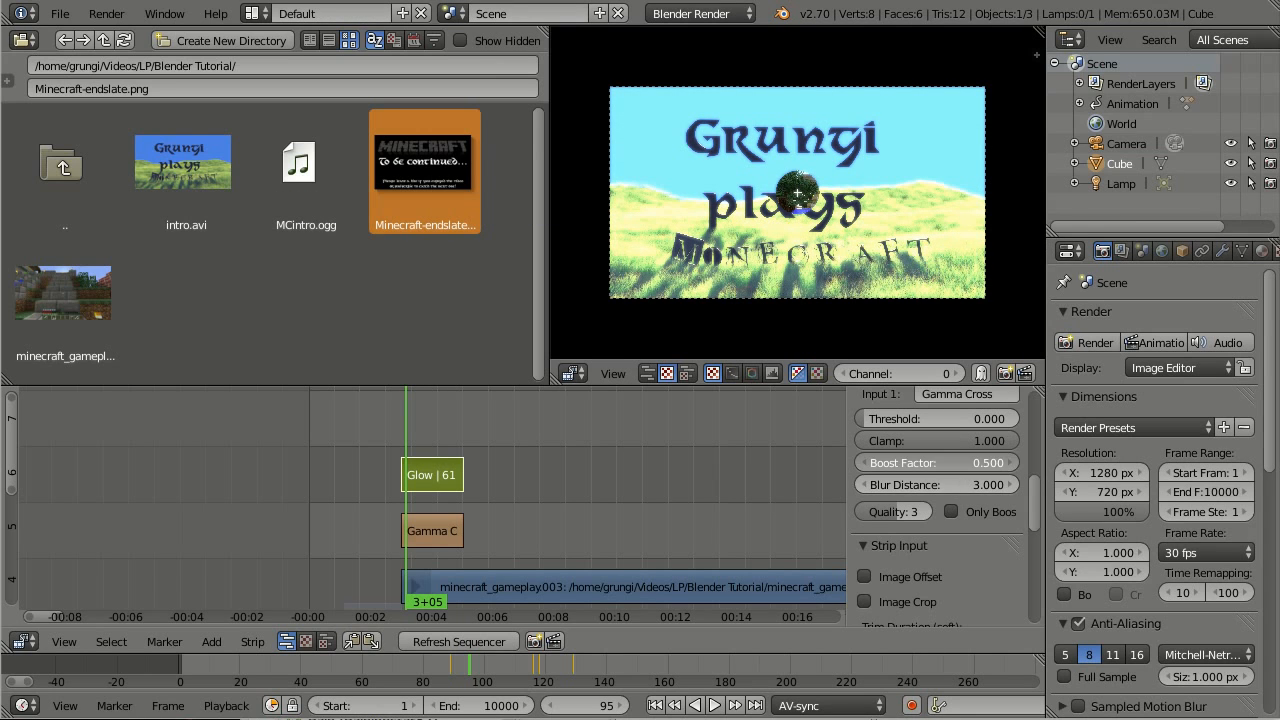
left_click_drag(937, 463, 870, 463)
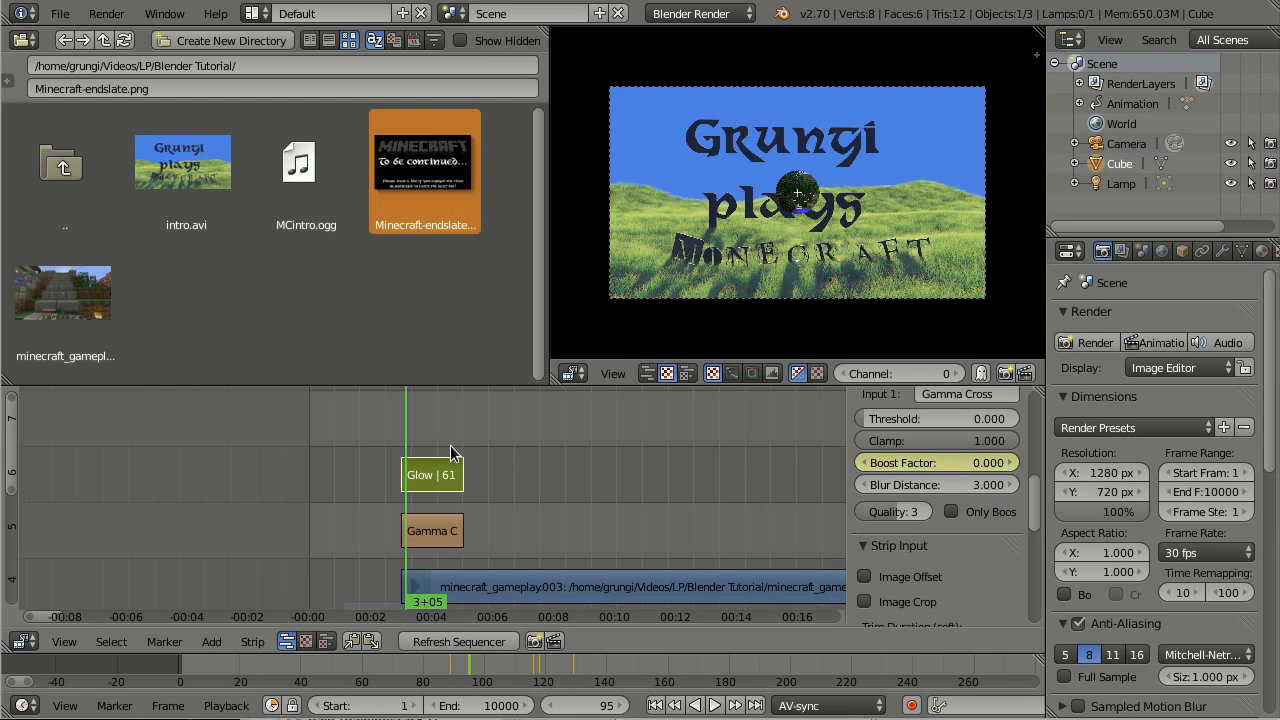
Move the playhead to frame 125 and keyframe the glow's boost factor at 3
key("alt+a")
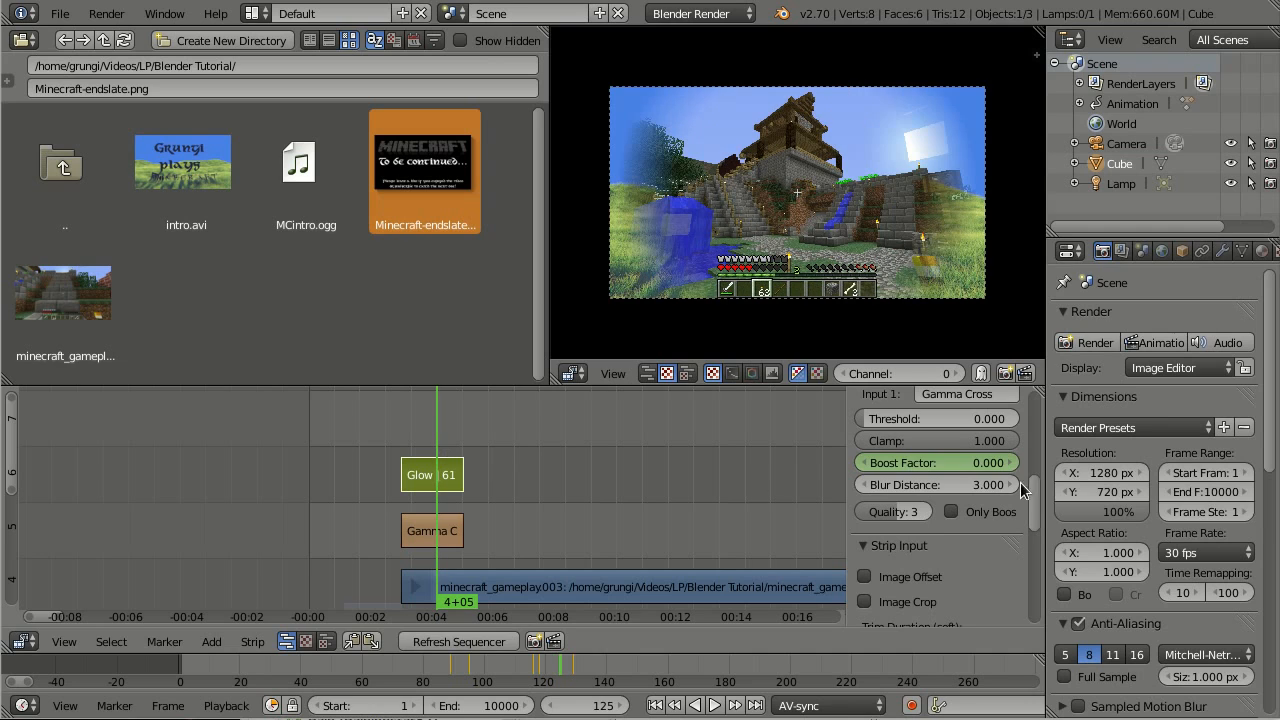
left_click(929, 462)
type("3")
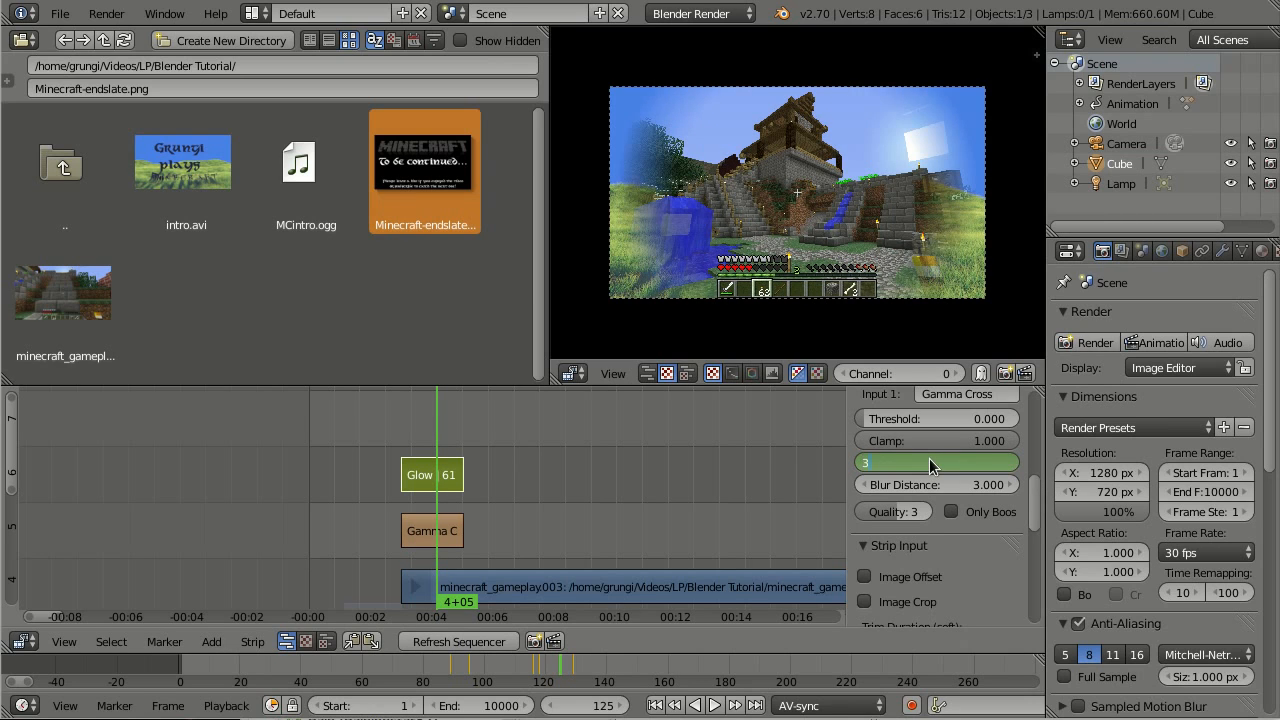
key("Return")
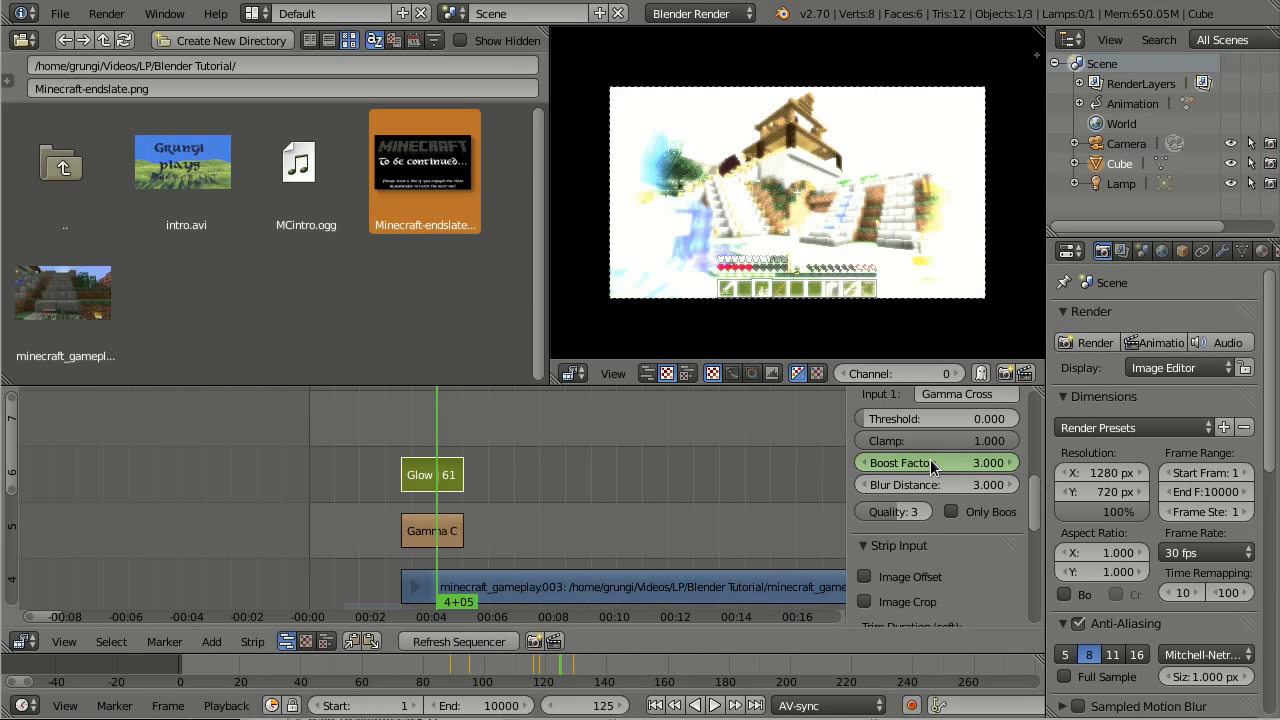
key("i")
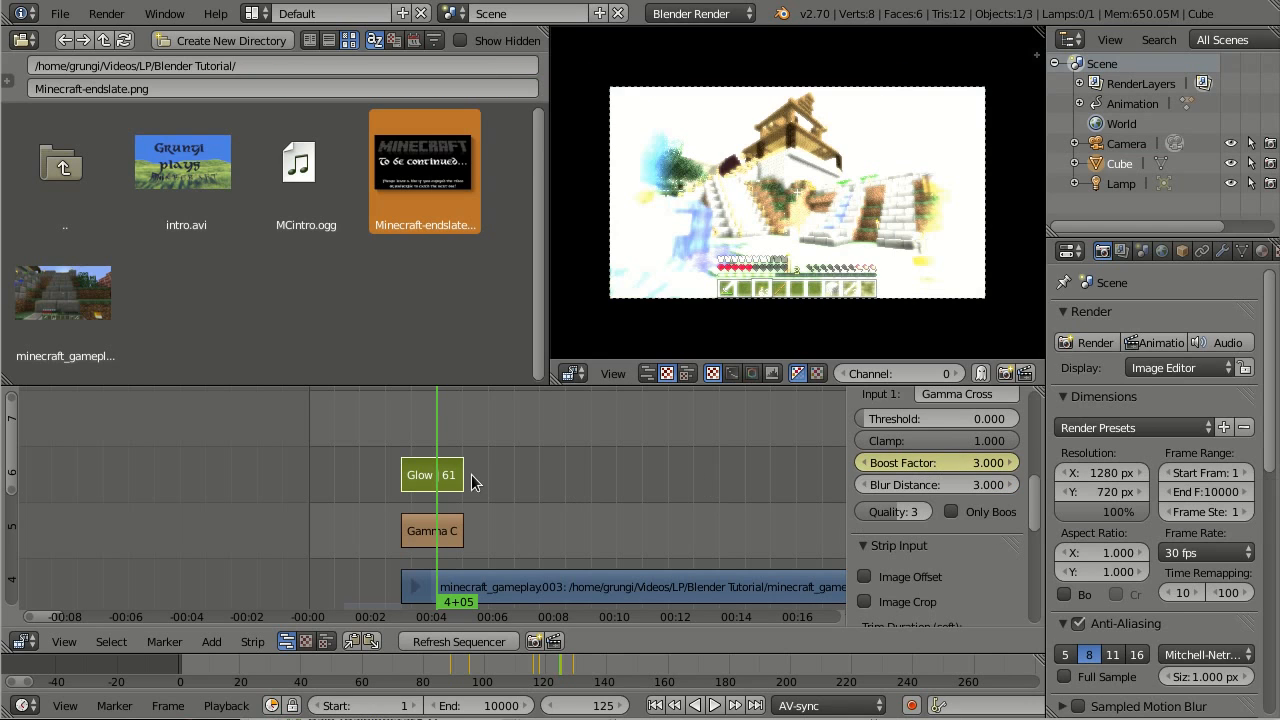
Keyframe the glow's boost factor at 0 on frame 148 and scrub through the transition to preview the flash
left_click(459, 441)
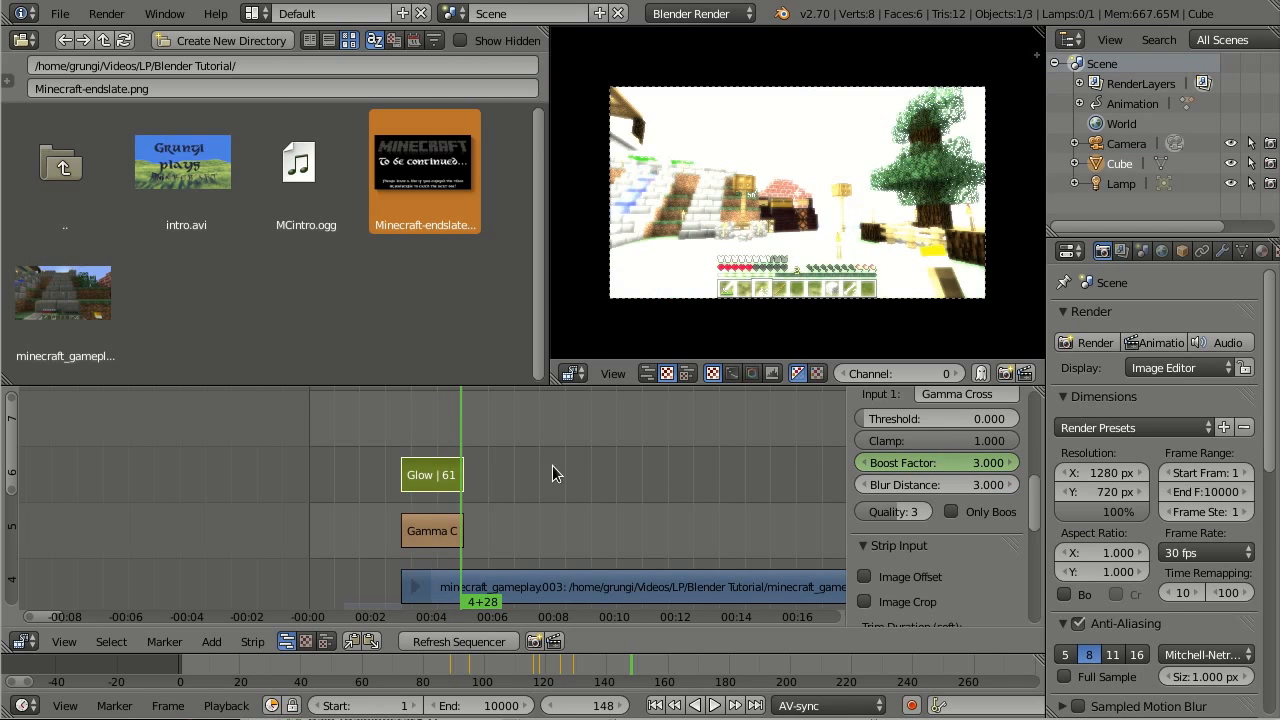
left_click(928, 464)
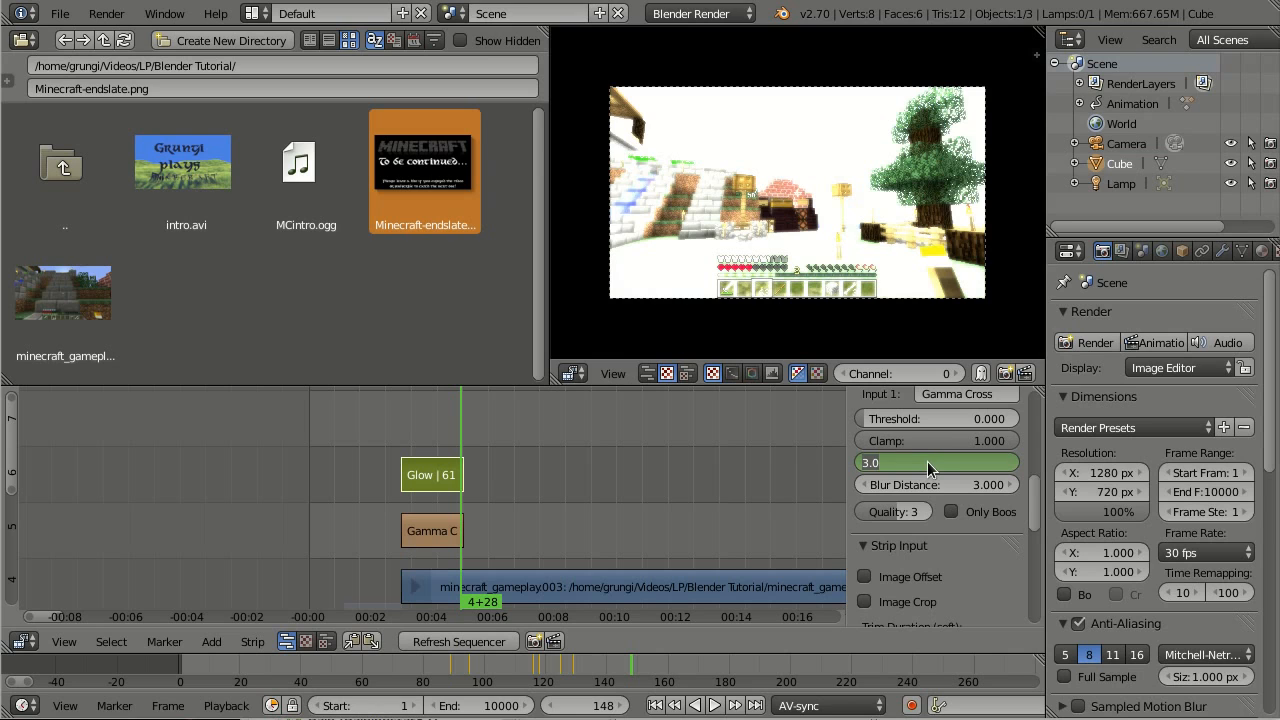
type("0")
key("Return")
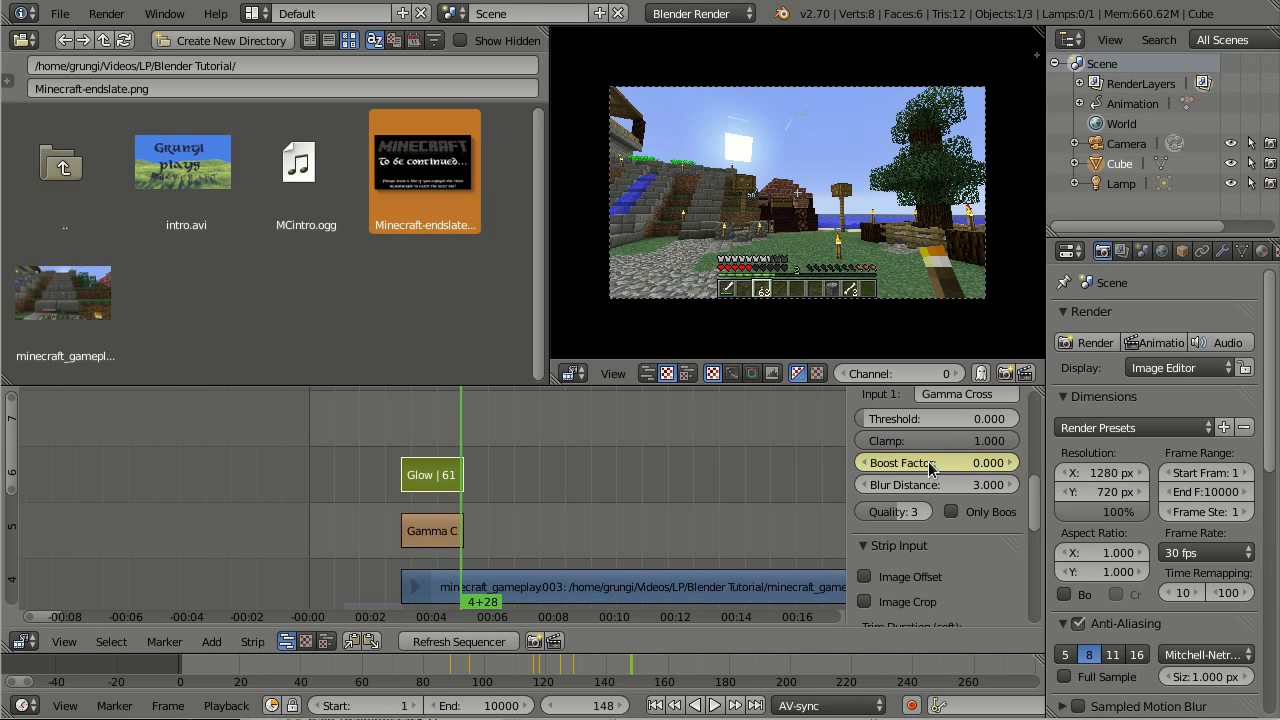
left_click(386, 453)
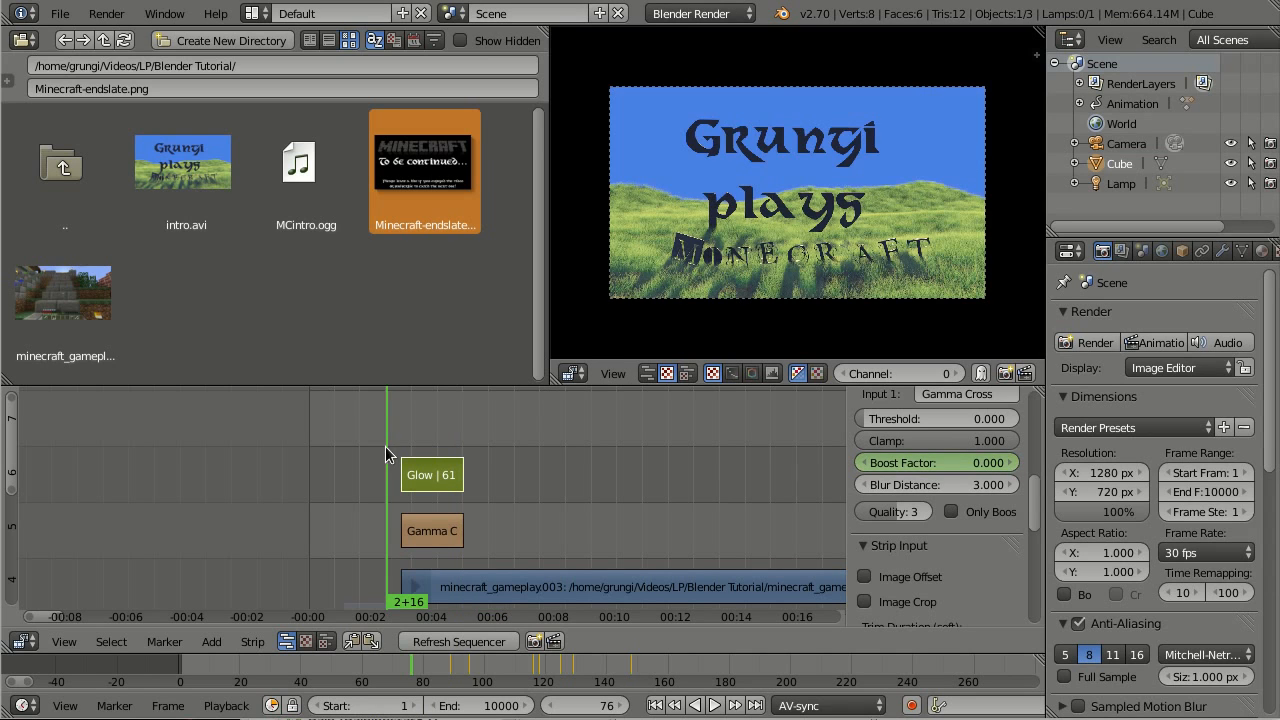
left_click_drag(386, 453, 478, 449)
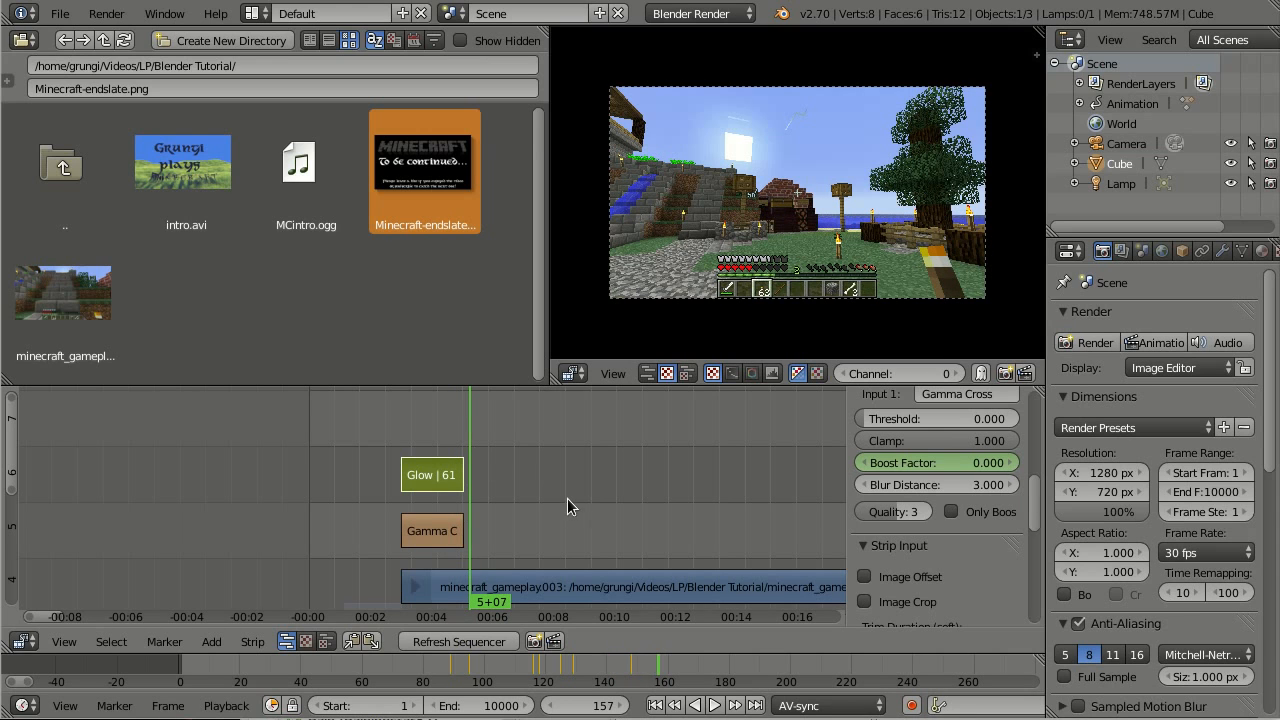
Scrub the playhead across the intro transition and into the gameplay to check the glow flash
scroll(577, 494, "down", 1)
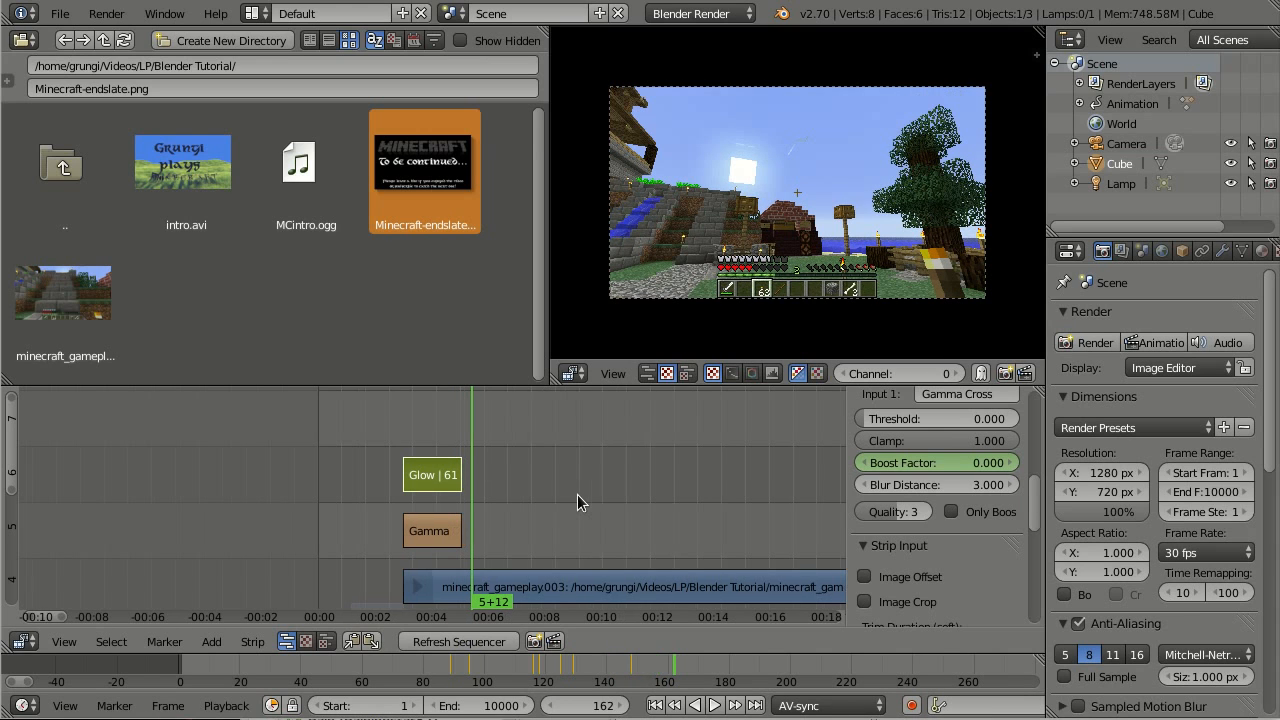
left_click(437, 456)
left_click_drag(393, 440, 476, 446)
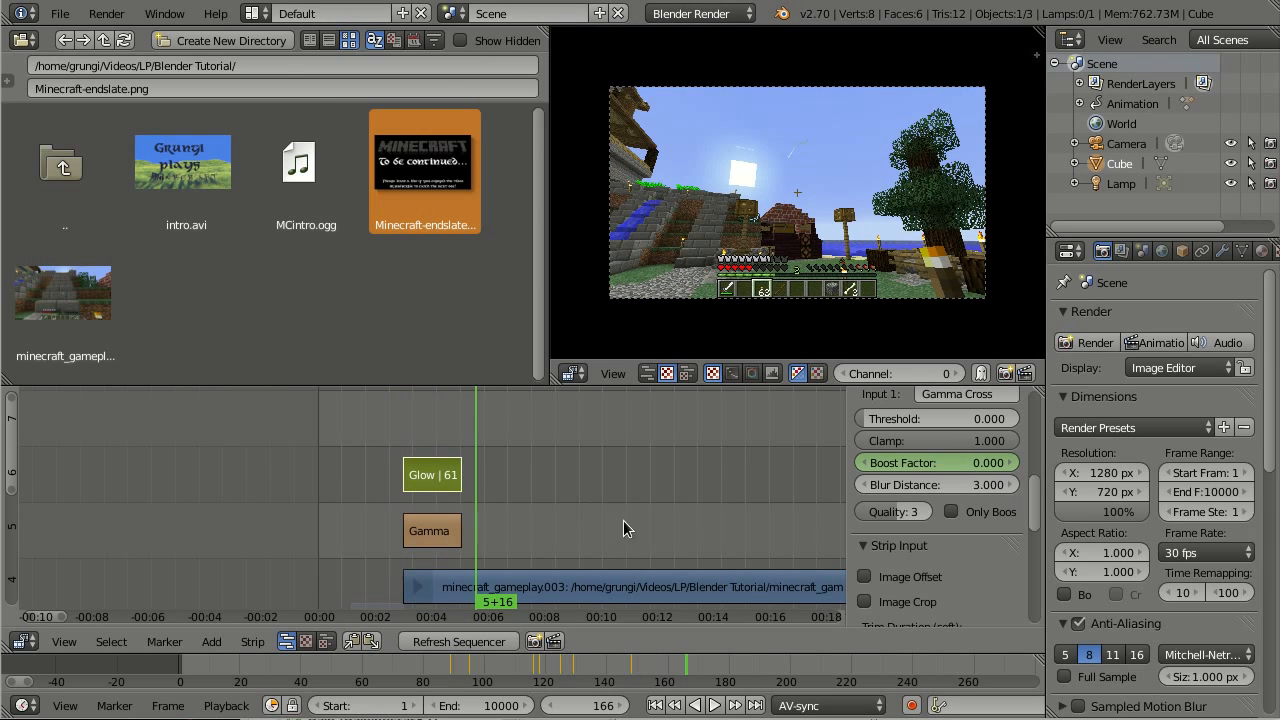
middle_click_drag(623, 520, 591, 446)
scroll(598, 512, "down", 2)
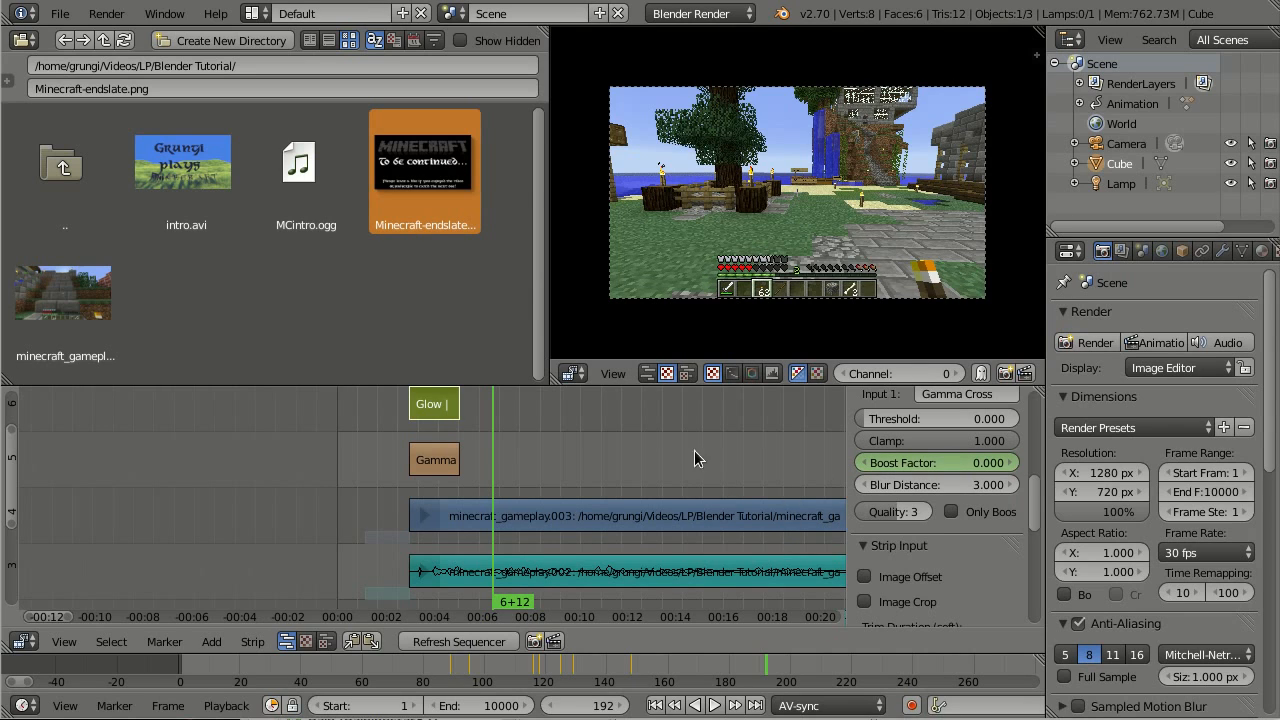
left_click(427, 437)
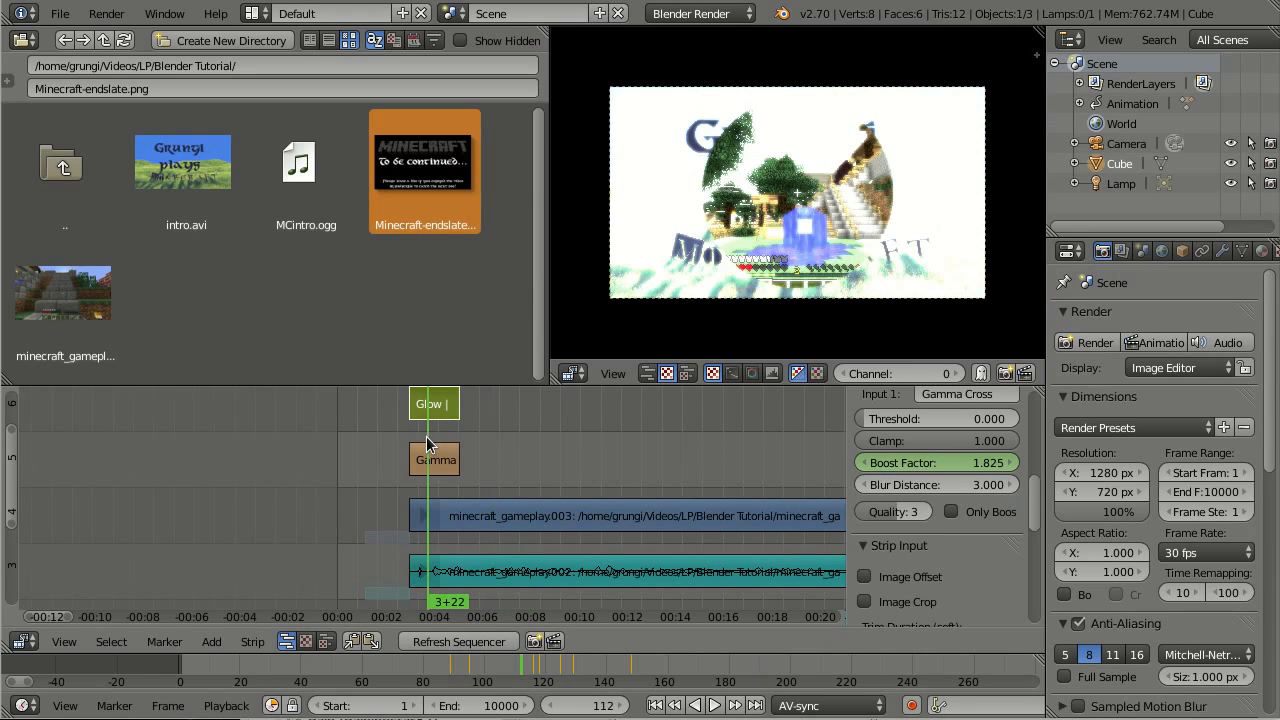
left_click(502, 431)
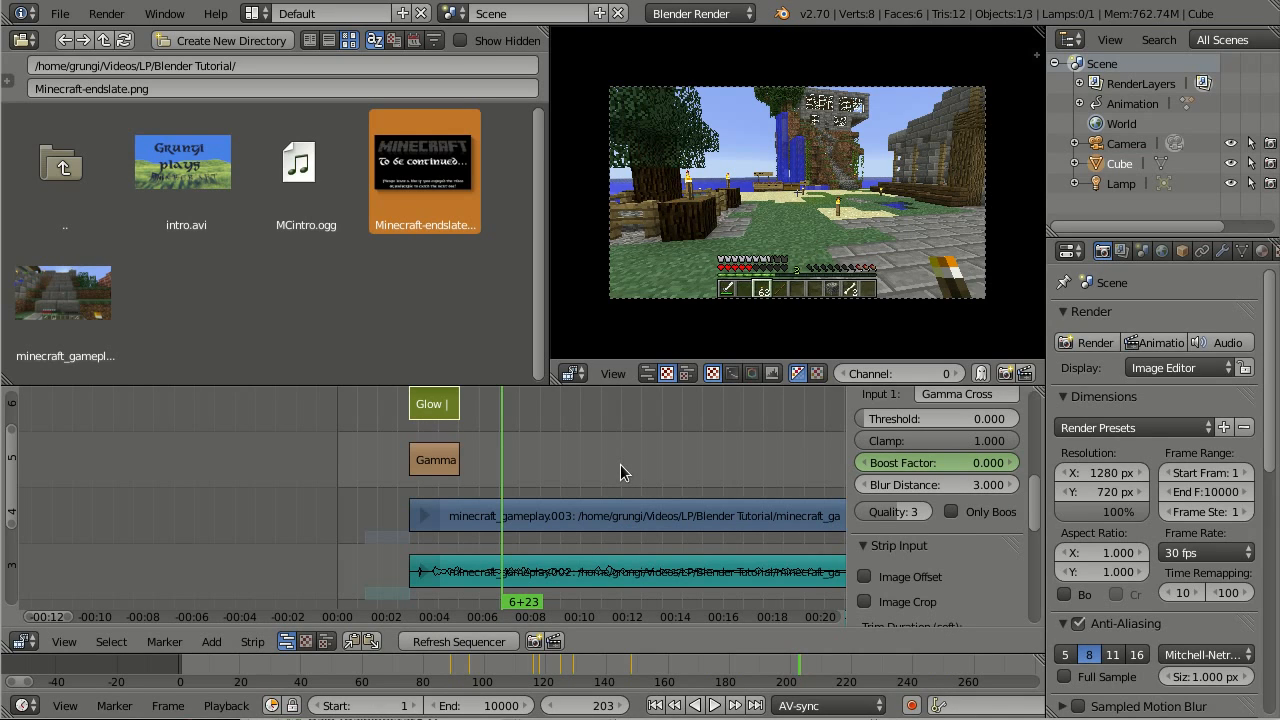
Jump back and forth between the existing keyframes from frame 89 to frame 148 to review the transition animation
key("Down")
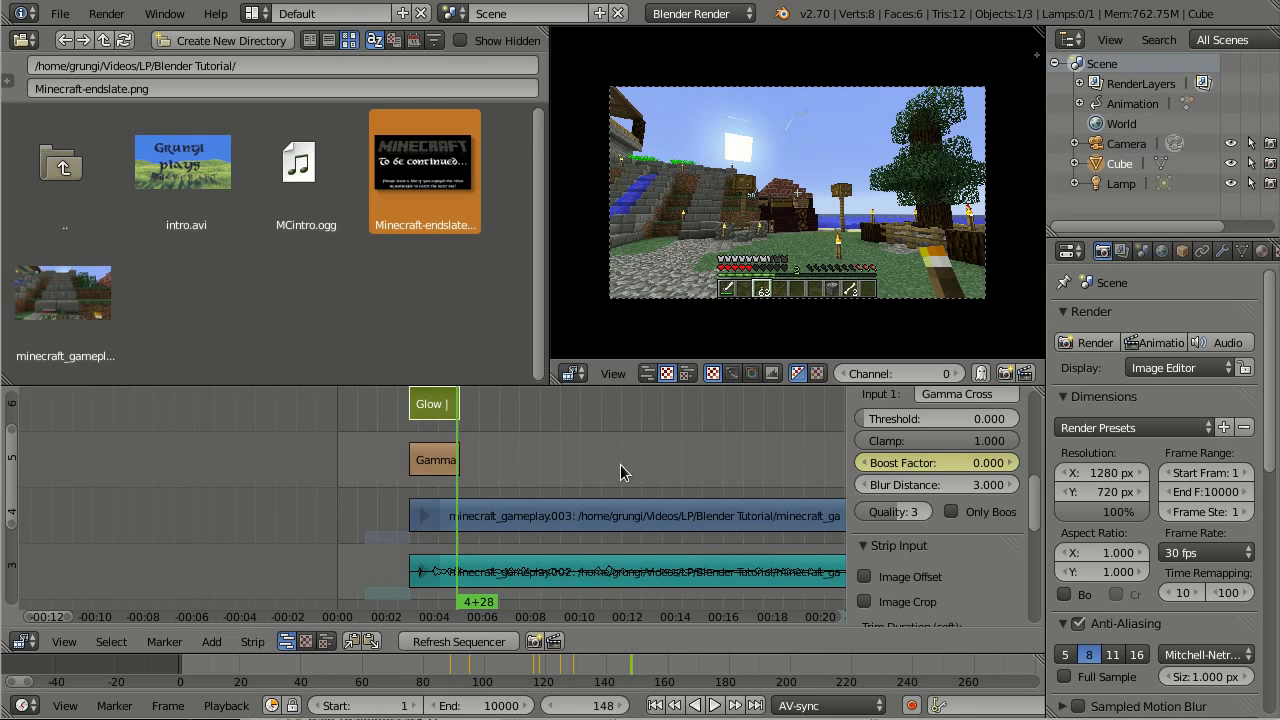
key("Down")
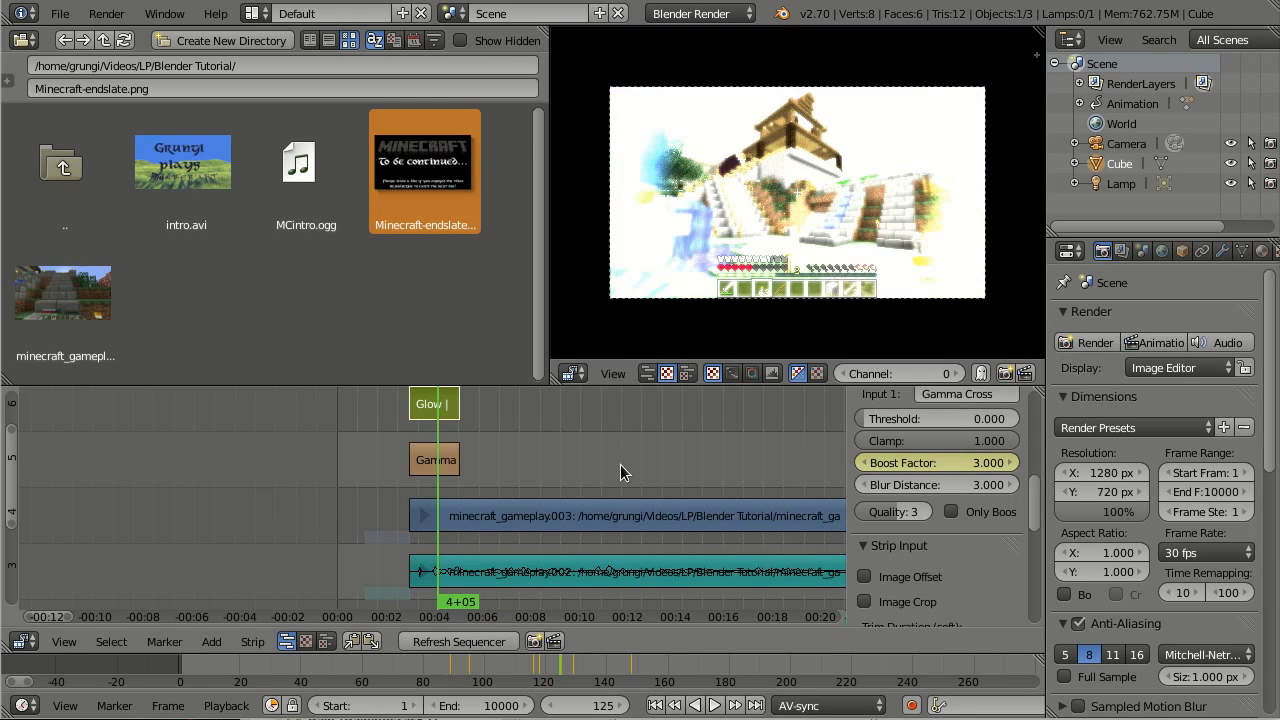
key("Down")
key("Down")
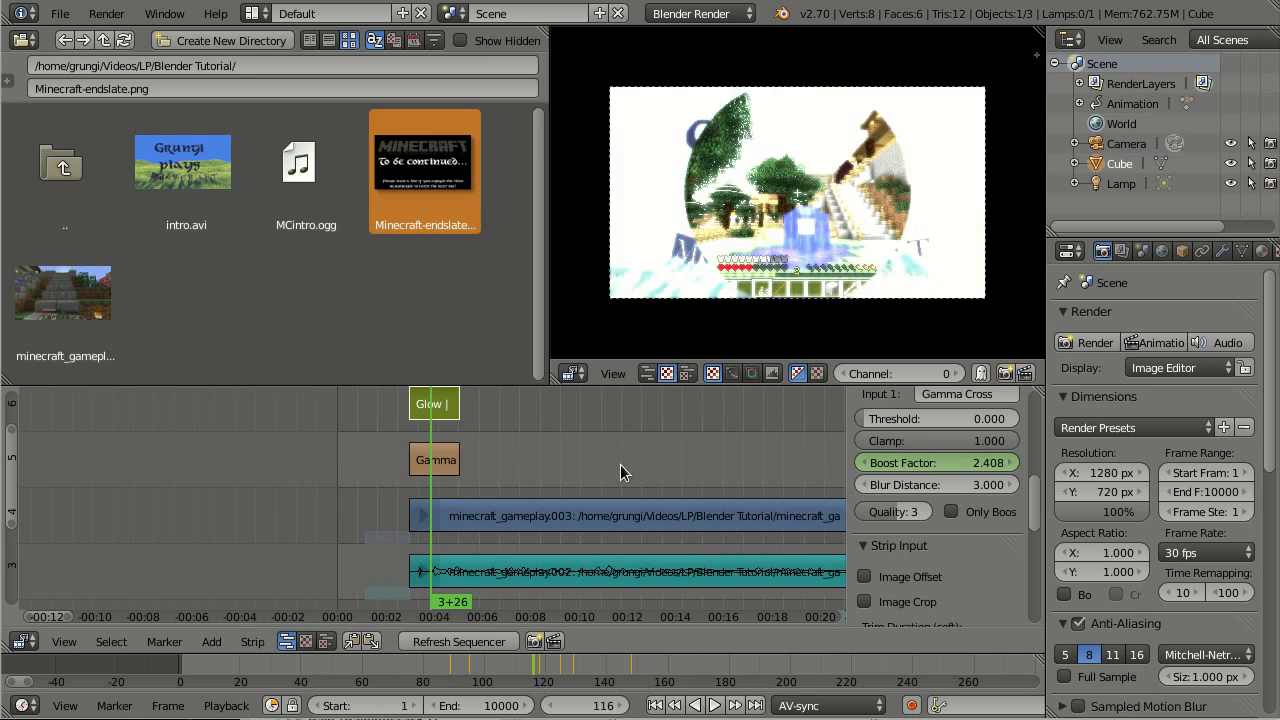
key("Down")
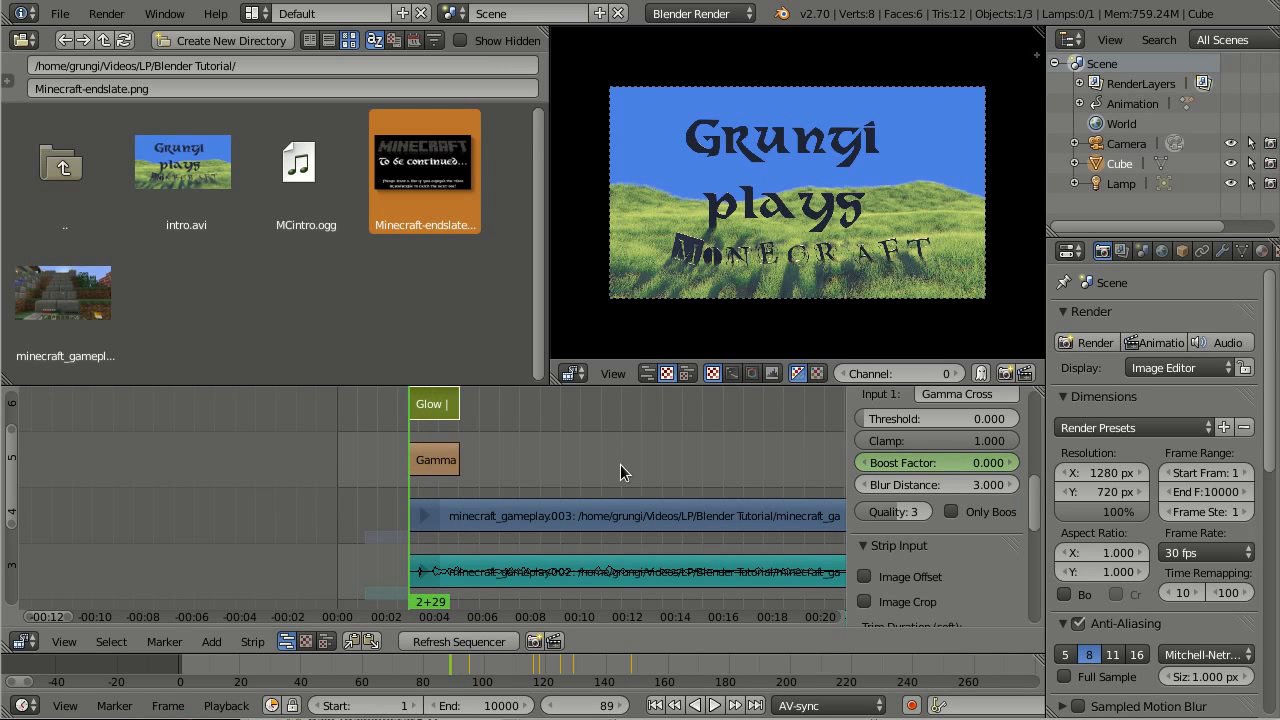
key("Up")
key("Up")
key("Up")
key("Up")
key("Up")
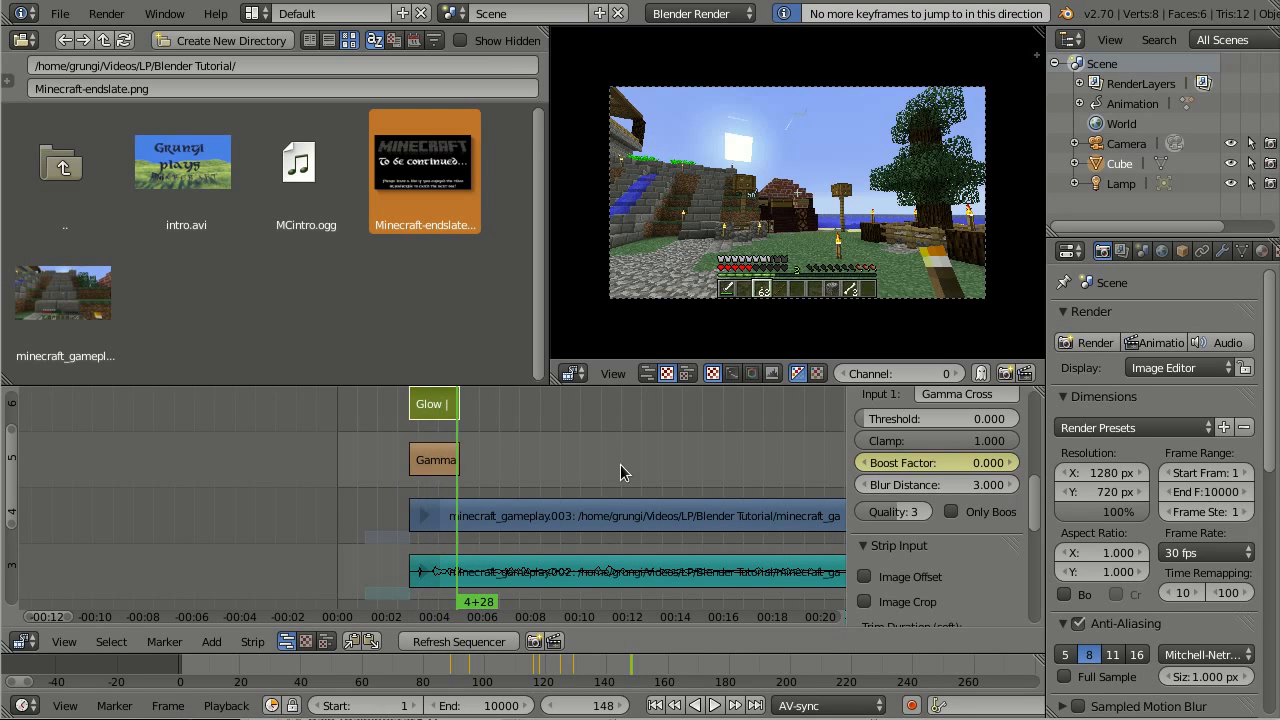
key("Down")
key("Down")
key("Down")
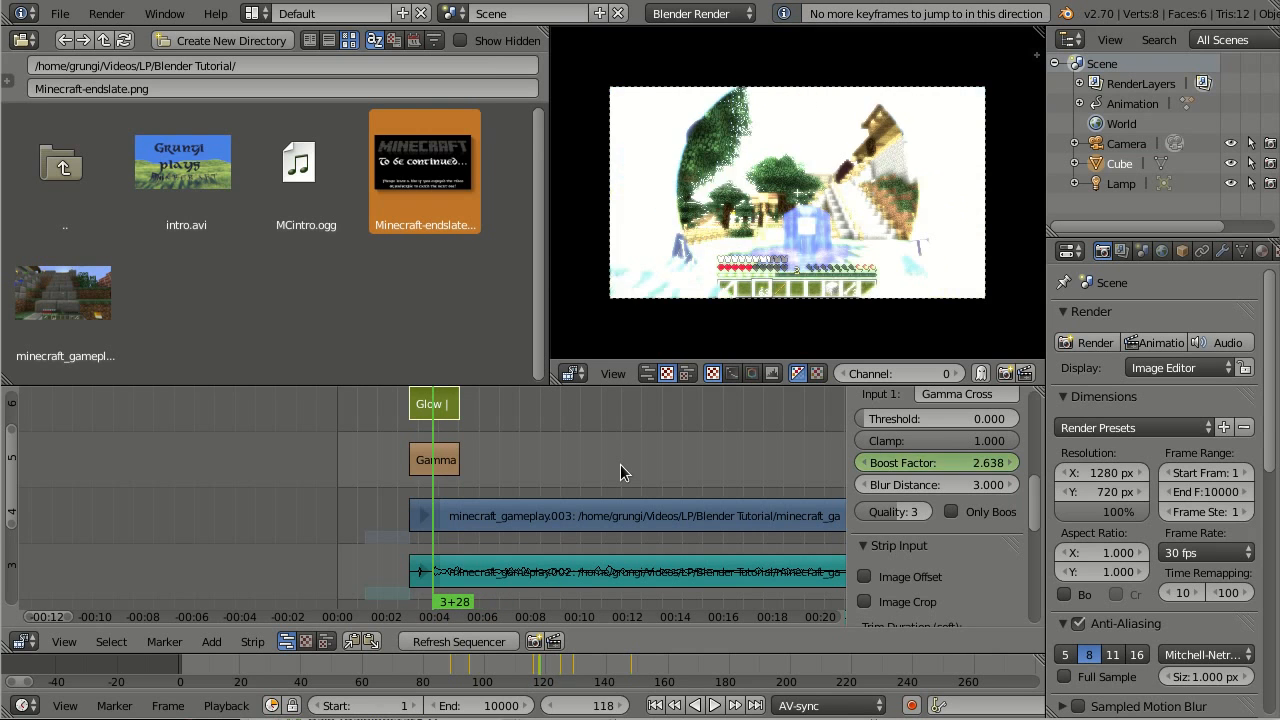
key("Down")
key("Down")
key("Up")
key("Up")
key("Up")
key("Up")
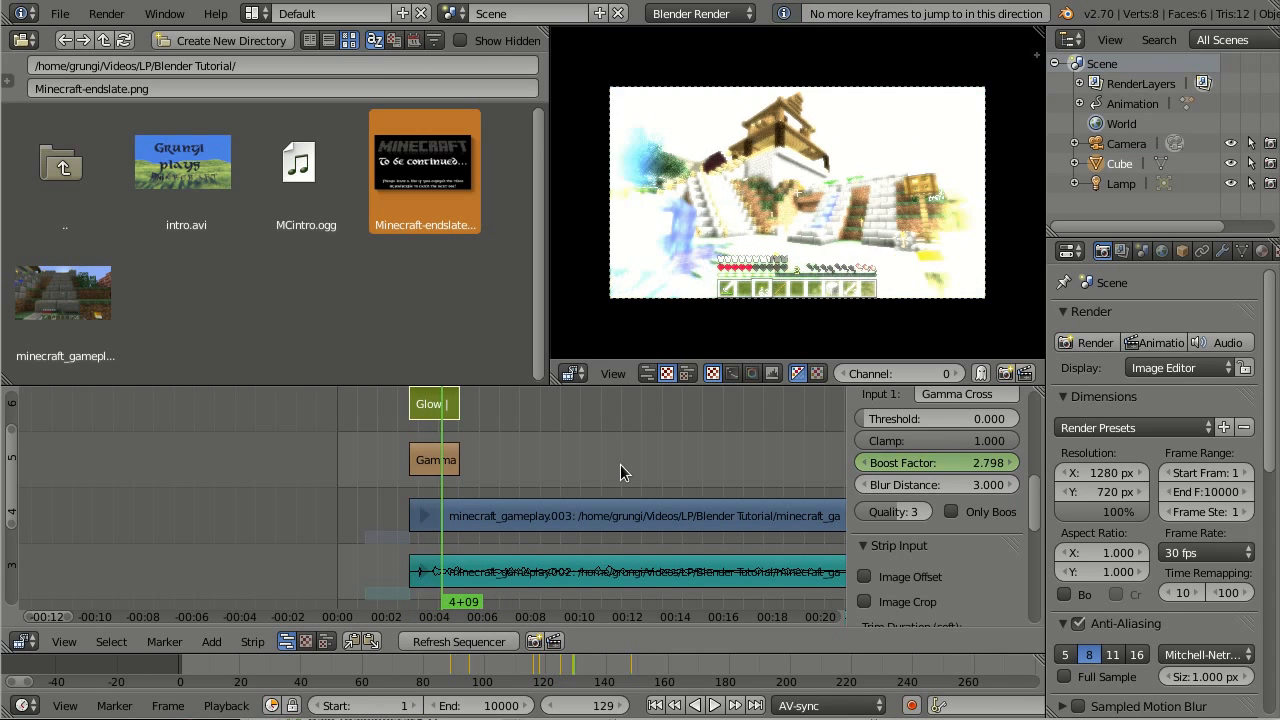
key("Up")
key("Down")
key("Down")
key("Down")
key("Down")
key("Down")
key("Down")
key("Up")
key("Up")
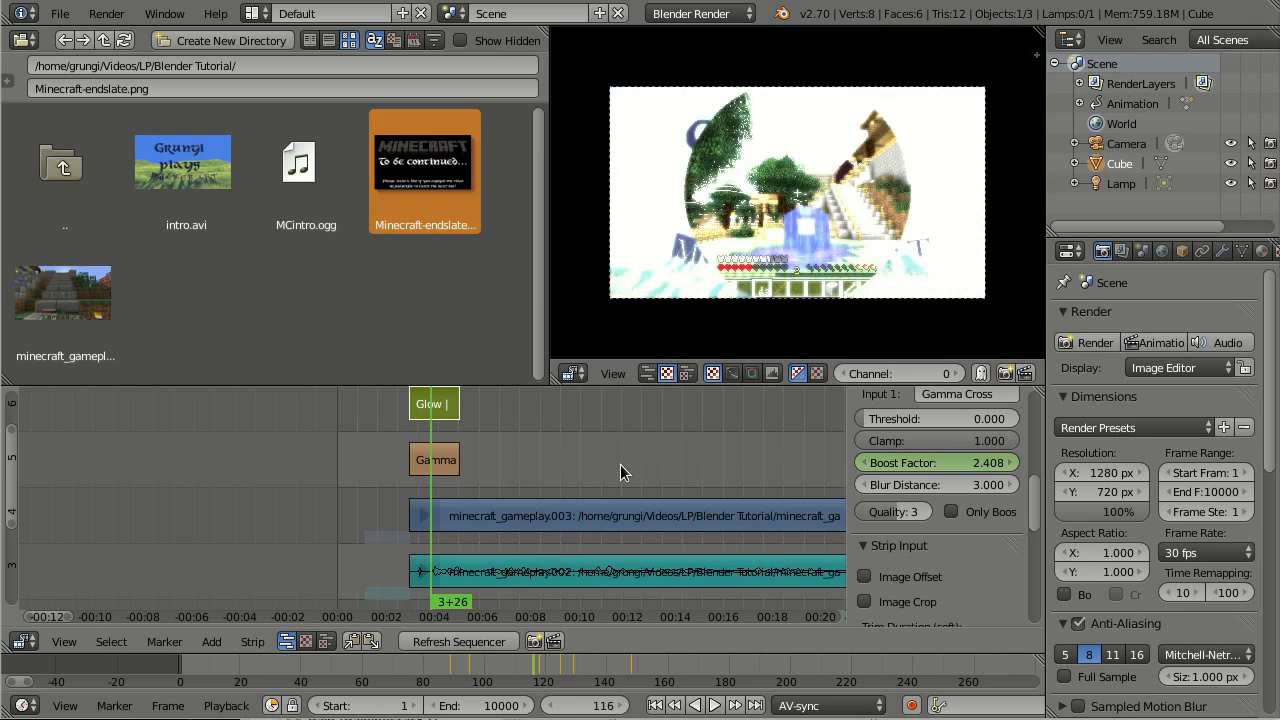
key("Up")
key("Up")
key("Up")
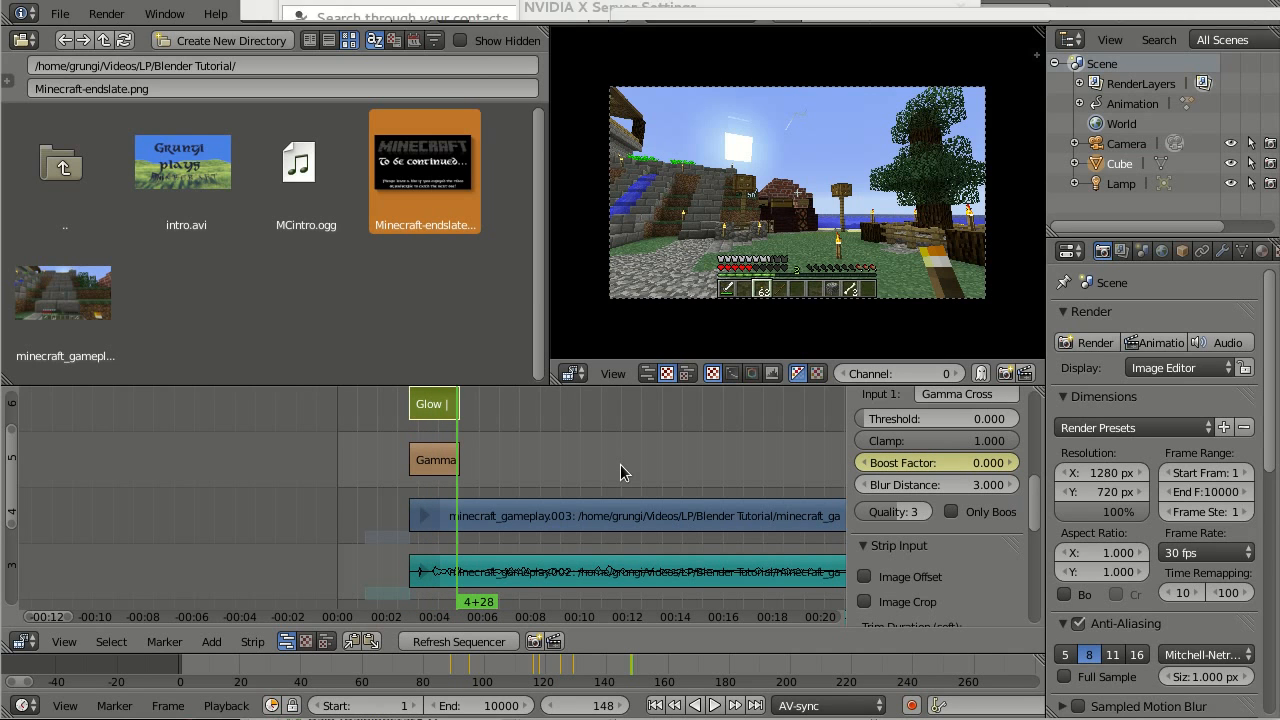
Select the end handle of the end slate strip and set the scene's end frame to 1633
middle_click_drag(620, 464, 533, 422)
scroll(515, 492, "up", 7)
scroll(518, 474, "up", 1)
scroll(586, 428, "up", 4)
scroll(586, 433, "down", 2)
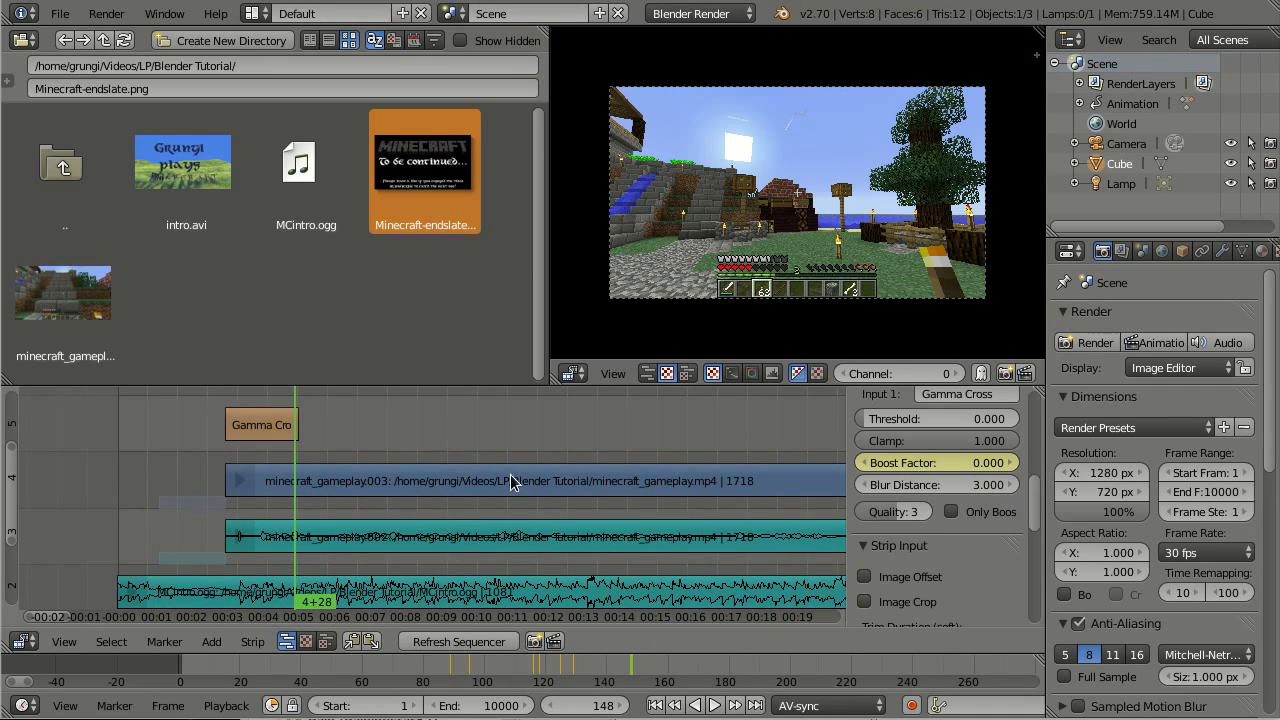
scroll(484, 465, "down", 3)
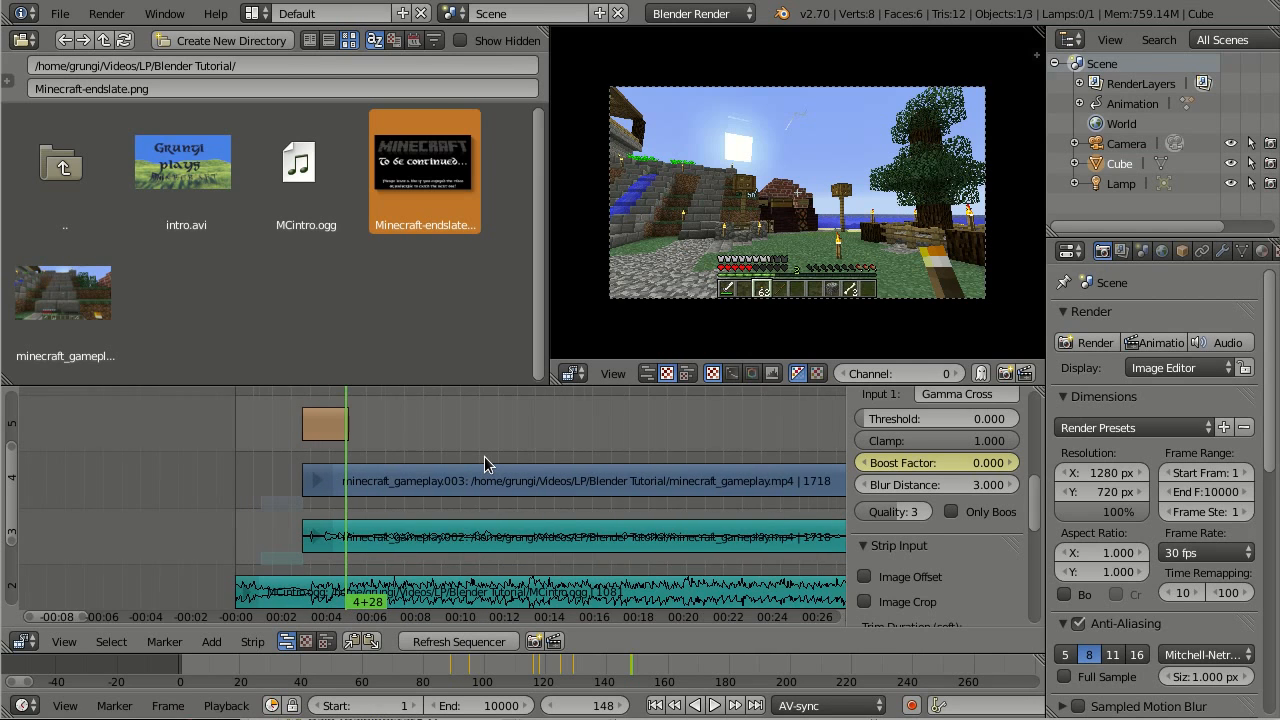
scroll(484, 456, "up", 3)
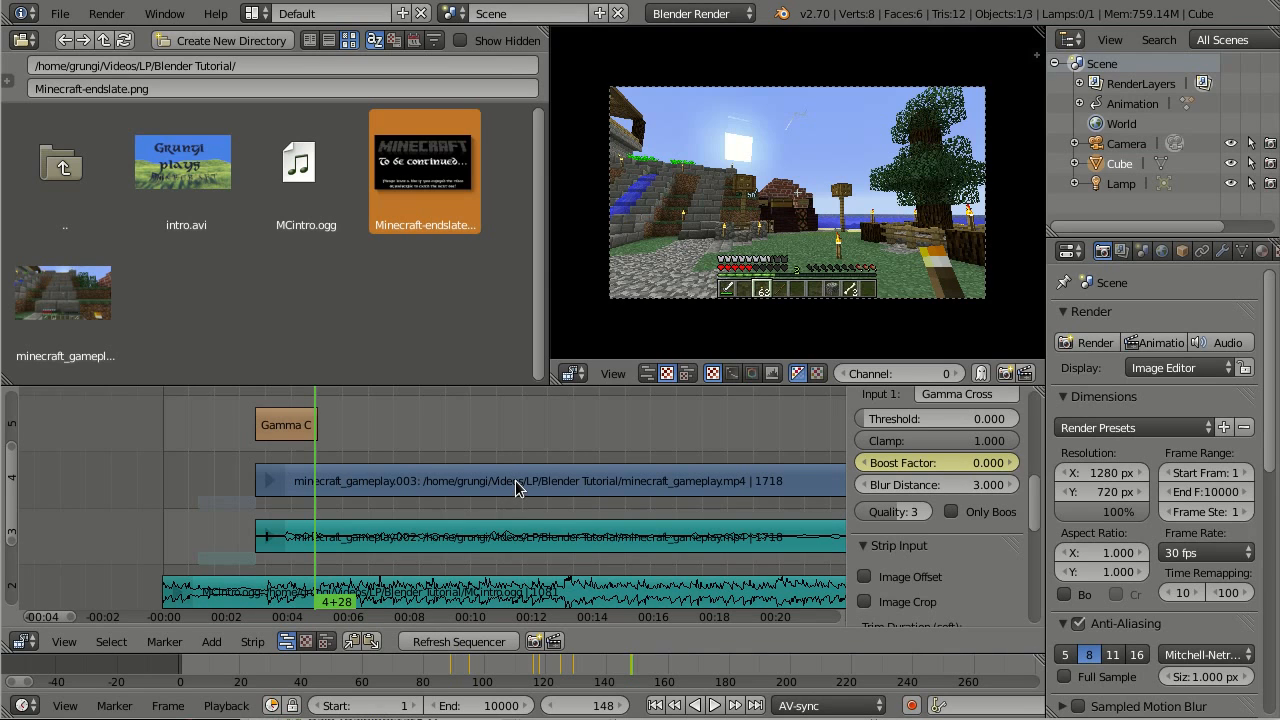
middle_click_drag(686, 420, 39, 572)
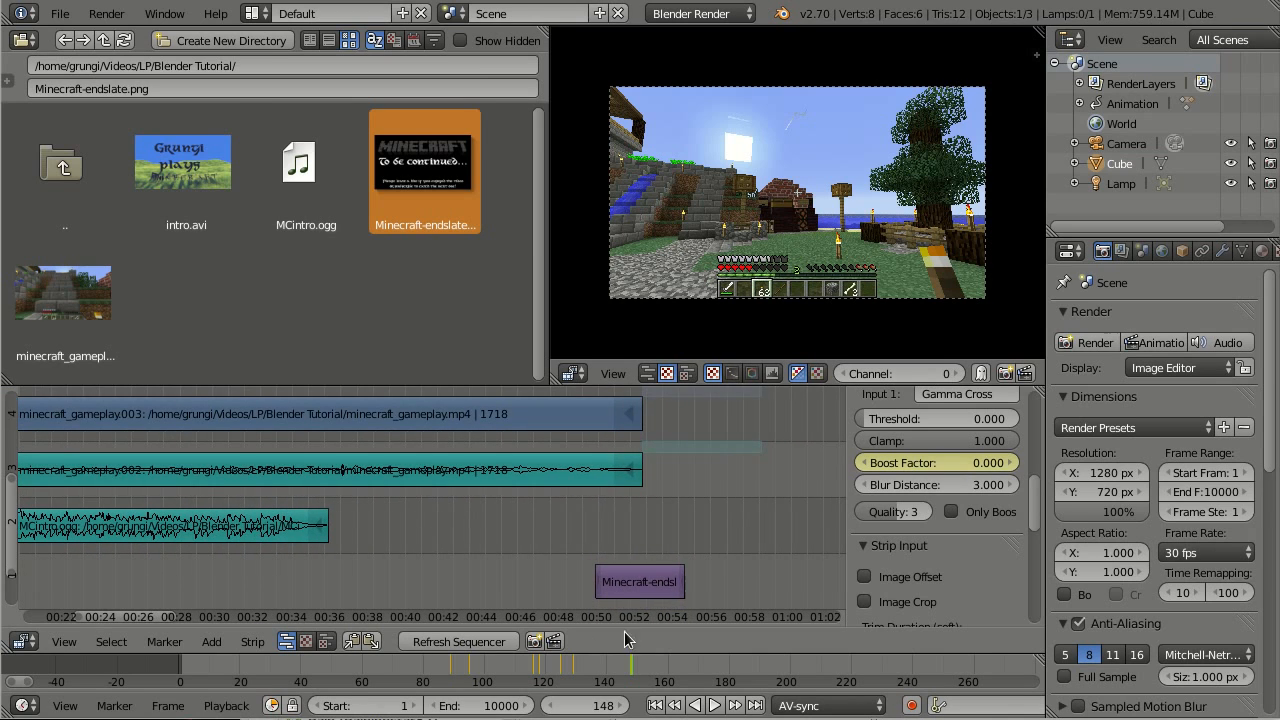
middle_click_drag(624, 631, 507, 595)
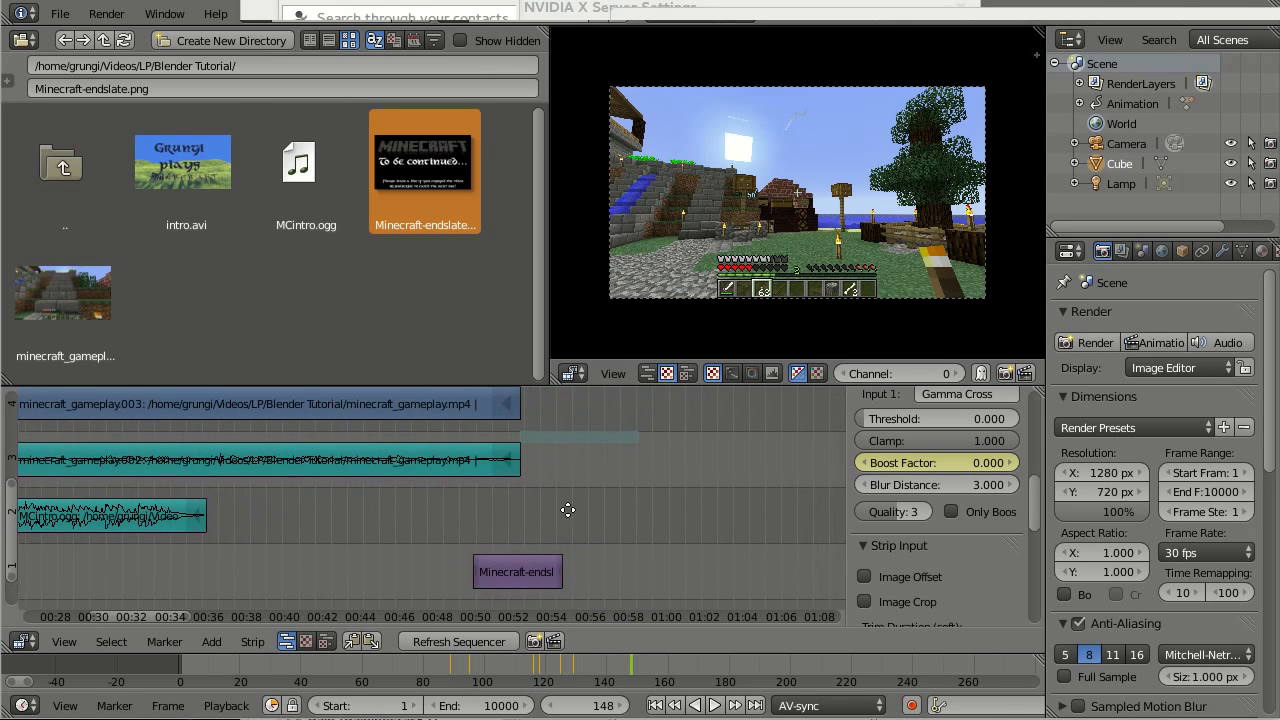
right_click(560, 573)
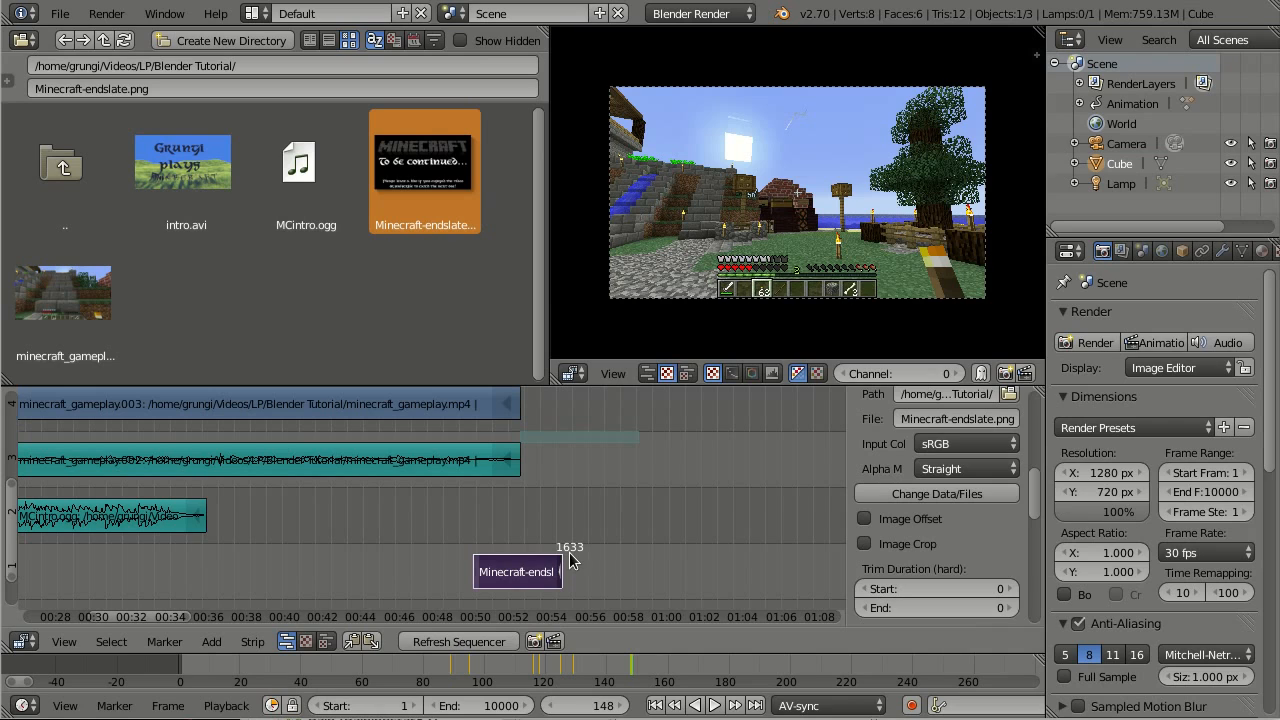
left_click(490, 706)
type("16")
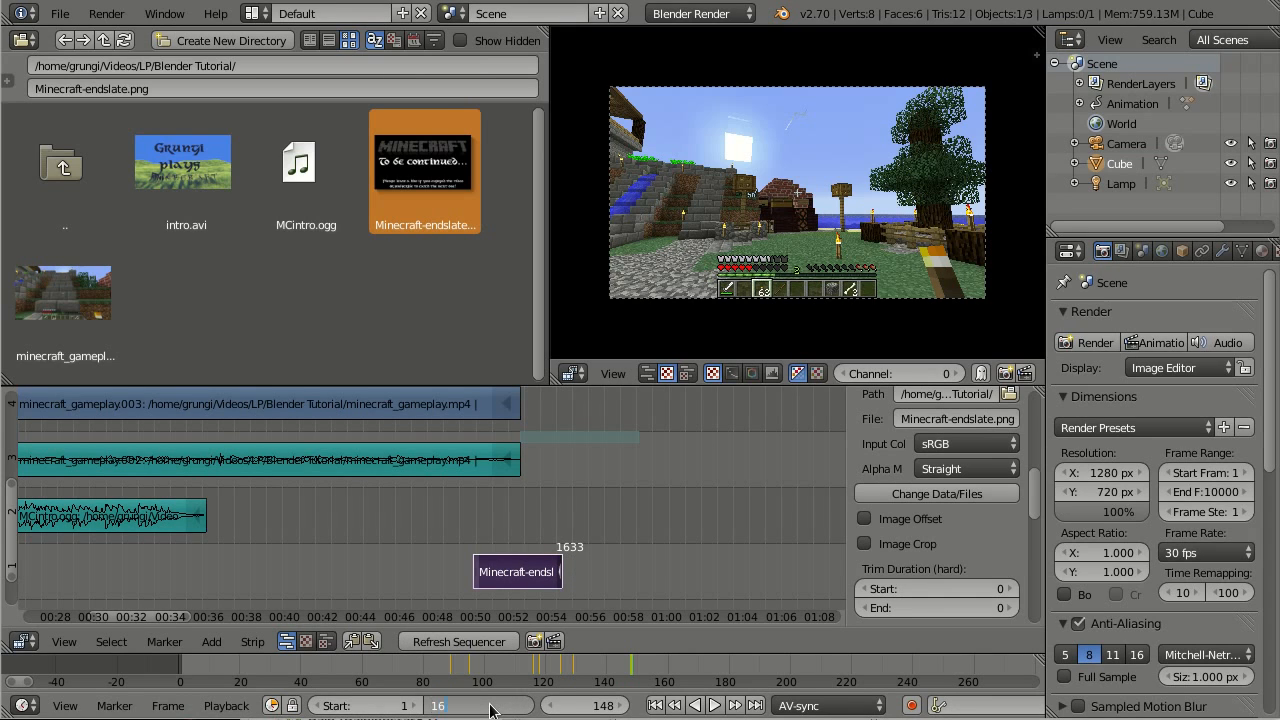
type("33")
key("Return")
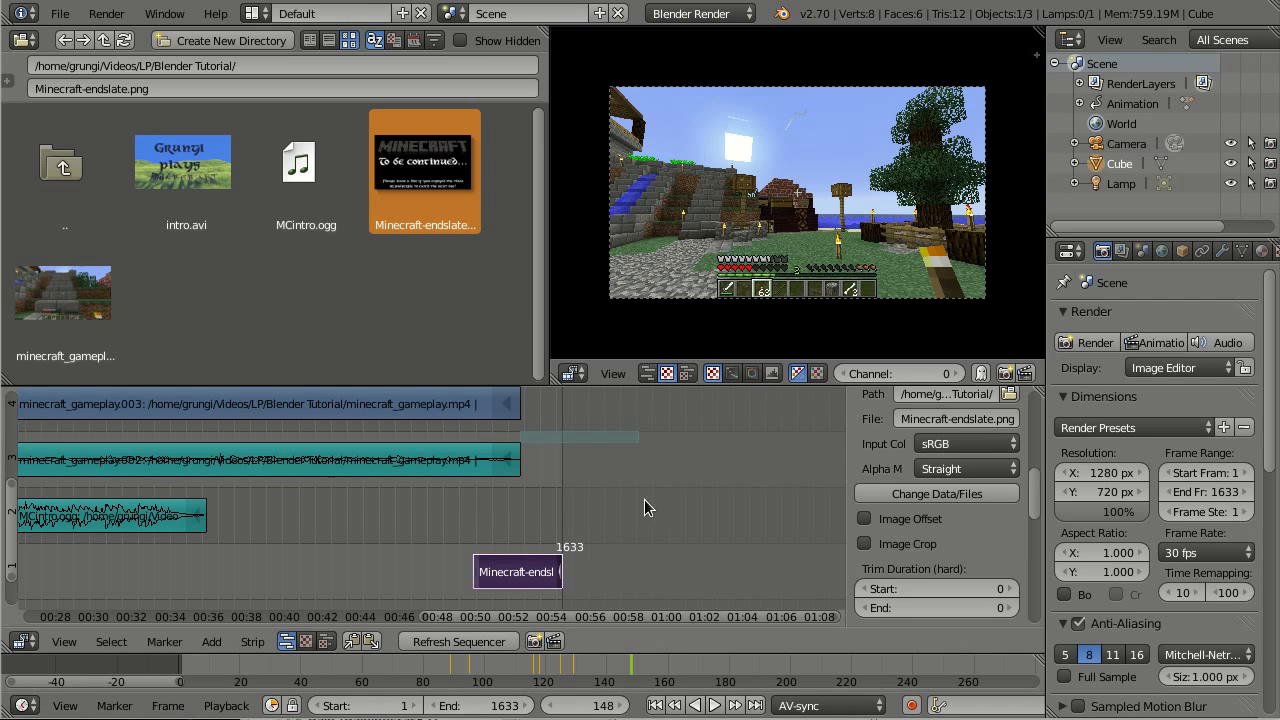
Enlarge the sequencer area upward and fit the whole edit, channels 1 to 6, into its view
middle_click_drag(469, 512, 599, 527)
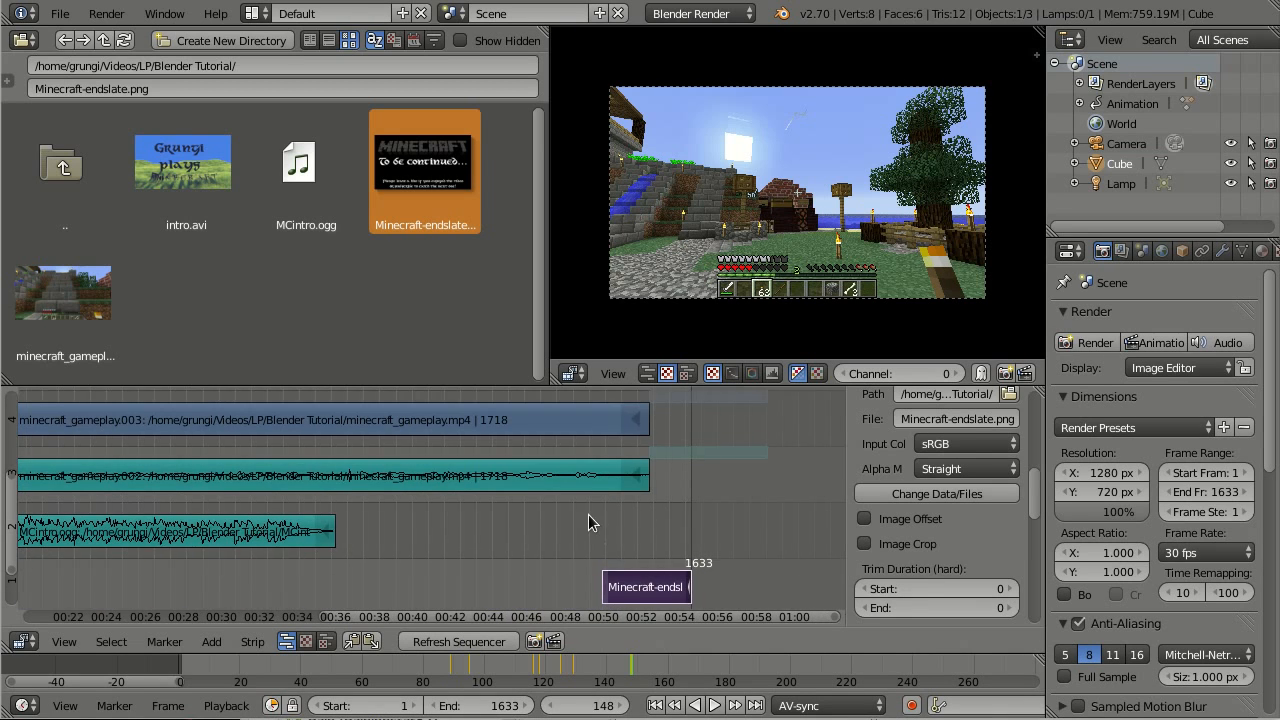
scroll(578, 495, "down", 3)
middle_click_drag(372, 507, 602, 475)
scroll(487, 470, "down", 2)
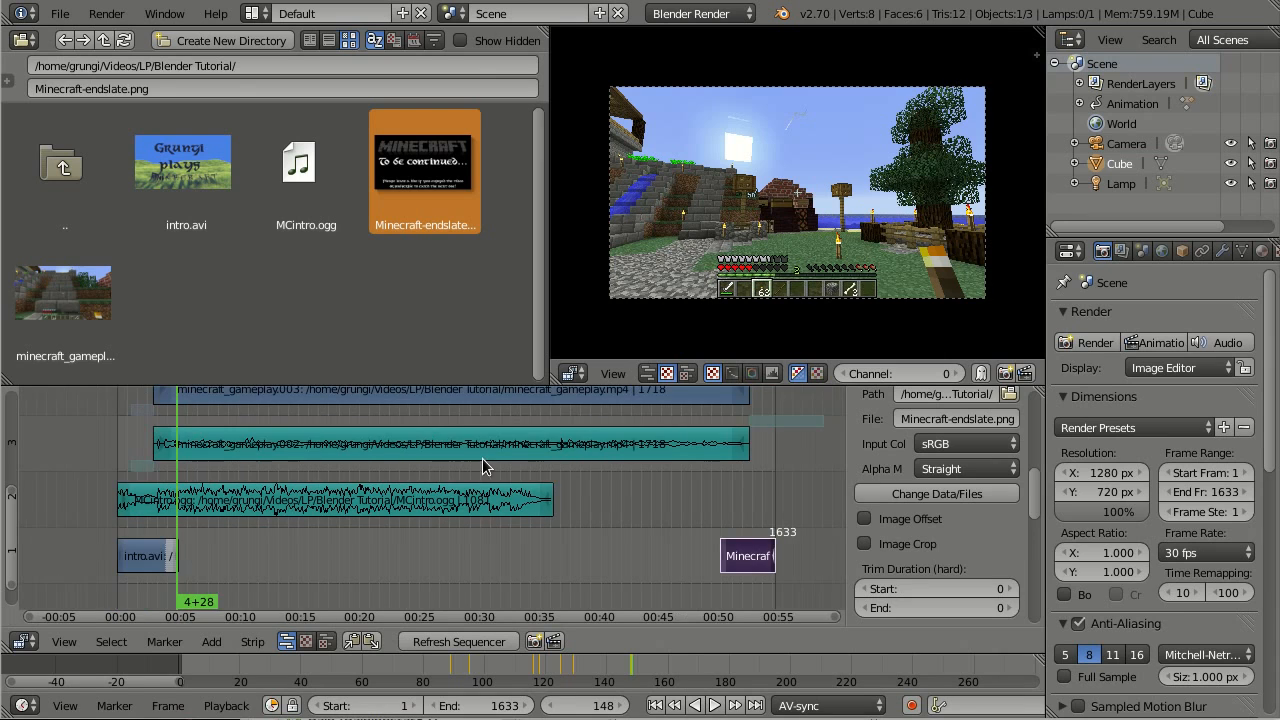
middle_click_drag(489, 468, 533, 487)
scroll(533, 487, "down", 1)
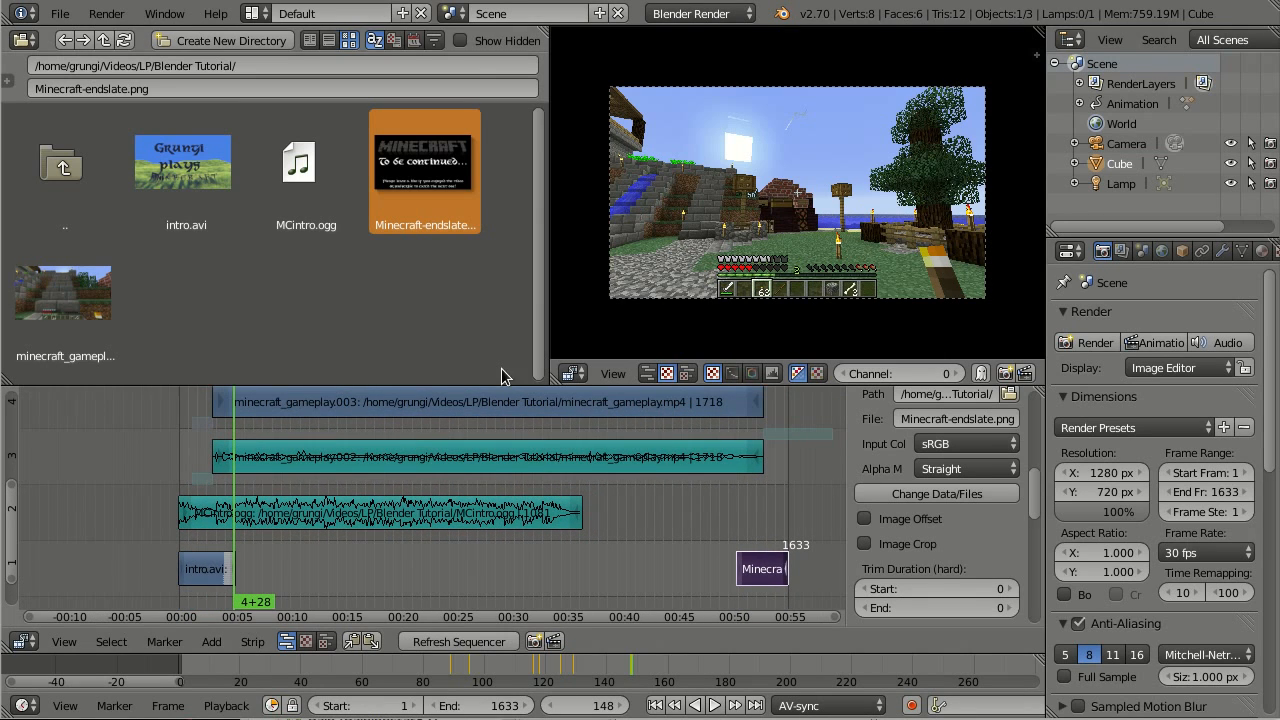
left_click_drag(499, 382, 530, 228)
scroll(581, 389, "down", 2)
scroll(335, 405, "up", 2, "shift")
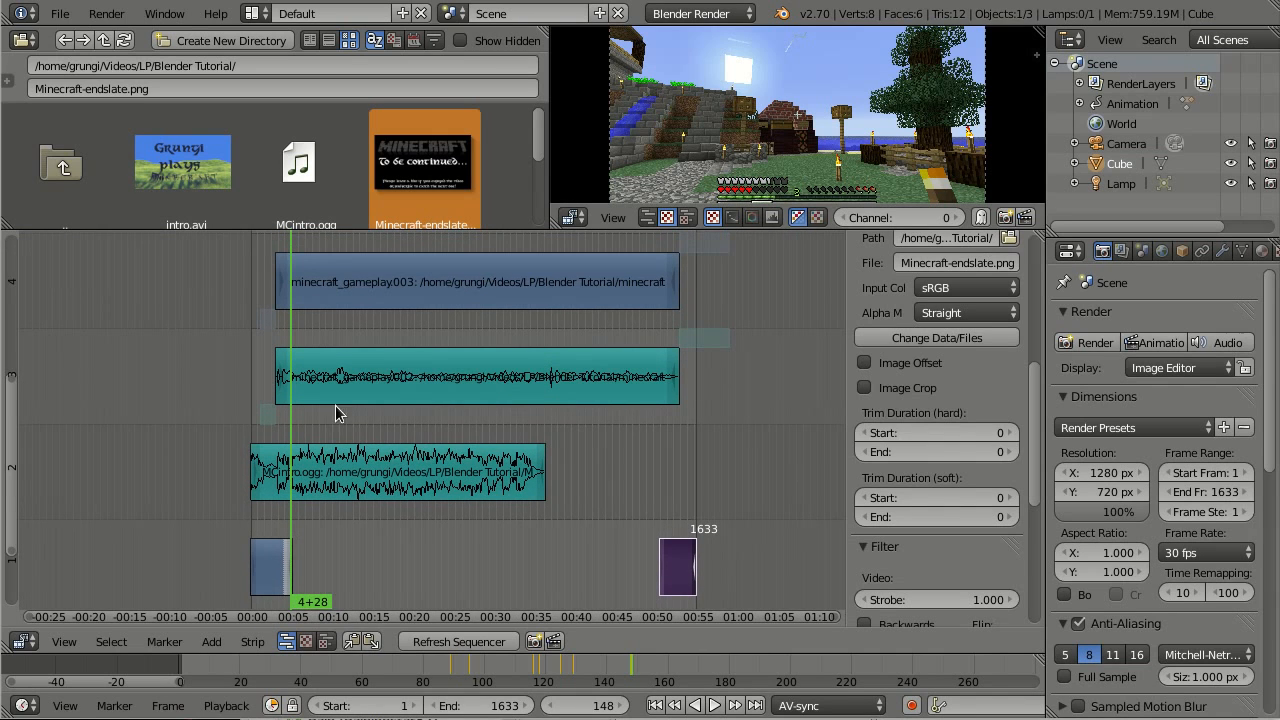
left_click_drag(14, 375, 34, 244)
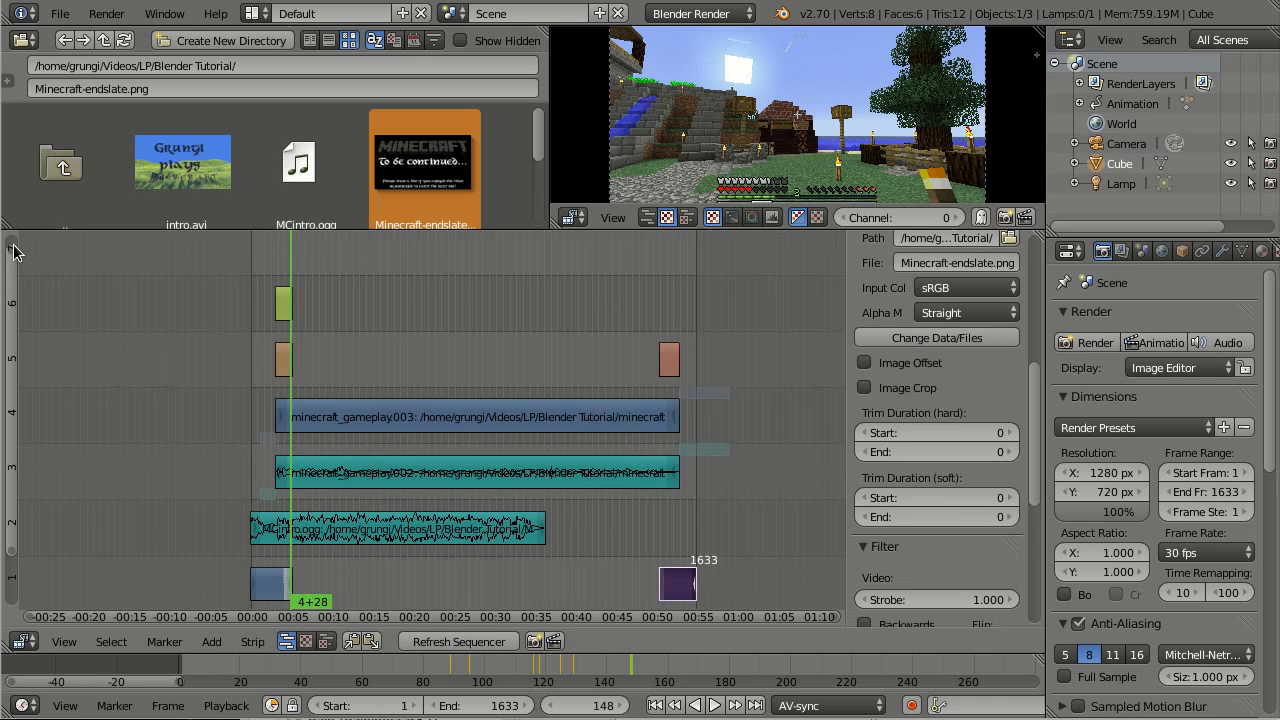
left_click_drag(12, 246, 12, 283)
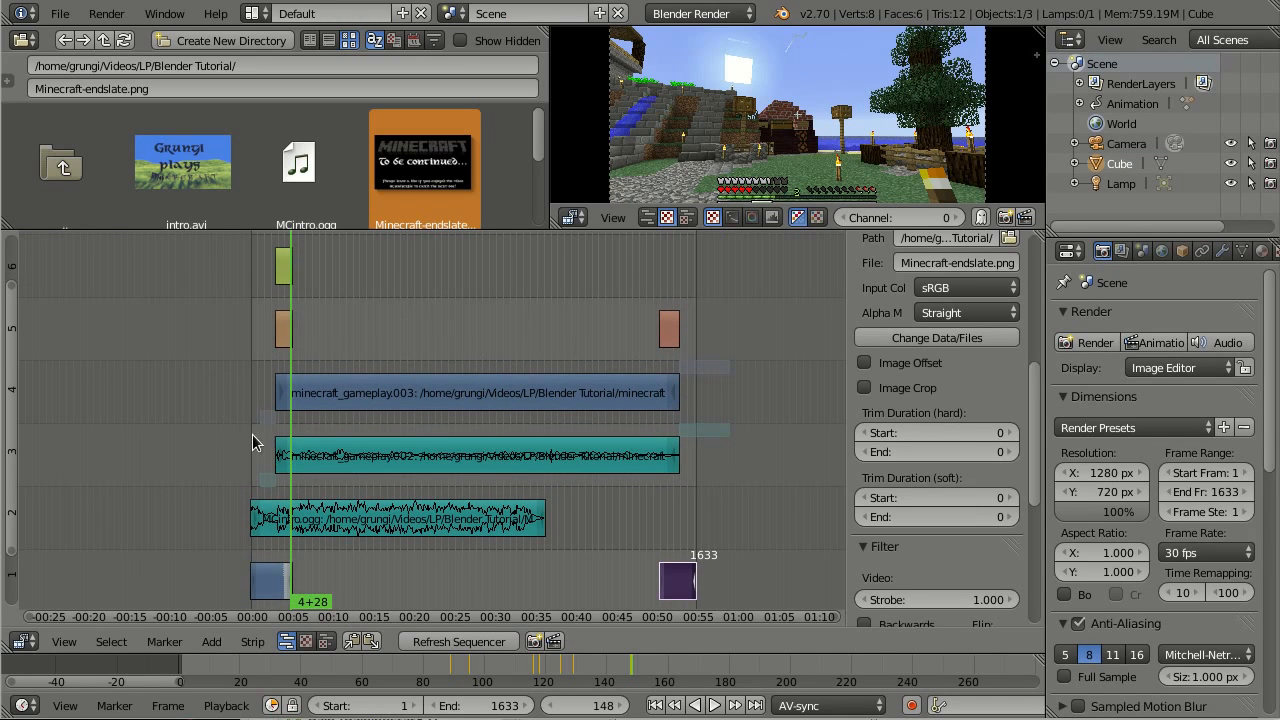
middle_click_drag(330, 262, 404, 246)
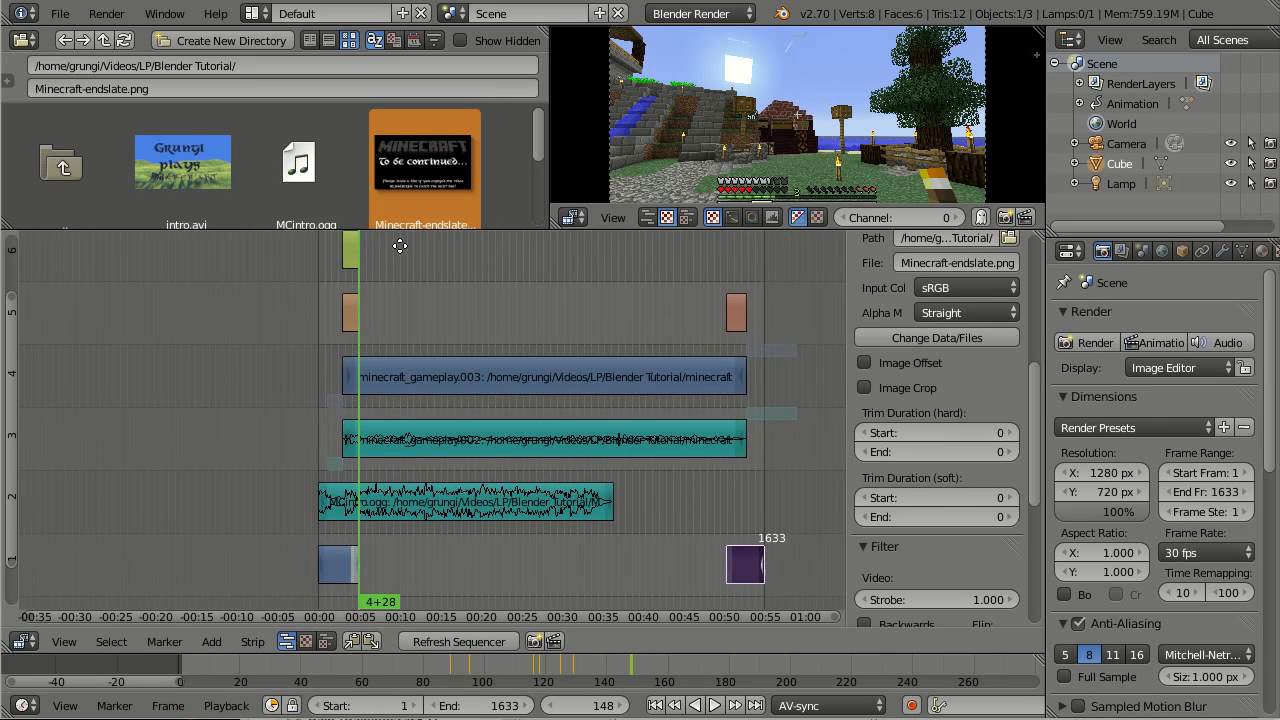
scroll(481, 316, "down", 1)
scroll(481, 315, "up", 2)
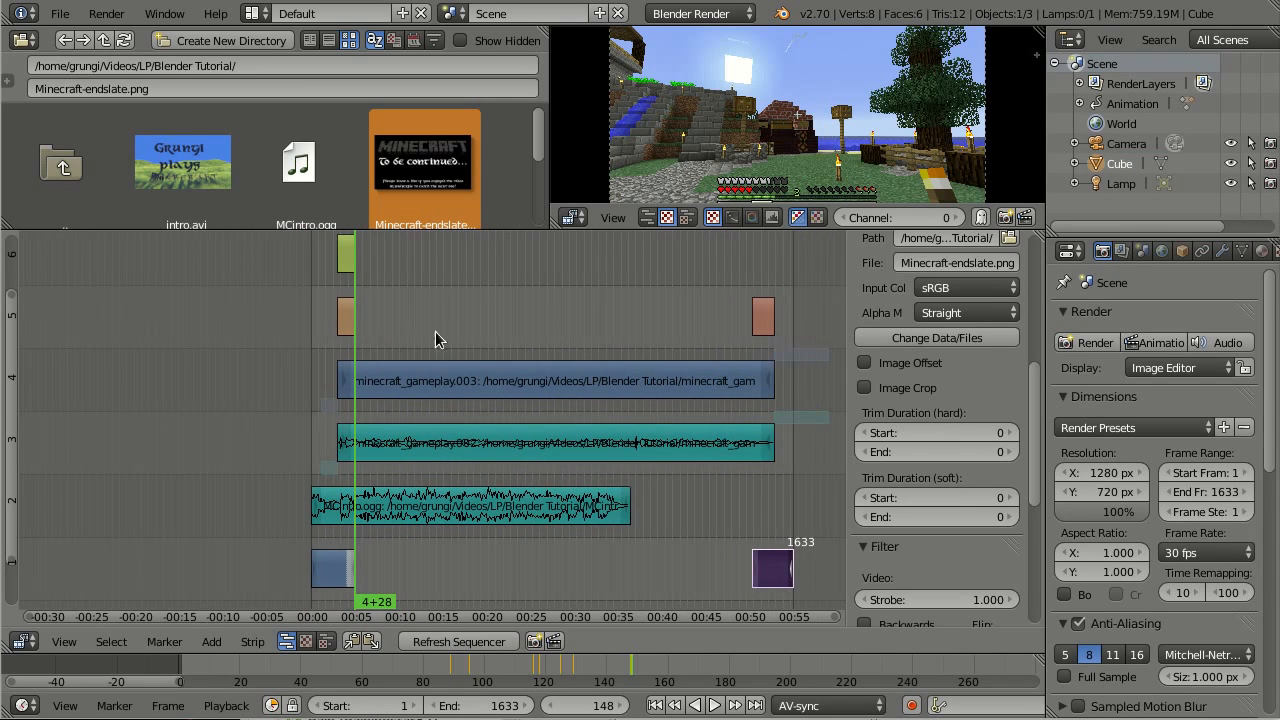
left_click_drag(12, 302, 18, 268)
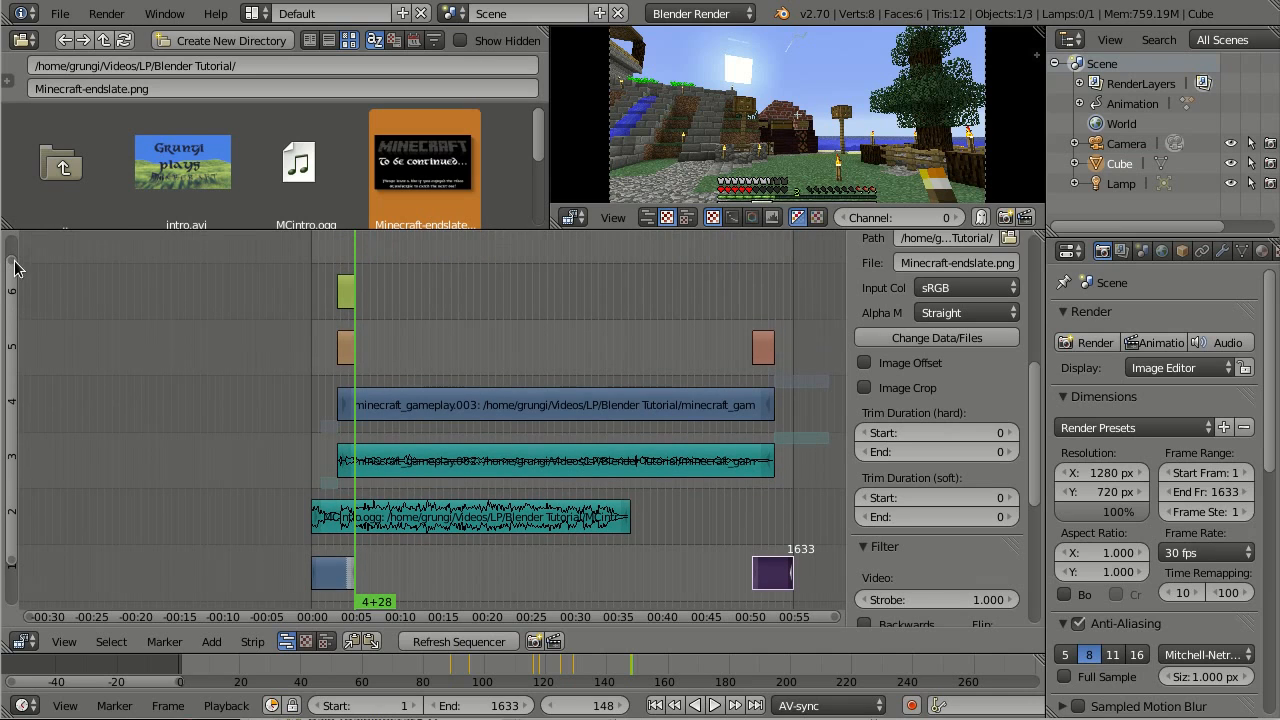
Move the playhead to frame 696 and select the gameplay video, gameplay audio and music strips in turn to review them
left_click(517, 330)
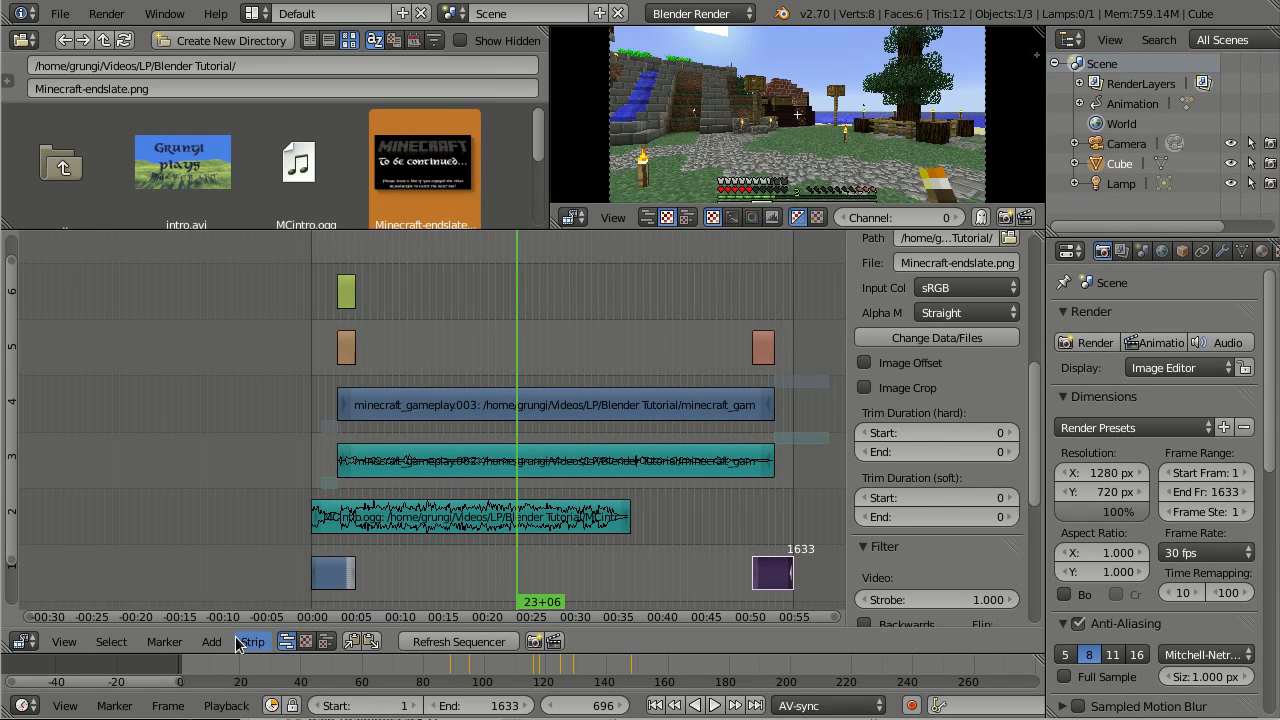
left_click(240, 641)
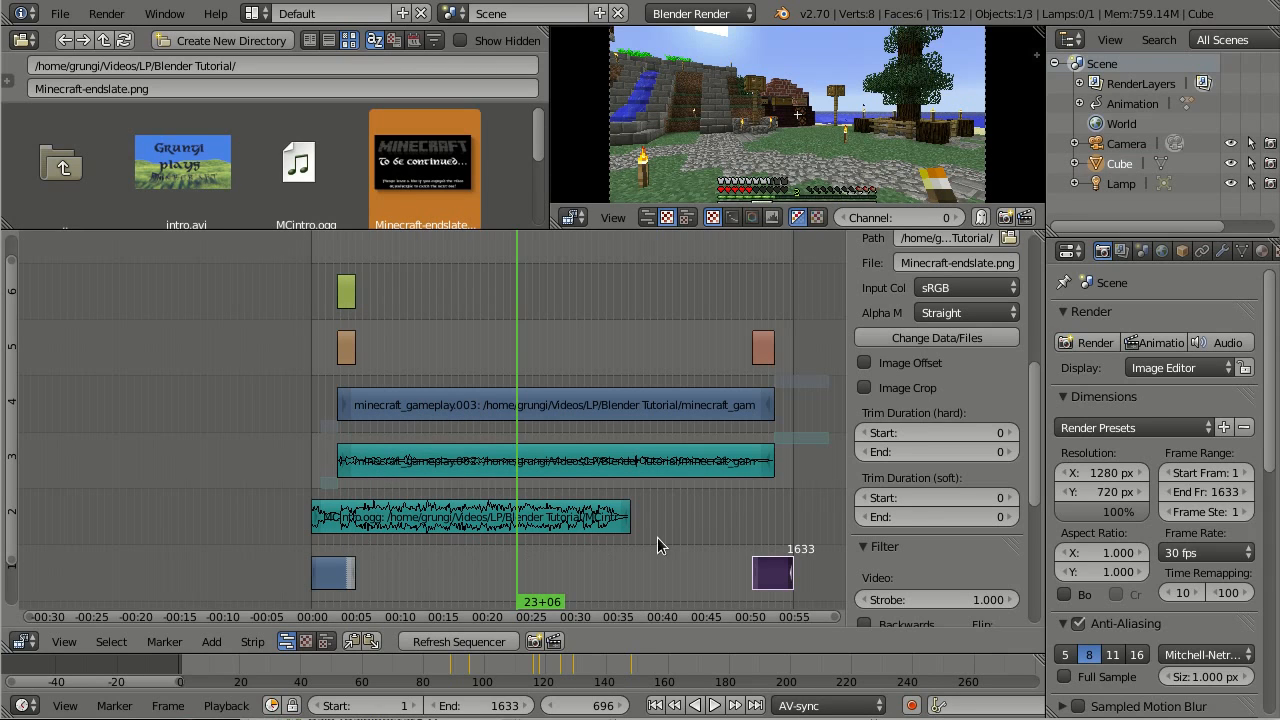
left_click(395, 410)
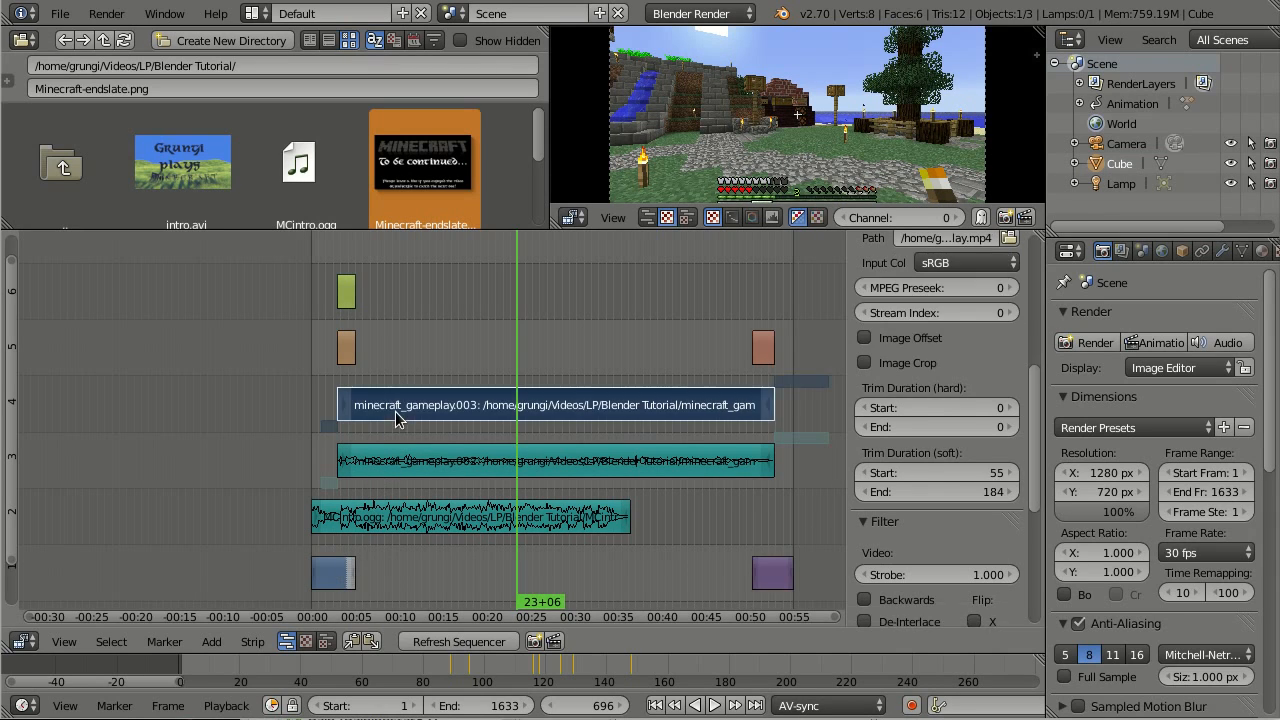
right_click(446, 460)
right_click(443, 411)
right_click(447, 512)
right_click(446, 466)
right_click(437, 405)
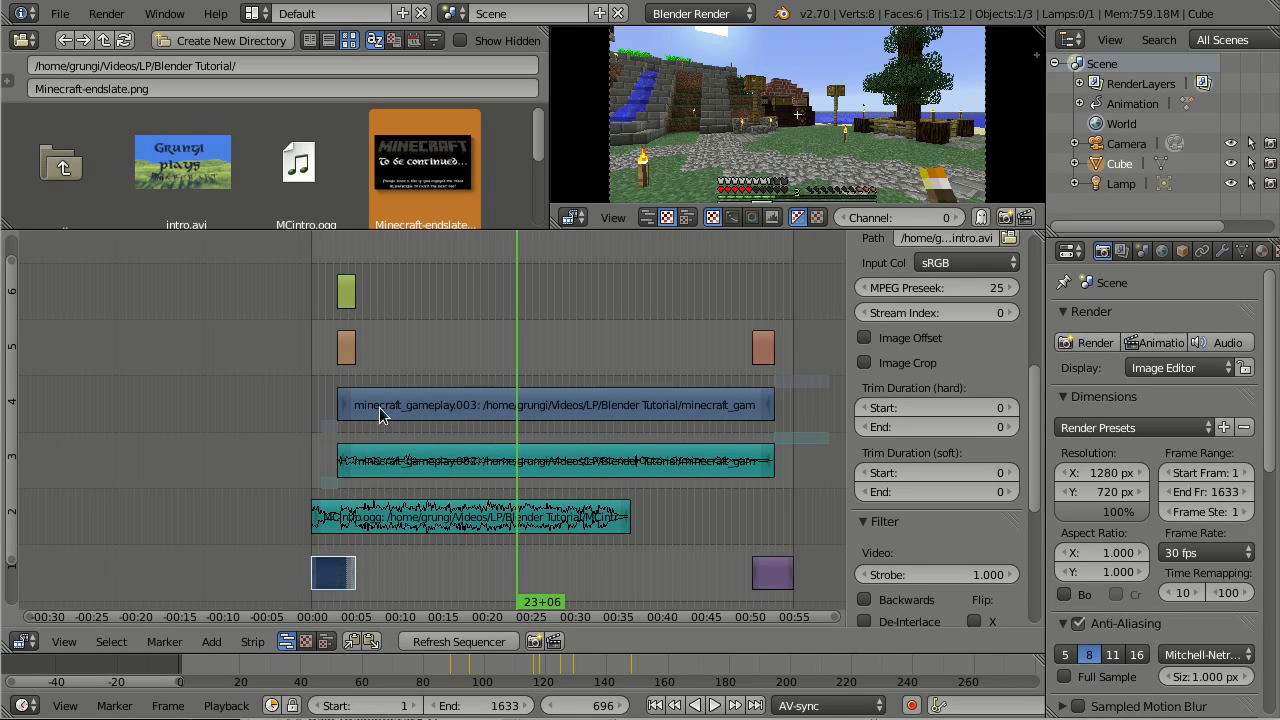
Select the Iris wipe strip on channel 5 and look over the arrangement of the whole edit
right_click(343, 354)
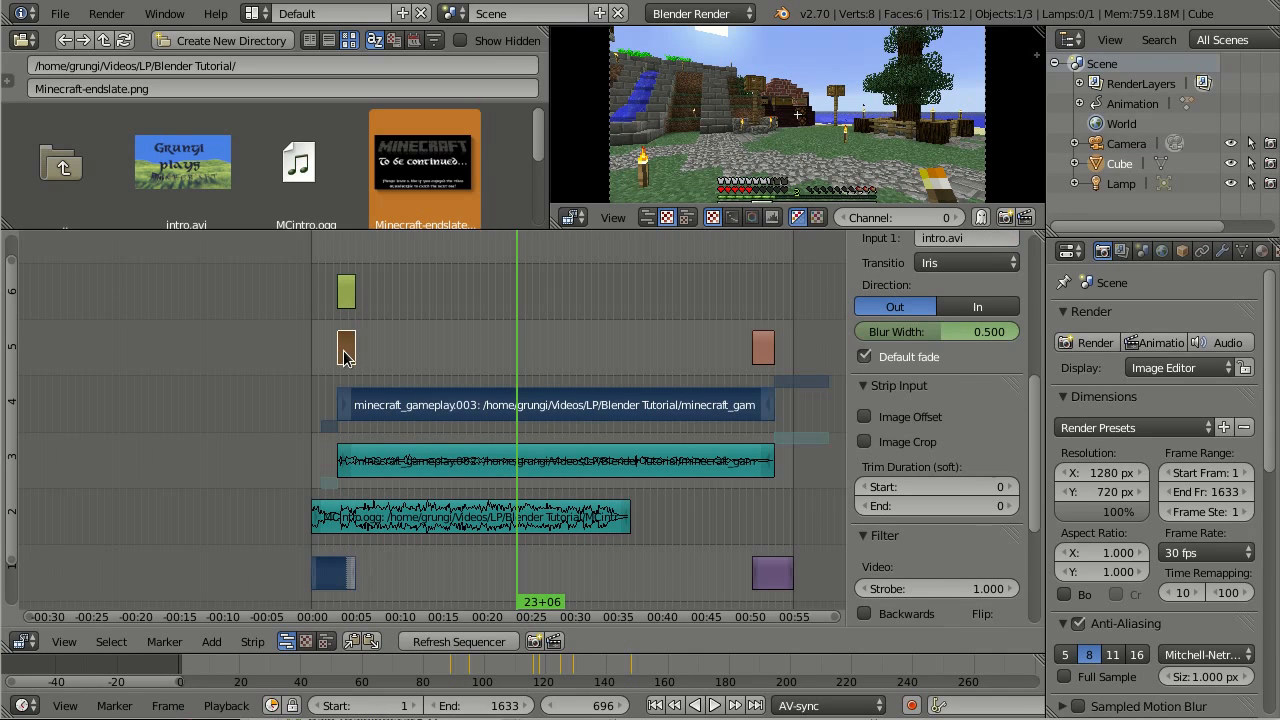
left_click(248, 643)
middle_click_drag(411, 324, 454, 327)
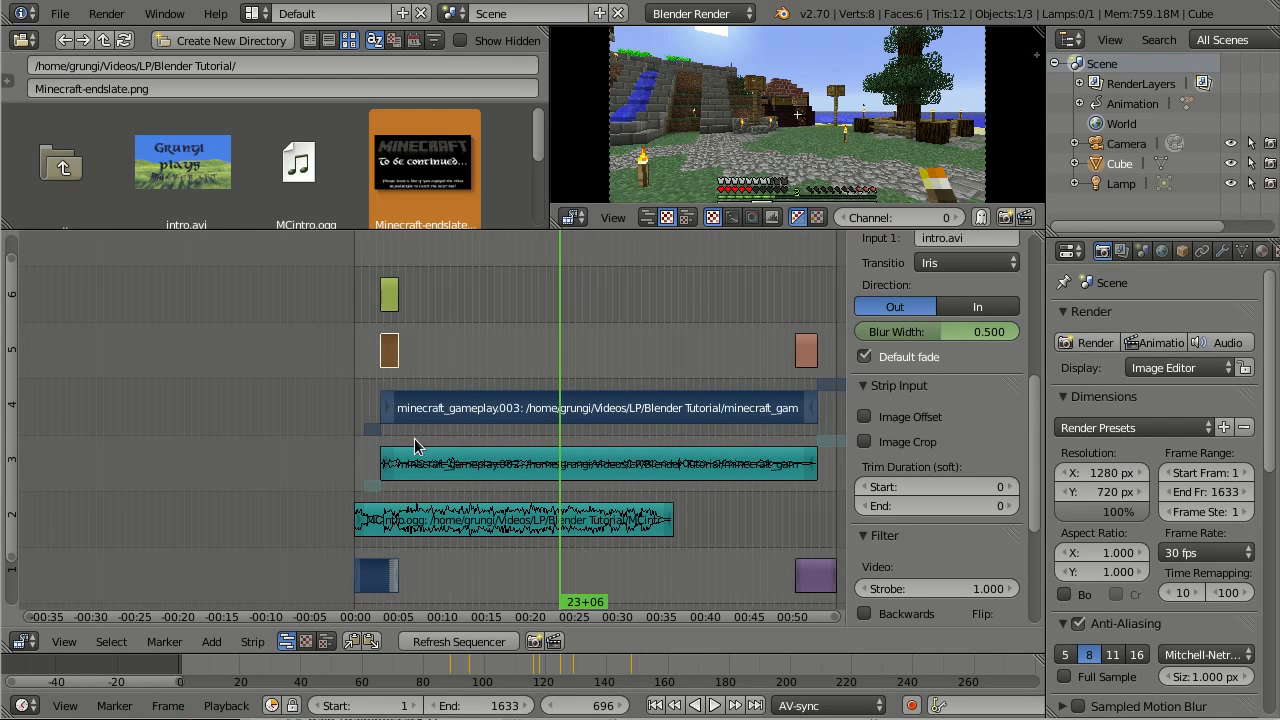
scroll(478, 336, "down", 1)
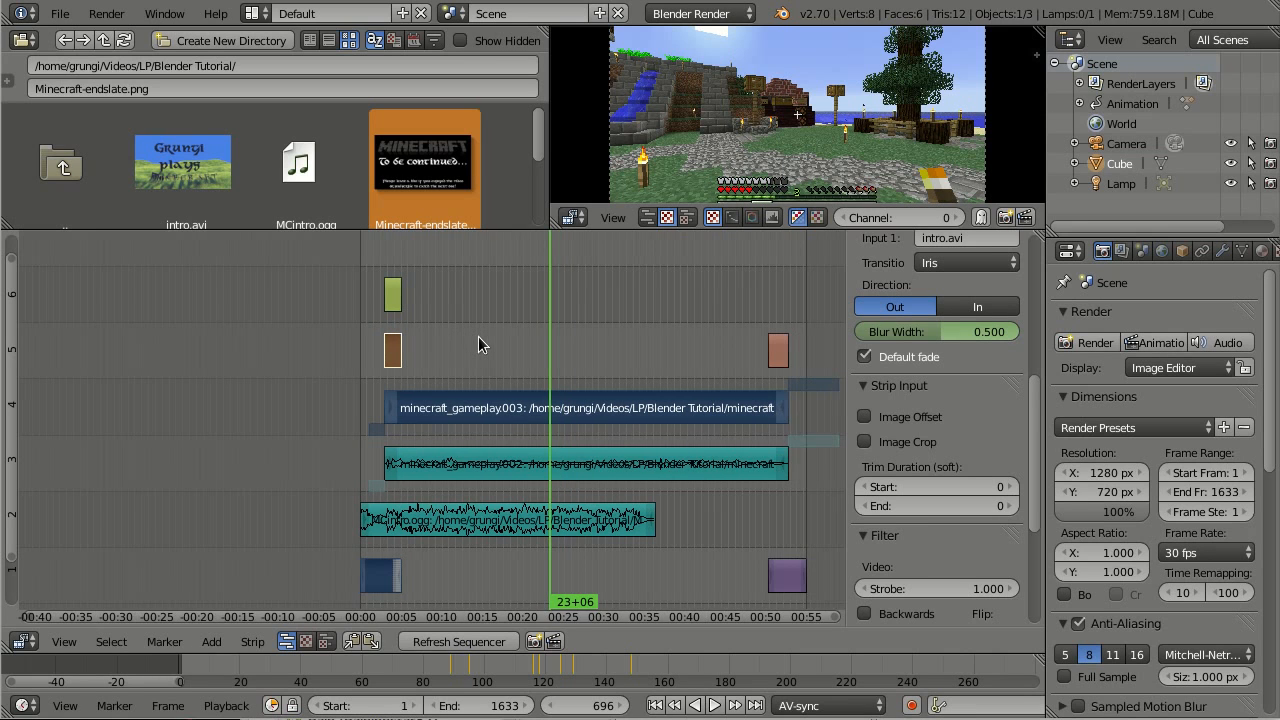
scroll(478, 336, "up", 1)
middle_click_drag(508, 306, 432, 292)
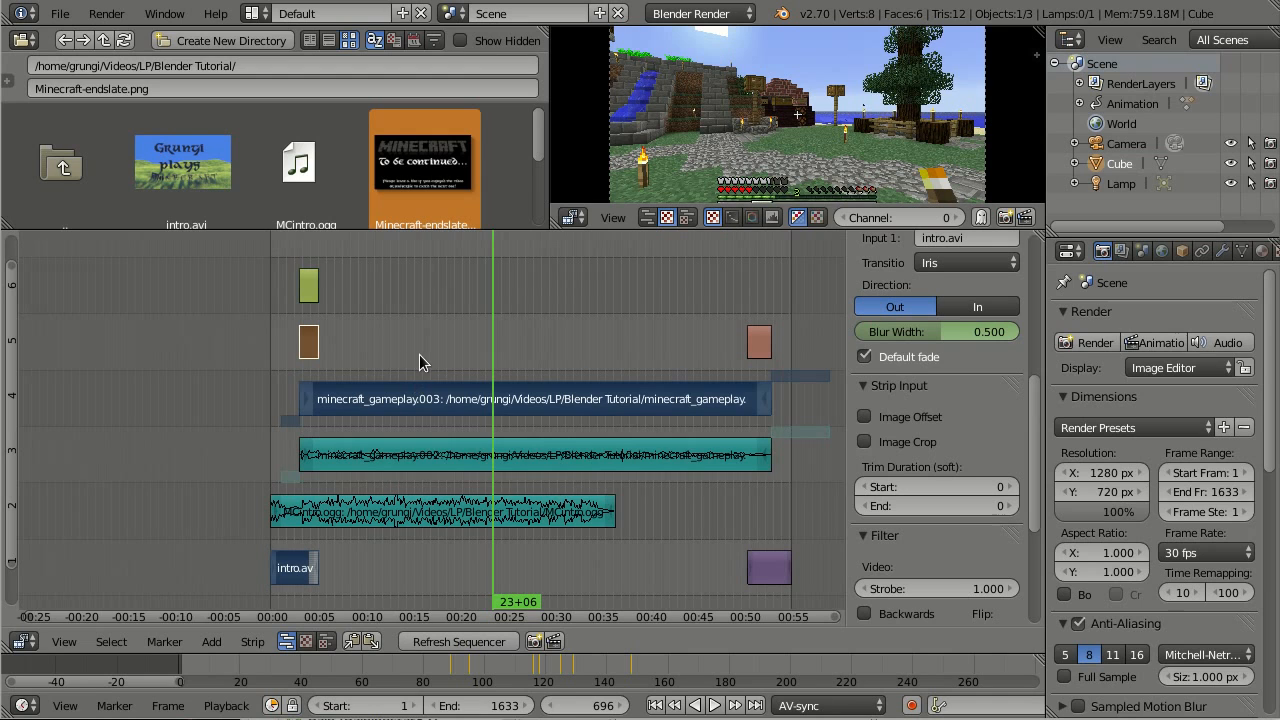
middle_click_drag(461, 317, 388, 325)
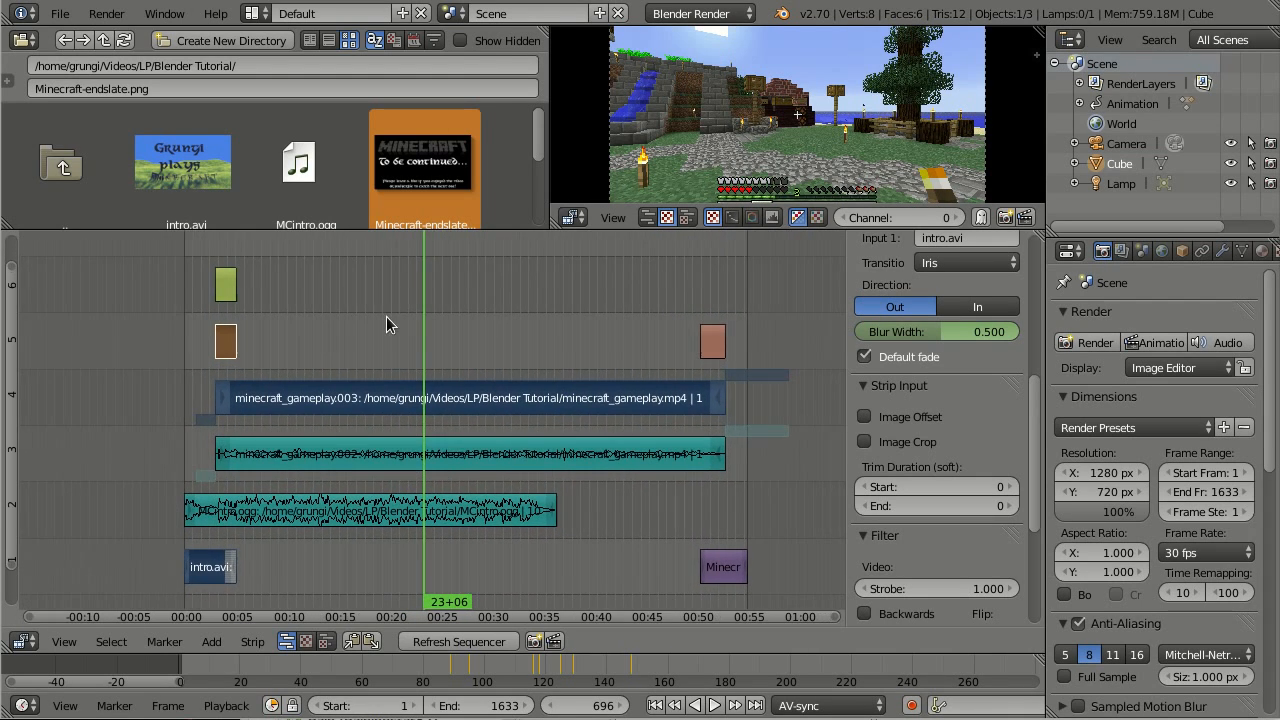
scroll(400, 345, "up", 1)
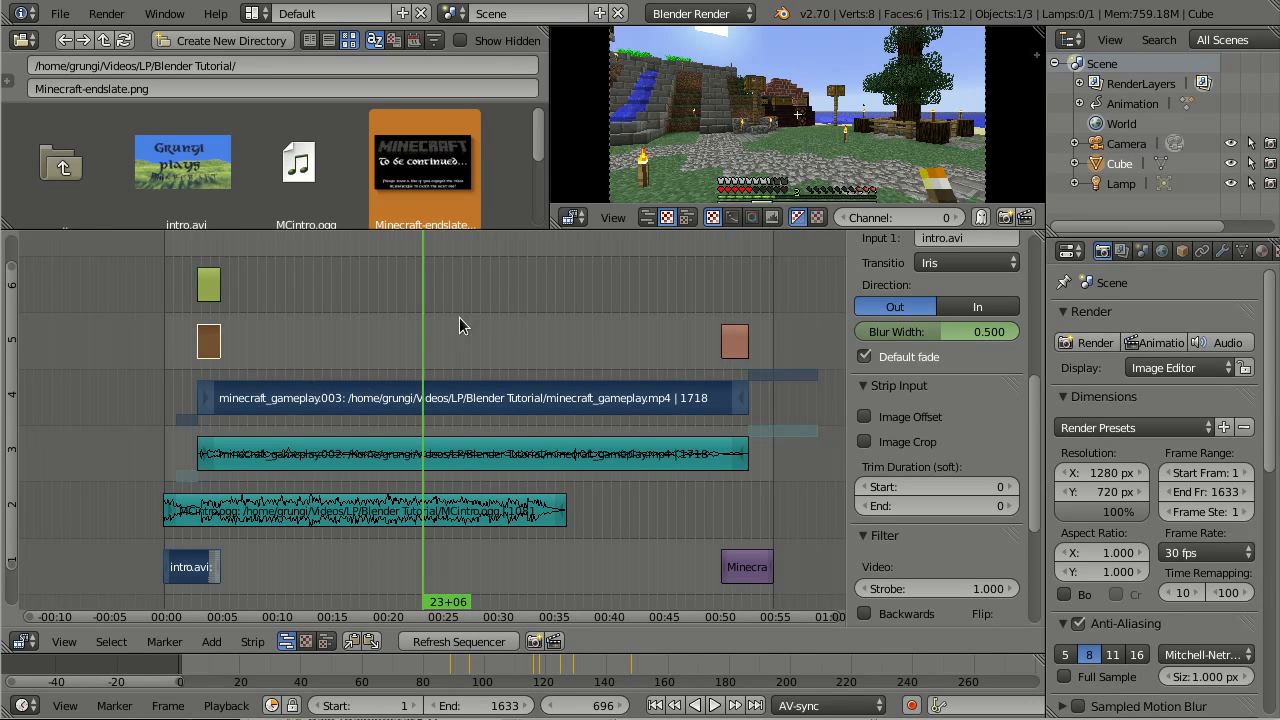
Move the playhead to frames 798, 1094, 0 and 379 in turn to review the footage at those points
left_click(537, 343)
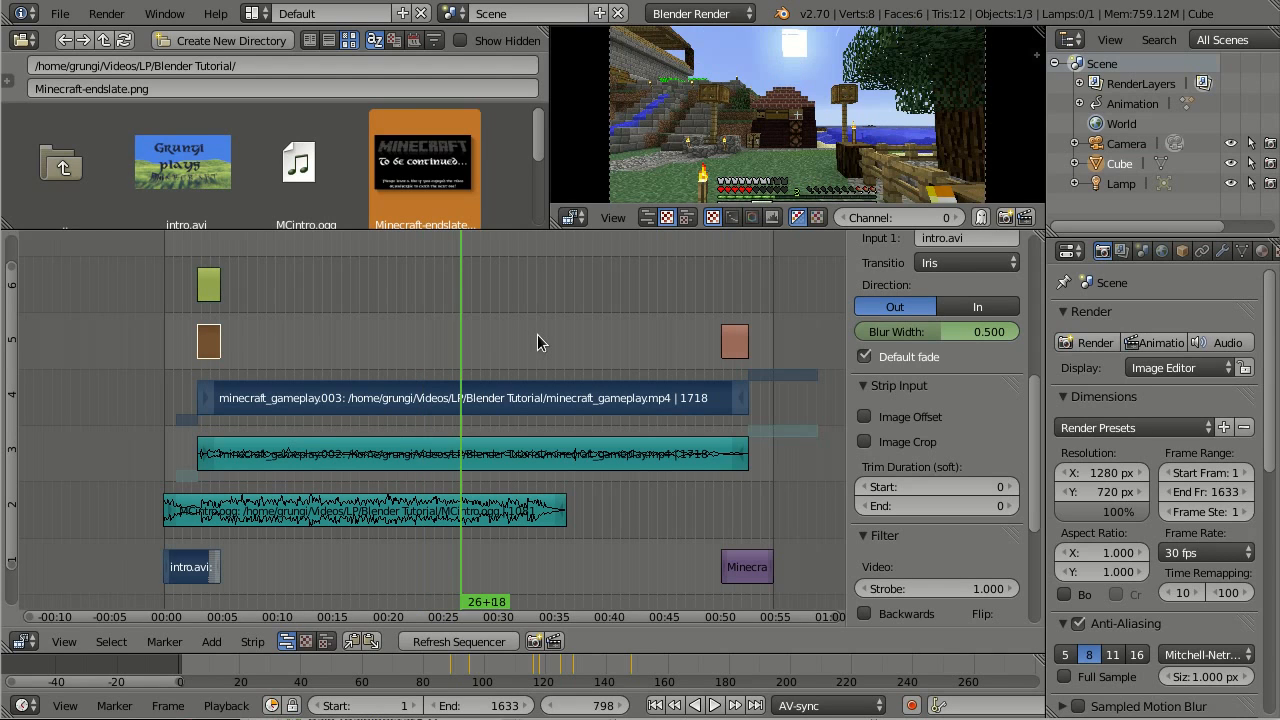
left_click(570, 321)
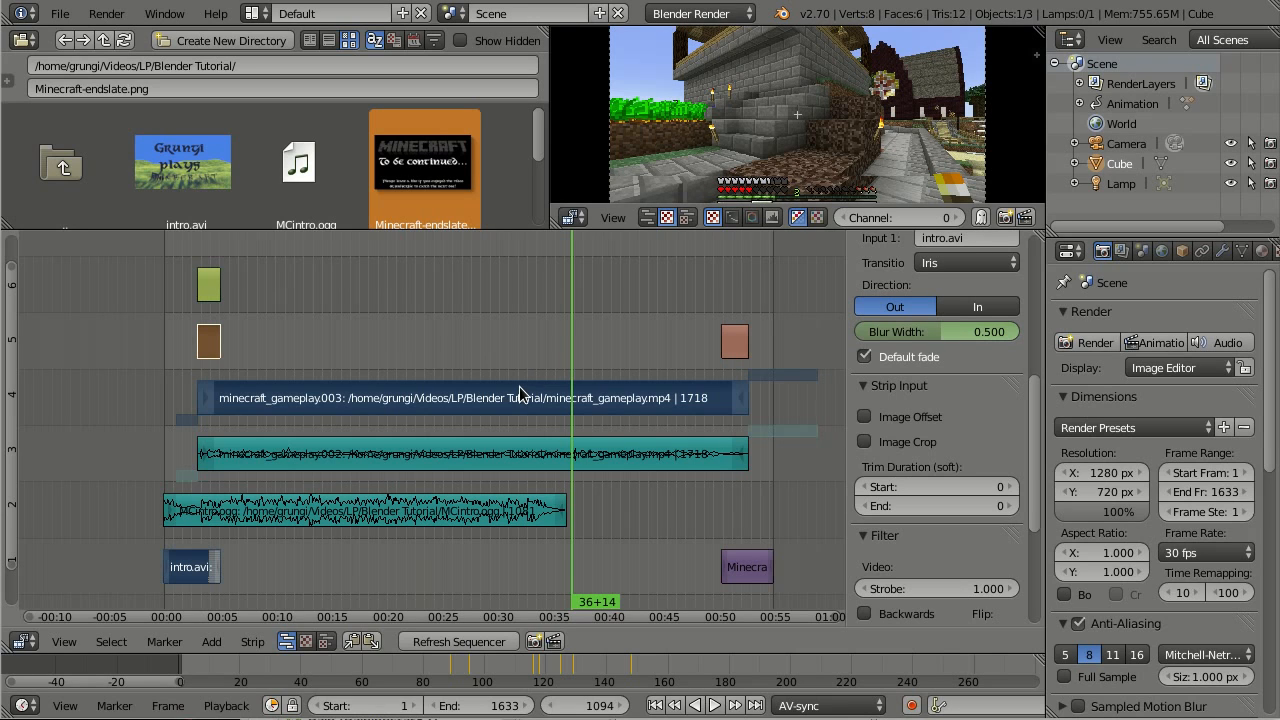
left_click(165, 368)
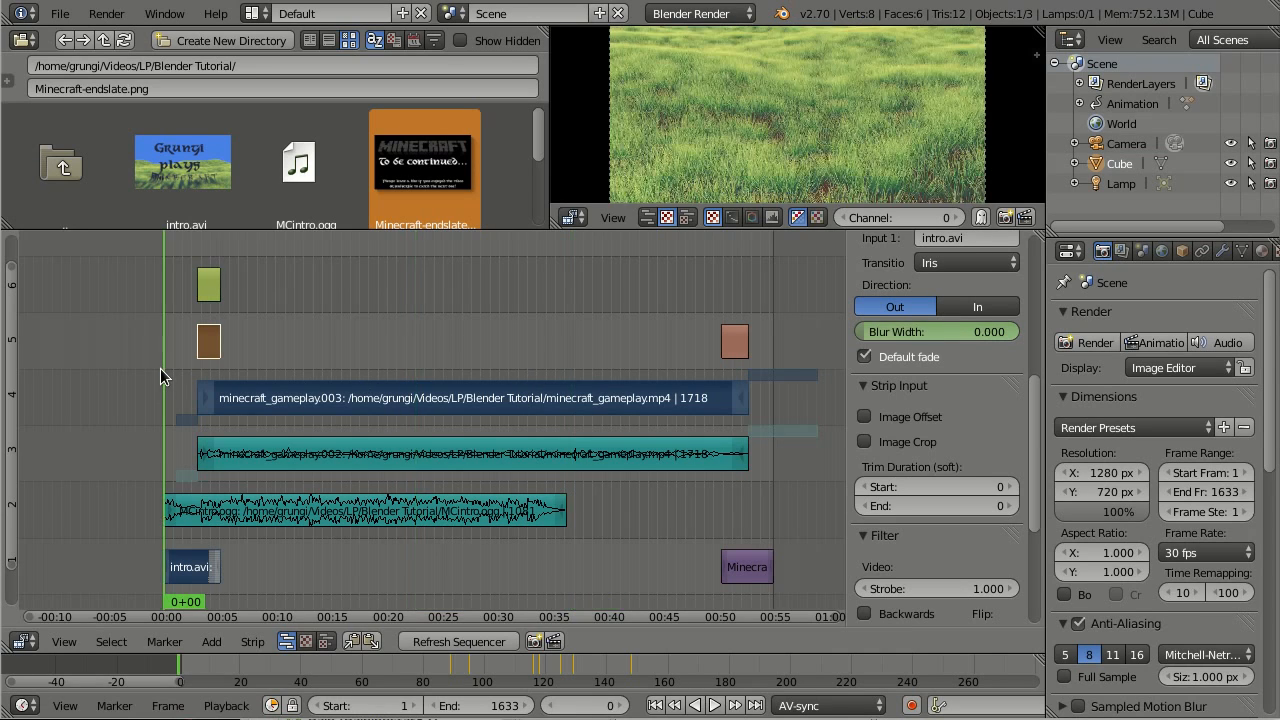
left_click(304, 323)
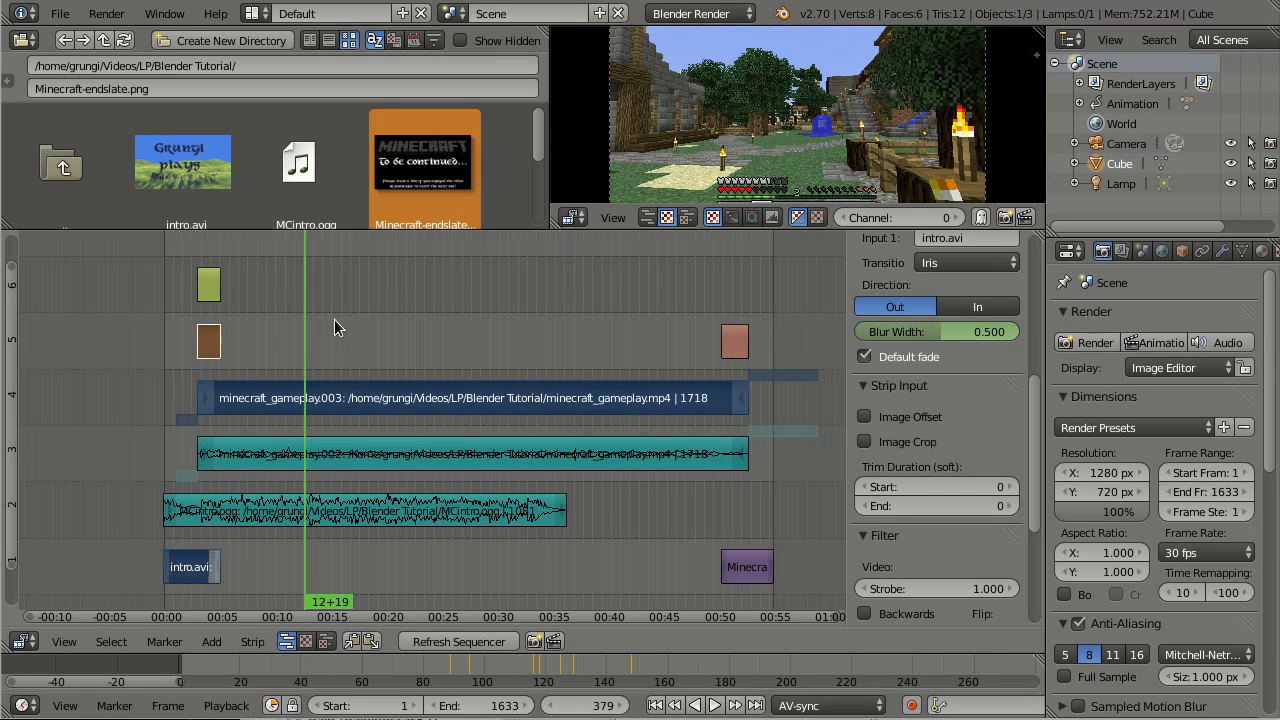
Reduce the sequencer area's height slightly to give the file browser and preview more room
scroll(335, 328, "down", 2)
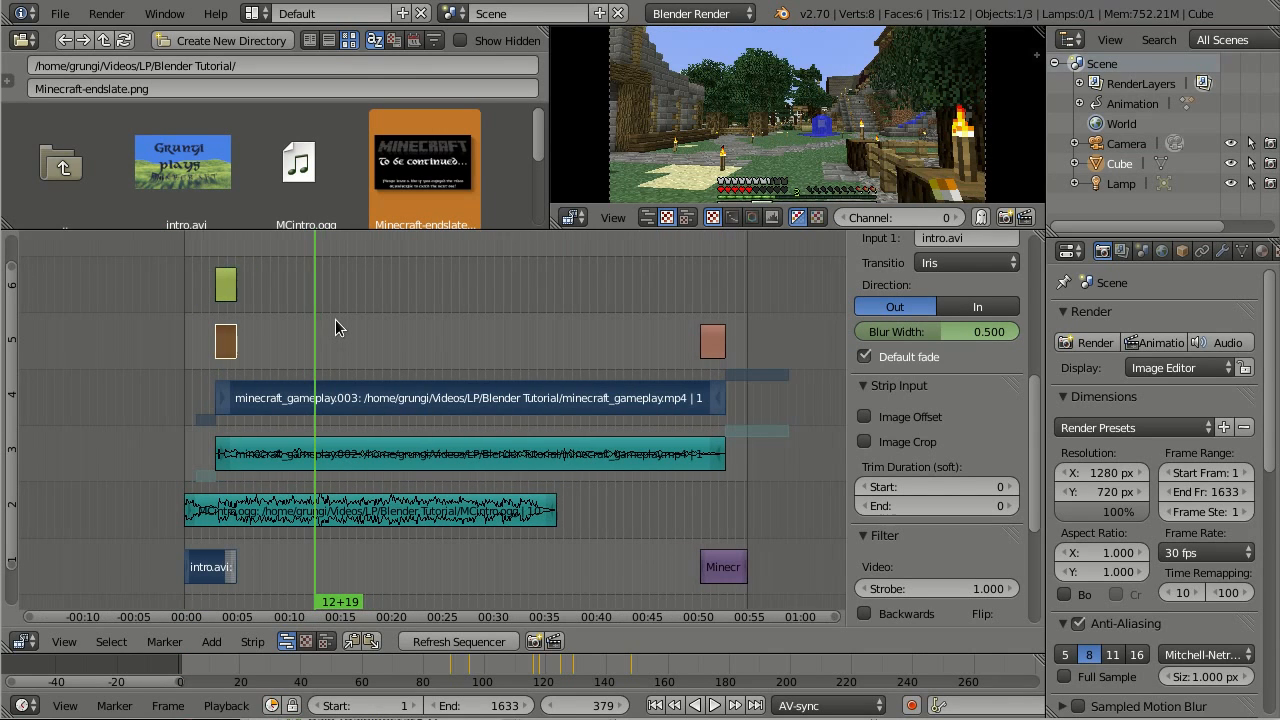
middle_click_drag(335, 319, 370, 325)
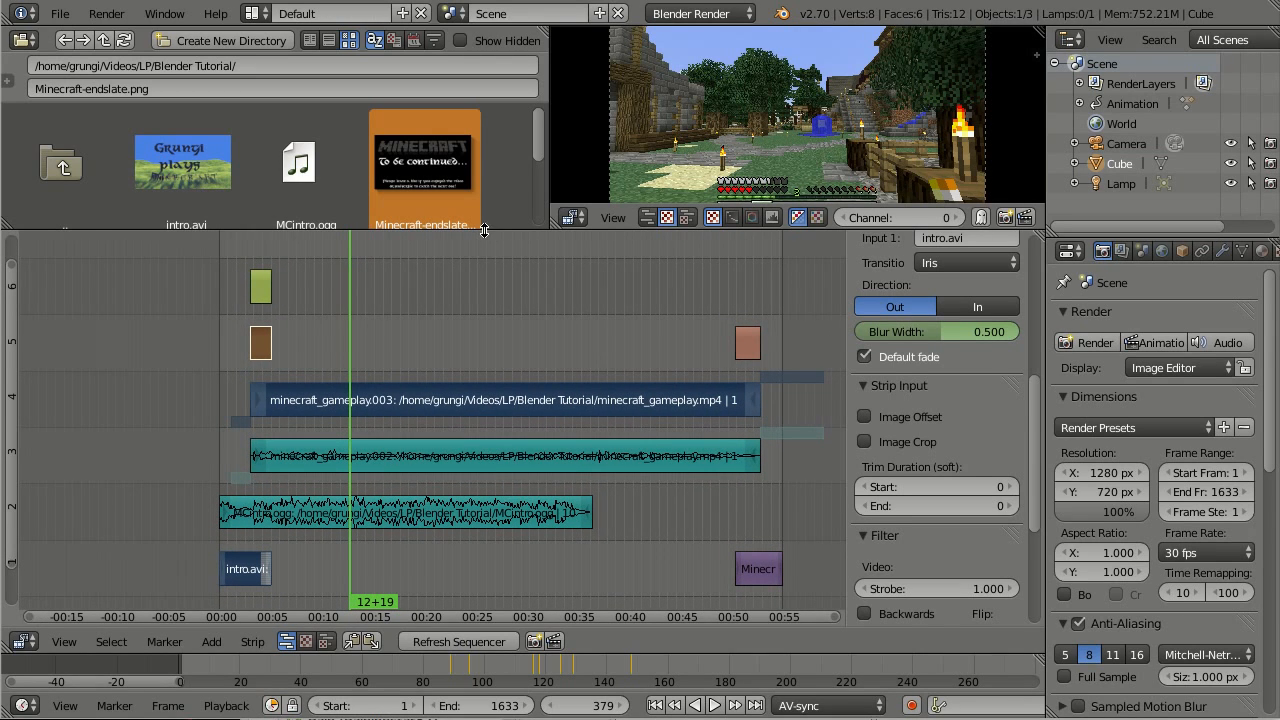
left_click_drag(479, 237, 485, 261)
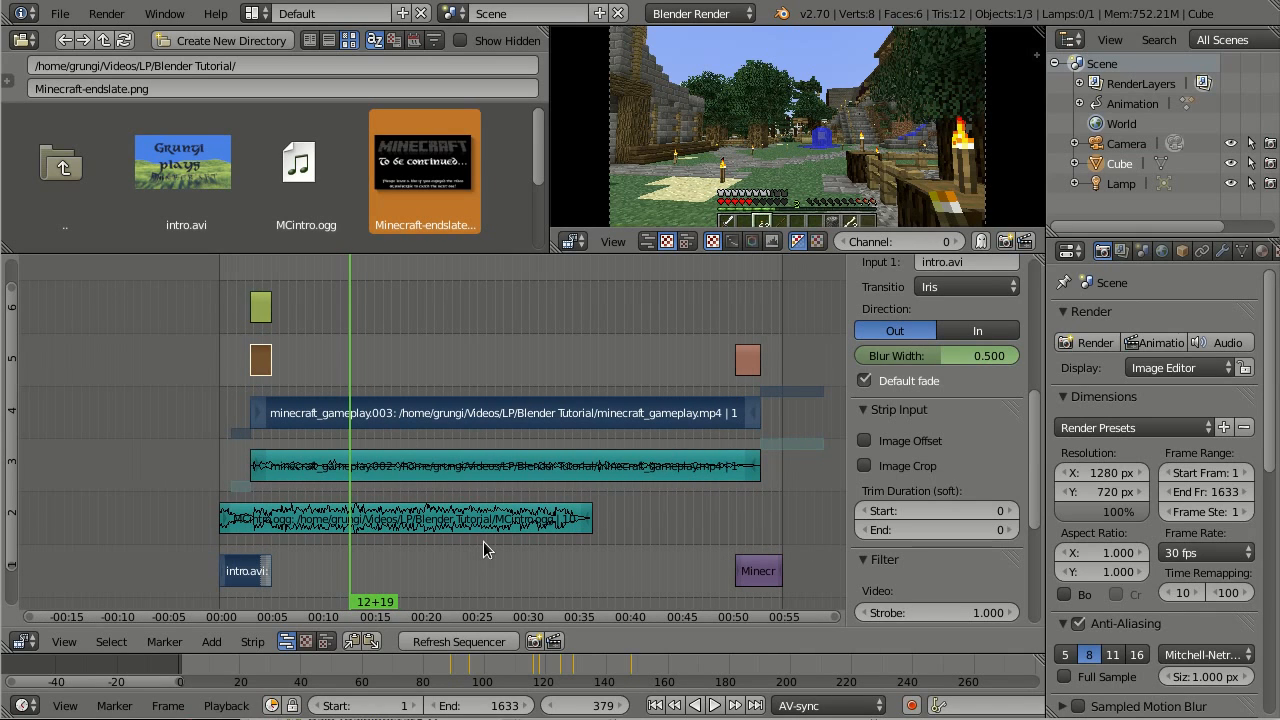
middle_click_drag(566, 371, 590, 363)
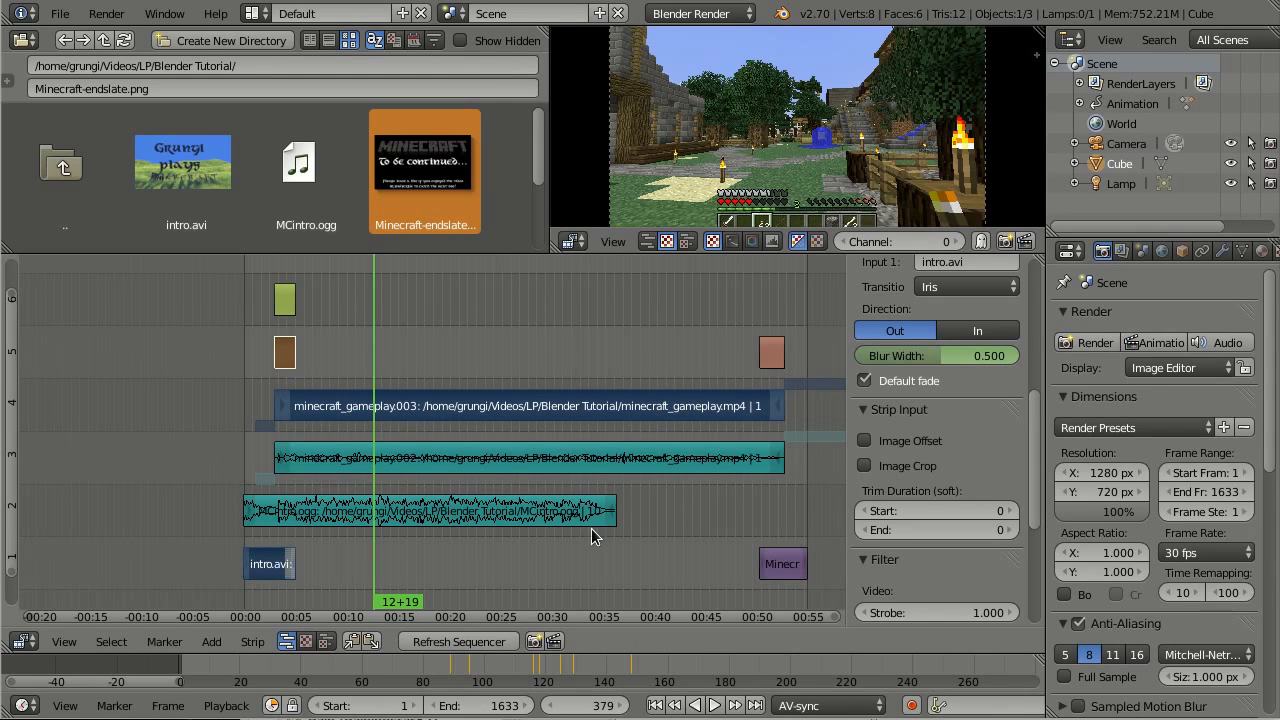
Examine the strip types that can be added and the strip editing commands, and move the playhead to frame 785
left_click(210, 642)
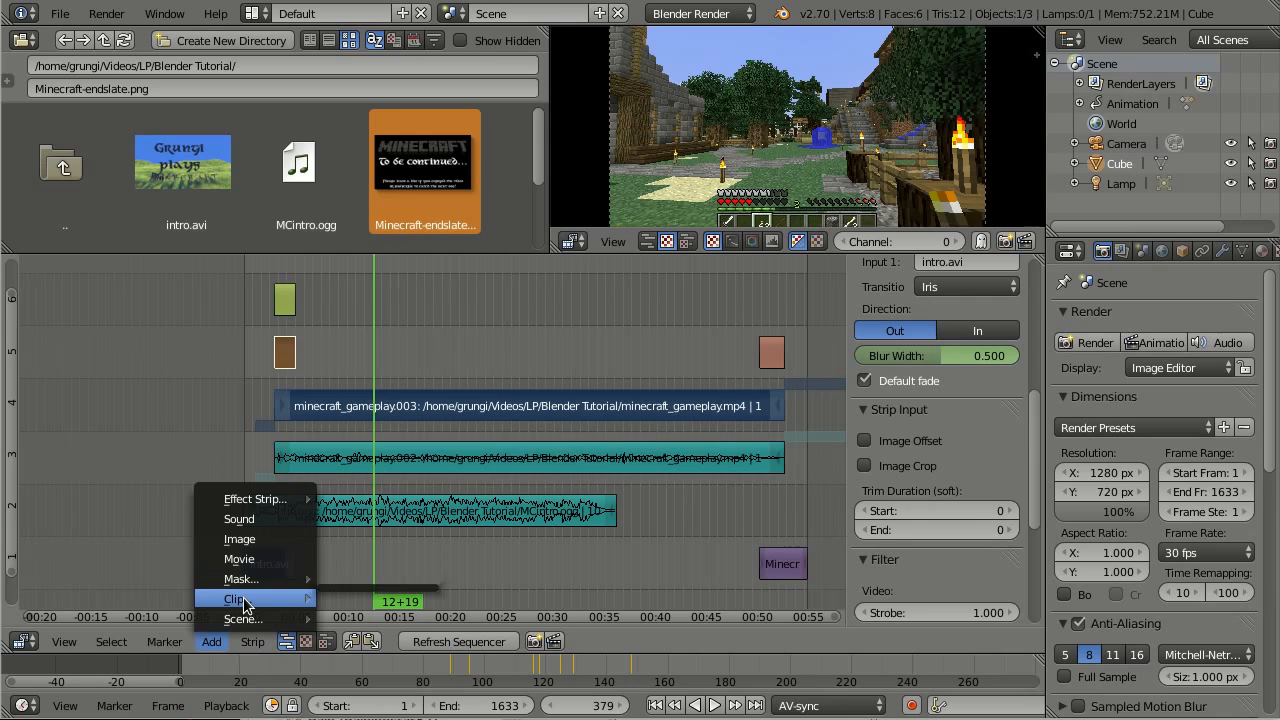
mouse_move(255, 619)
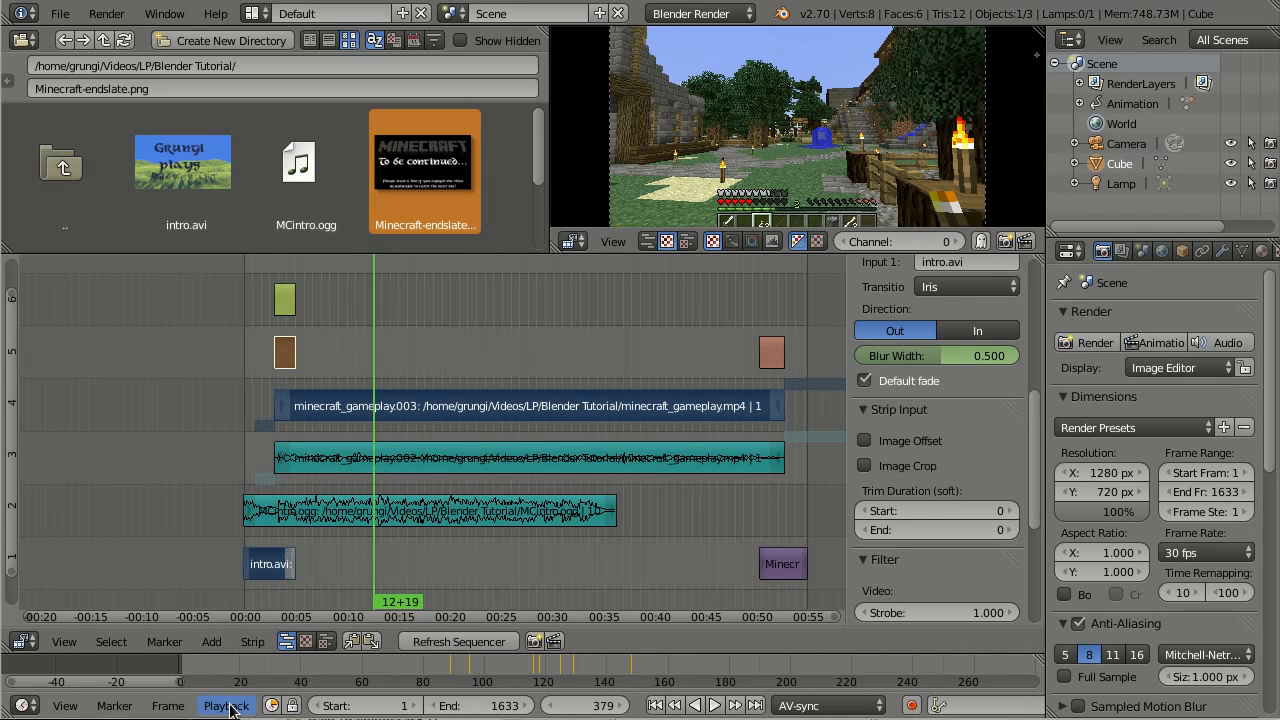
left_click(248, 641)
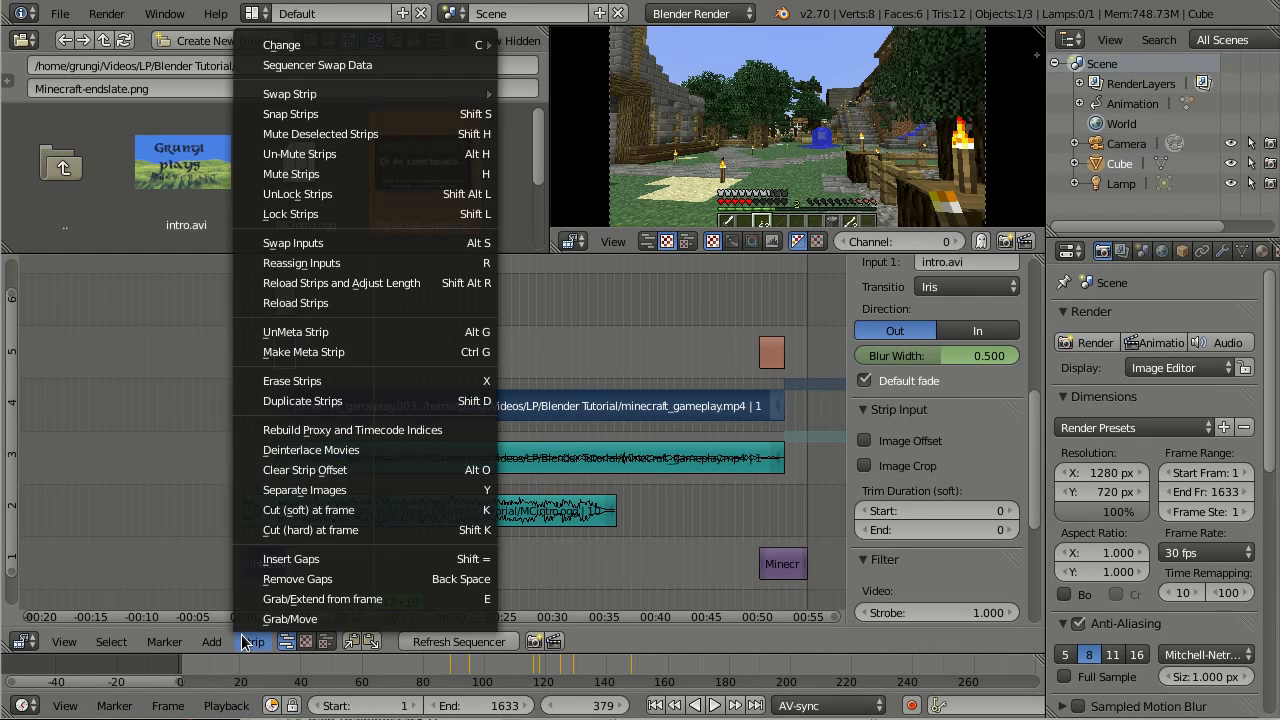
left_click(245, 641)
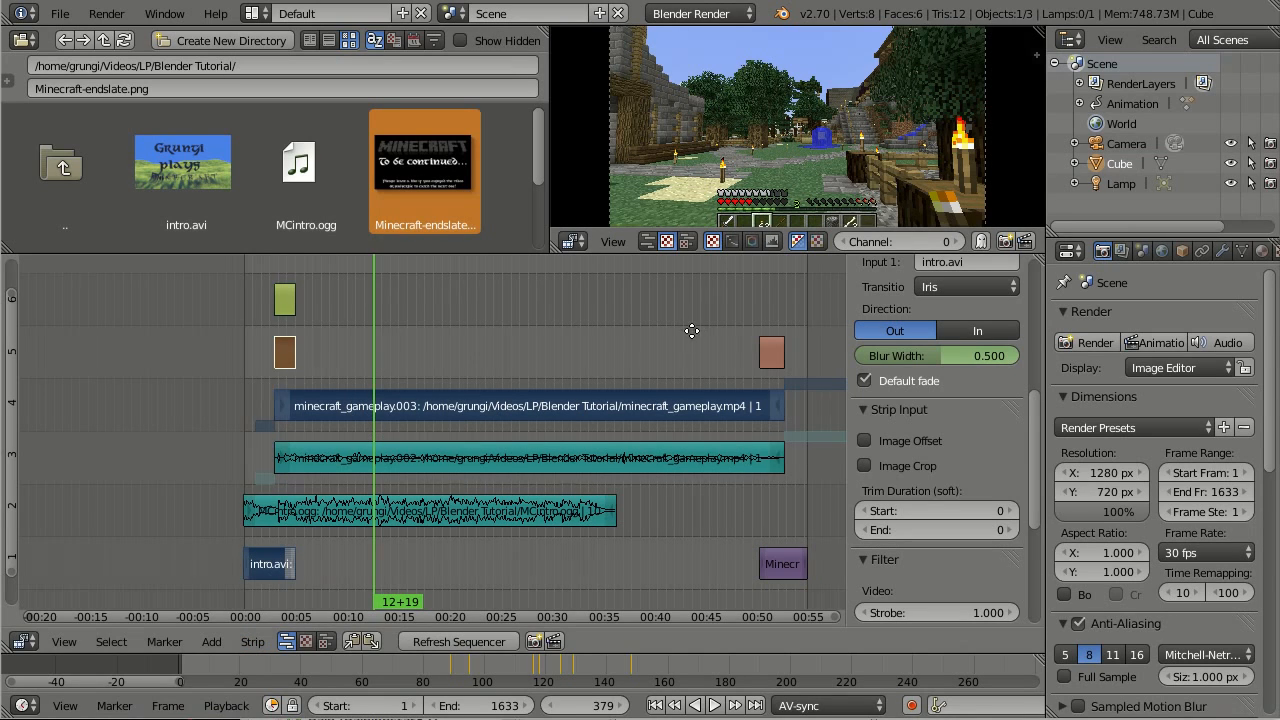
middle_click_drag(682, 334, 680, 372)
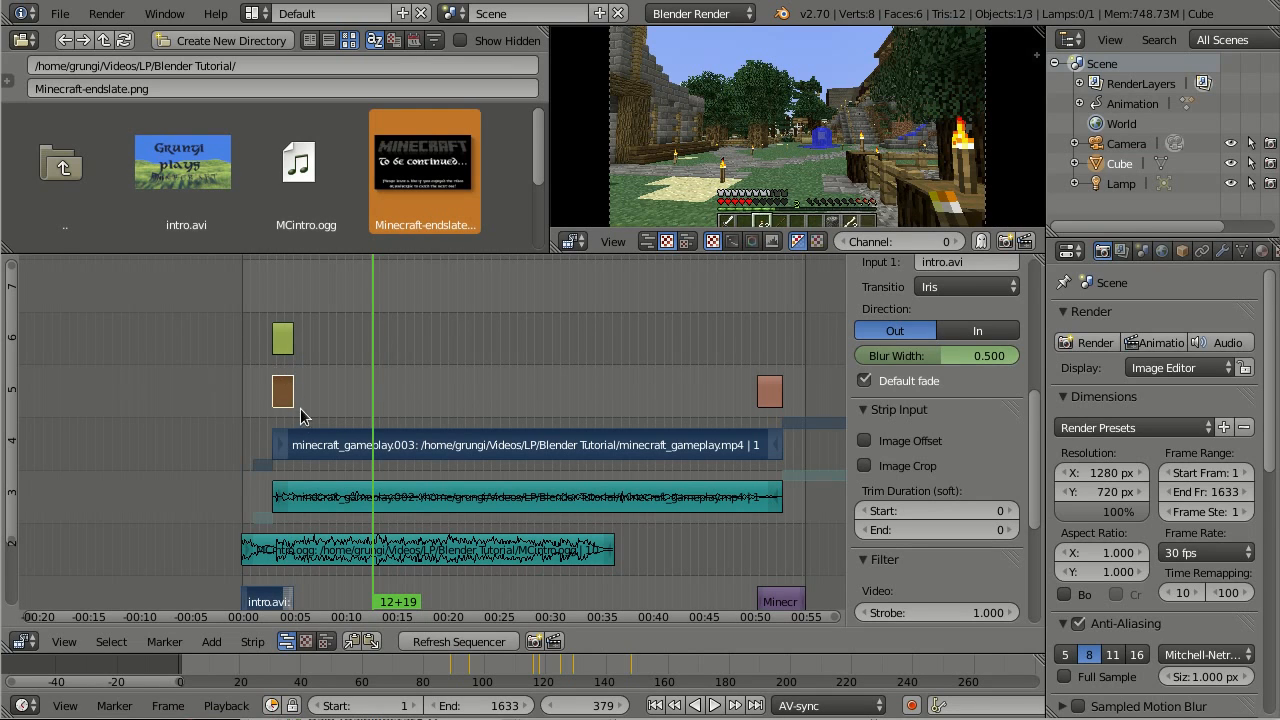
left_click(257, 640)
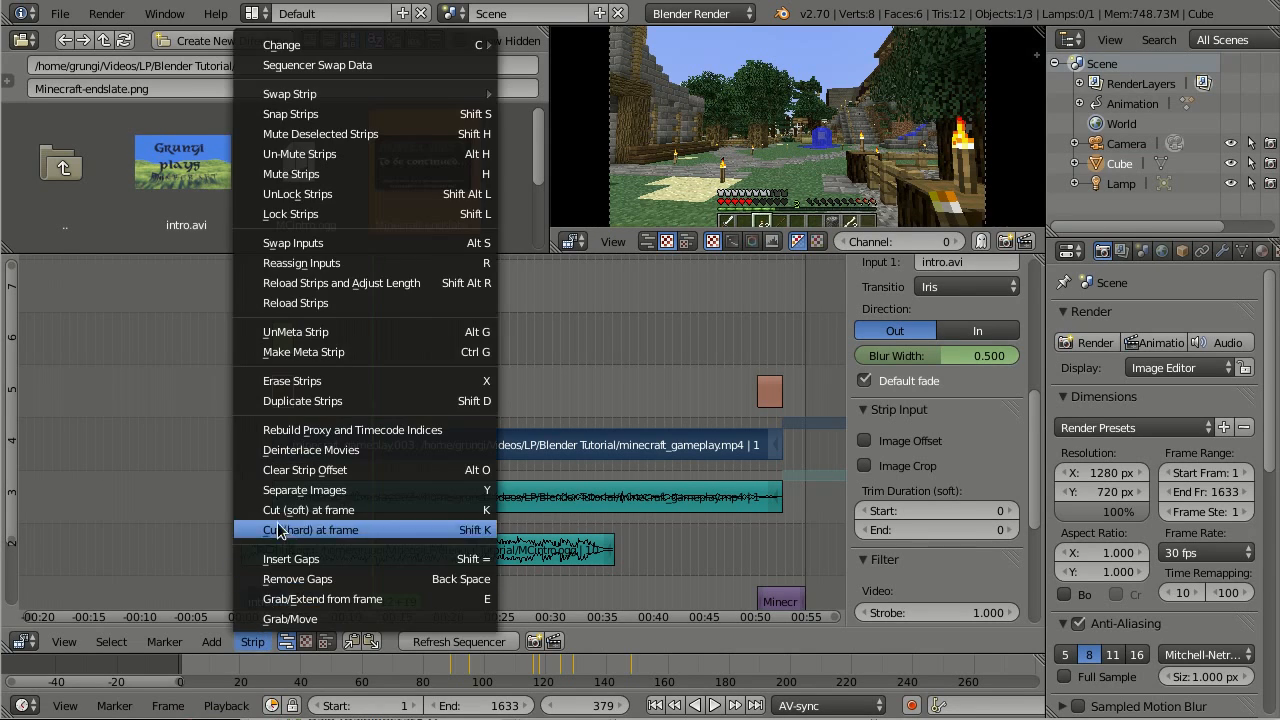
left_click(214, 640)
mouse_move(252, 498)
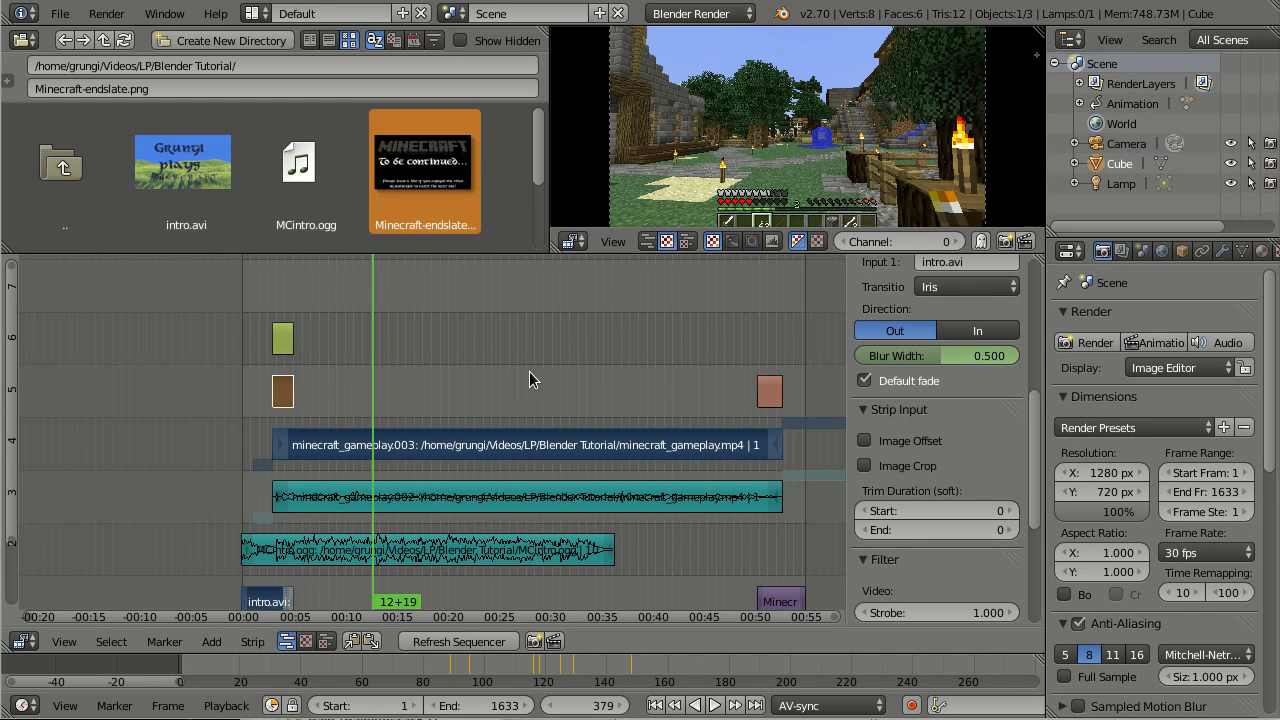
left_click(513, 410)
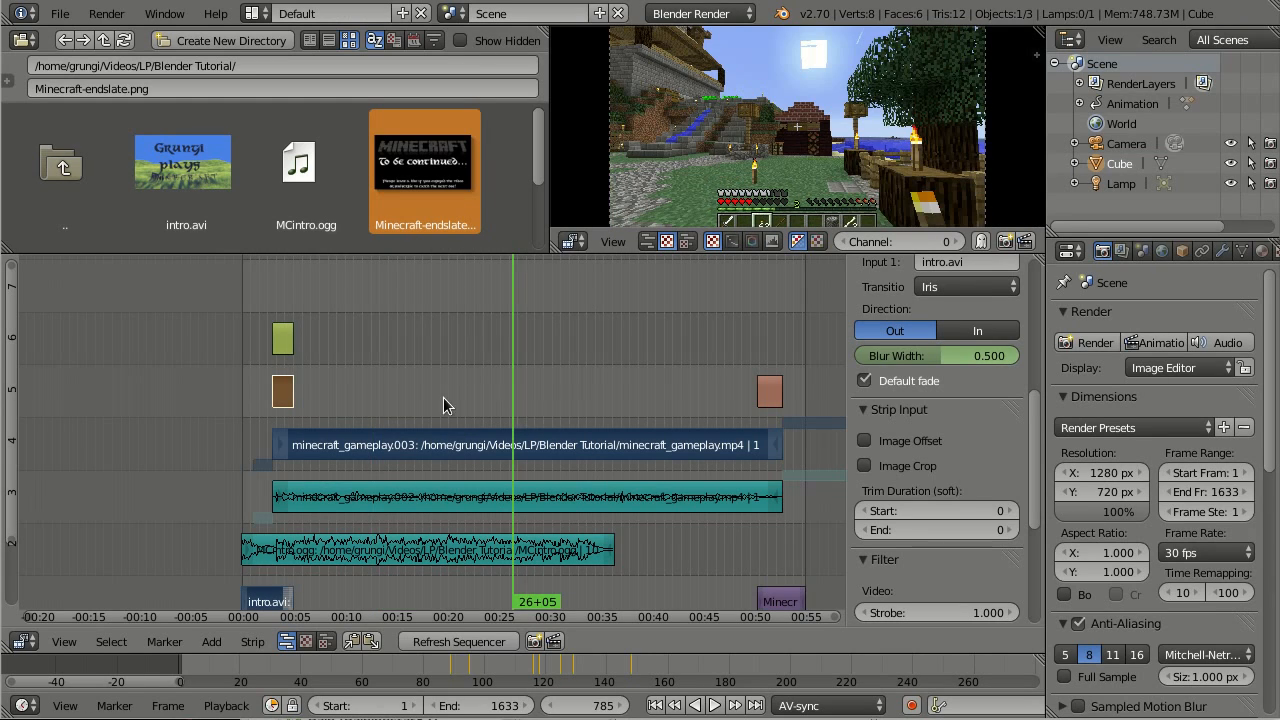